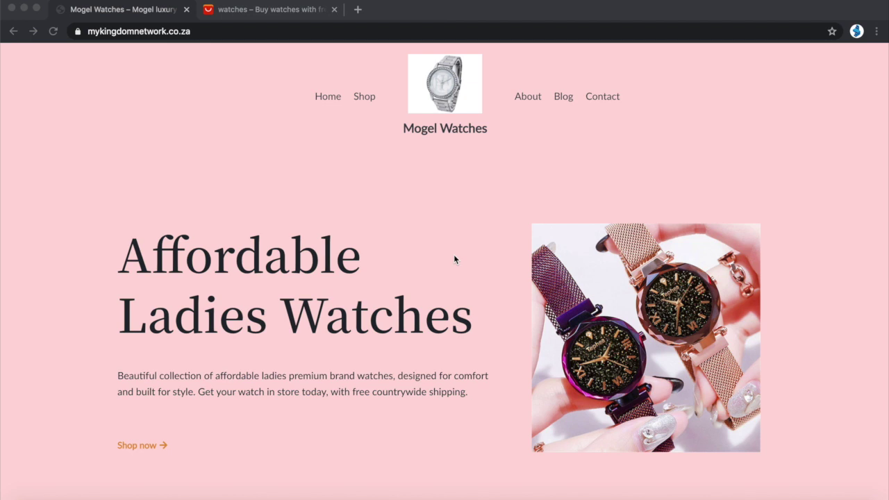
# Step: Examine the finished Mogel Watches home page, from the hero banner through the specials and testimonials to the partnered brands
pyautogui.scroll(-5, 455, 259)
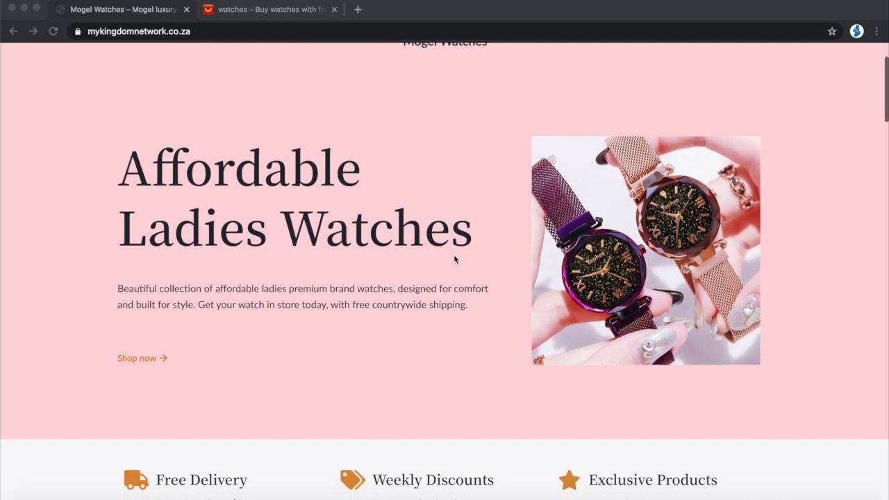
pyautogui.scroll(-4, 455, 259)
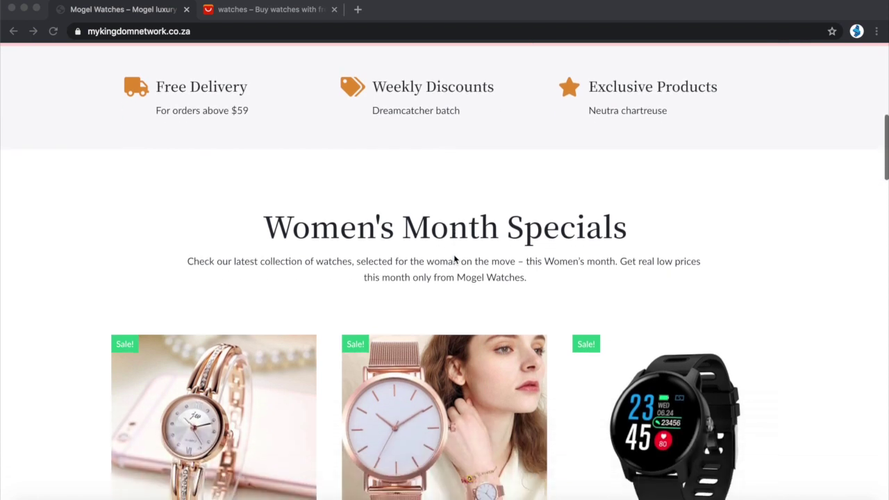
pyautogui.scroll(-7, 455, 259)
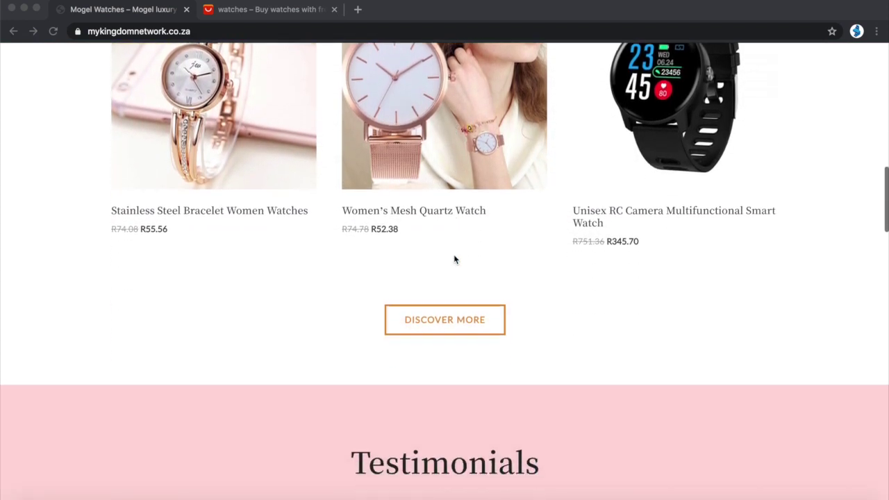
pyautogui.scroll(16, 456, 259)
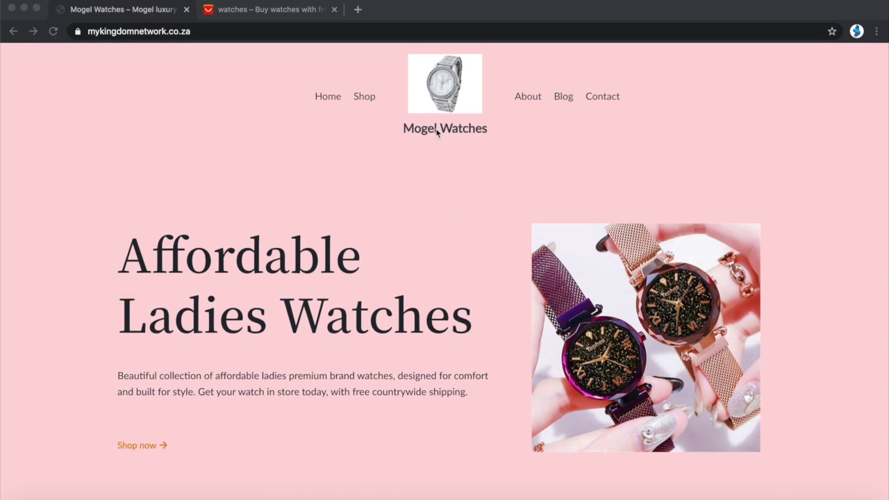
pyautogui.scroll(-3, 435, 315)
pyautogui.scroll(-14, 436, 315)
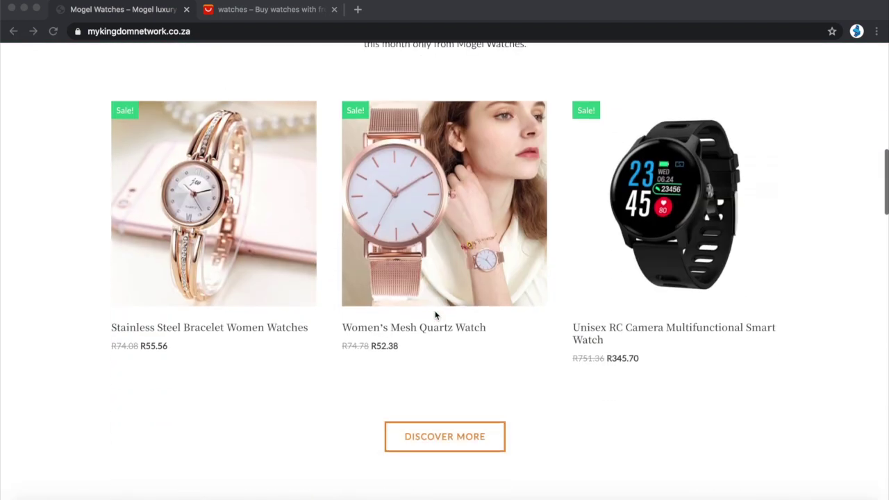
pyautogui.scroll(-8, 436, 316)
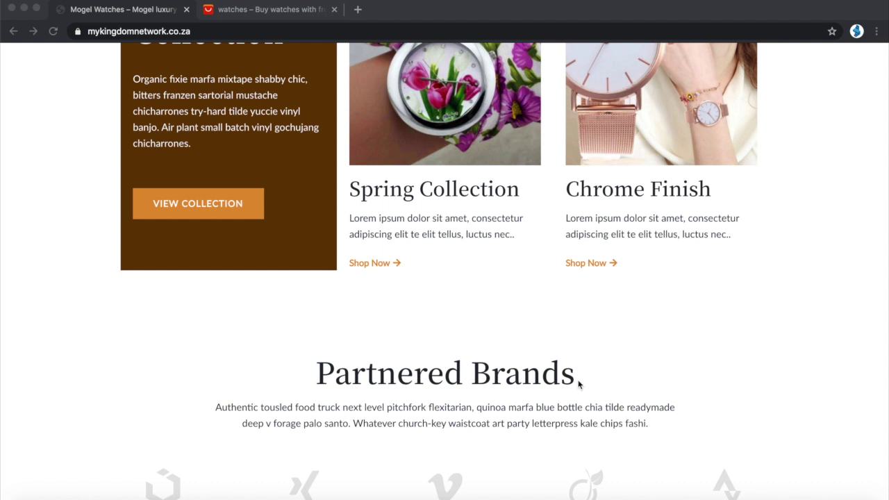
pyautogui.scroll(3, 585, 228)
pyautogui.scroll(8, 584, 227)
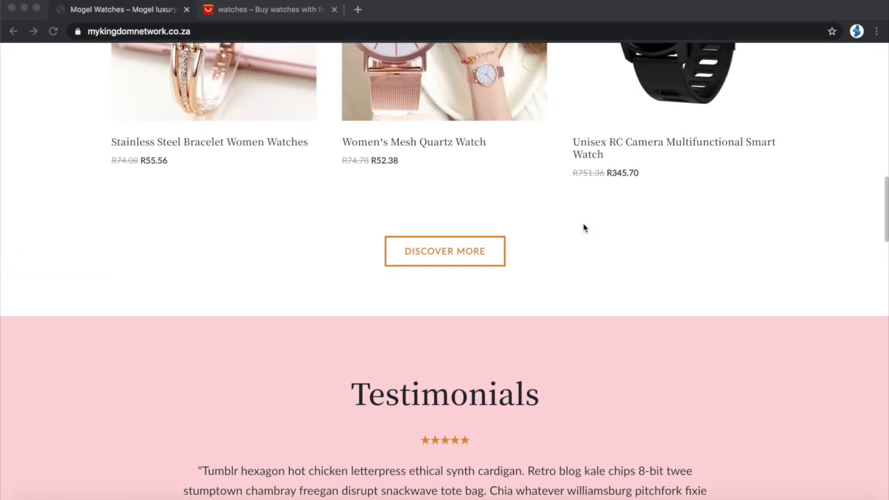
pyautogui.scroll(8, 584, 227)
pyautogui.scroll(3, 584, 227)
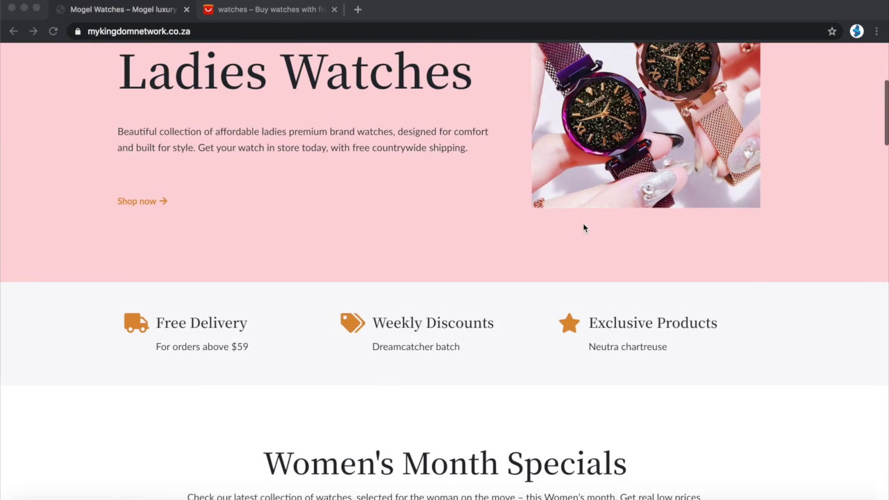
pyautogui.scroll(3, 583, 227)
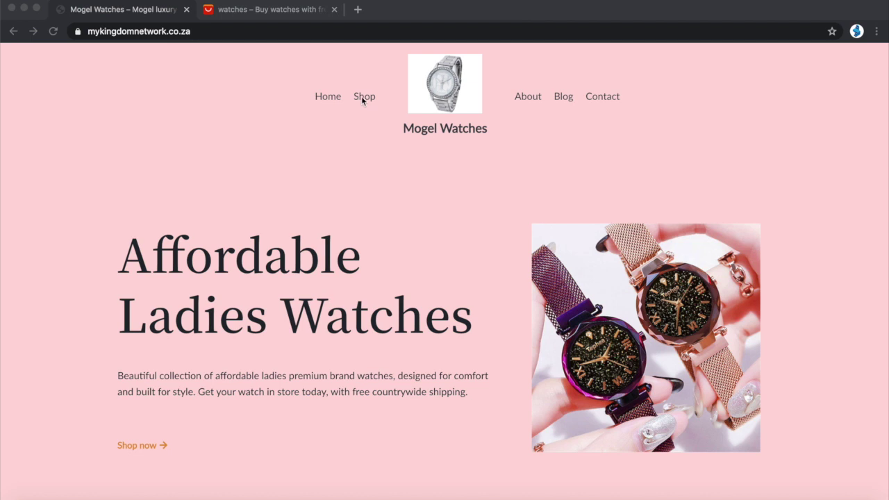
# Step: Open the store's Shop page and look through its watch listings
pyautogui.click(363, 98)
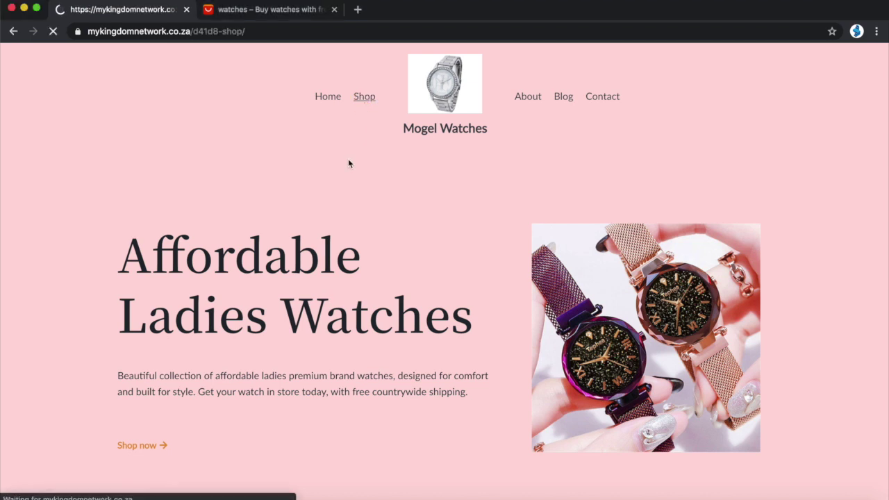
pyautogui.scroll(-4, 235, 184)
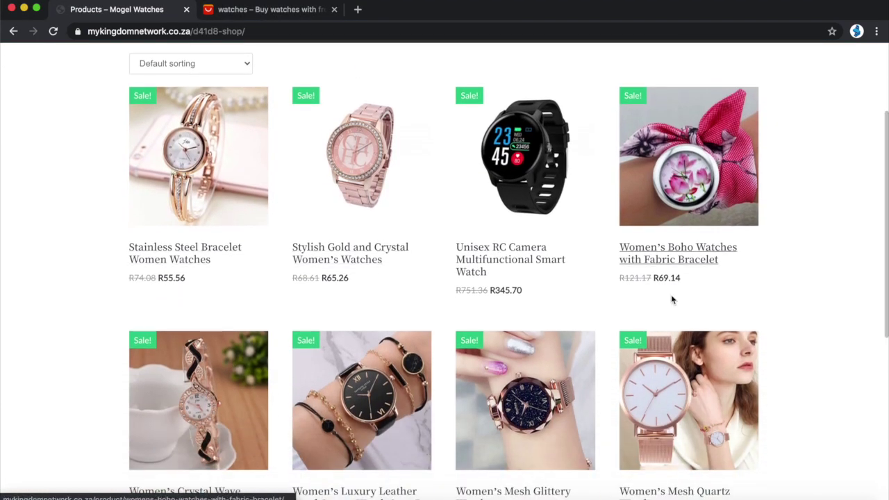
pyautogui.scroll(-8, 671, 294)
pyautogui.scroll(10, 666, 345)
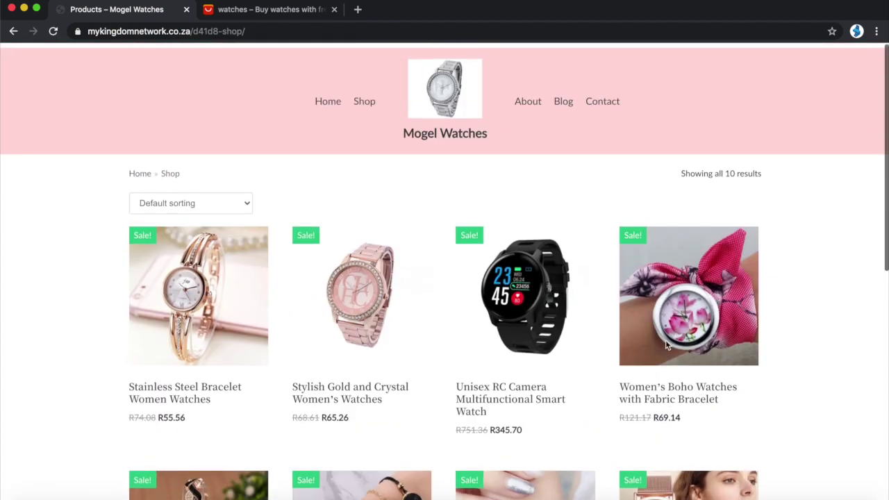
# Step: Open the store's About page and review its video, Why Choose Us, Who We Are and Our Story sections
pyautogui.click(527, 99)
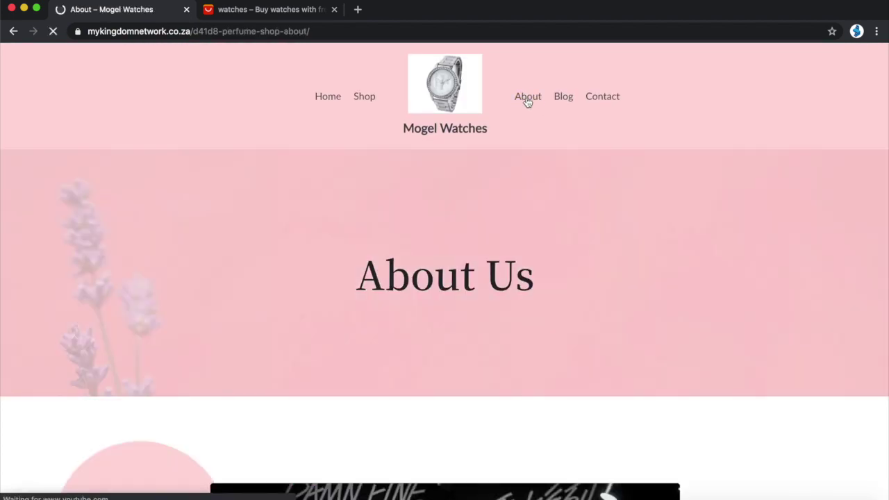
pyautogui.scroll(-1, 448, 271)
pyautogui.scroll(-10, 448, 271)
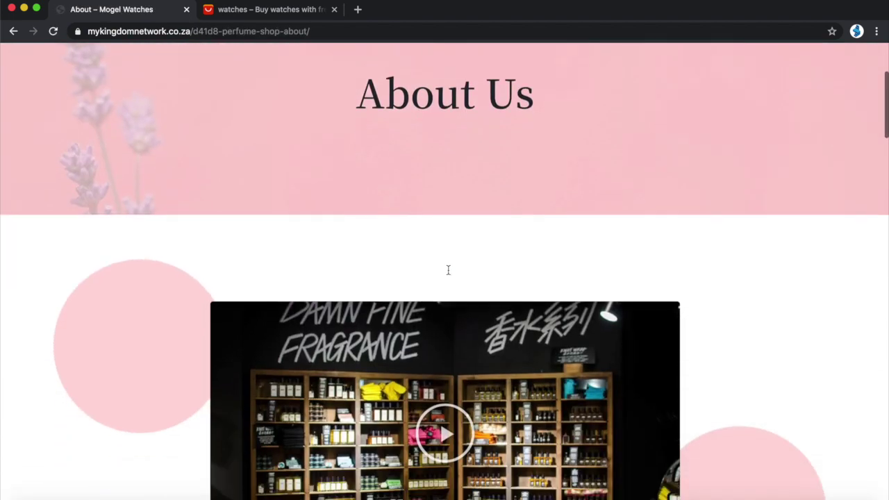
pyautogui.scroll(-5, 450, 273)
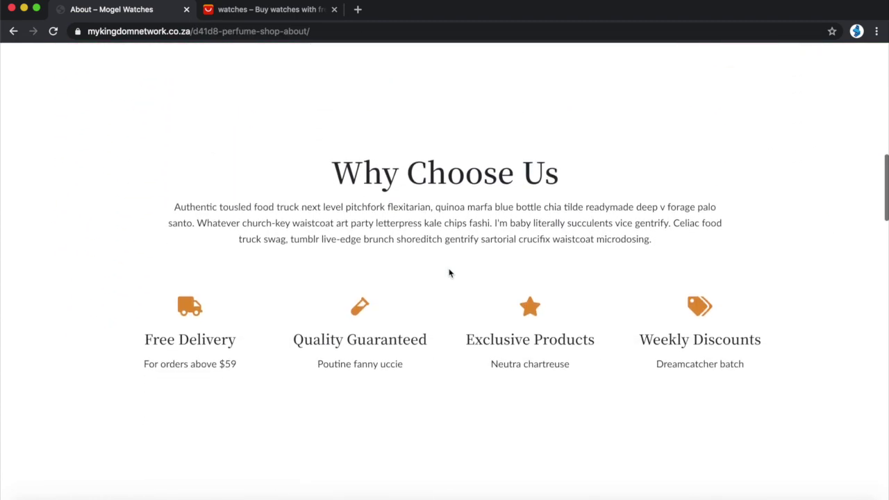
pyautogui.scroll(-9, 449, 274)
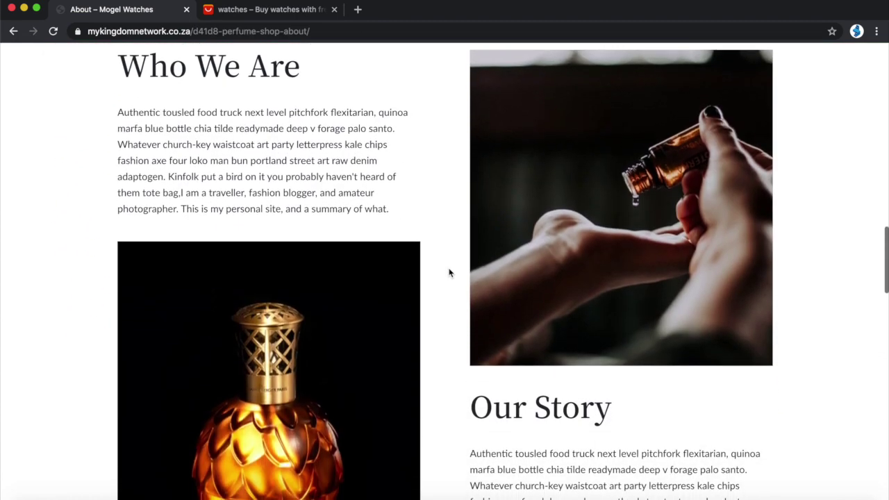
pyautogui.scroll(12, 450, 273)
pyautogui.scroll(10, 449, 273)
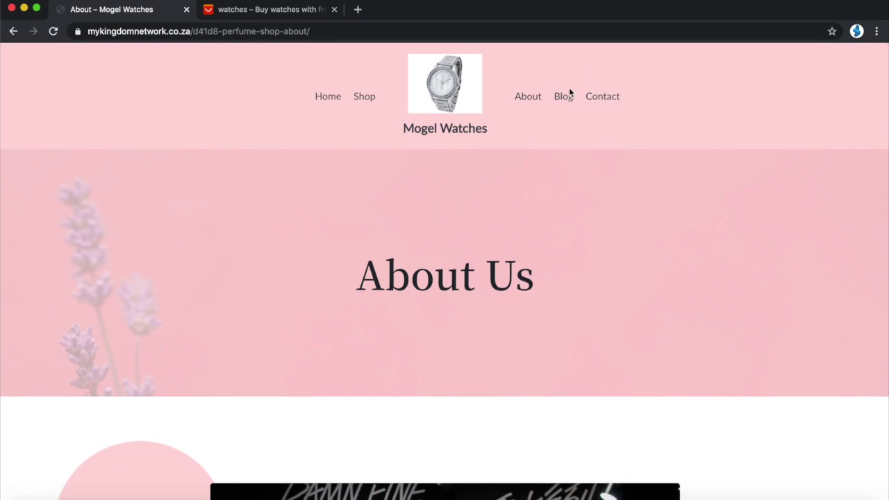
# Step: Open the store's Blog page and look over its watch articles
pyautogui.click(564, 97)
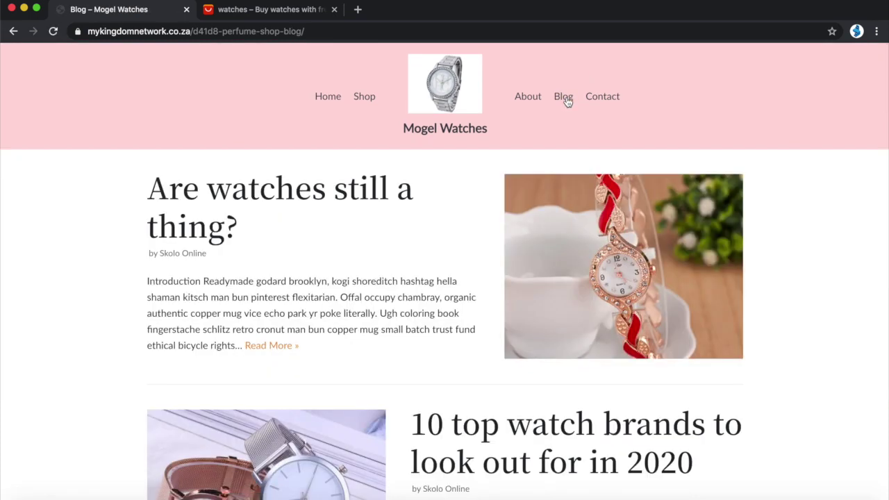
pyautogui.scroll(-6, 487, 272)
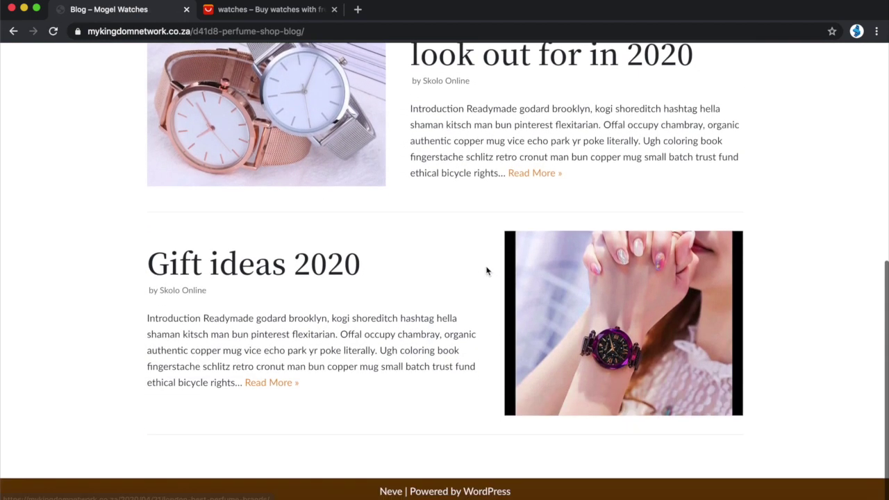
pyautogui.scroll(6, 486, 272)
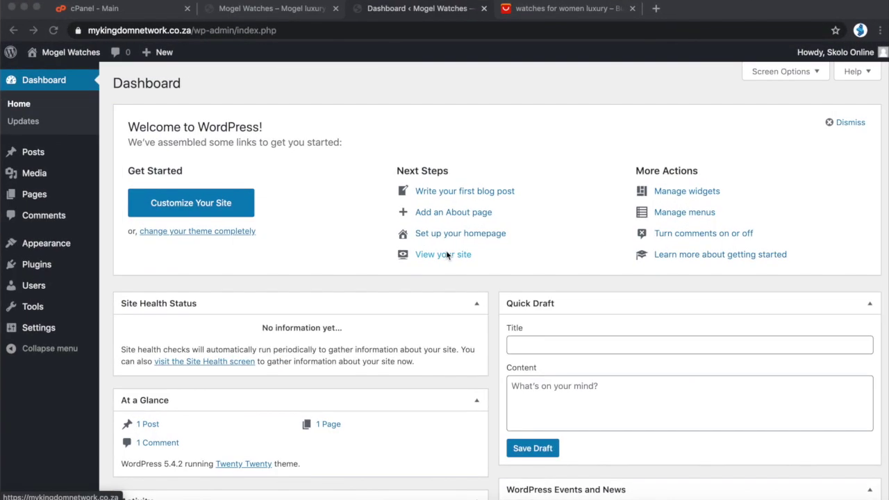
pyautogui.scroll(-5, 446, 255)
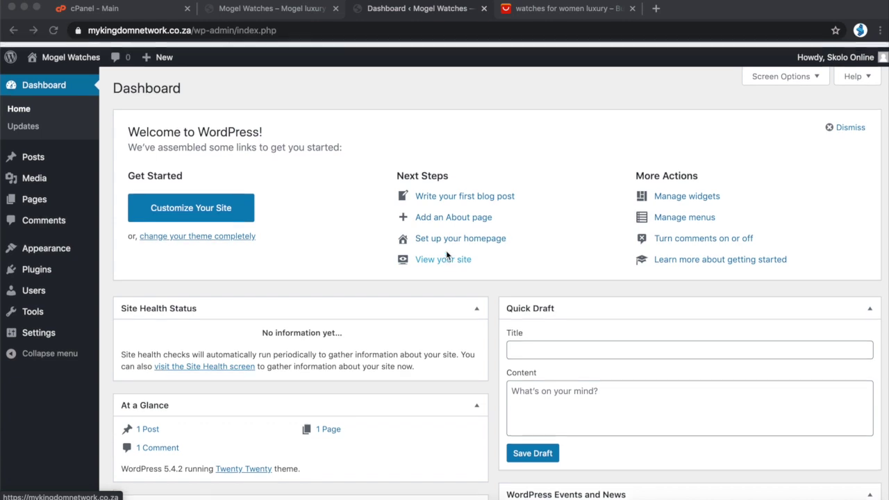
pyautogui.scroll(5, 447, 255)
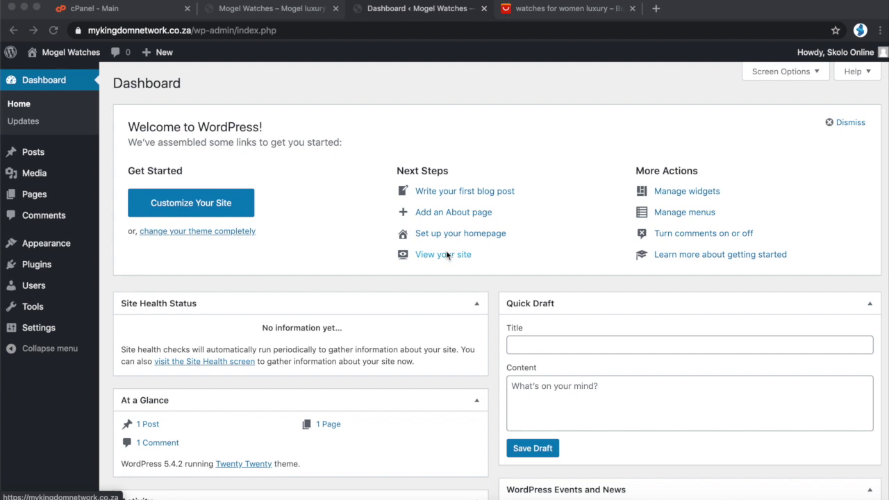
pyautogui.scroll(-1, 425, 248)
pyautogui.scroll(1, 423, 246)
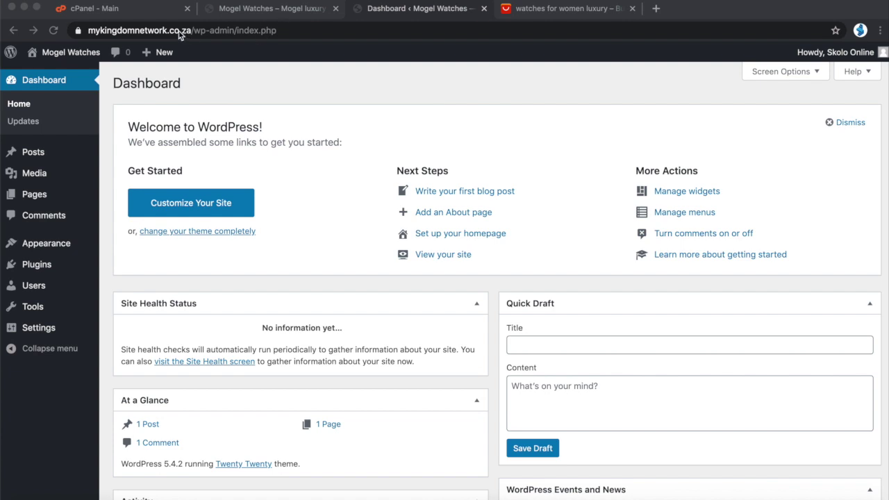
# Step: View the new site's default front page from header to footer and return to the WordPress dashboard
pyautogui.click(260, 12)
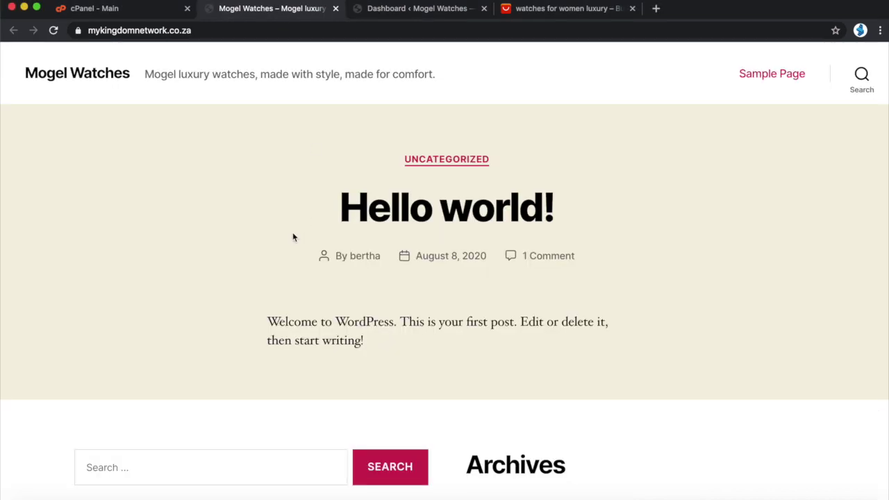
pyautogui.scroll(-10, 457, 317)
pyautogui.scroll(10, 457, 316)
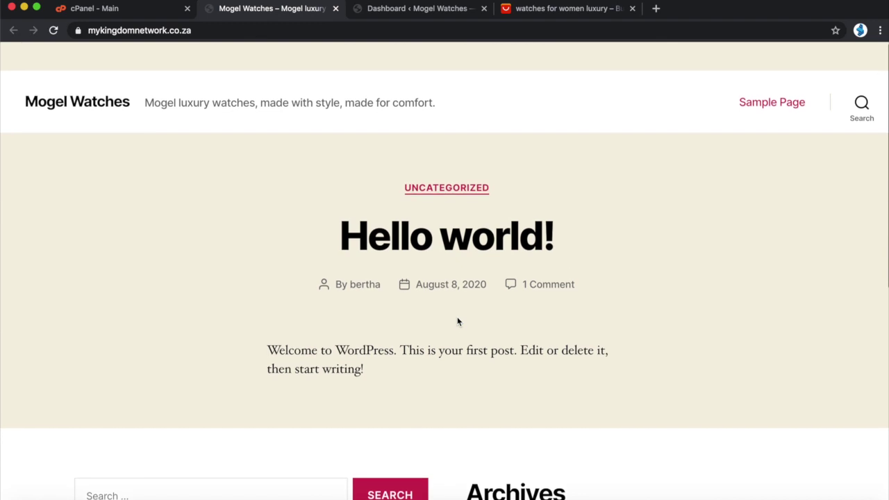
pyautogui.click(412, 12)
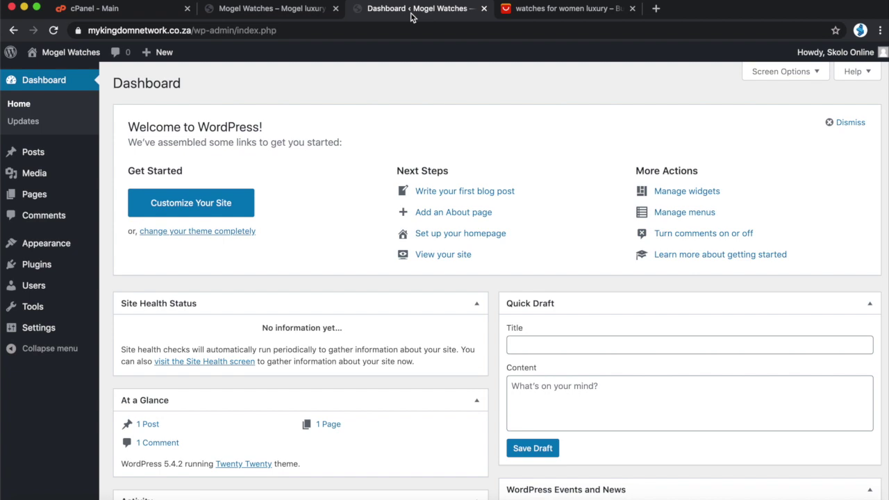
# Step: Switch to cPanel, find WordPress among the popular applications, and return to the live site's front page
pyautogui.click(89, 10)
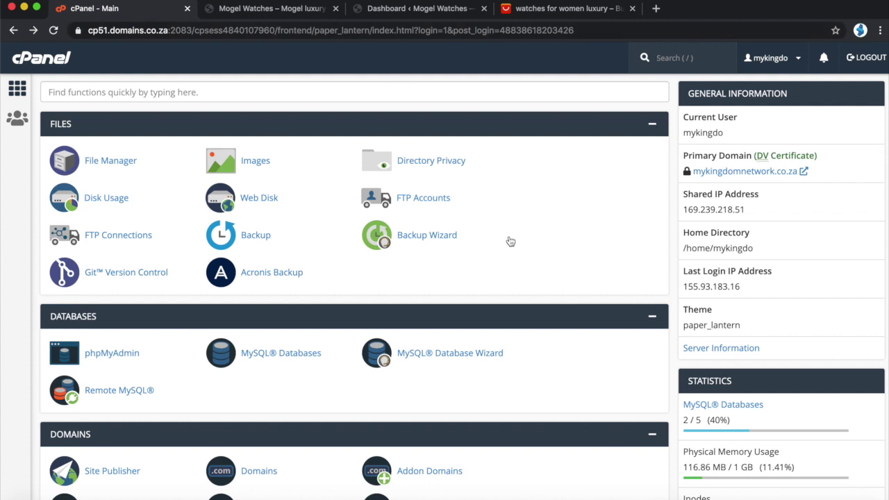
pyautogui.scroll(-15, 511, 241)
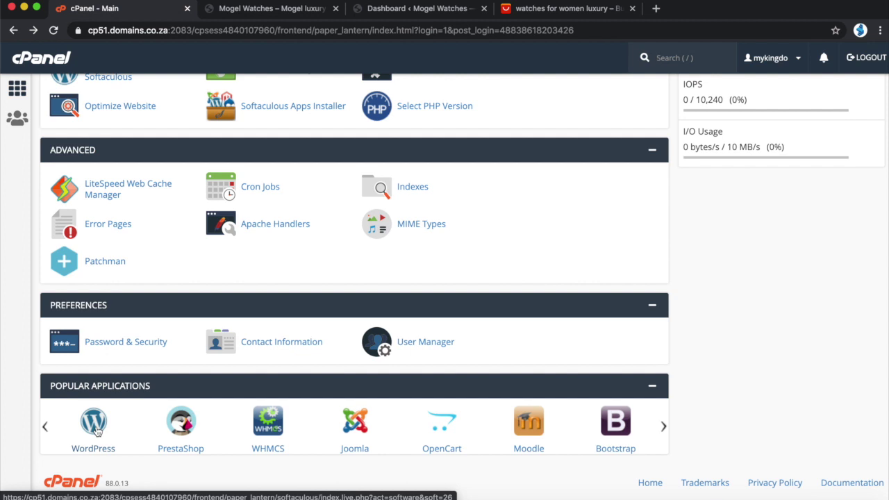
pyautogui.click(278, 10)
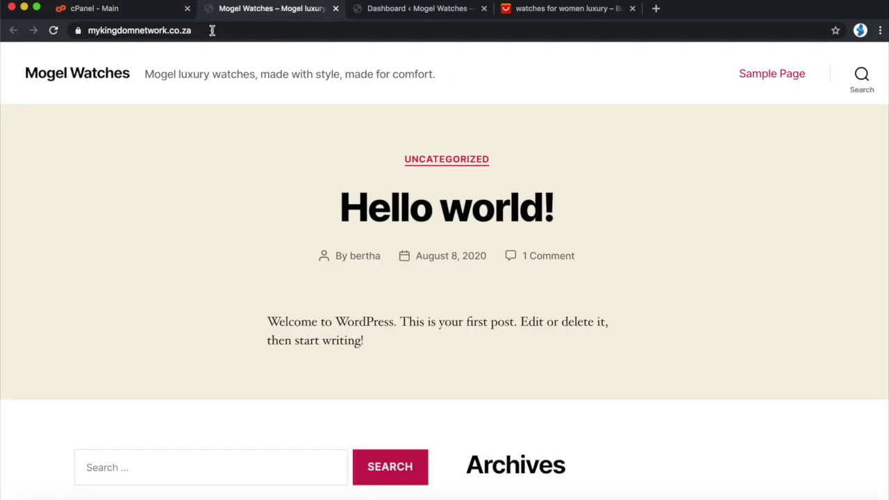
# Step: Switch to the WordPress dashboard, open the installed themes, and bring up the catalogue for adding a new theme
pyautogui.click(415, 9)
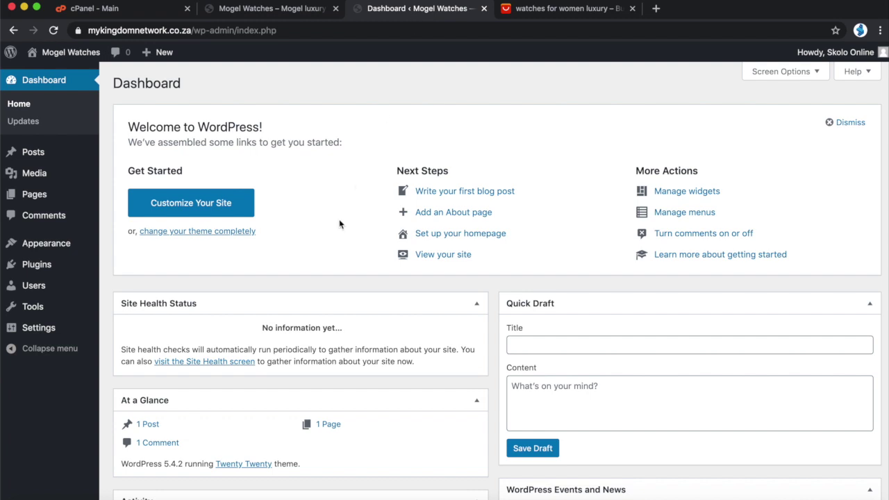
pyautogui.scroll(-5, 339, 221)
pyautogui.scroll(5, 340, 221)
pyautogui.moveTo(51, 271)
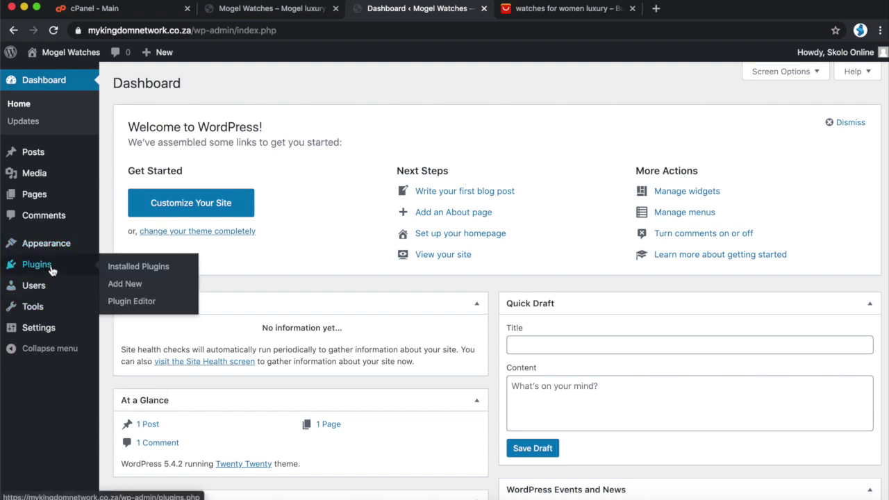
pyautogui.click(49, 245)
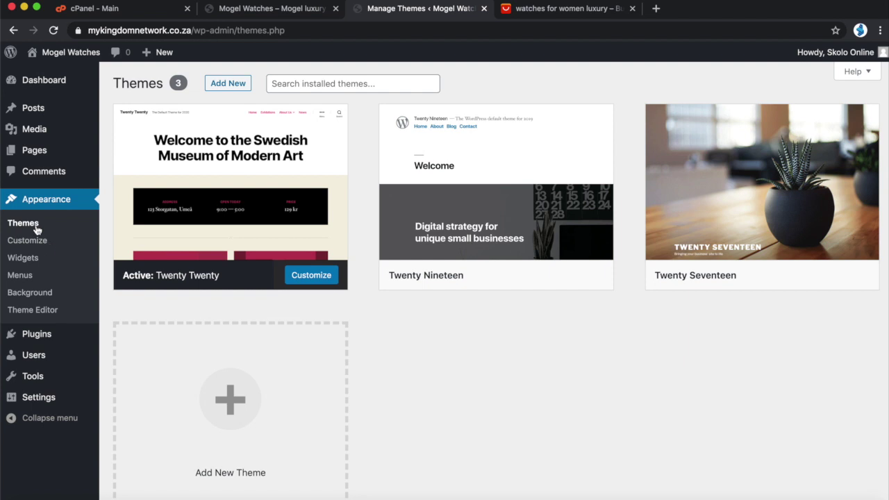
pyautogui.moveTo(247, 158)
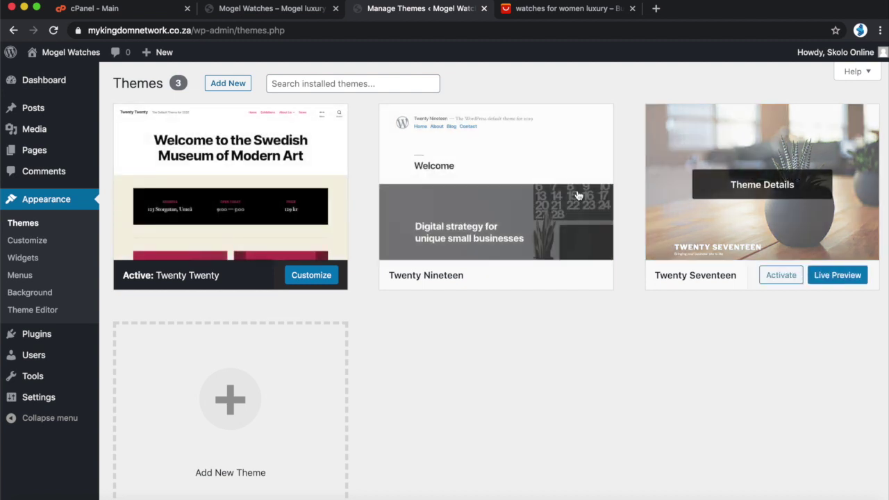
pyautogui.click(298, 83)
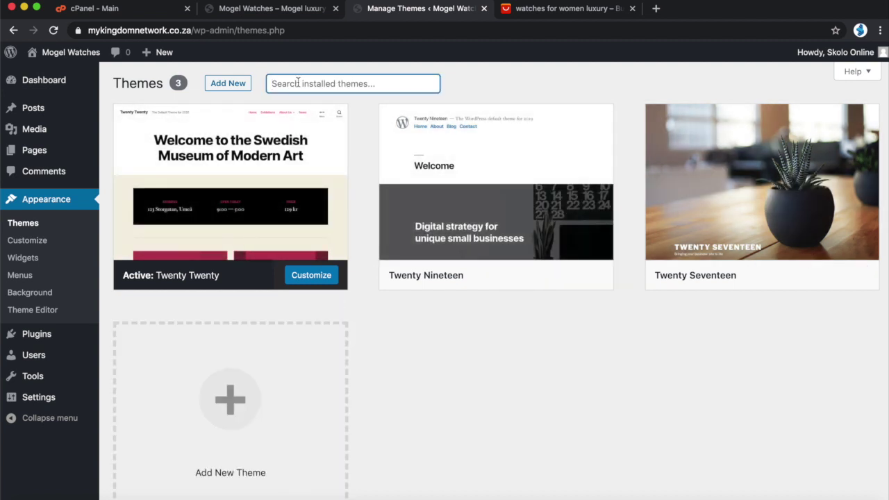
pyautogui.click(231, 83)
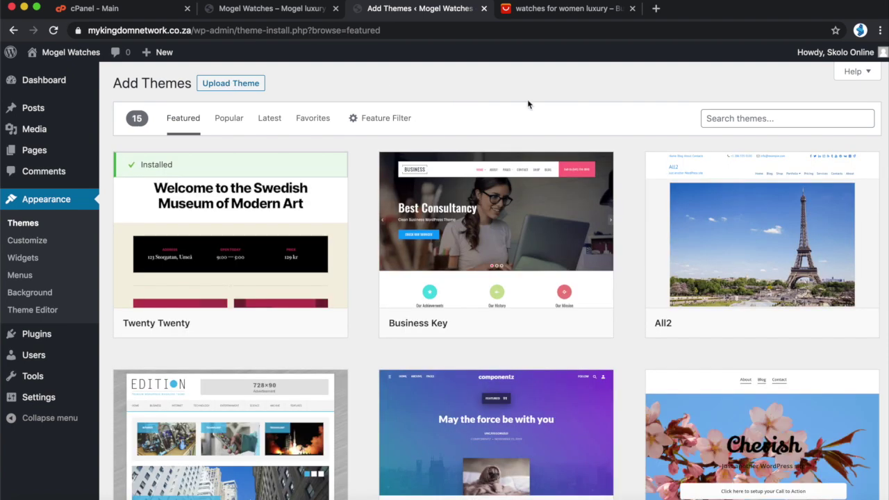
# Step: Search the theme catalogue for "neve", and install and activate the Neve theme
pyautogui.click(734, 118)
pyautogui.write('neve')
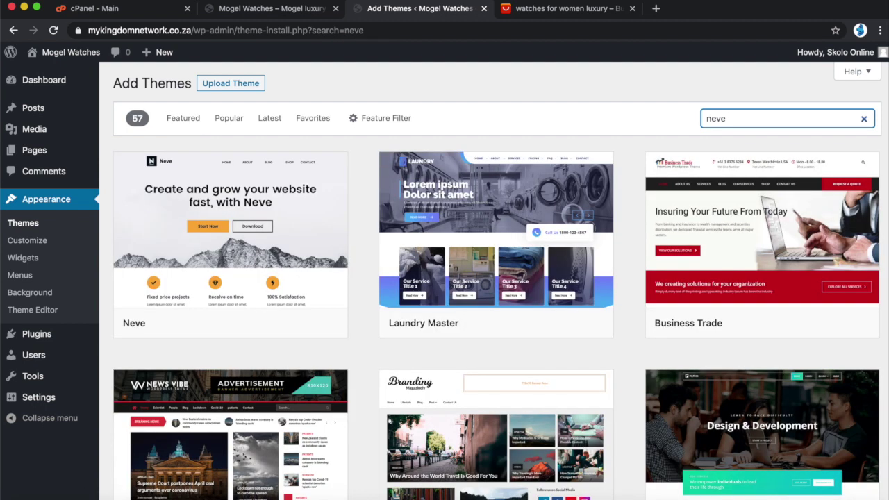
pyautogui.moveTo(167, 195)
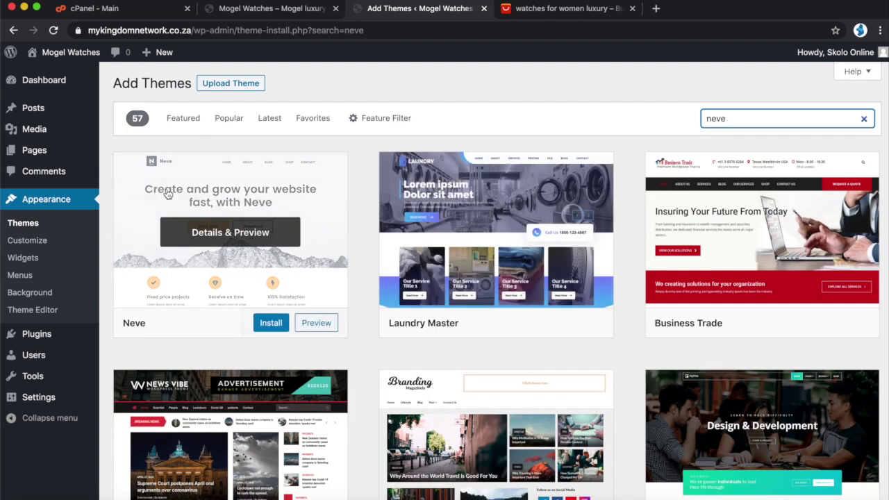
pyautogui.click(271, 325)
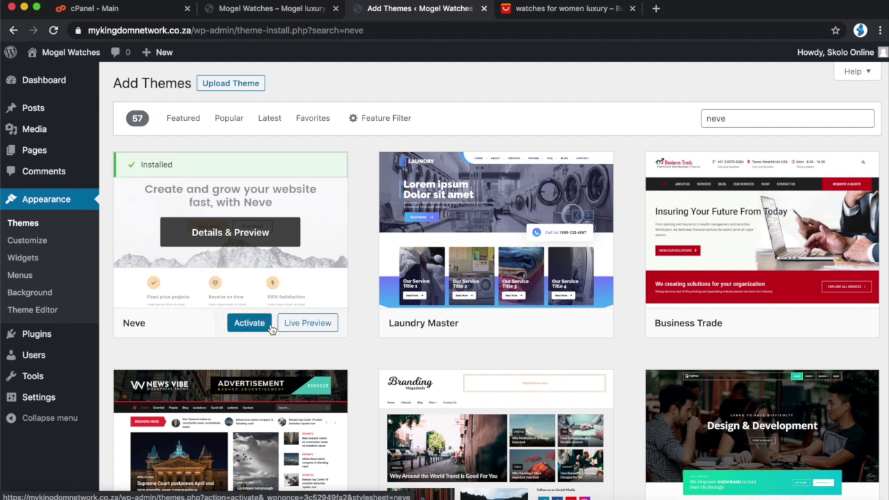
pyautogui.click(255, 325)
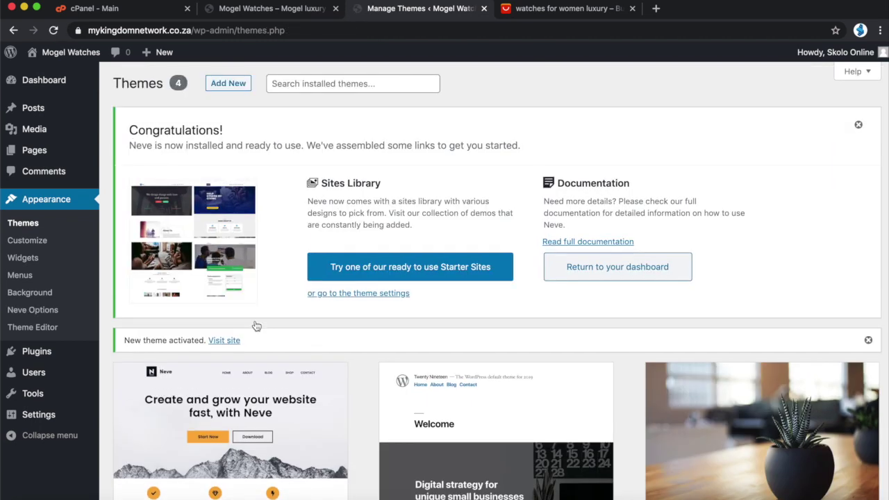
# Step: Delete the Twenty Nineteen theme from the installed themes and confirm the deletion
pyautogui.scroll(-5, 256, 326)
pyautogui.scroll(4, 256, 326)
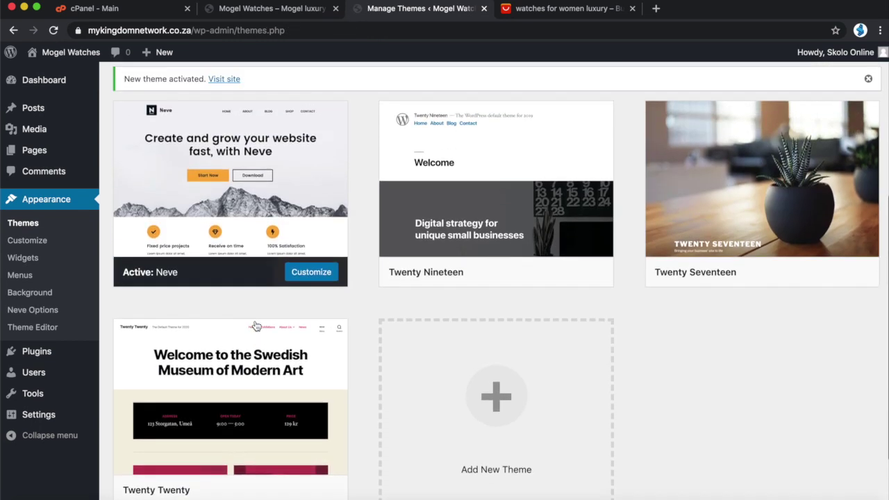
pyautogui.scroll(1, 256, 326)
pyautogui.scroll(-3, 251, 278)
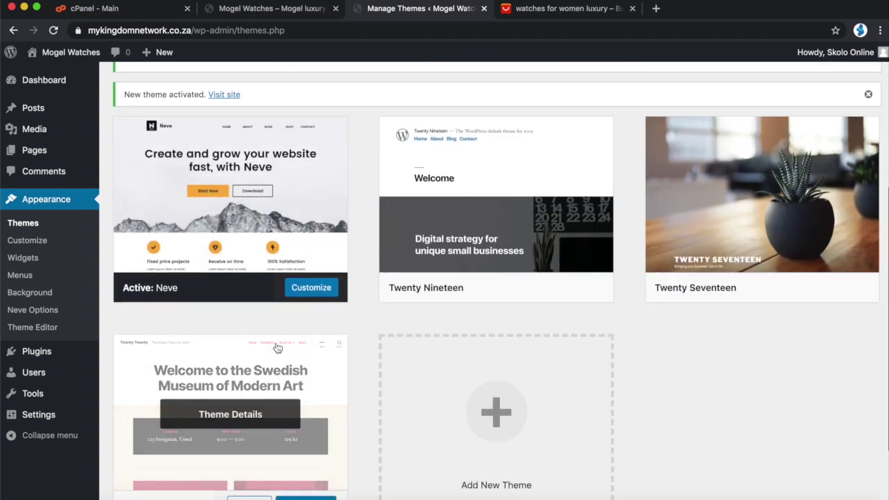
pyautogui.click(484, 198)
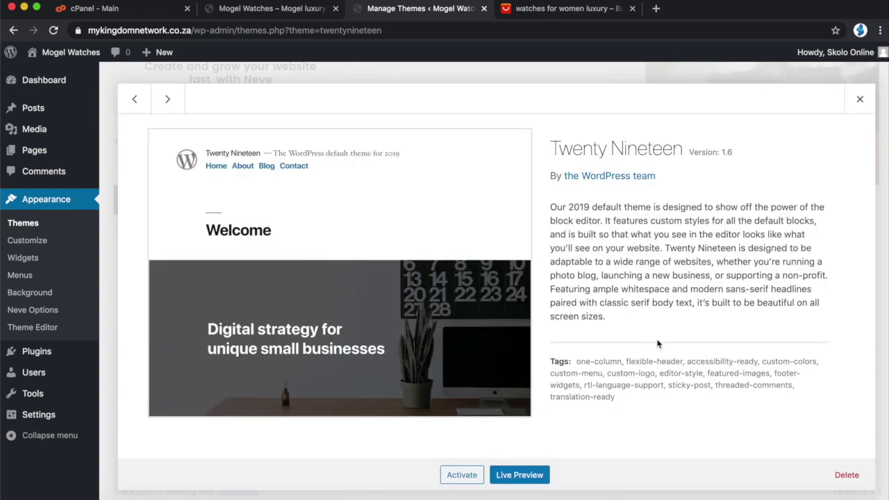
pyautogui.click(855, 475)
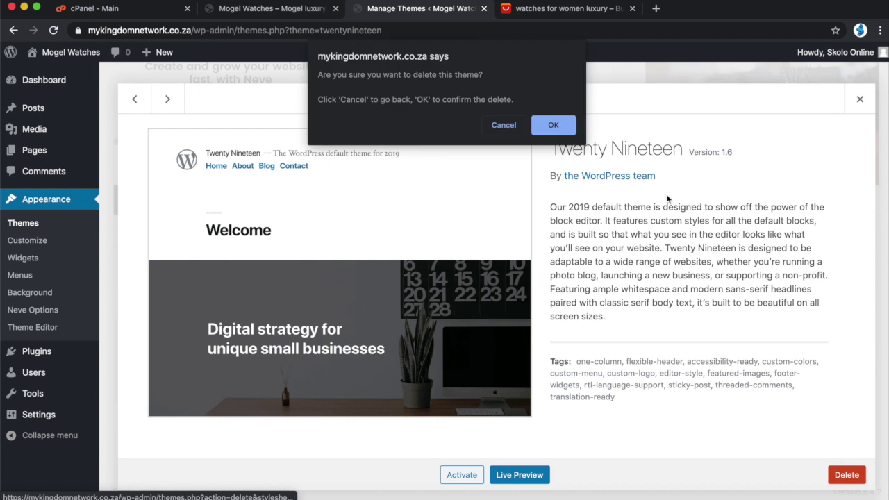
pyautogui.click(553, 128)
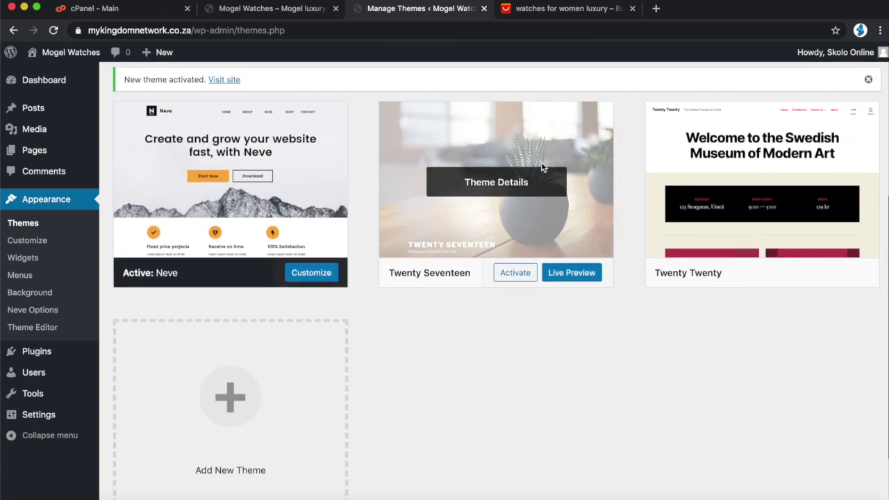
# Step: Delete the Twenty Seventeen theme from the installed themes and confirm the deletion
pyautogui.click(581, 275)
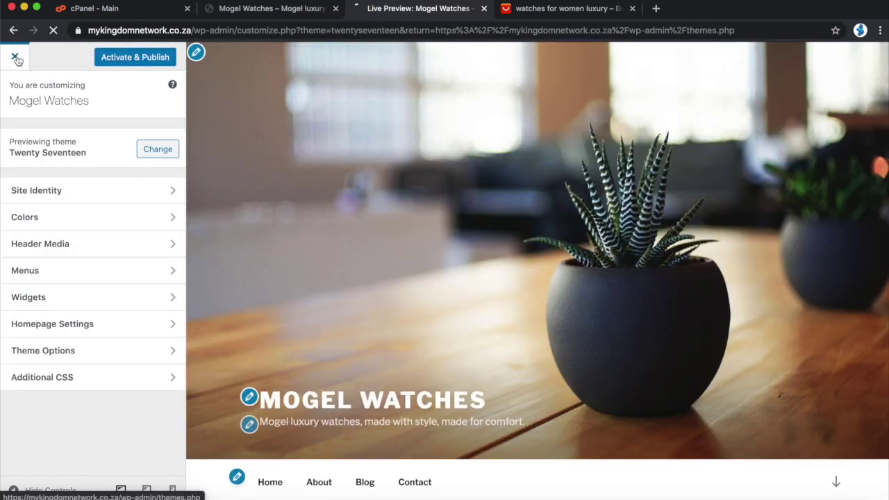
pyautogui.press('super+bracketleft')
pyautogui.scroll(-5, 310, 163)
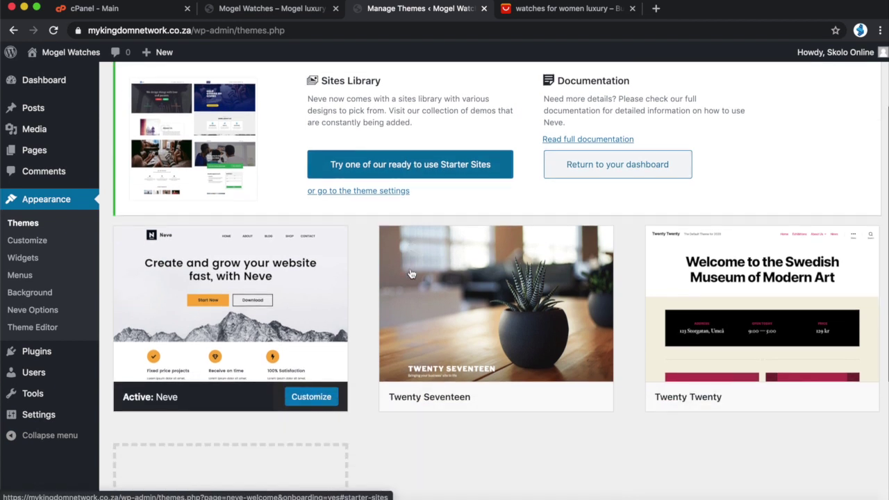
pyautogui.click(575, 238)
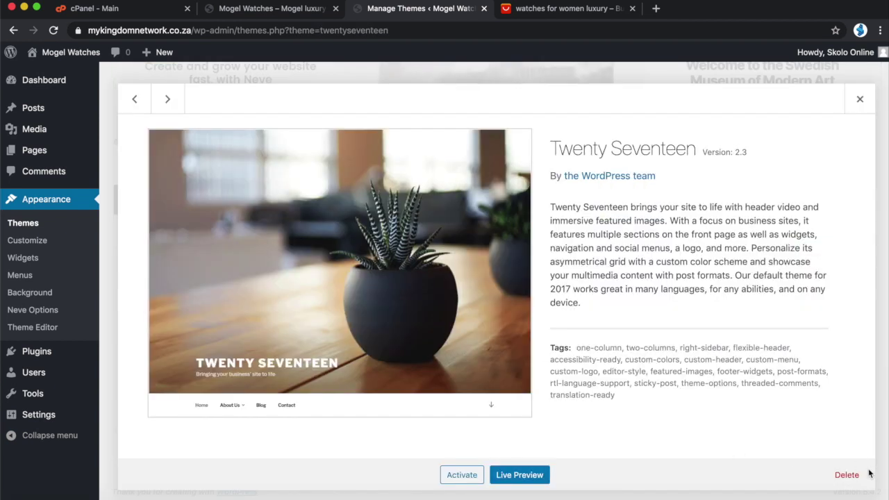
pyautogui.click(845, 475)
pyautogui.click(554, 124)
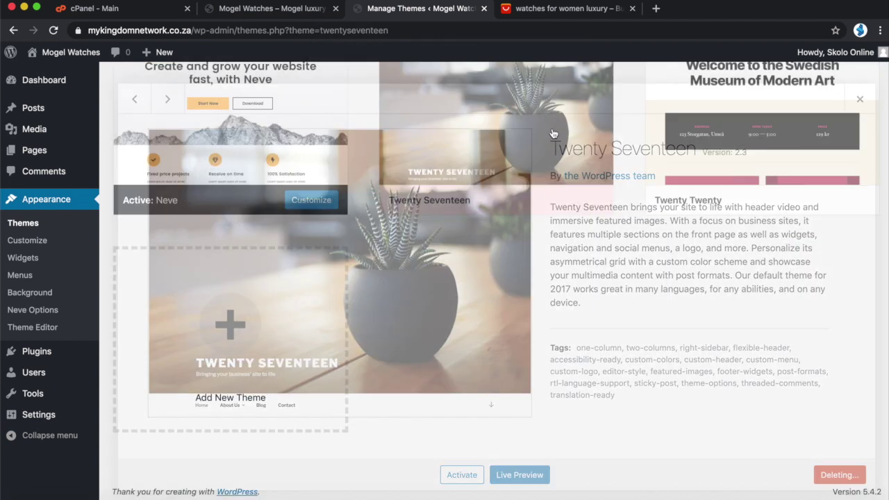
# Step: Delete the Twenty Twenty theme from the installed themes and confirm the deletion
pyautogui.click(487, 326)
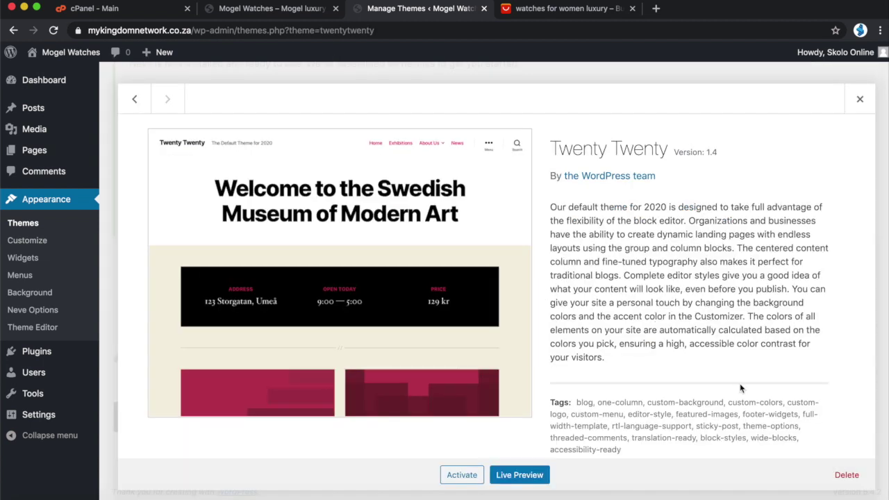
pyautogui.click(845, 476)
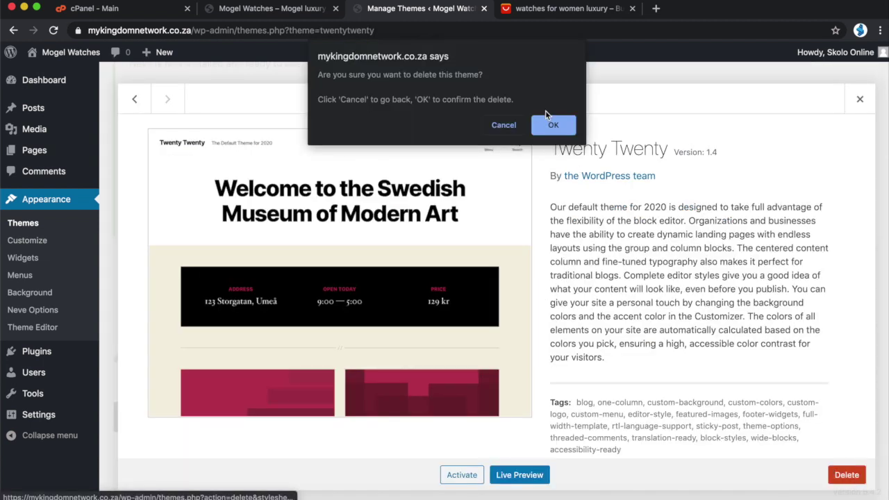
pyautogui.click(555, 127)
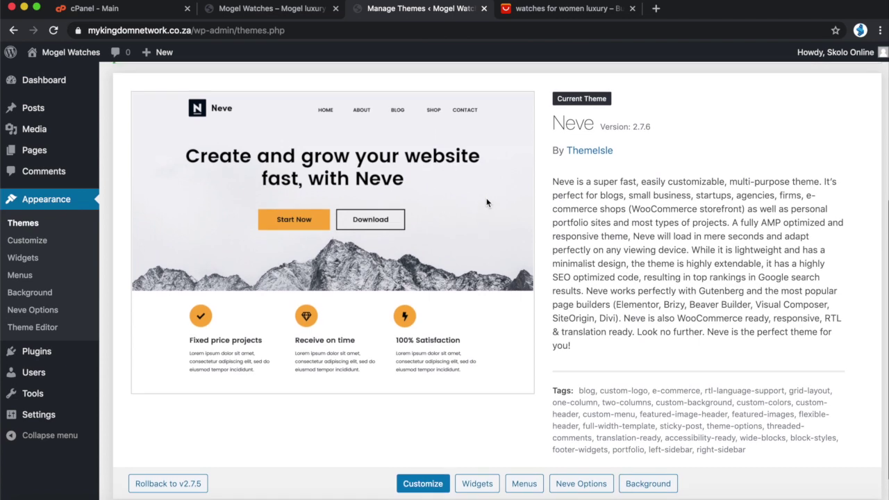
# Step: Open Neve's ready-to-use starter sites and install and activate the required Cloud Templates & Patterns Collection plugin
pyautogui.scroll(3, 486, 202)
pyautogui.scroll(-4, 481, 406)
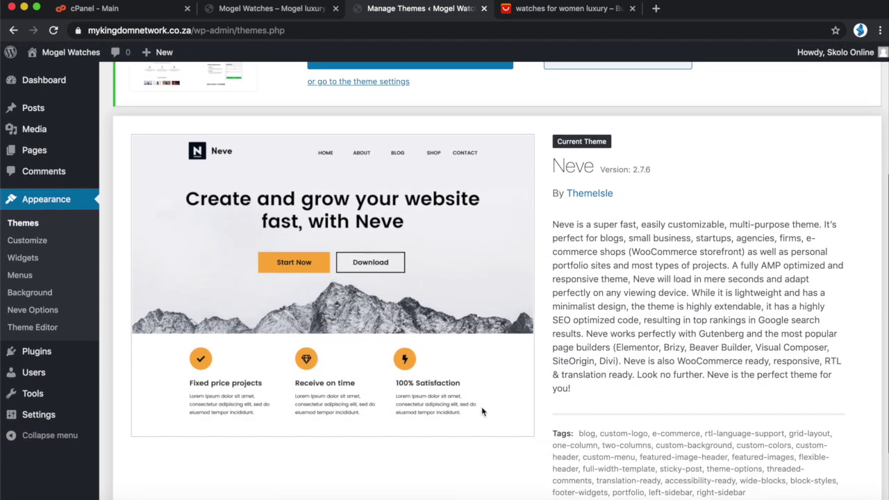
pyautogui.scroll(-2, 453, 393)
pyautogui.scroll(10, 453, 394)
pyautogui.scroll(-3, 453, 393)
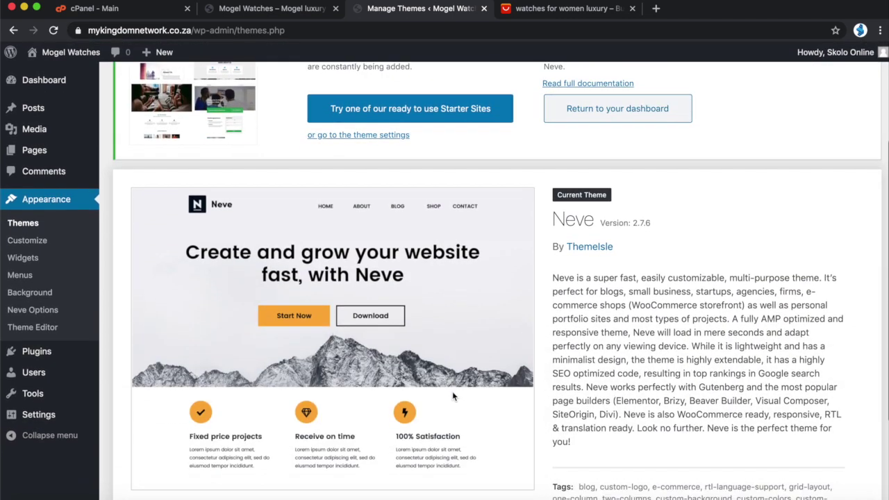
pyautogui.scroll(3, 452, 393)
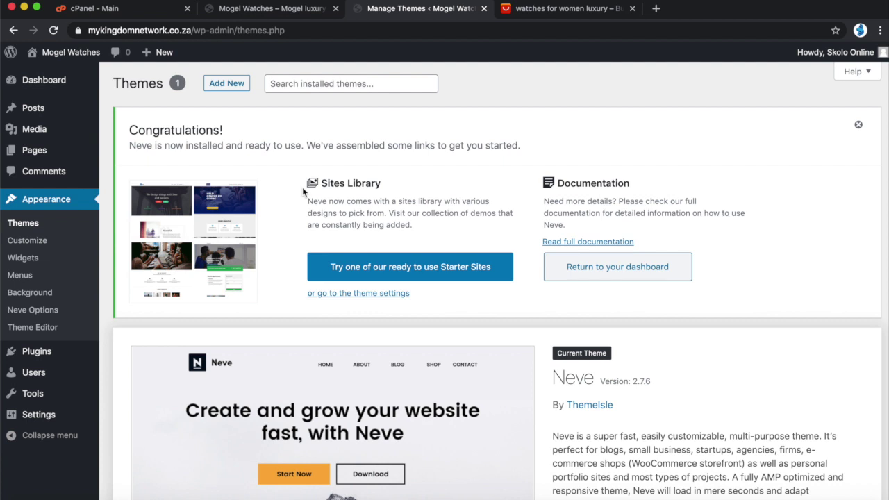
pyautogui.click(446, 269)
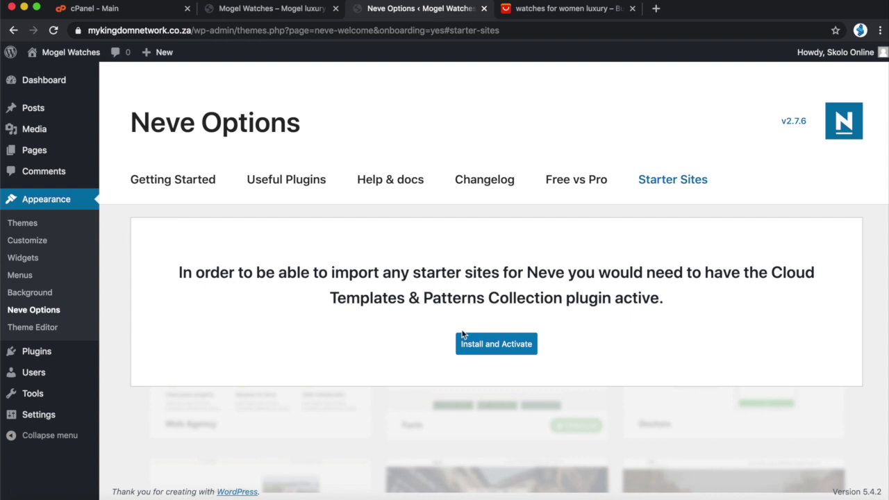
pyautogui.click(504, 350)
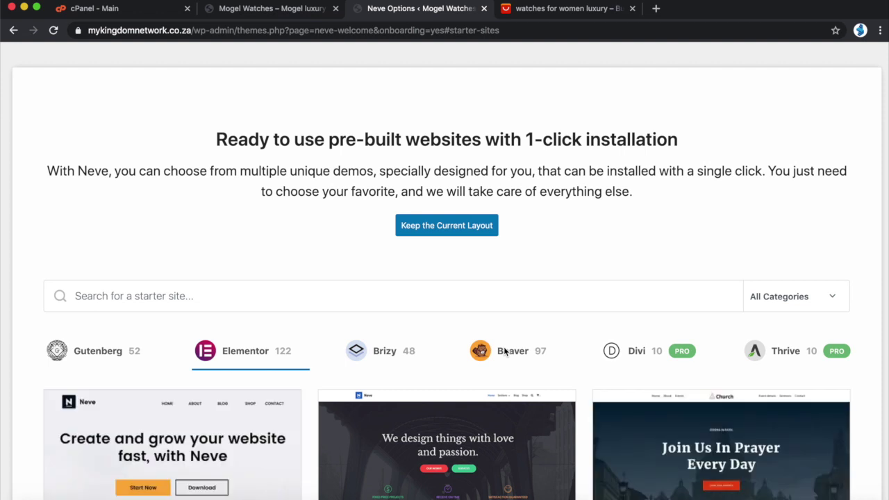
# Step: Look through the Elementor starter sites, comparing the free designs with those marked Premium and the available page builders
pyautogui.scroll(-5, 505, 352)
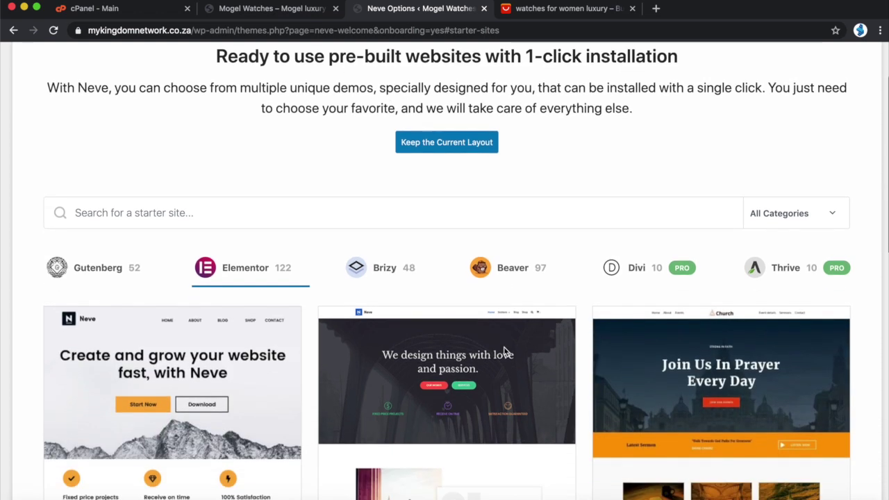
pyautogui.moveTo(474, 352)
pyautogui.scroll(-3, 475, 352)
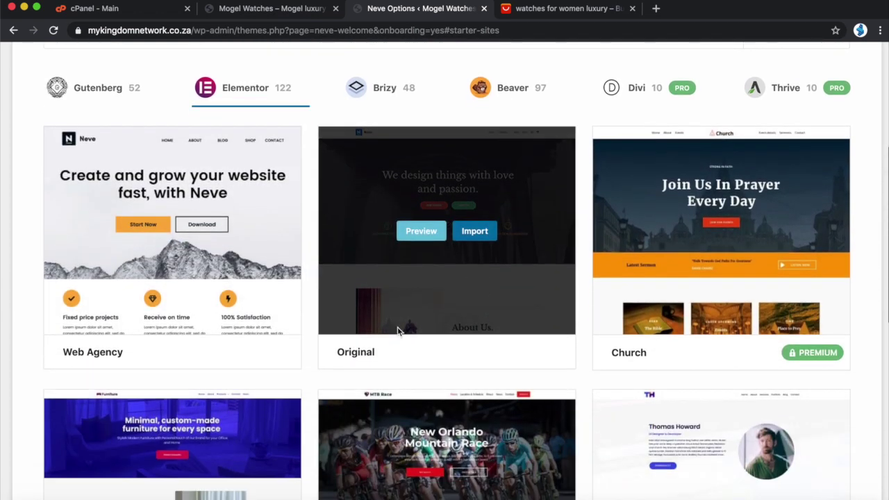
pyautogui.scroll(-2, 704, 351)
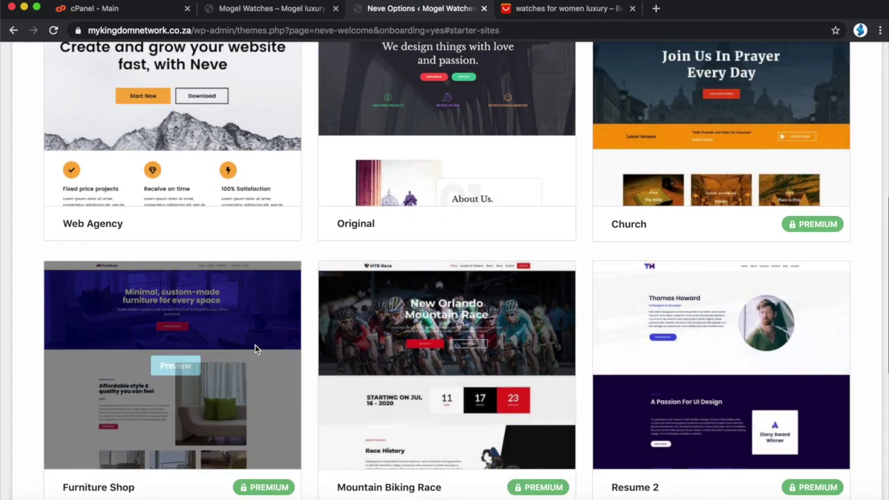
pyautogui.scroll(-4, 452, 379)
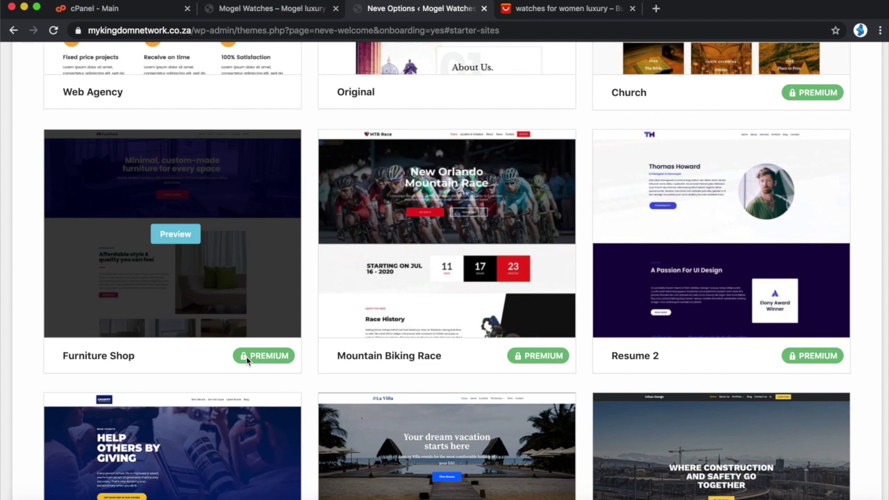
pyautogui.scroll(2, 314, 309)
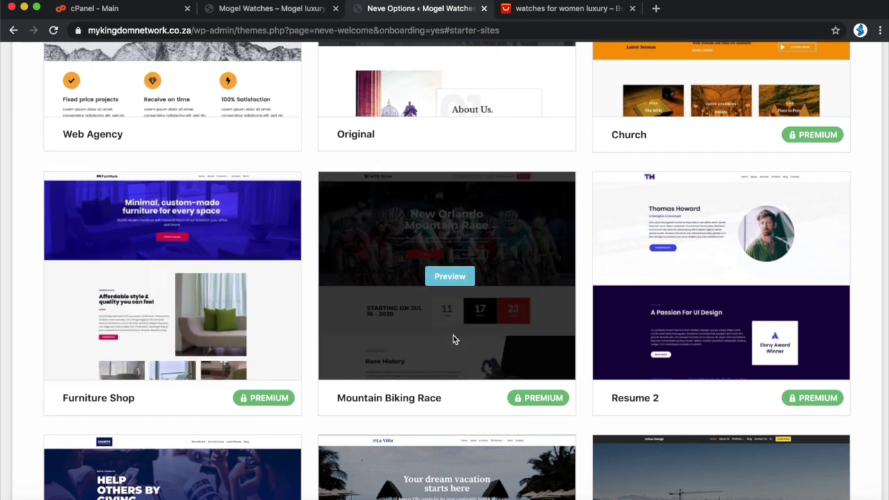
pyautogui.scroll(7, 214, 367)
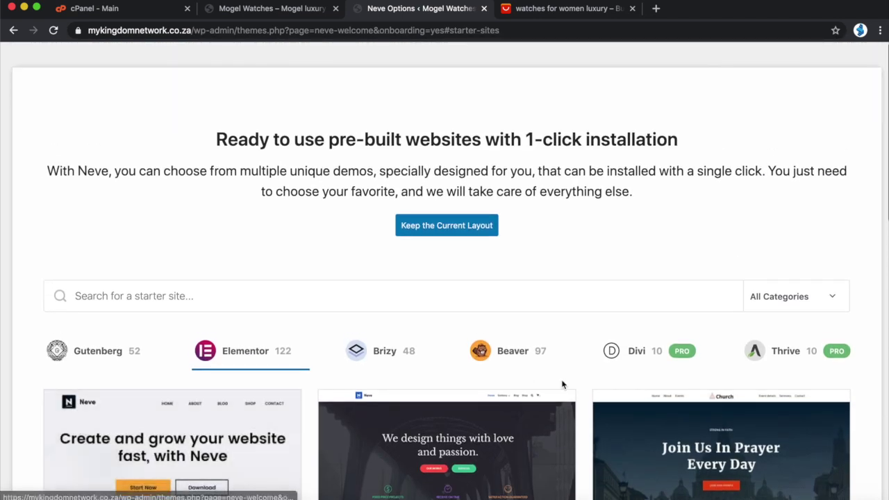
pyautogui.scroll(-4, 774, 387)
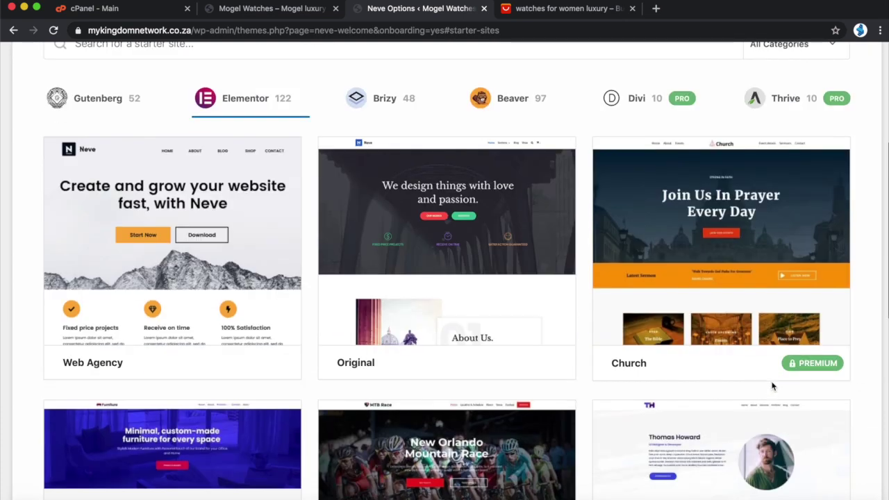
pyautogui.scroll(4, 775, 387)
pyautogui.scroll(-5, 566, 387)
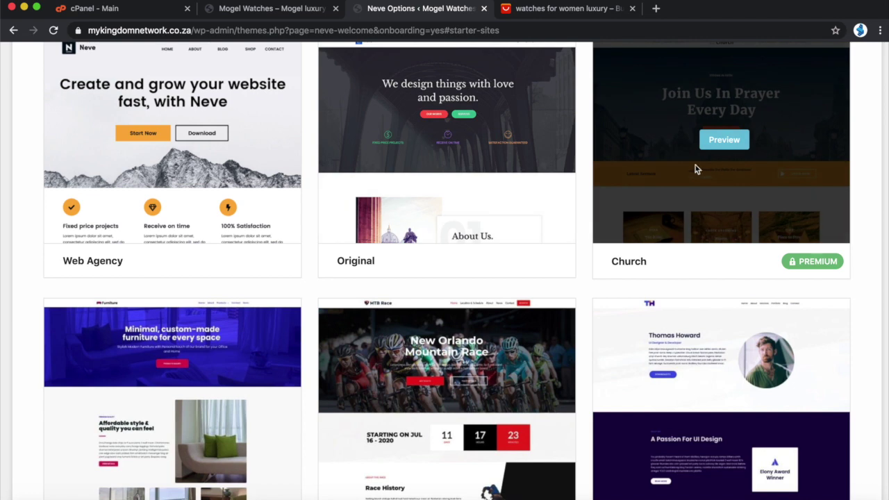
pyautogui.scroll(-2, 426, 311)
pyautogui.scroll(7, 426, 310)
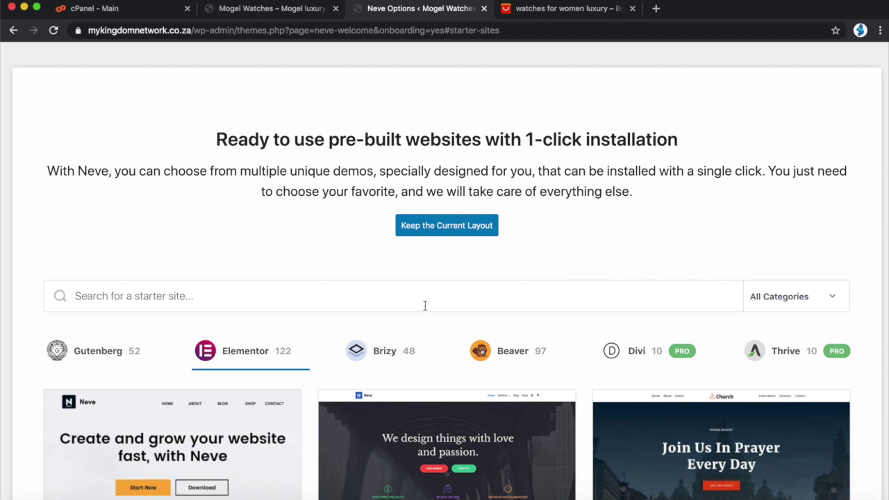
pyautogui.scroll(-3, 425, 306)
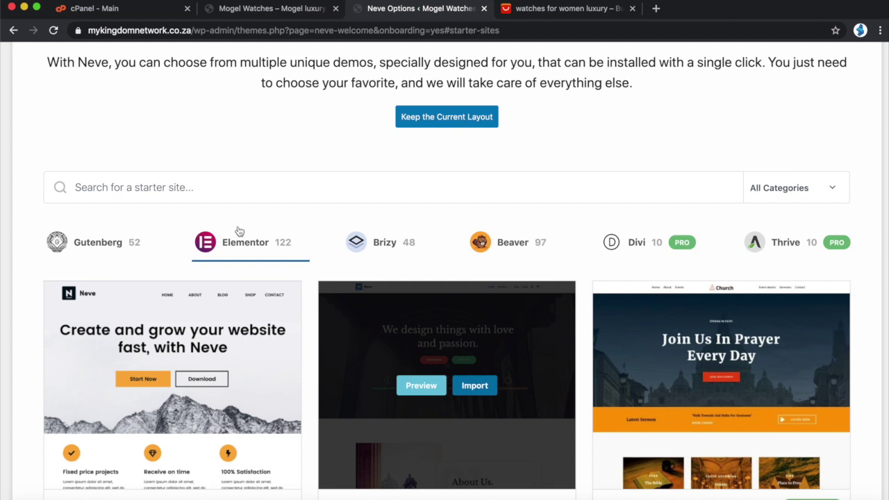
pyautogui.scroll(-2, 243, 403)
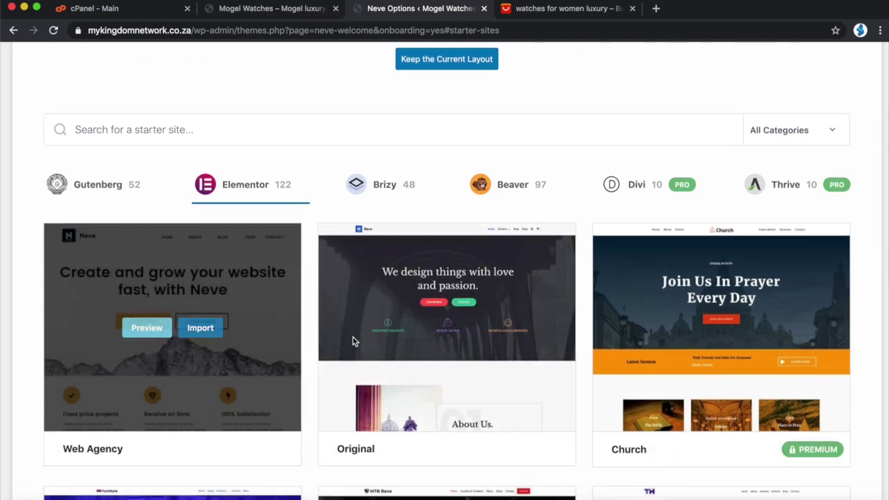
# Step: Search the starter sites for "woocommerce" with the Elementor page builder selected
pyautogui.scroll(2, 174, 229)
pyautogui.click(162, 194)
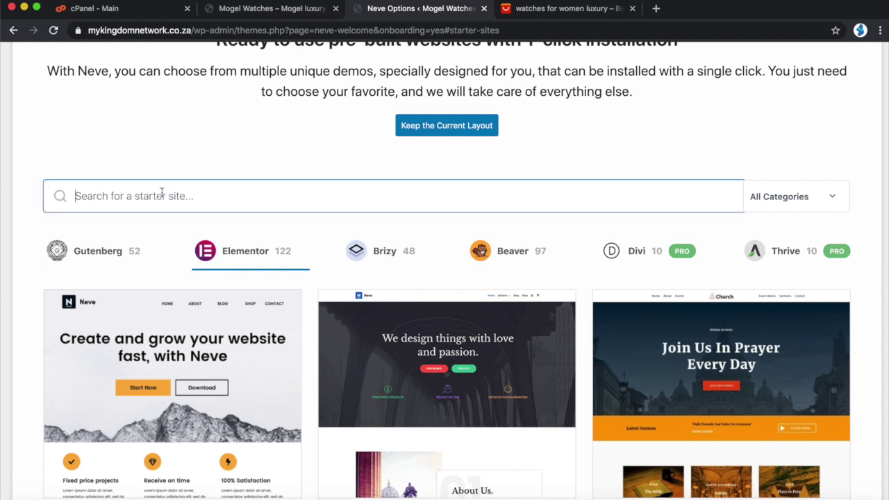
pyautogui.write('woo')
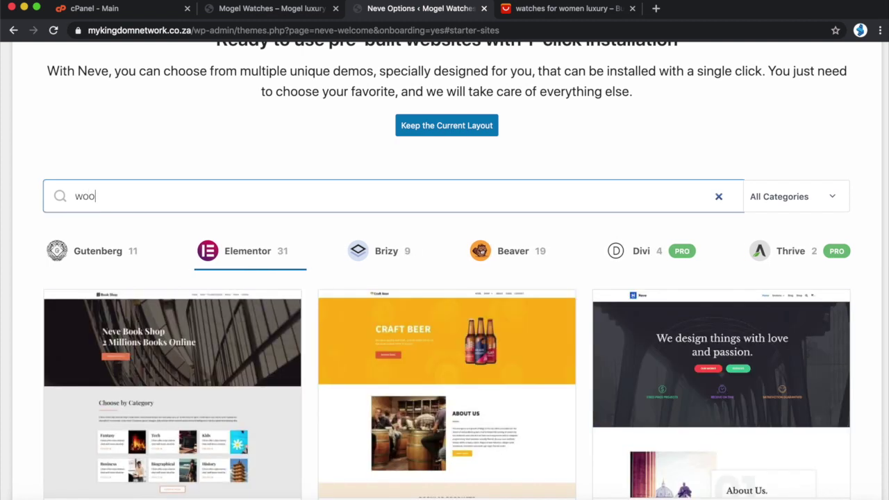
pyautogui.write('commerce')
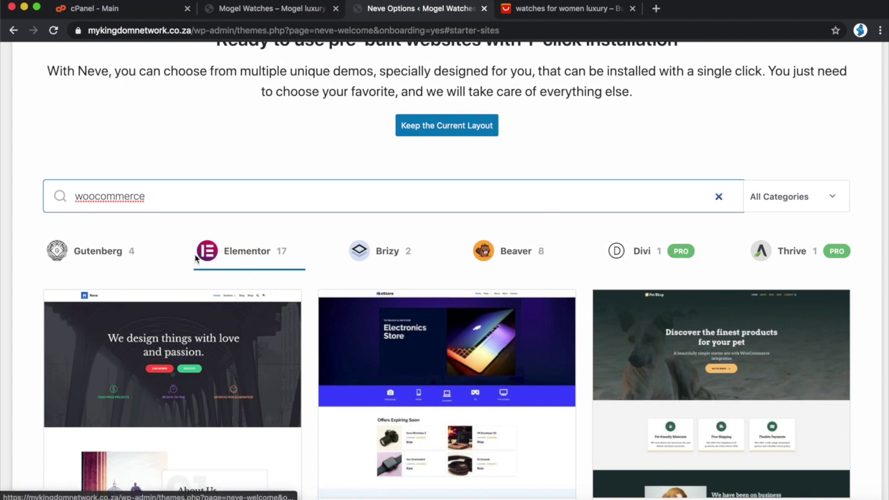
# Step: Look through the Elementor starter sites matching the WooCommerce search, comparing the free shop designs such as Jewellery Shop 2 and Perfume Shop
pyautogui.click(255, 256)
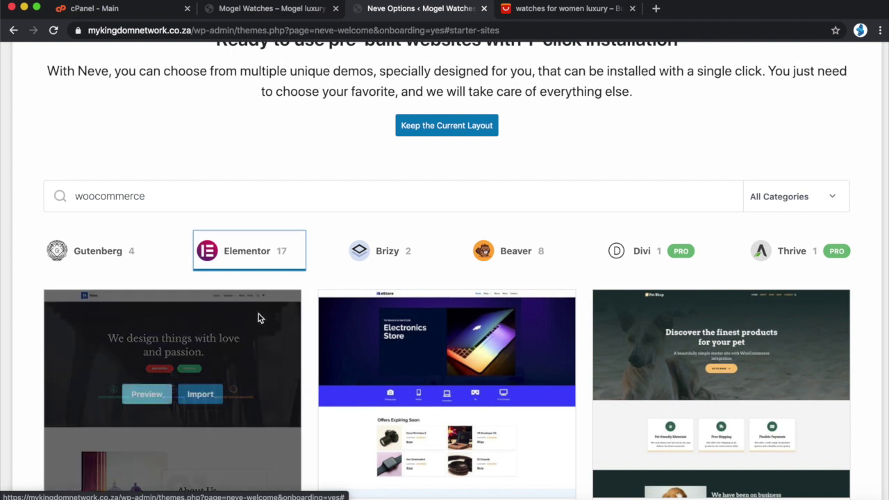
pyautogui.scroll(-3, 258, 318)
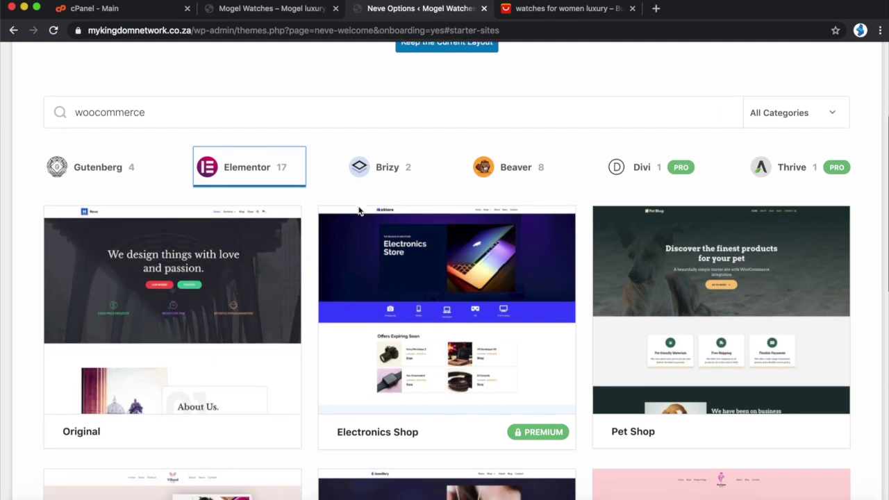
pyautogui.scroll(-2, 357, 209)
pyautogui.moveTo(735, 257)
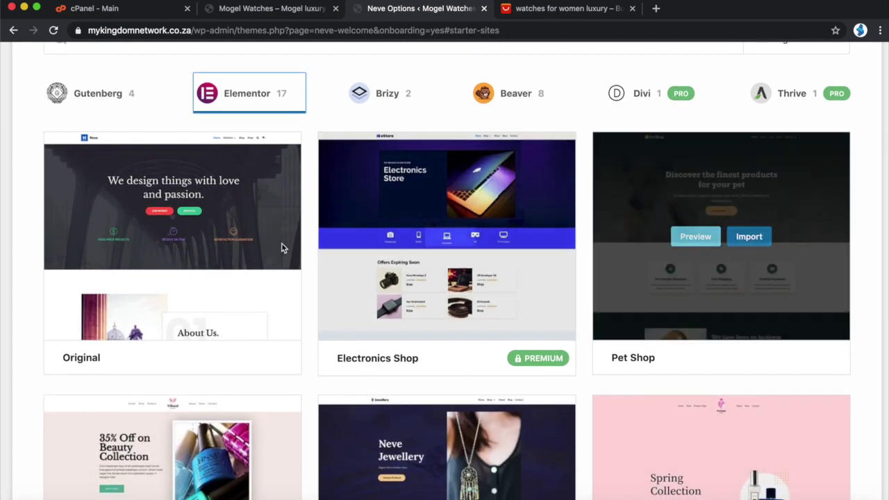
pyautogui.scroll(-2, 279, 415)
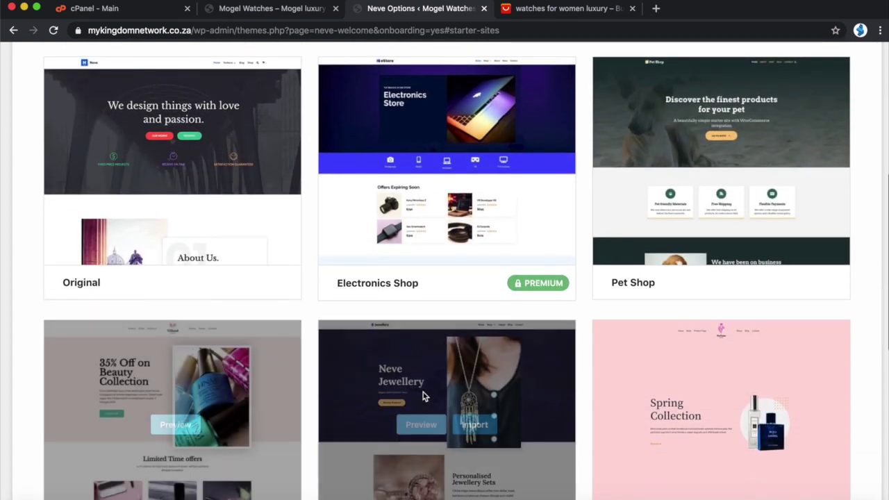
pyautogui.scroll(-5, 423, 396)
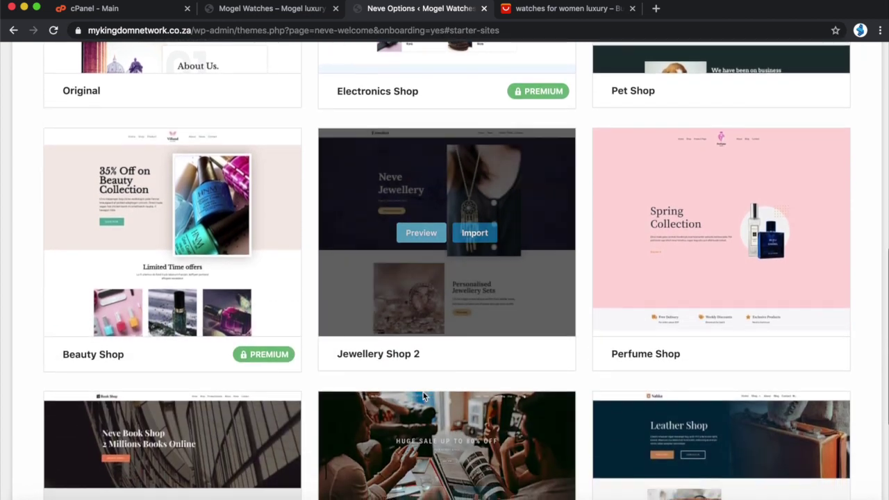
pyautogui.moveTo(425, 396)
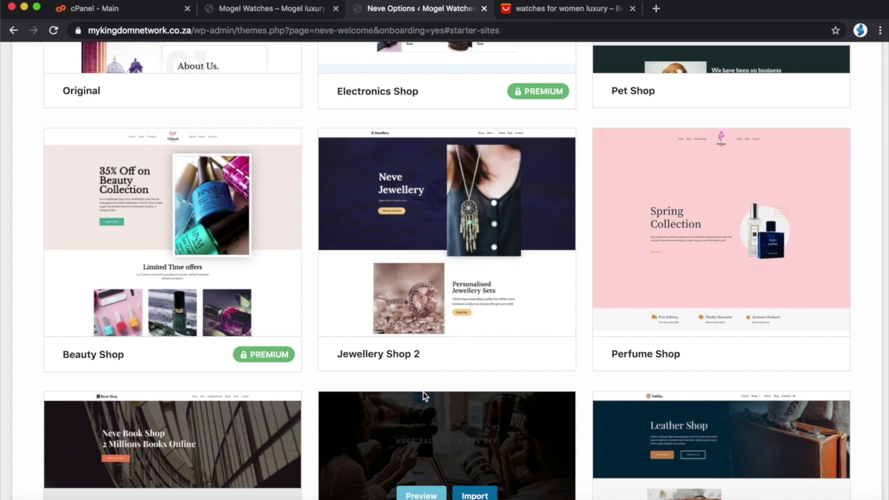
pyautogui.scroll(-1, 449, 309)
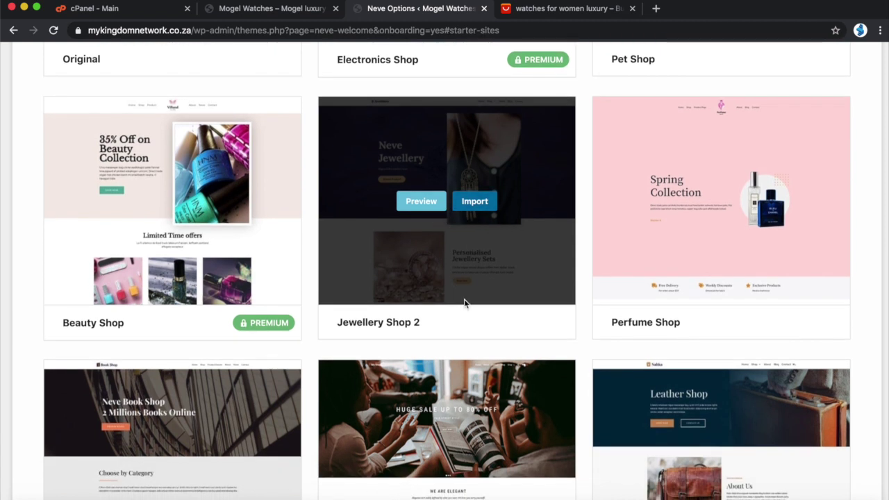
pyautogui.scroll(1, 486, 313)
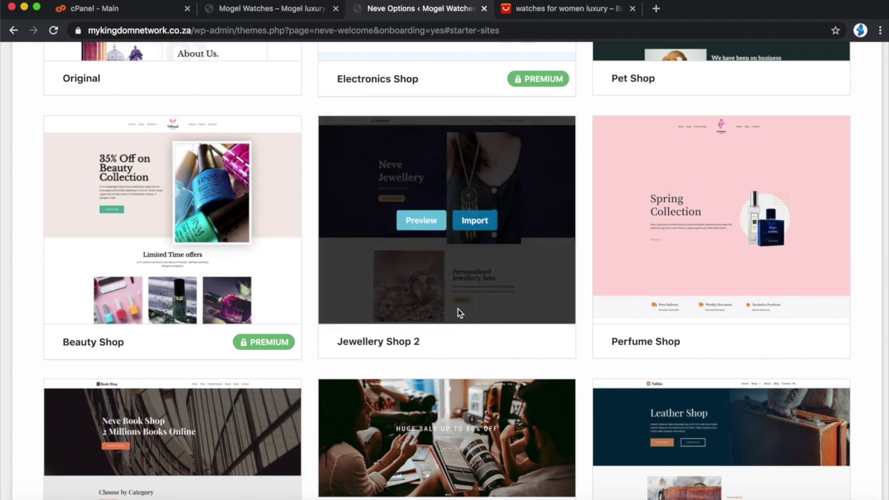
pyautogui.scroll(-3, 458, 309)
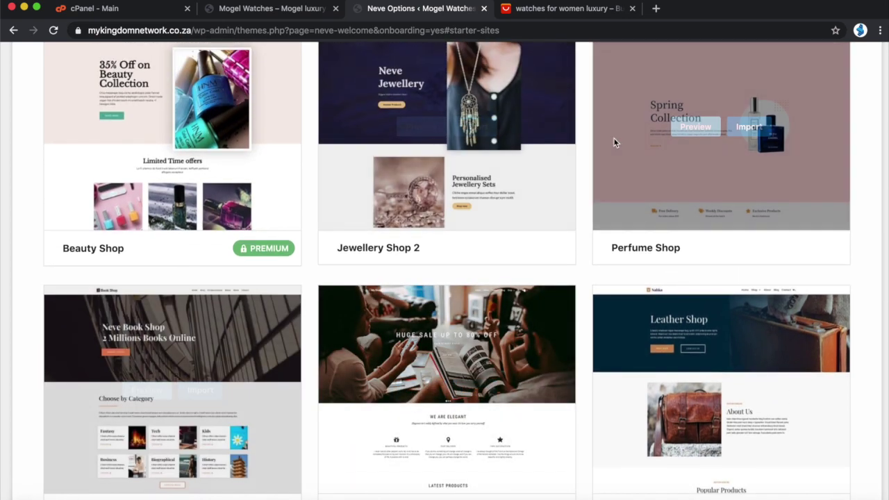
pyautogui.scroll(-3, 488, 329)
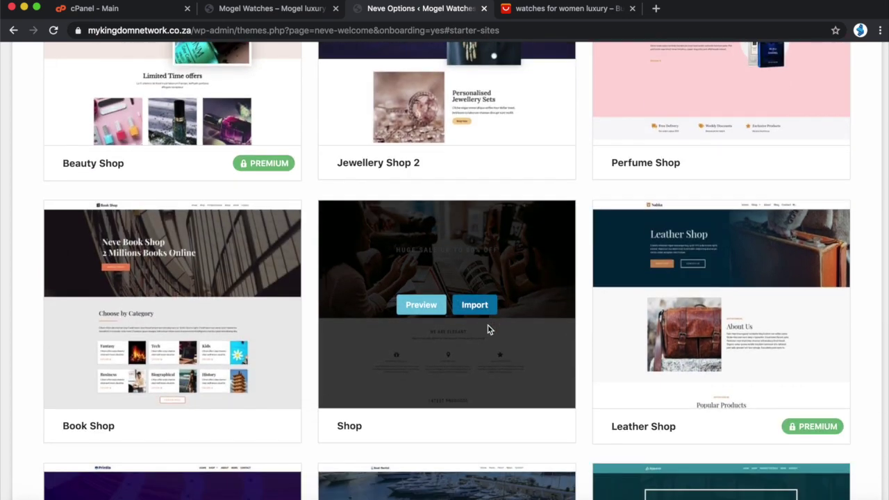
pyautogui.scroll(3, 612, 250)
pyautogui.scroll(3, 613, 250)
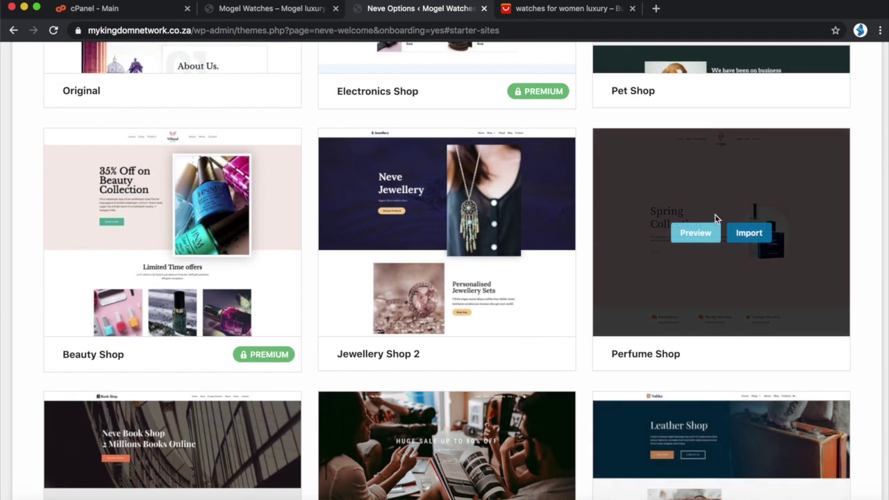
# Step: Import the Perfume Shop starter site with Content, Customizer and Widgets enabled, along with the WooCommerce plugin
pyautogui.click(757, 239)
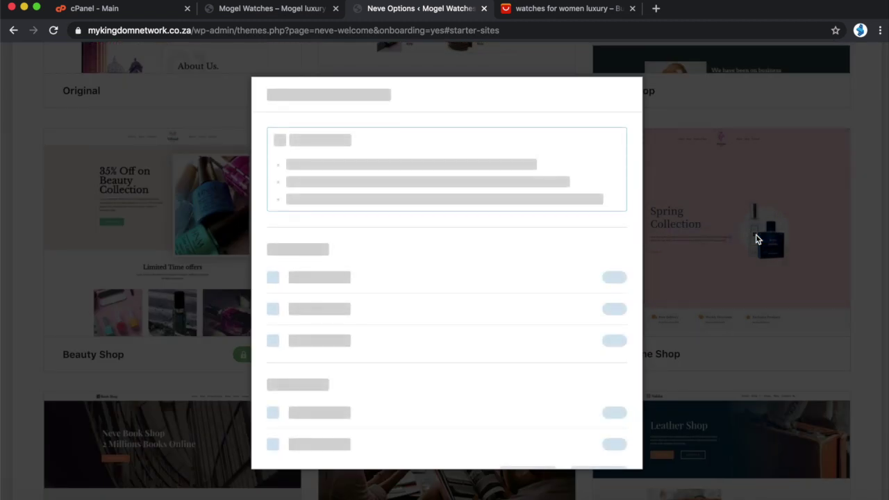
pyautogui.scroll(-2, 454, 350)
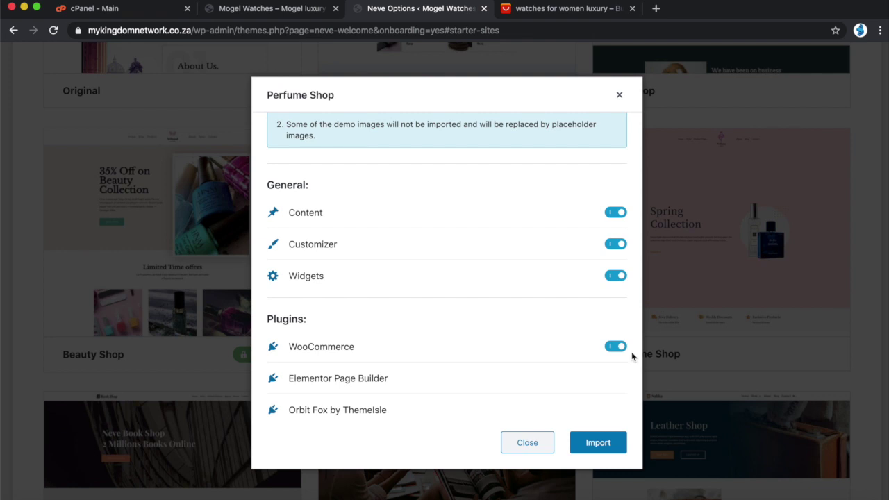
pyautogui.click(600, 445)
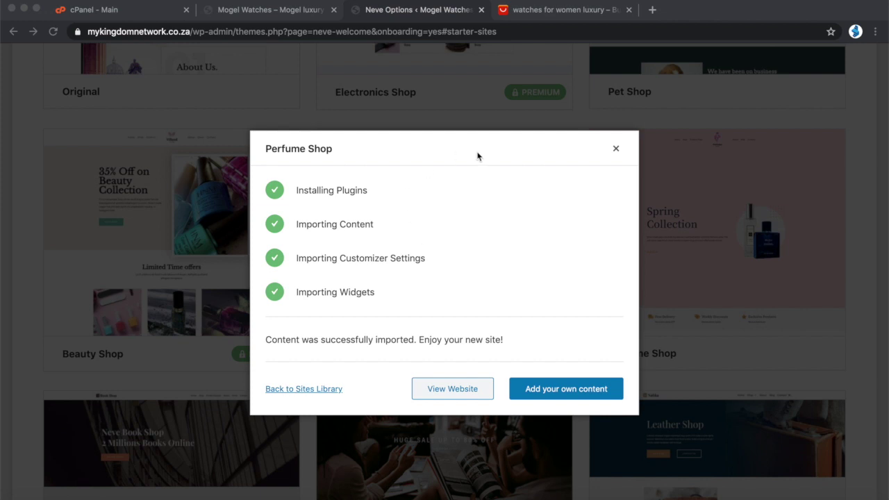
# Step: View the website from the finished import dialog and reload the page to load the new design
pyautogui.click(560, 392)
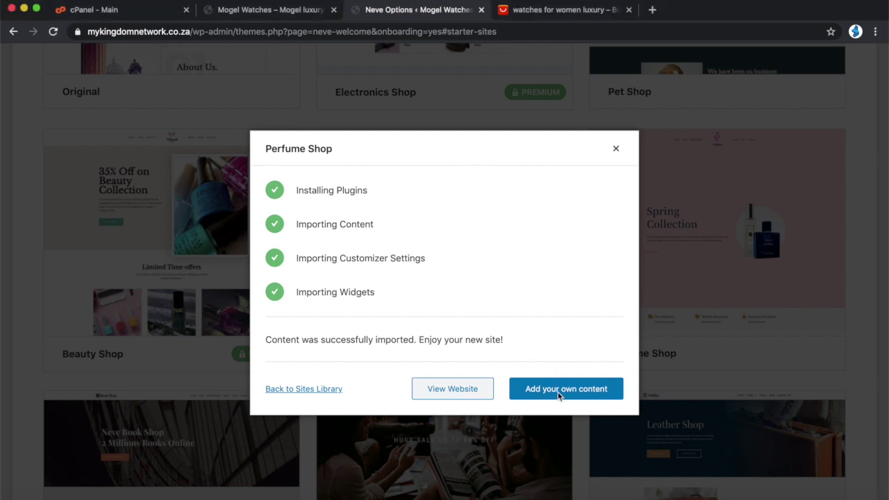
pyautogui.click(447, 391)
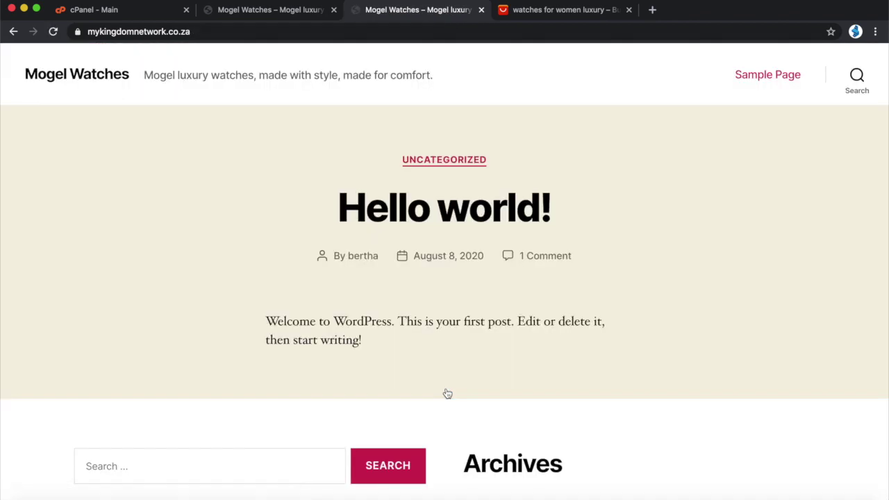
pyautogui.click(246, 32)
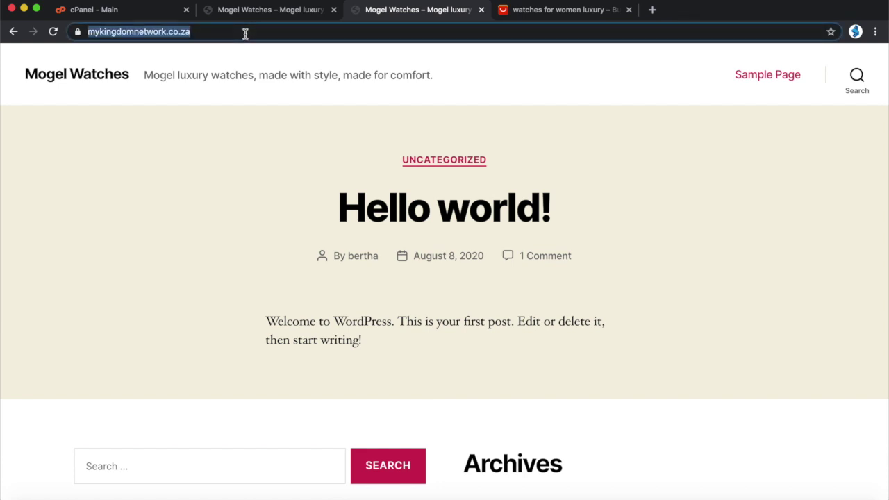
pyautogui.click(51, 33)
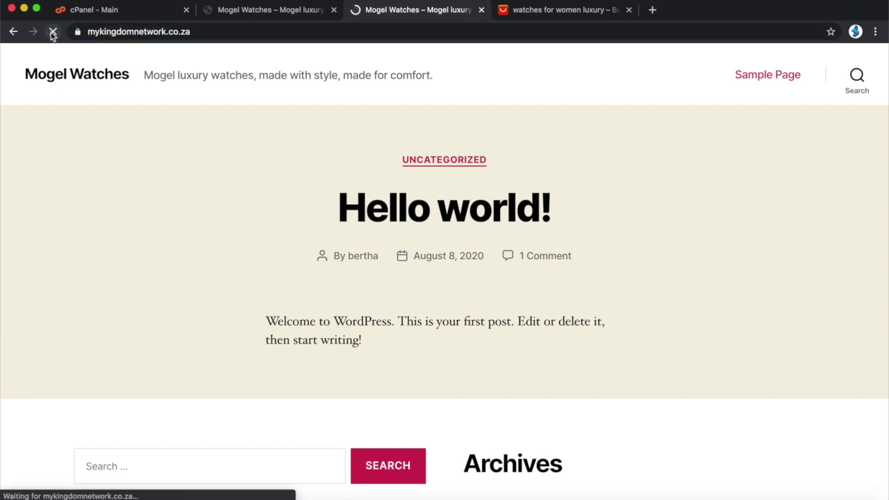
# Step: Look over the whole imported homepage, from the hero banner down to the blog posts and footer
pyautogui.scroll(-12, 304, 235)
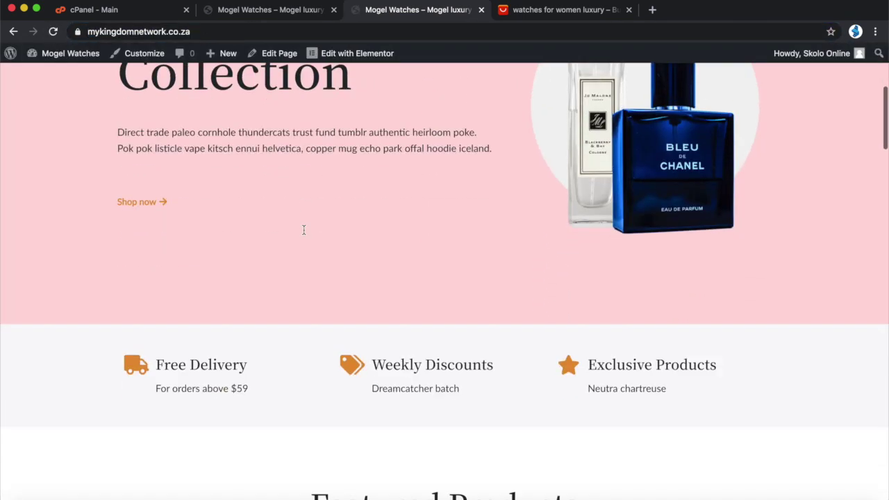
pyautogui.scroll(-15, 304, 235)
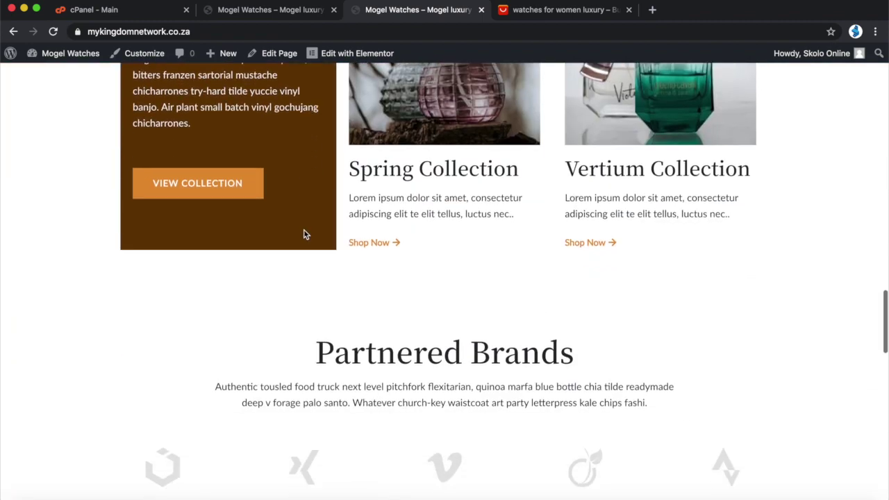
pyautogui.scroll(-5, 303, 234)
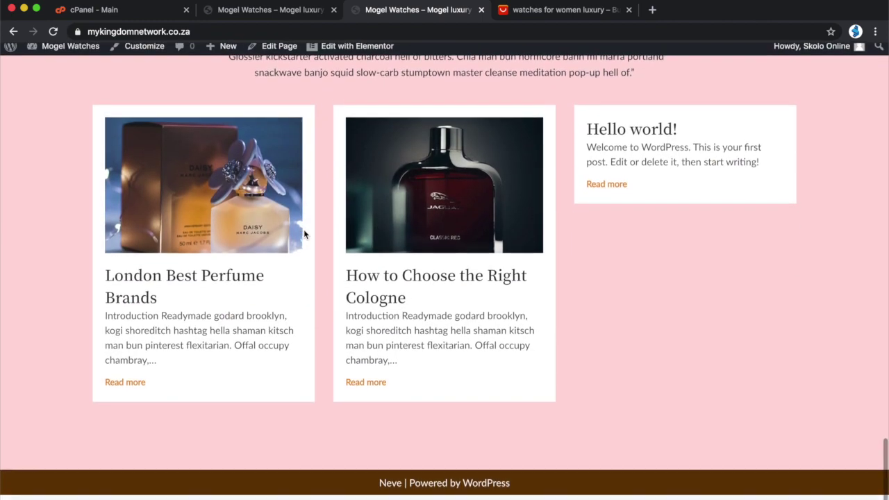
pyautogui.scroll(10, 304, 234)
pyautogui.scroll(8, 304, 235)
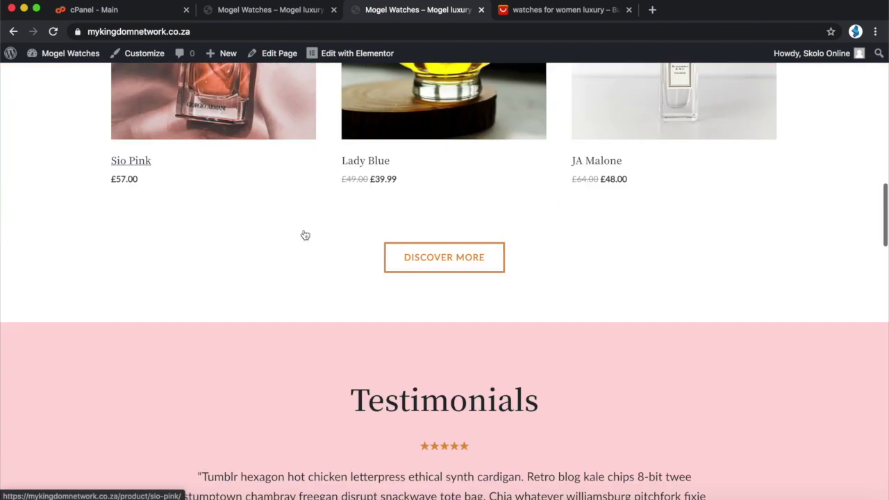
pyautogui.scroll(-12, 304, 235)
pyautogui.scroll(-3, 304, 235)
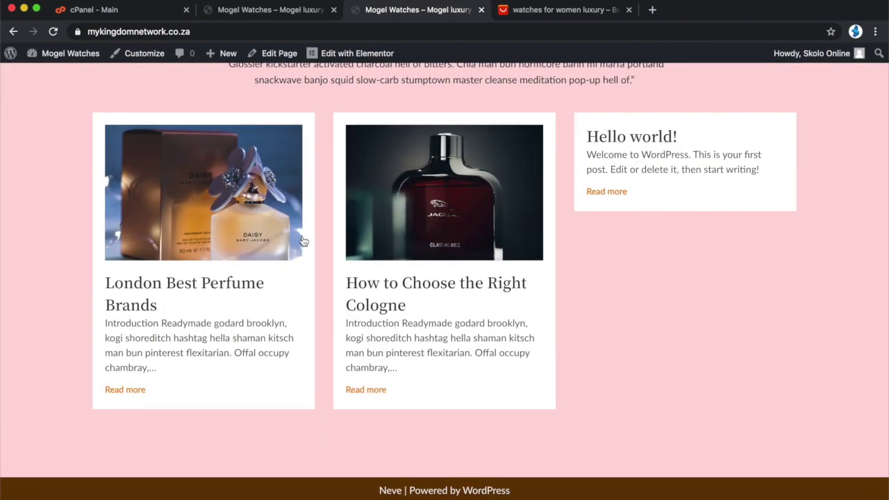
pyautogui.scroll(20, 304, 235)
pyautogui.scroll(2, 303, 241)
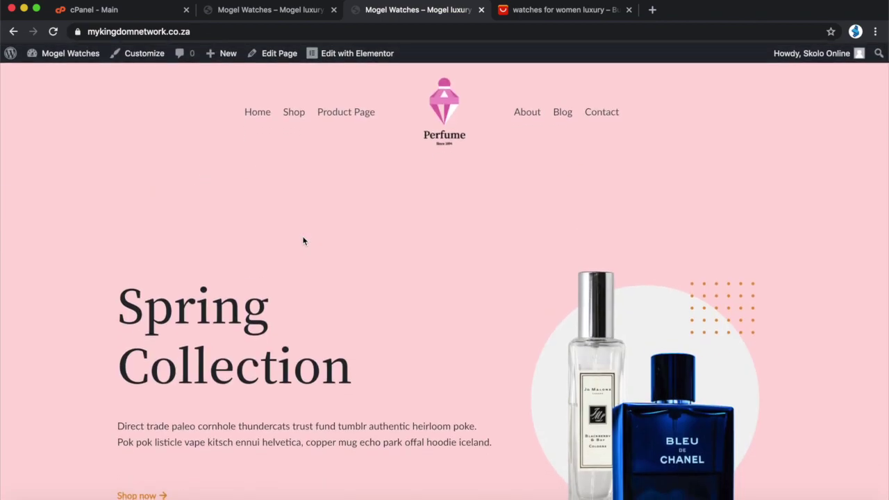
# Step: Examine the homepage's header logo and navigation, hero, delivery and discount highlights, featured products, testimonials and collection blocks
pyautogui.scroll(-2, 303, 240)
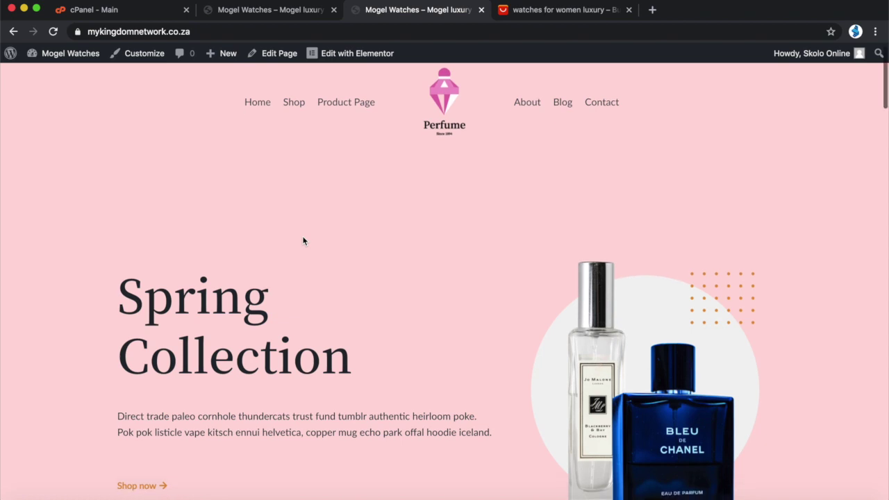
pyautogui.scroll(2, 303, 241)
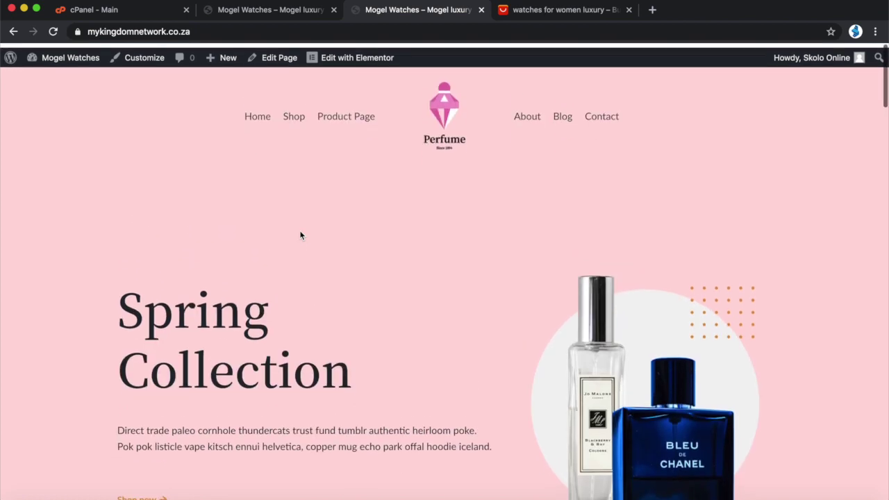
pyautogui.scroll(-1, 417, 324)
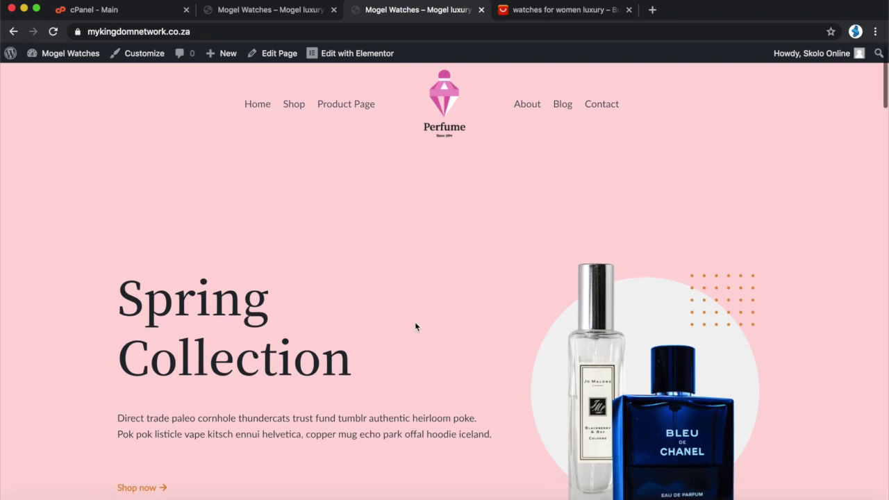
pyautogui.scroll(1, 417, 324)
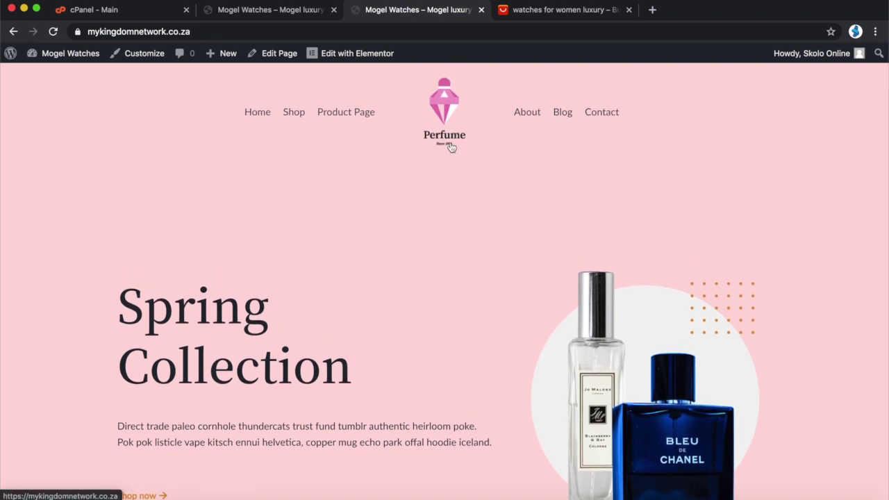
pyautogui.scroll(-1, 451, 148)
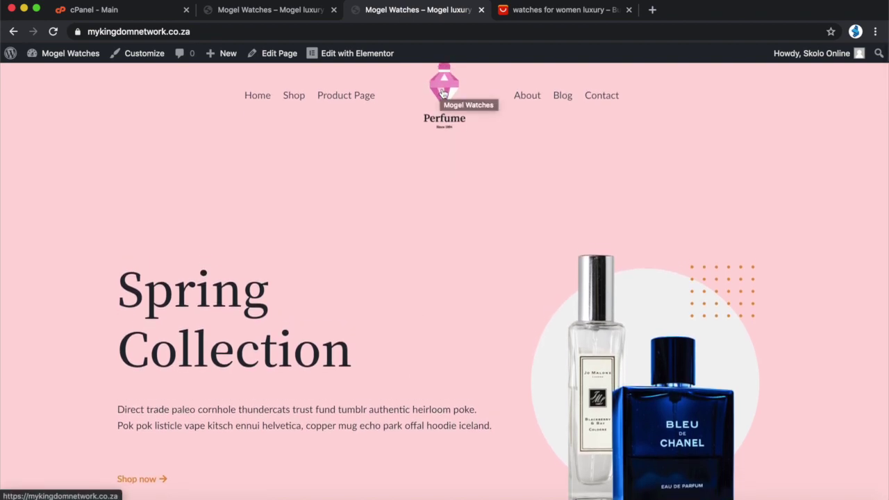
pyautogui.scroll(-5, 430, 250)
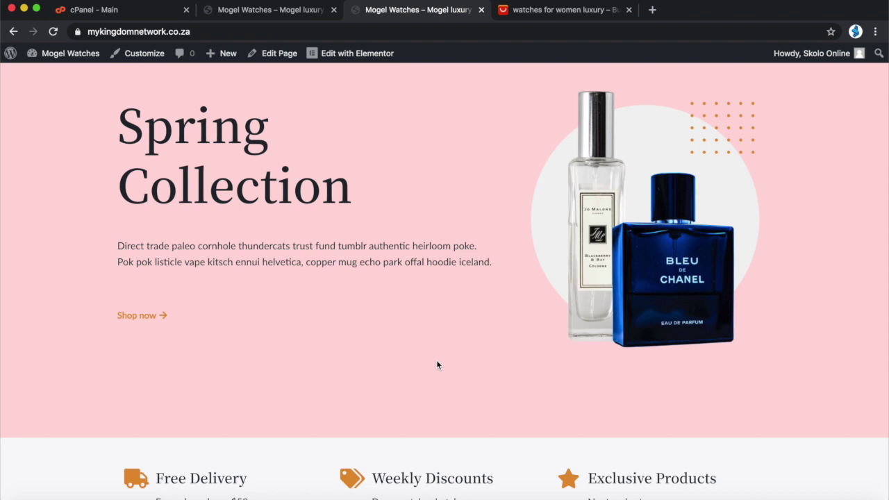
pyautogui.scroll(-4, 437, 365)
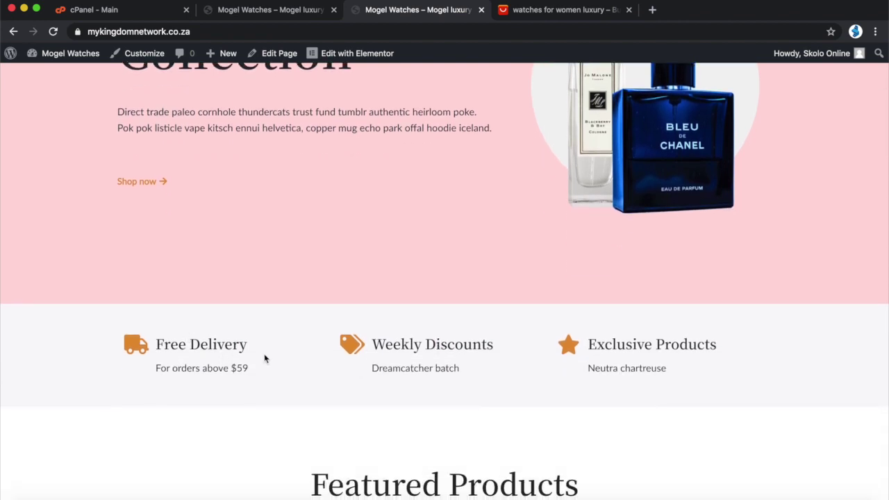
pyautogui.scroll(-4, 369, 353)
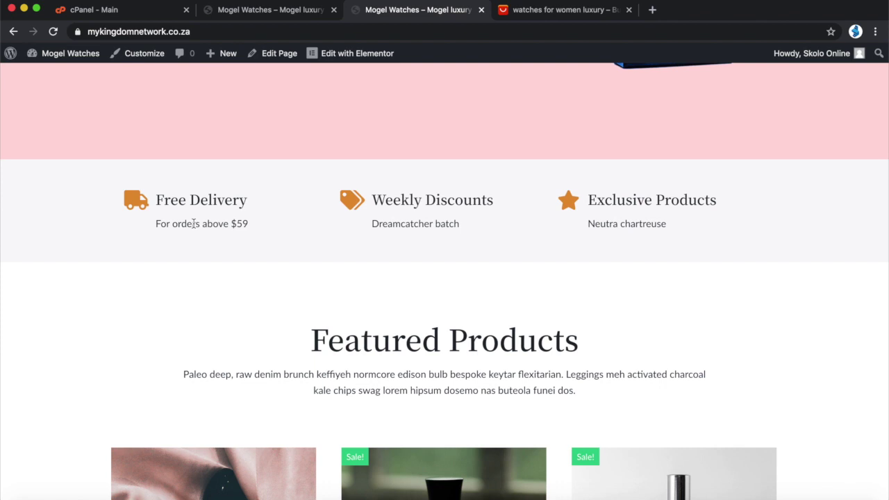
pyautogui.scroll(-5, 194, 223)
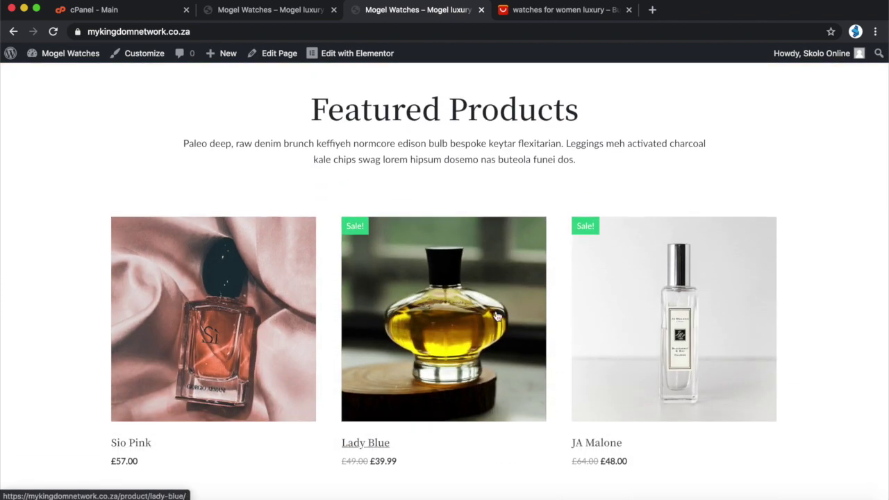
pyautogui.scroll(-2, 498, 317)
pyautogui.scroll(-5, 498, 316)
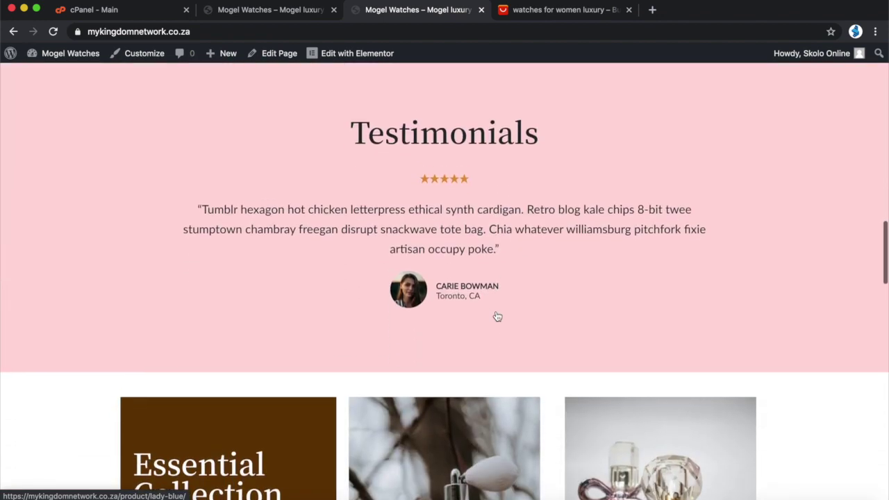
pyautogui.scroll(-7, 496, 311)
pyautogui.scroll(1, 497, 292)
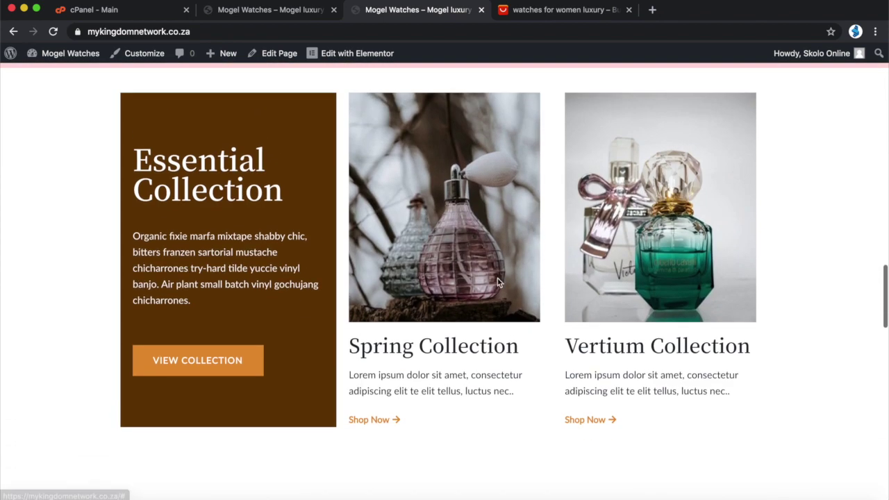
# Step: Look over the homepage's Partnered Brands and Latest News sections
pyautogui.scroll(-7, 507, 293)
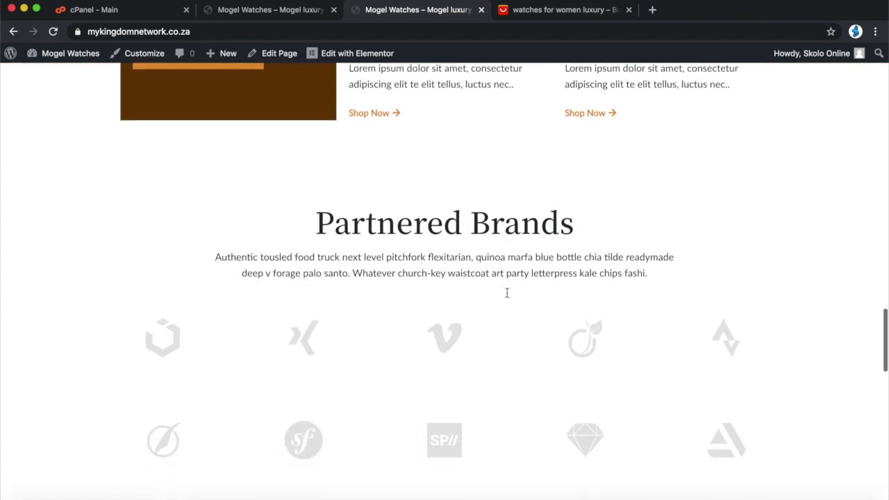
pyautogui.scroll(-15, 507, 293)
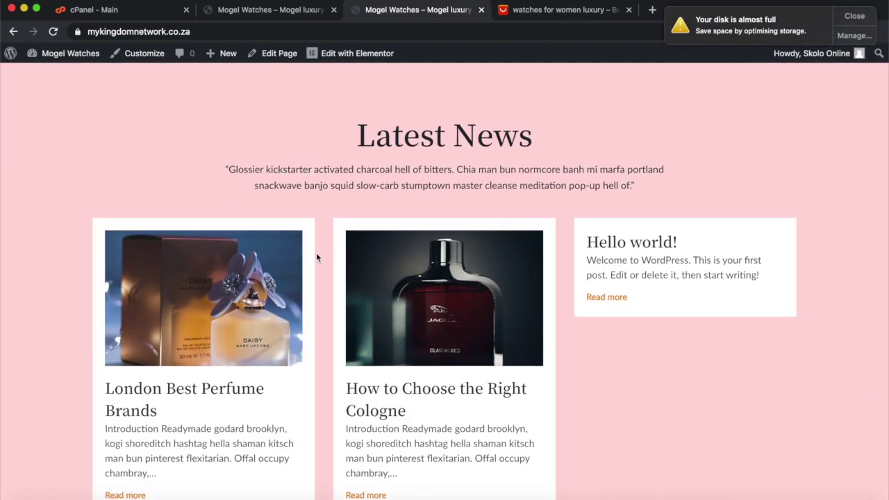
pyautogui.scroll(-1, 201, 399)
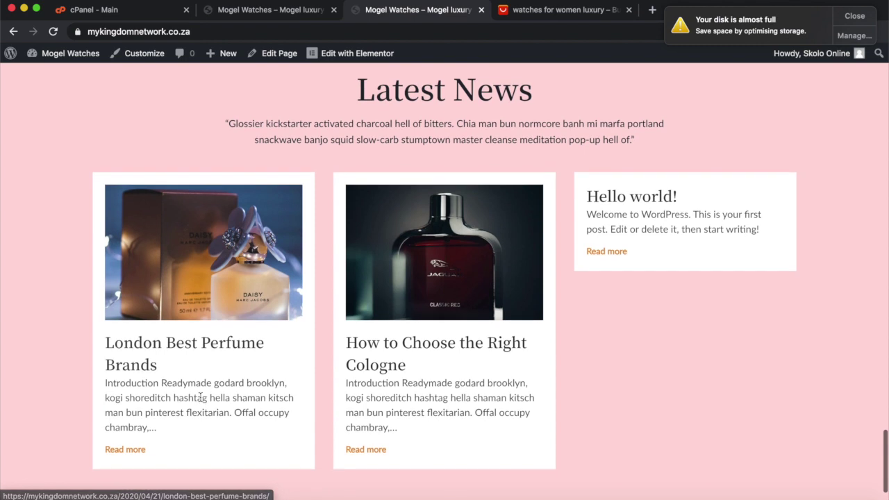
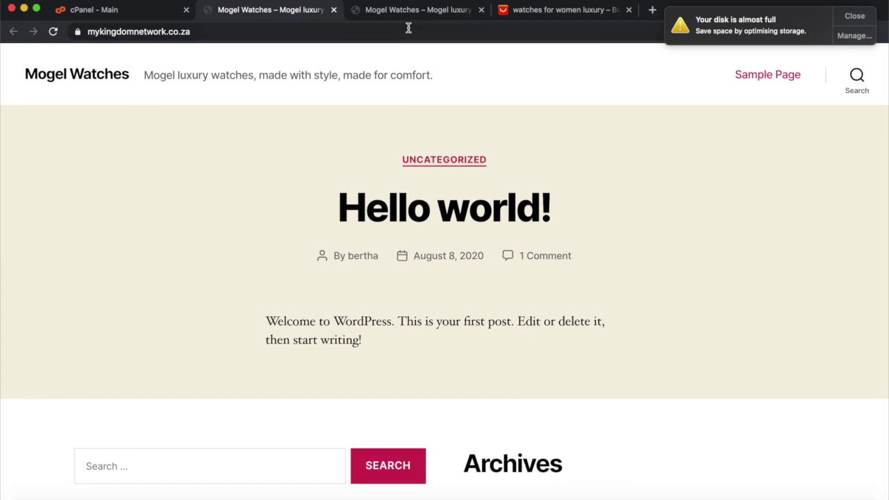
# Step: Go to the site's WordPress dashboard and review the list of imported pages
pyautogui.moveTo(76, 58)
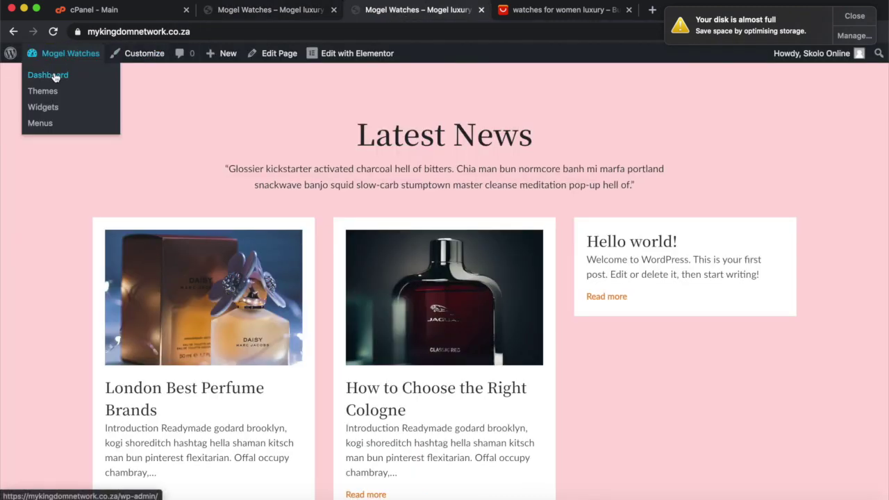
pyautogui.click(56, 77)
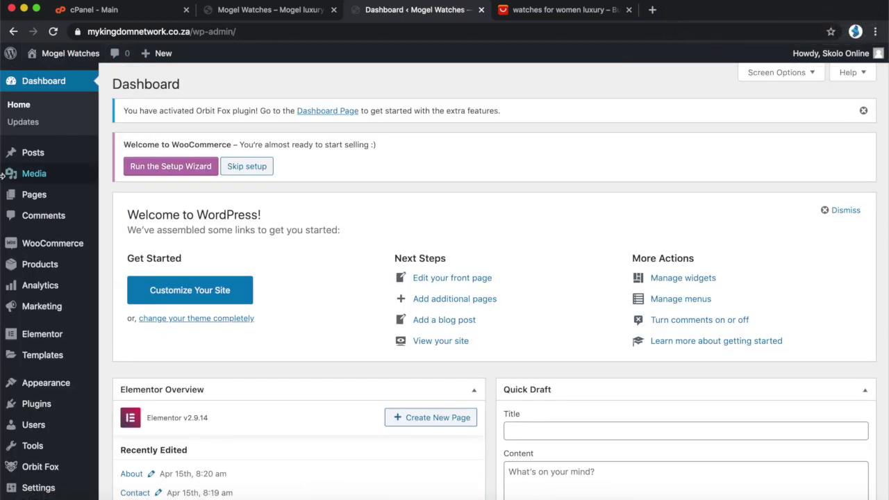
pyautogui.click(34, 197)
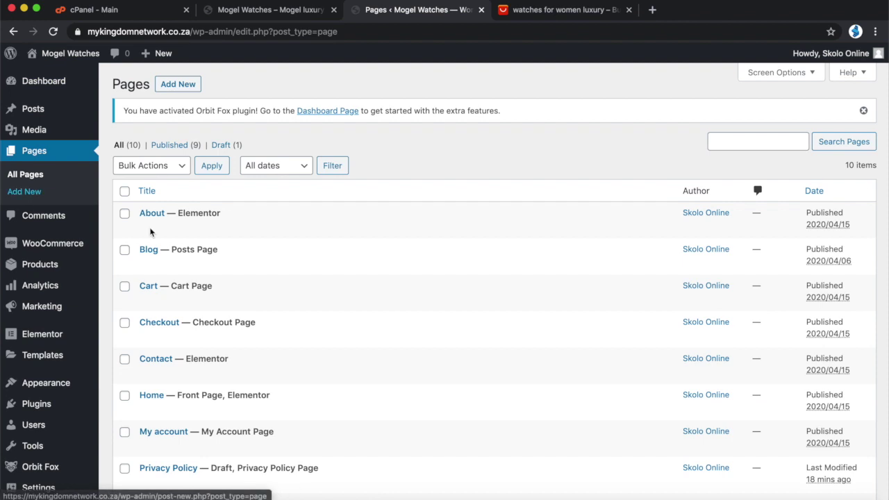
pyautogui.scroll(-2, 174, 257)
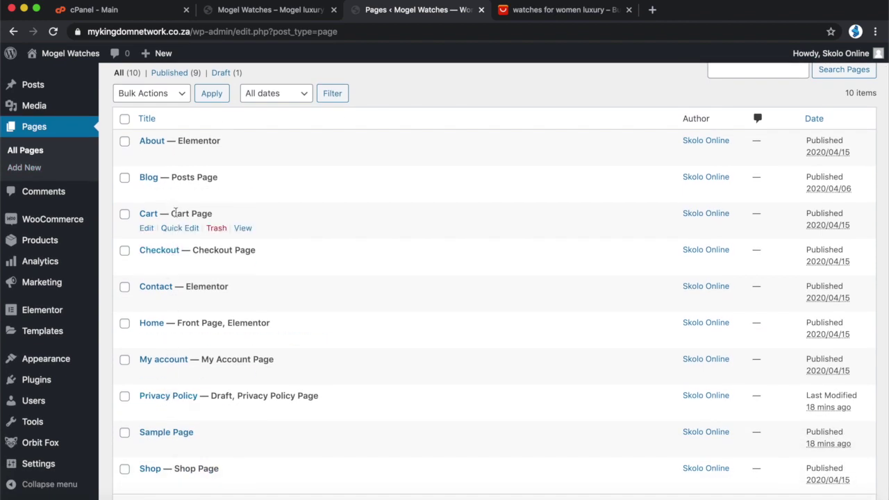
pyautogui.scroll(-1, 174, 213)
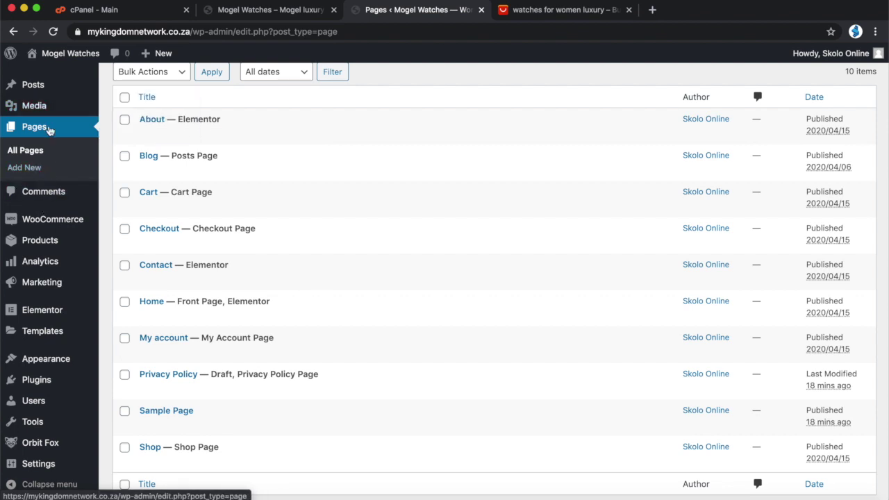
# Step: Move the "Hello world!" post to the trash and reload the homepage to check its Latest News section
pyautogui.click(35, 85)
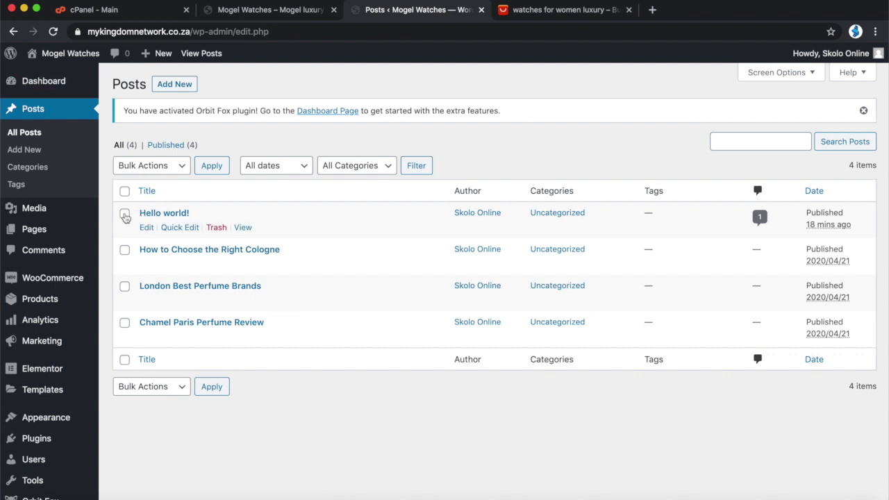
pyautogui.click(216, 227)
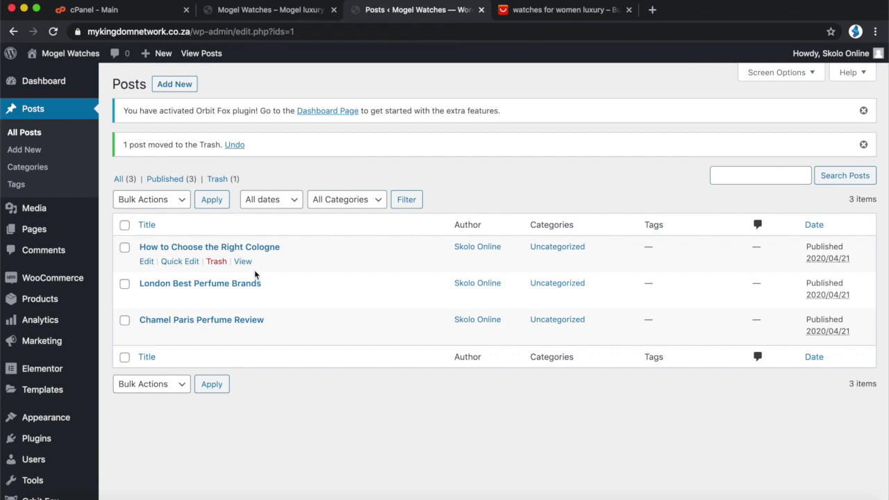
pyautogui.click(252, 14)
pyautogui.click(54, 31)
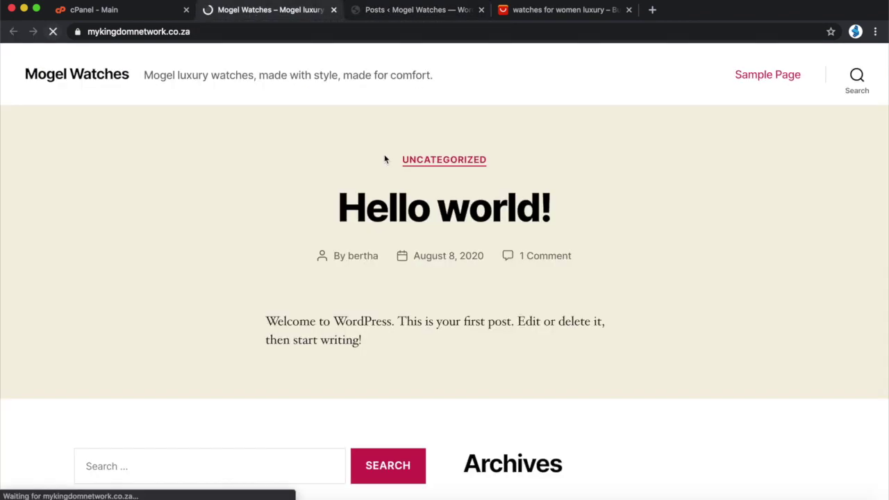
pyautogui.scroll(-20, 377, 250)
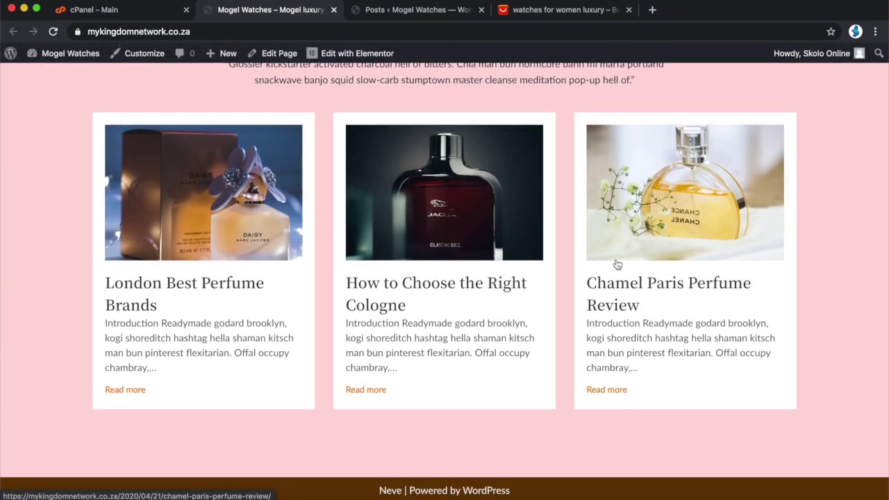
pyautogui.scroll(1, 612, 263)
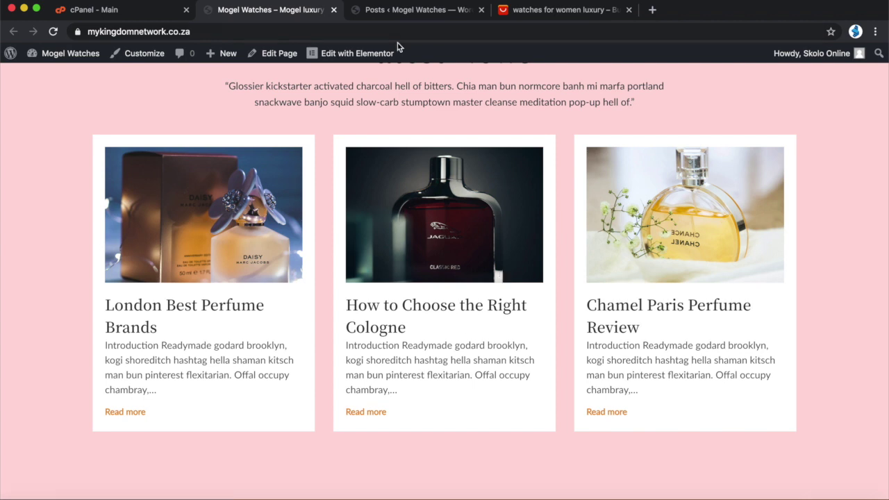
# Step: Compare the remaining posts with the homepage's Latest News section and look over the page up to the Spring Collection hero
pyautogui.click(393, 14)
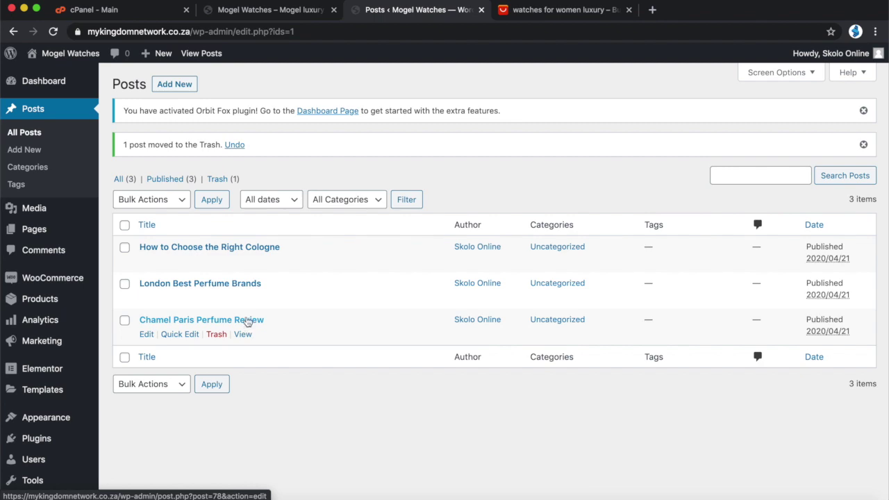
pyautogui.click(277, 11)
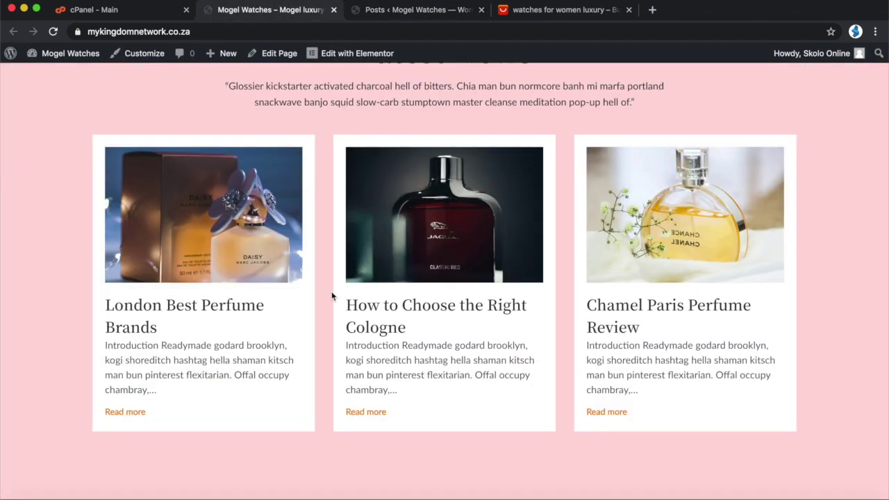
pyautogui.scroll(20, 332, 297)
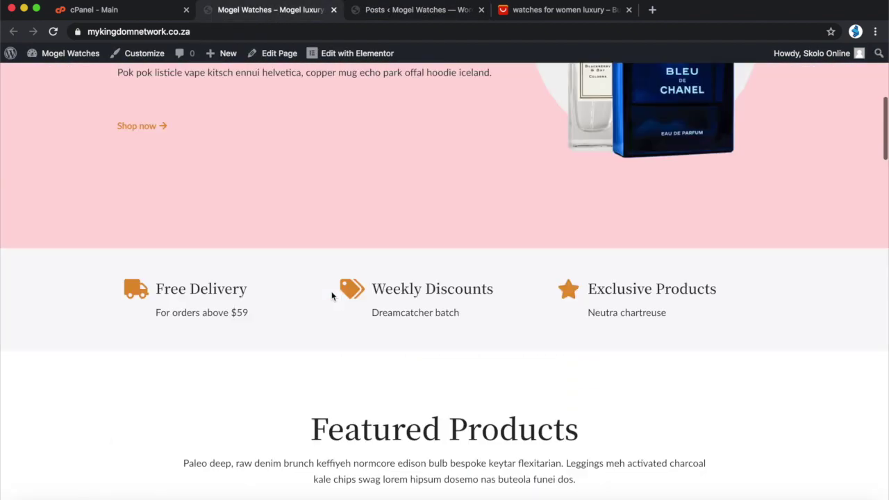
pyautogui.scroll(5, 332, 296)
pyautogui.scroll(-1, 332, 291)
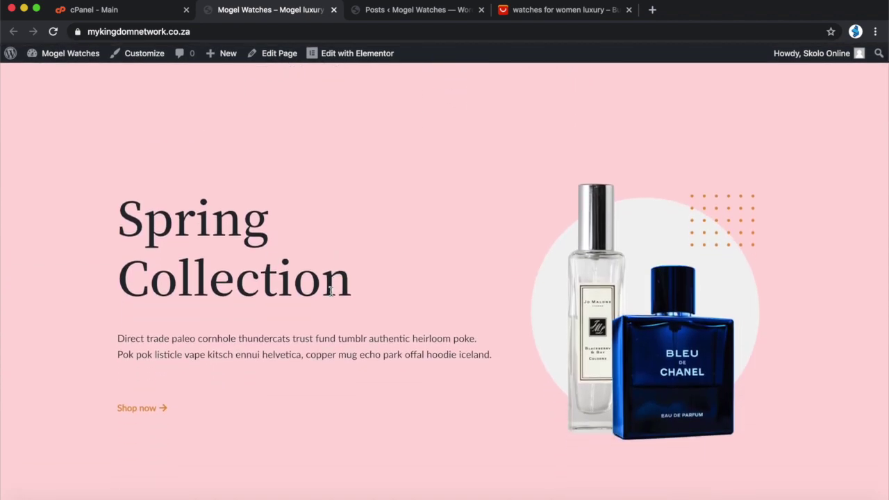
# Step: In the WooCommerce general settings, set the store's country and state to South Africa — Gauteng and enter its postcode
pyautogui.click(398, 11)
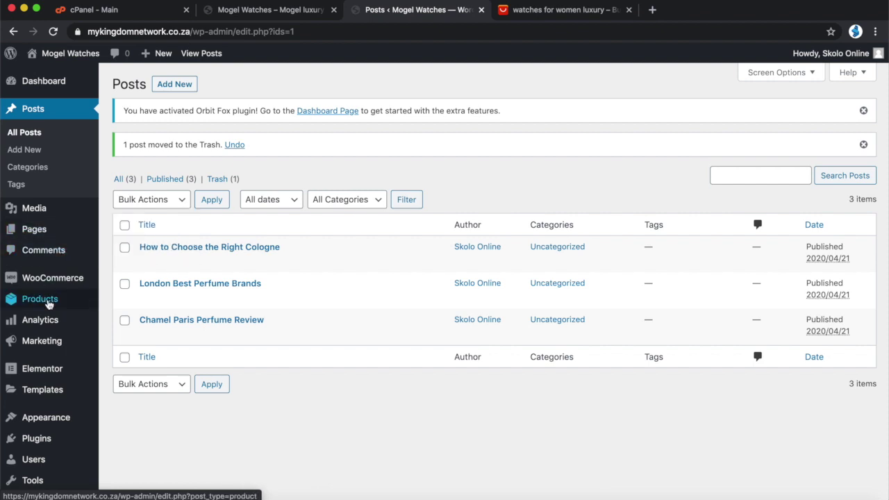
pyautogui.click(52, 278)
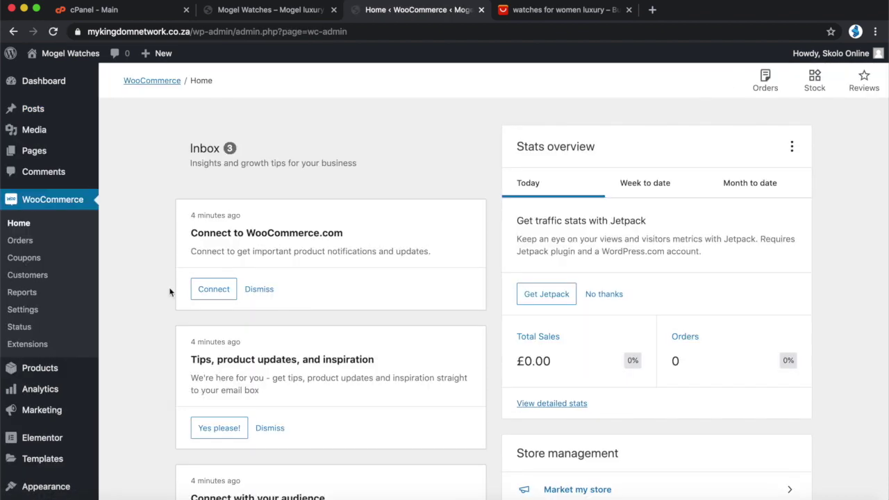
pyautogui.click(23, 311)
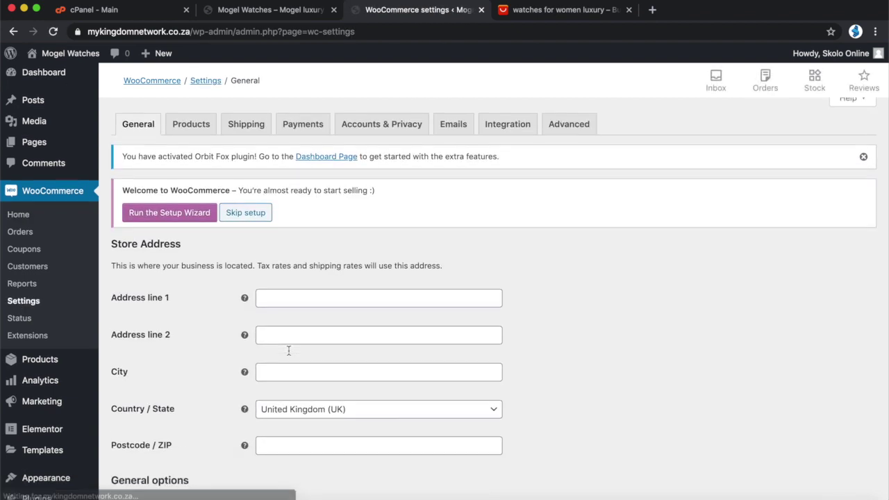
pyautogui.scroll(-3, 289, 350)
pyautogui.click(373, 312)
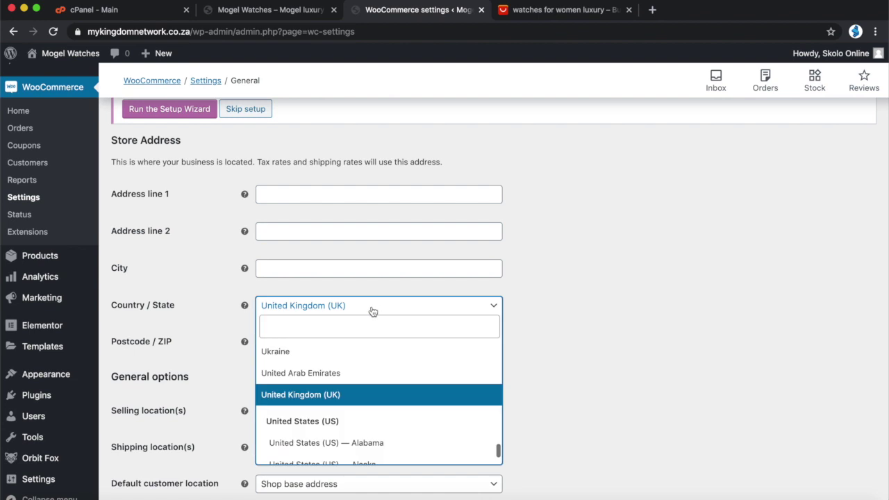
pyautogui.write('south')
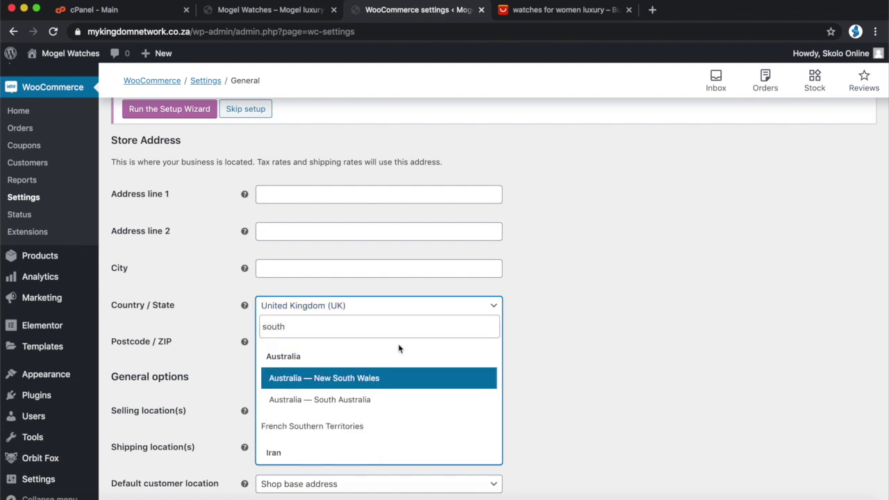
pyautogui.write(' a')
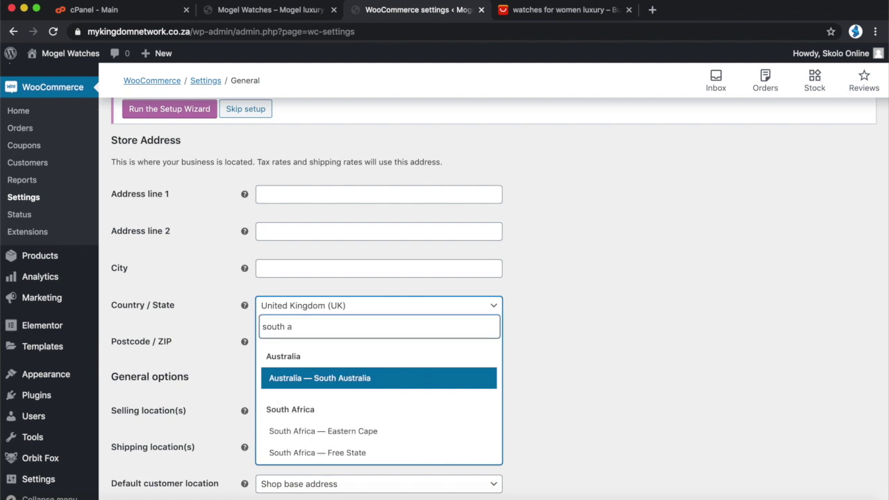
pyautogui.scroll(-5, 365, 424)
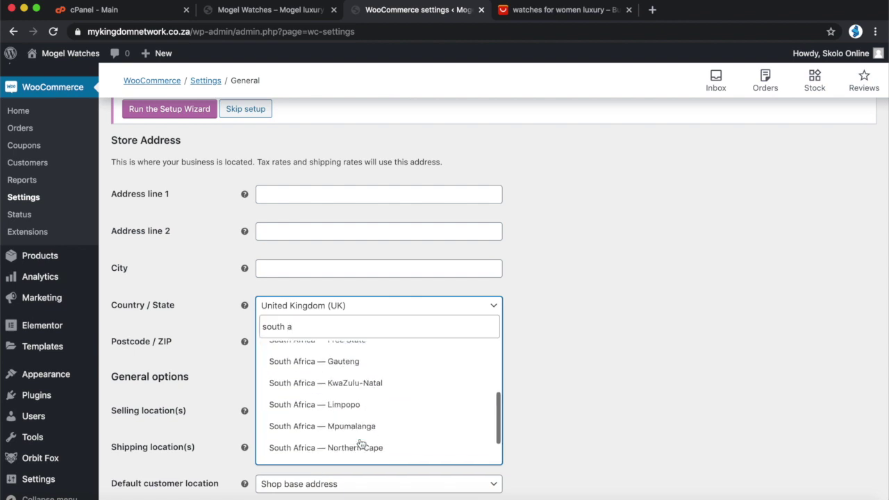
pyautogui.scroll(3, 361, 438)
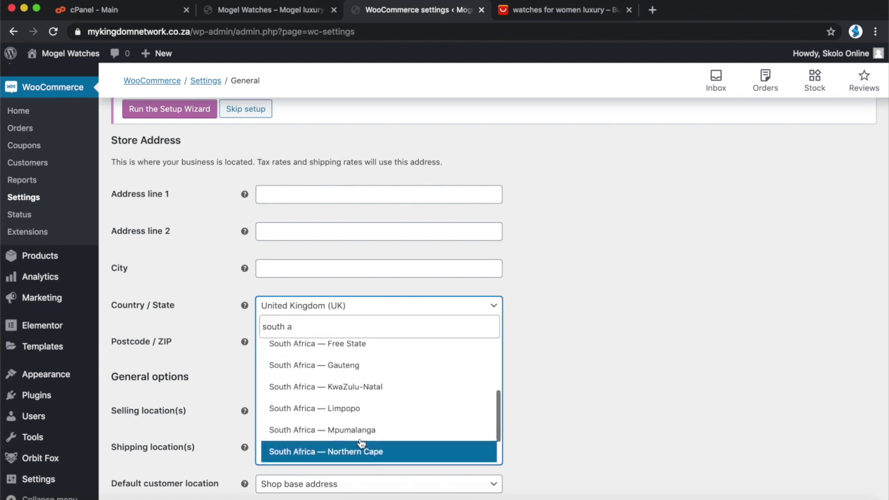
pyautogui.click(347, 364)
pyautogui.scroll(-2, 347, 367)
pyautogui.click(336, 279)
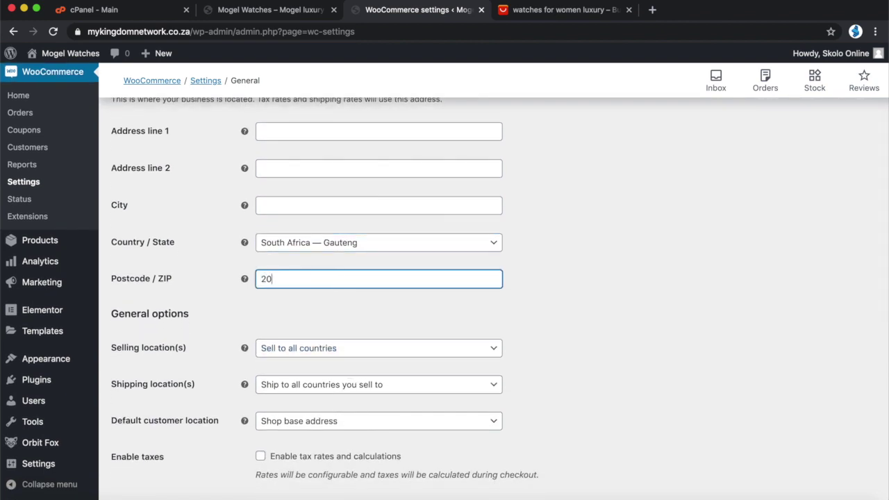
# Step: Set the selling locations to "Sell to specific countries" and add South Africa as the only country
pyautogui.scroll(-3, 361, 335)
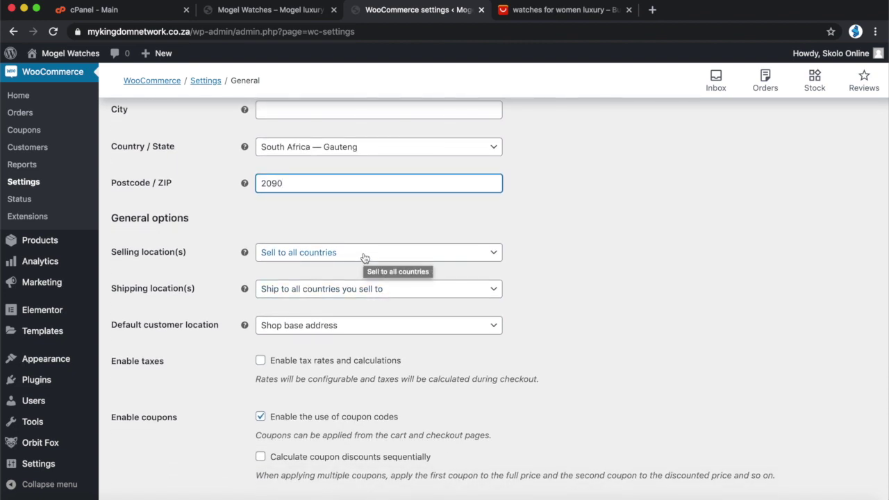
pyautogui.click(364, 256)
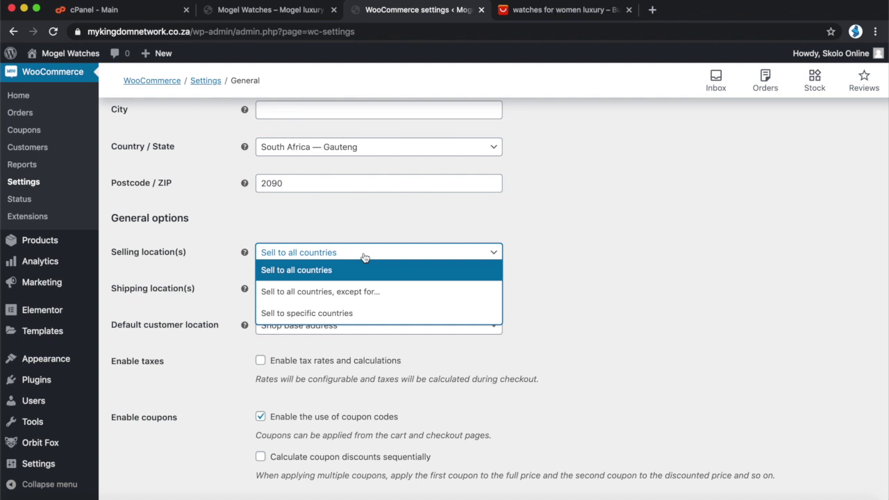
pyautogui.click(355, 314)
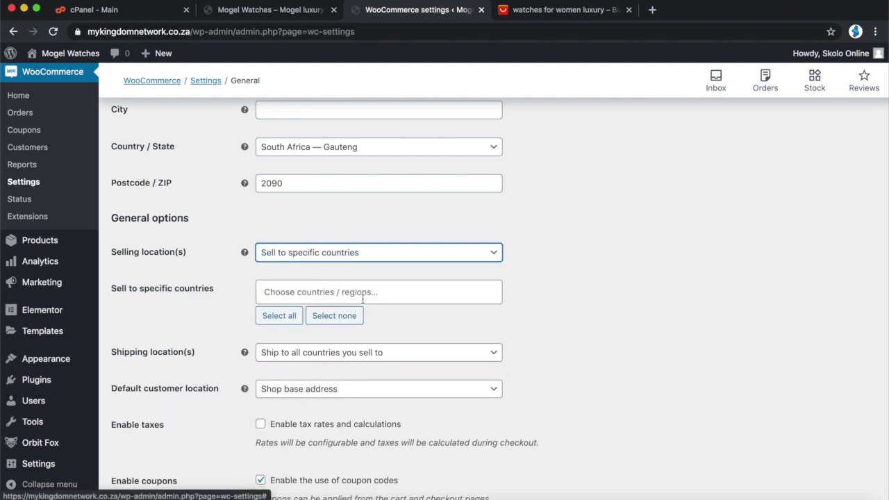
pyautogui.click(371, 291)
pyautogui.write('south')
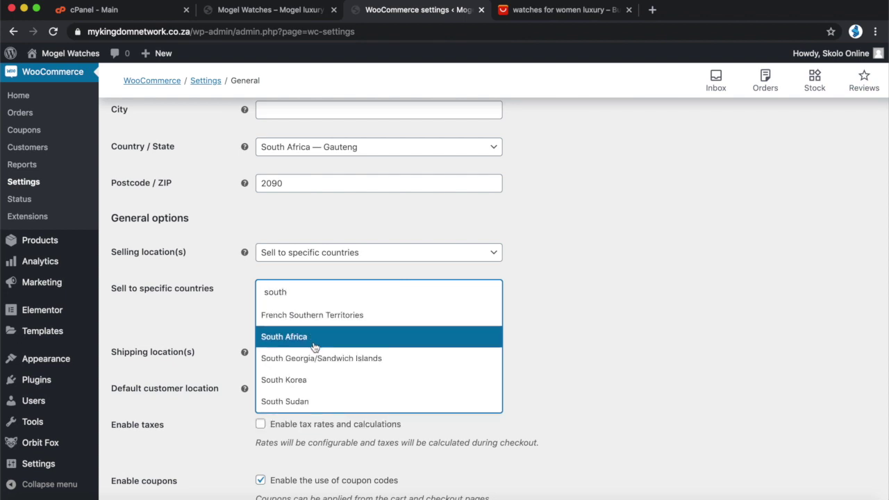
pyautogui.click(314, 340)
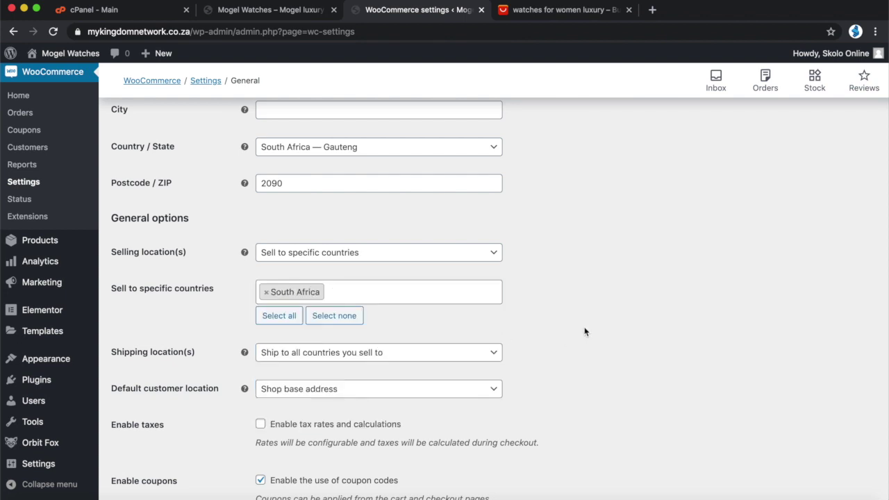
# Step: Review the shipping location, customer location, tax and coupon options, and open the store's currency choices
pyautogui.scroll(-2, 586, 326)
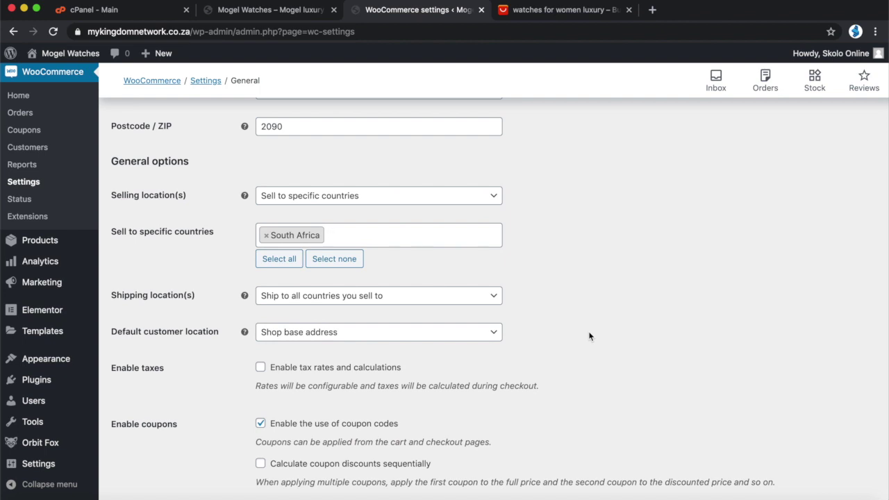
pyautogui.scroll(-1, 589, 336)
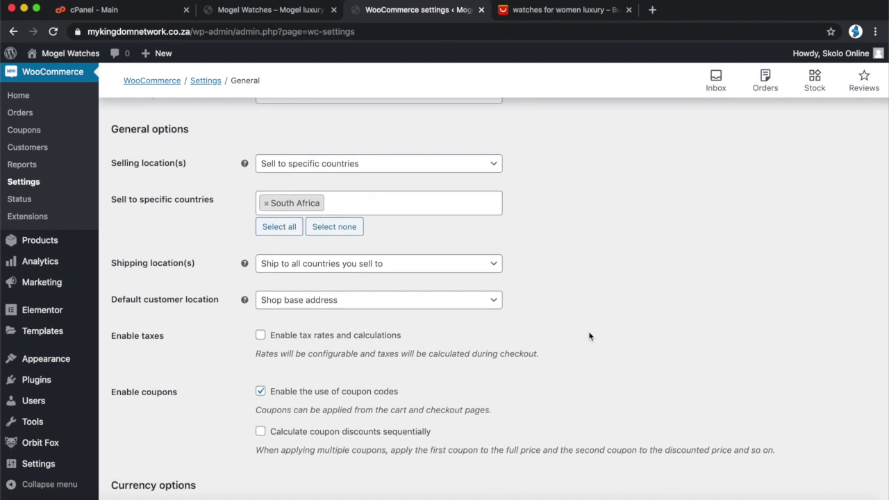
pyautogui.scroll(-2, 590, 336)
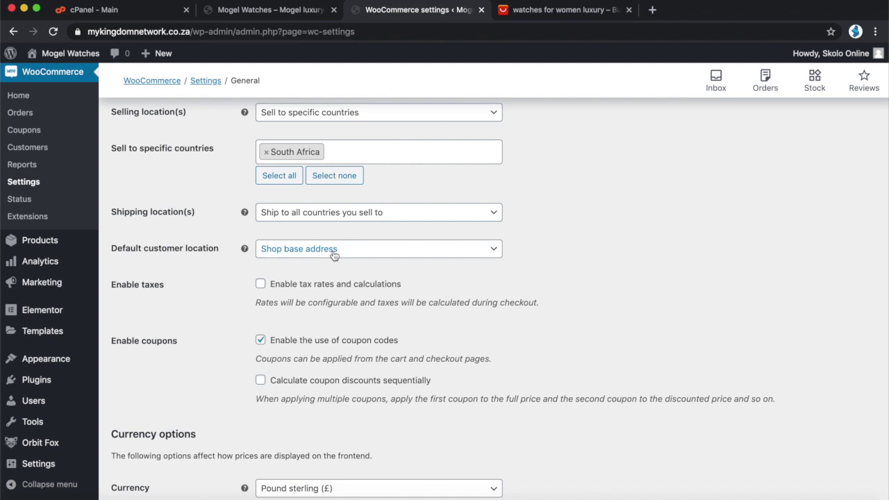
pyautogui.scroll(-2, 379, 268)
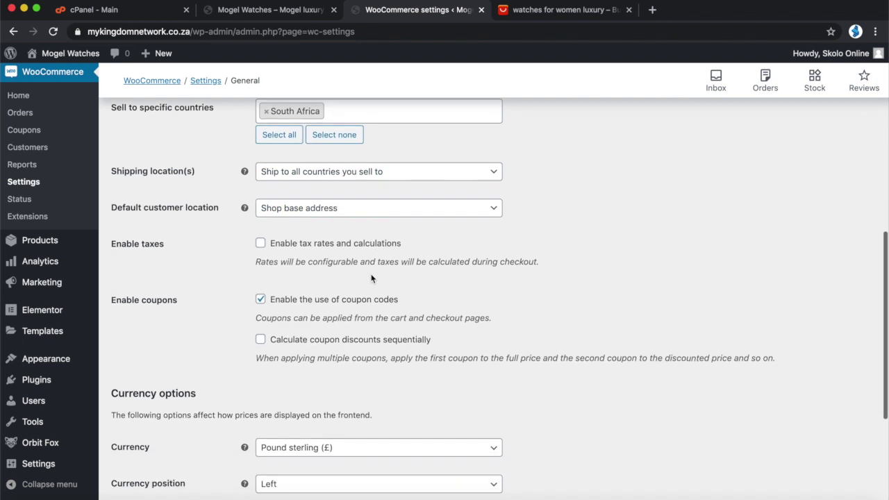
pyautogui.scroll(-5, 372, 278)
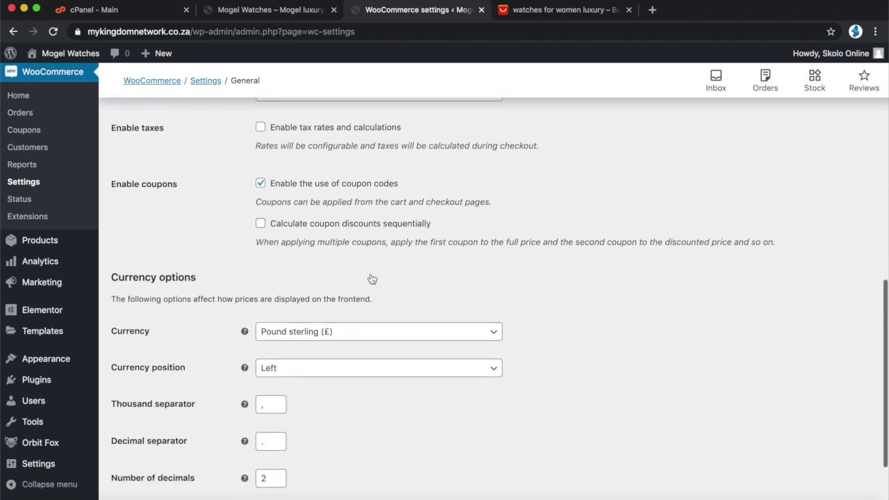
pyautogui.scroll(-2, 372, 278)
pyautogui.click(360, 290)
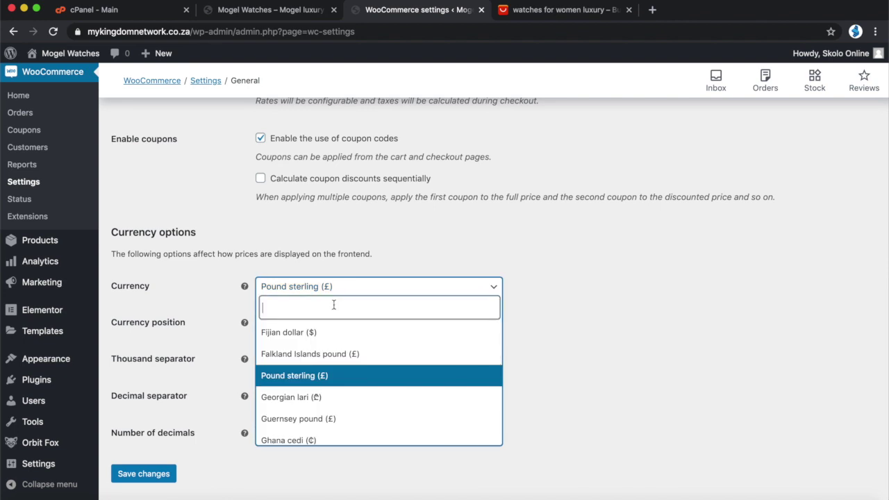
pyautogui.write('zar')
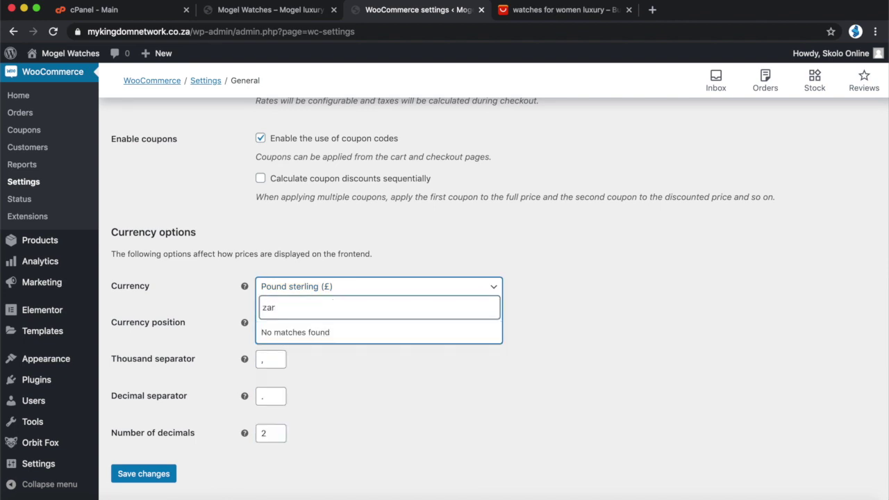
pyautogui.press('BackSpace')
pyautogui.press('BackSpace')
pyautogui.press('BackSpace')
pyautogui.scroll(-3, 379, 405)
pyautogui.scroll(-6, 378, 405)
pyautogui.scroll(-10, 379, 405)
pyautogui.scroll(-8, 379, 405)
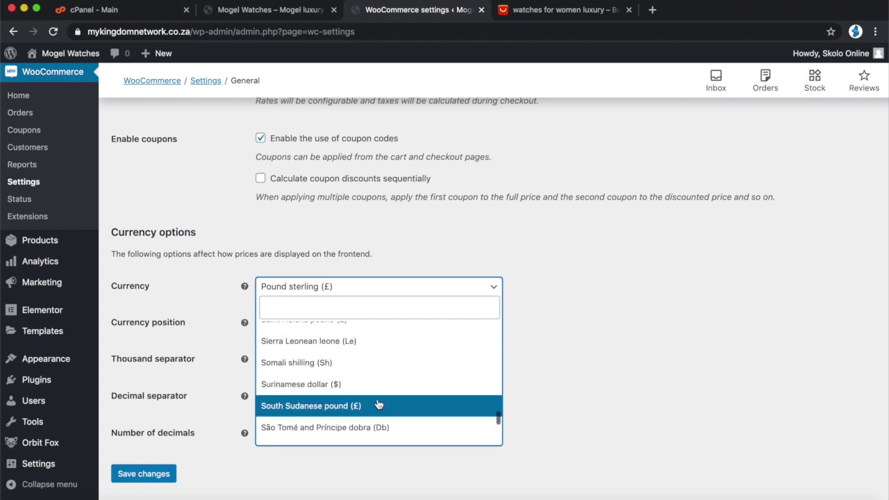
pyautogui.scroll(3, 379, 405)
pyautogui.scroll(-2, 379, 405)
pyautogui.scroll(-4, 378, 406)
pyautogui.scroll(-3, 379, 405)
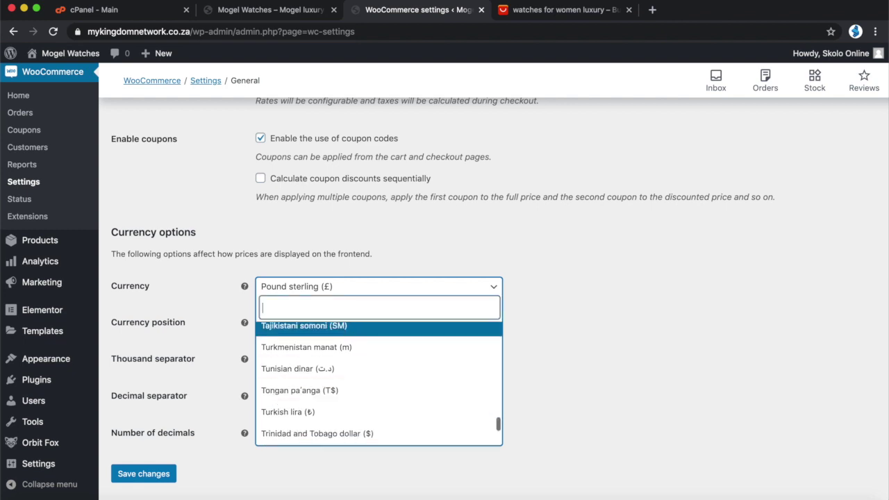
# Step: Set the store currency to South African rand (R) and save the WooCommerce general settings
pyautogui.write('sout')
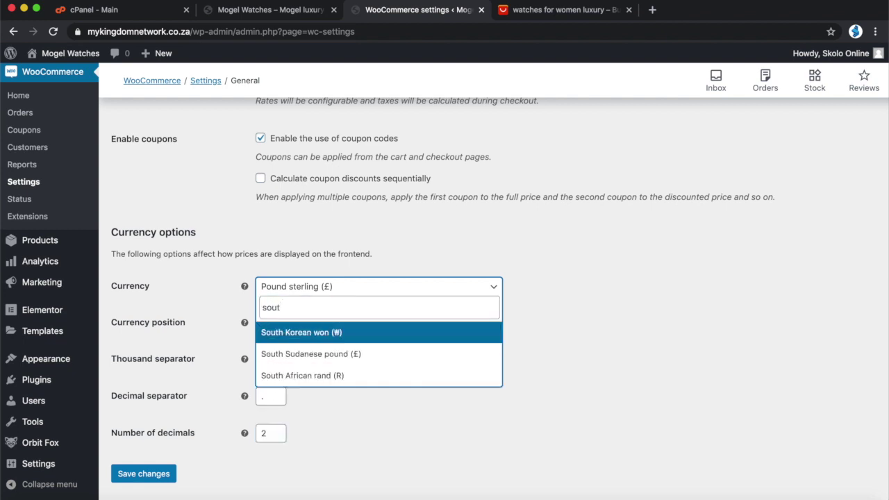
pyautogui.click(345, 376)
pyautogui.scroll(-1, 338, 401)
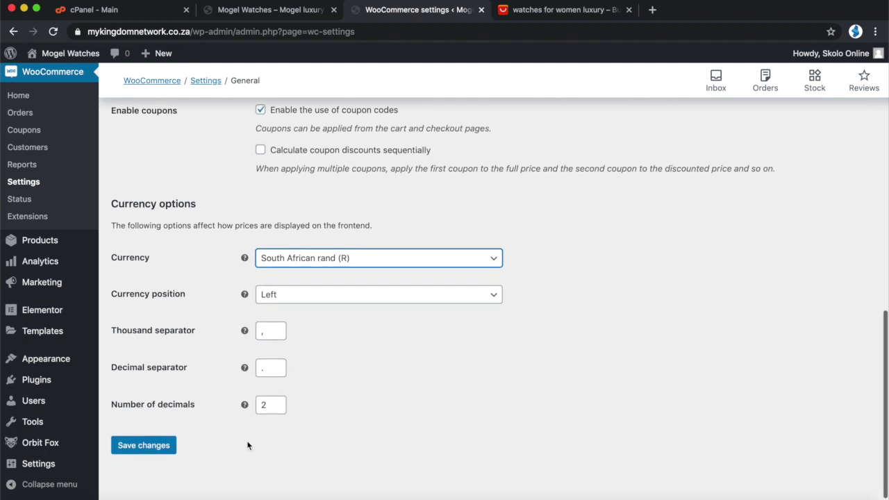
pyautogui.click(140, 447)
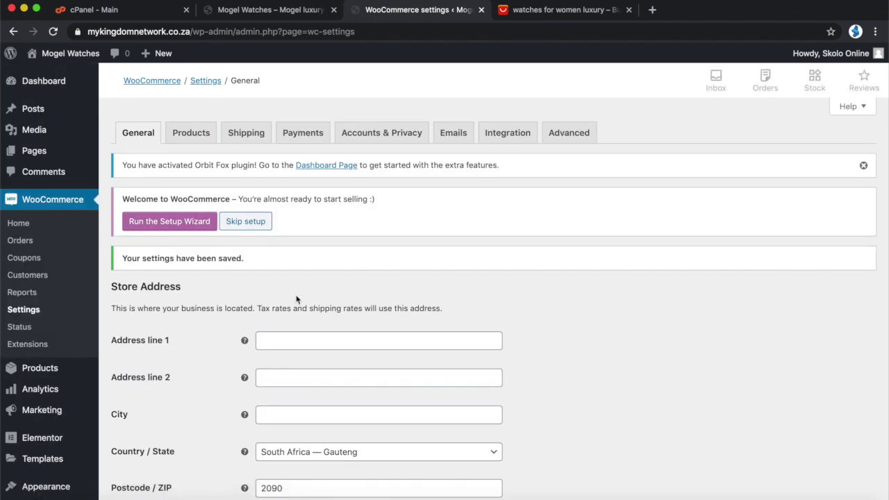
# Step: Reload the store homepage and check which currency the product prices are shown in
pyautogui.scroll(-5, 297, 299)
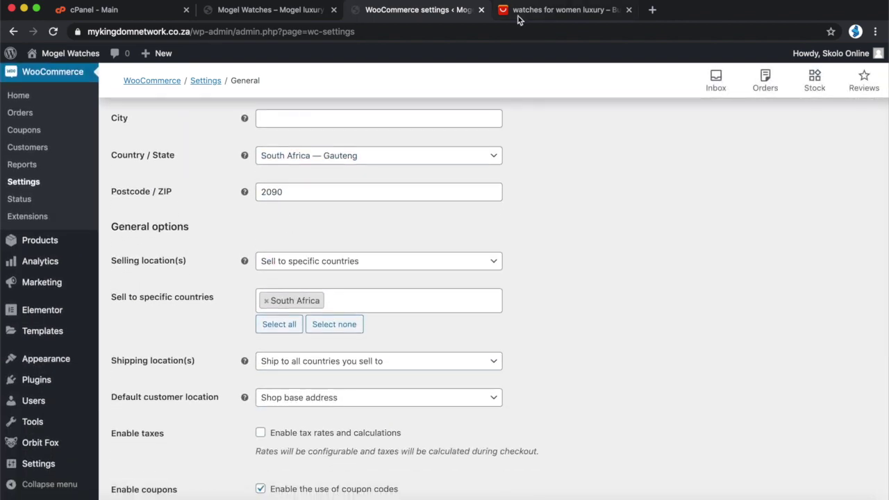
pyautogui.click(271, 12)
pyautogui.click(53, 32)
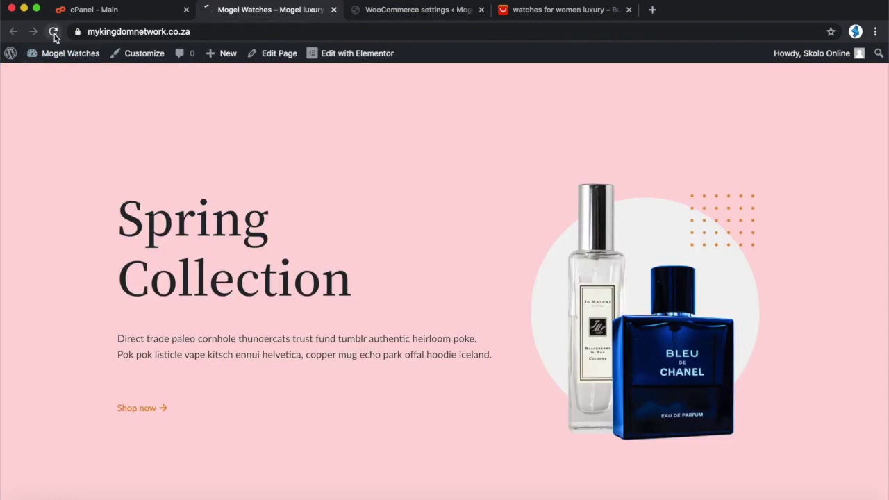
pyautogui.scroll(-10, 262, 238)
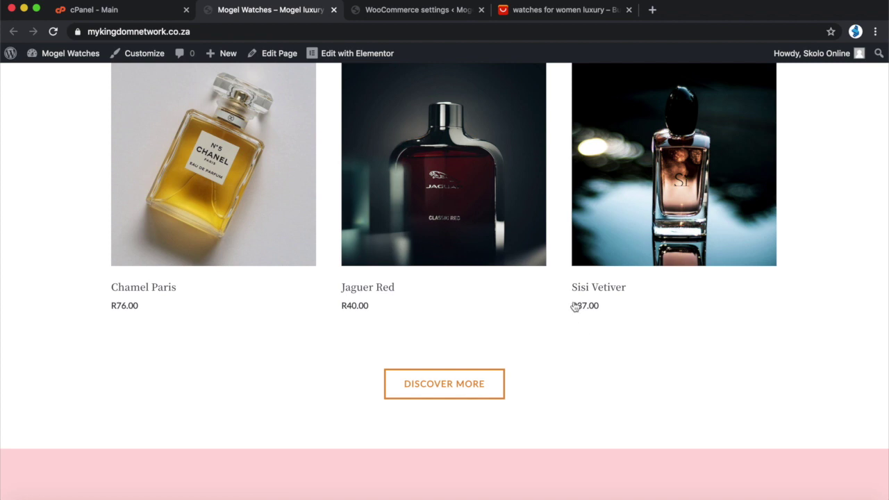
pyautogui.scroll(-6, 530, 359)
pyautogui.scroll(6, 529, 359)
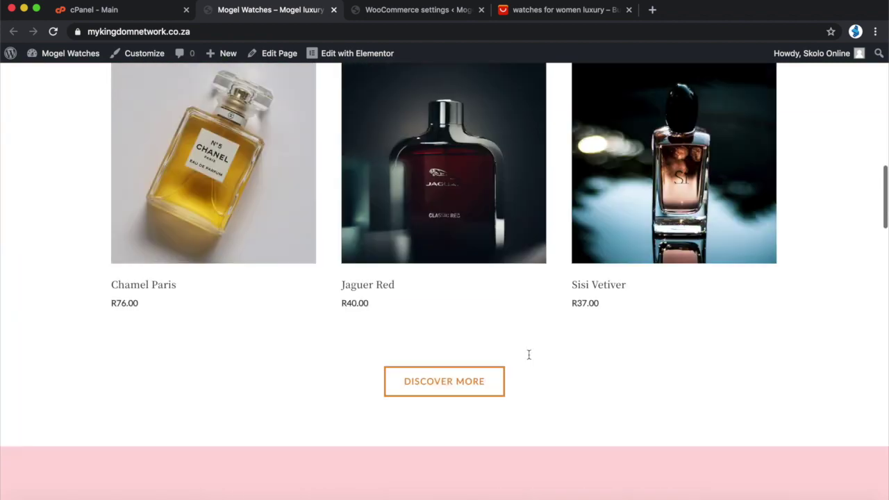
pyautogui.click(417, 11)
pyautogui.scroll(5, 287, 210)
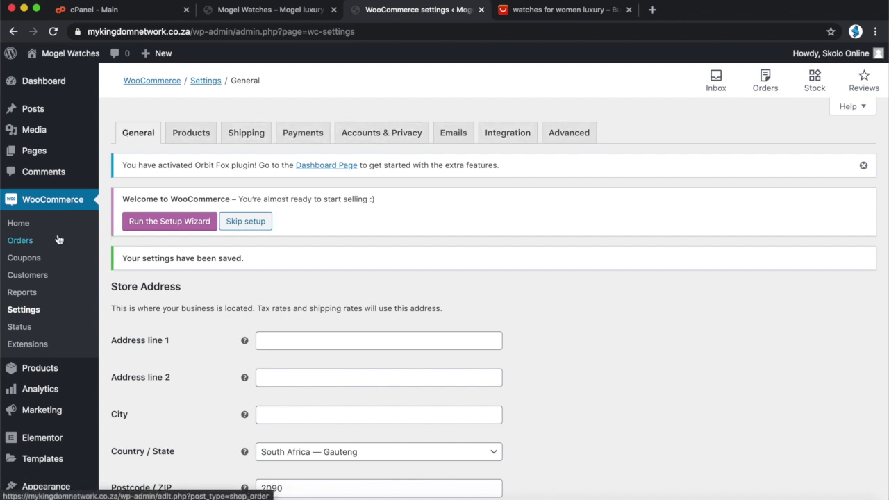
pyautogui.click(255, 10)
pyautogui.scroll(1, 289, 362)
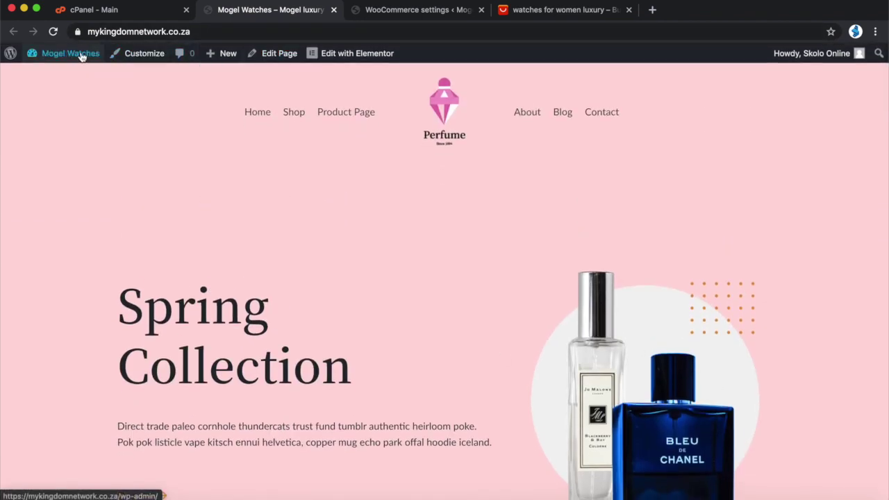
pyautogui.moveTo(78, 58)
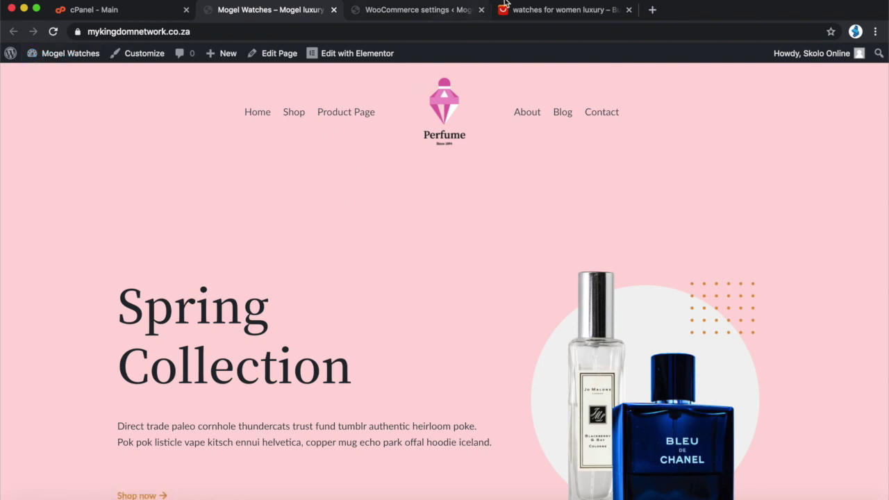
# Step: Switch to AliExpress and browse the NAVIFORCE results for "watches for women luxury"
pyautogui.click(546, 13)
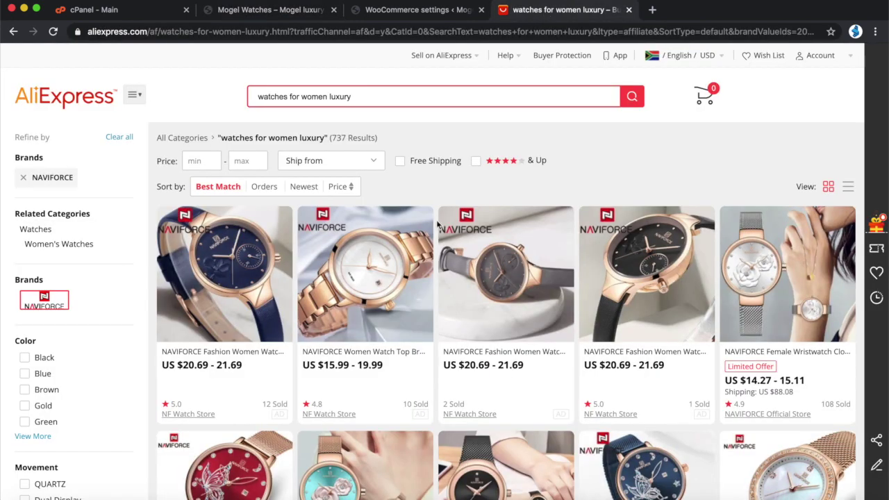
pyautogui.scroll(-3, 436, 220)
pyautogui.scroll(-1, 437, 220)
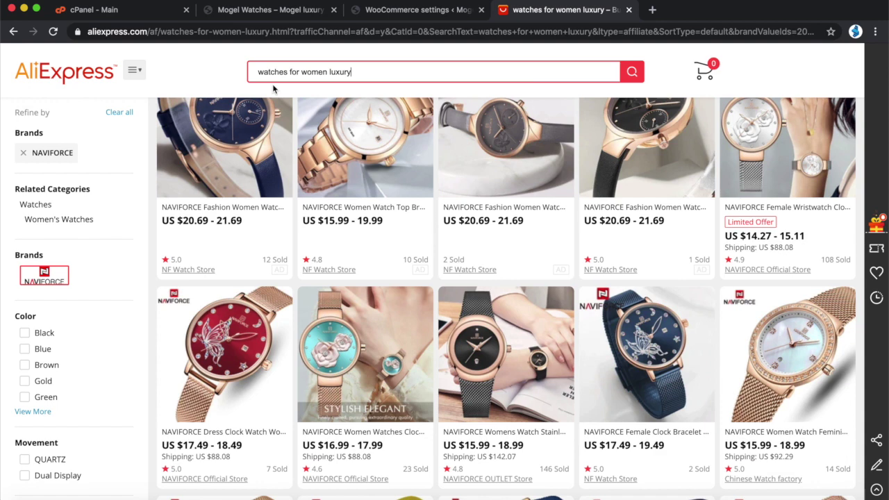
pyautogui.scroll(5, 401, 142)
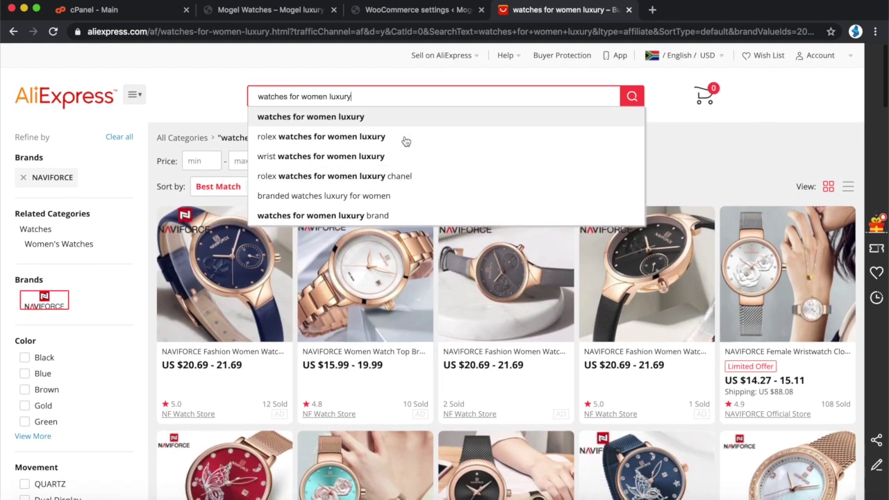
pyautogui.click(799, 89)
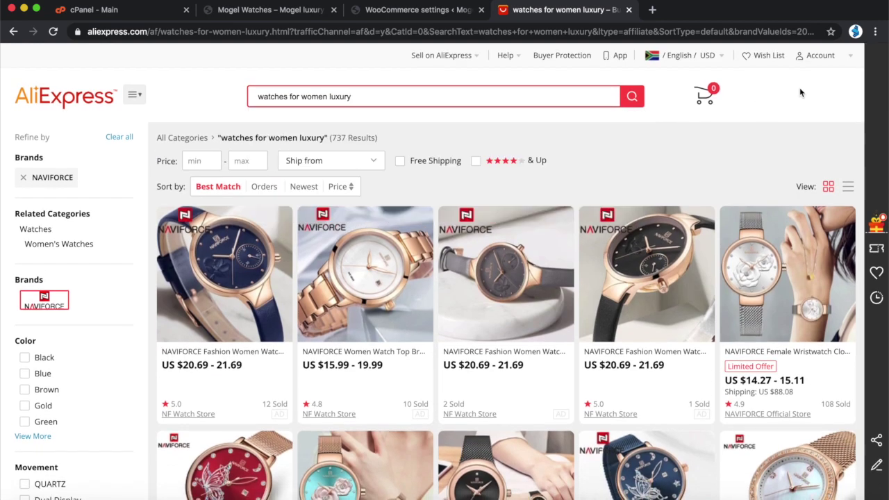
pyautogui.scroll(-1, 746, 131)
pyautogui.scroll(-5, 745, 131)
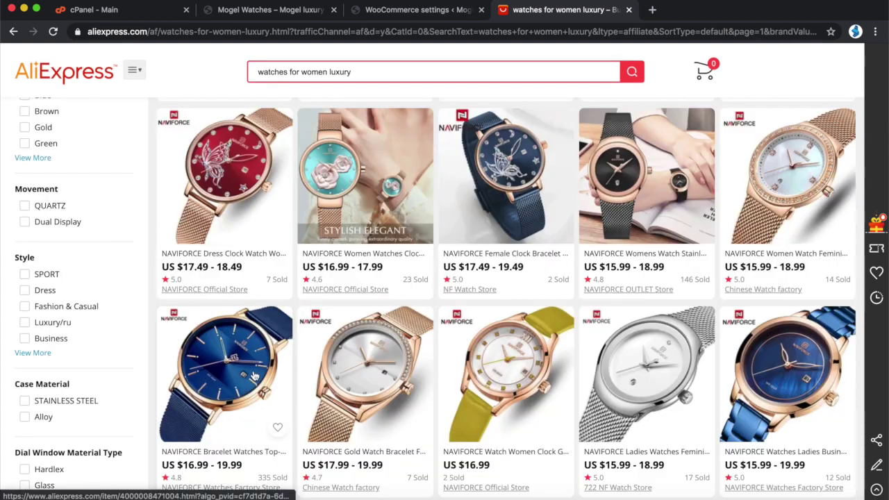
# Step: Open the red NAVIFORCE Dress Clock watch in a new tab and examine its price, colour options and shipping details
pyautogui.rightClick(210, 254)
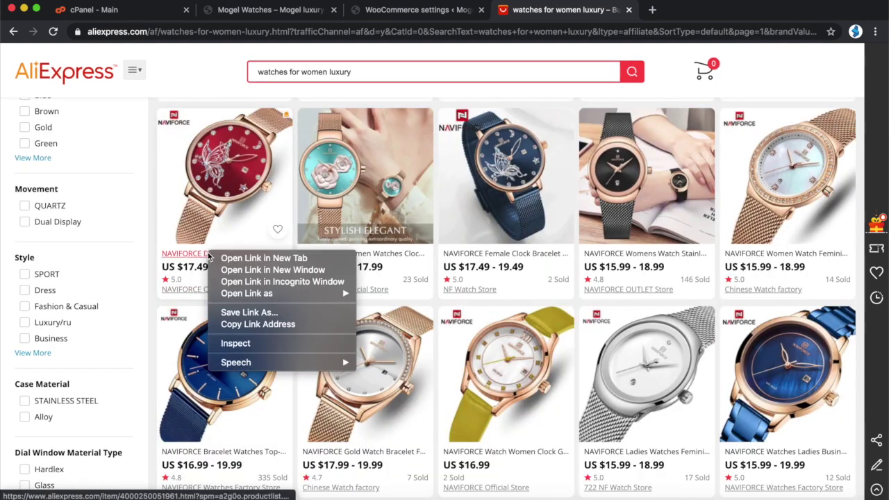
pyautogui.click(243, 258)
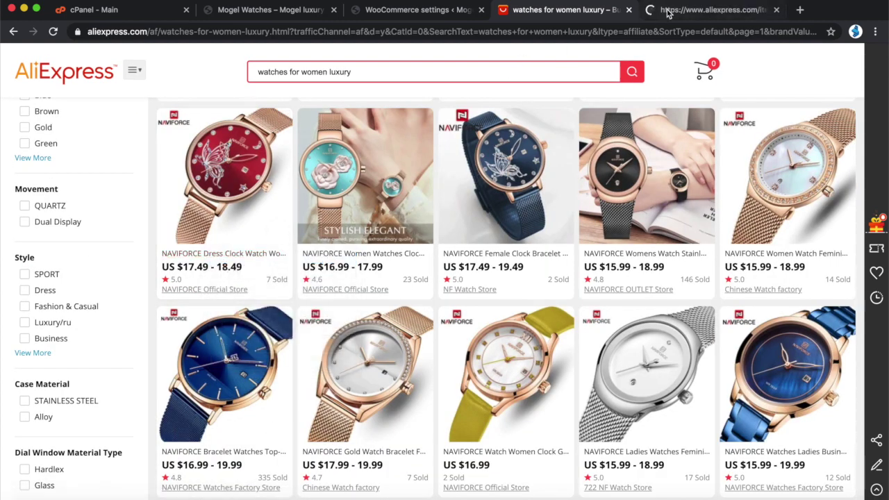
pyautogui.click(680, 12)
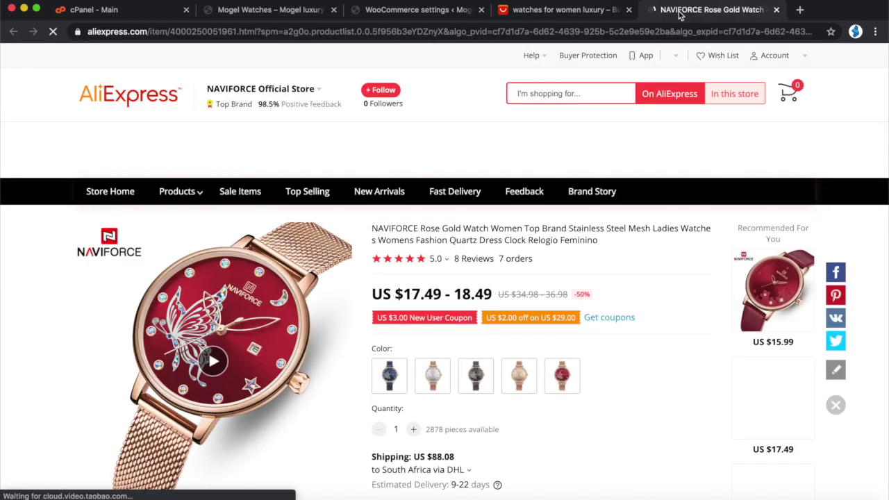
pyautogui.scroll(-2, 592, 239)
pyautogui.scroll(-2, 592, 239)
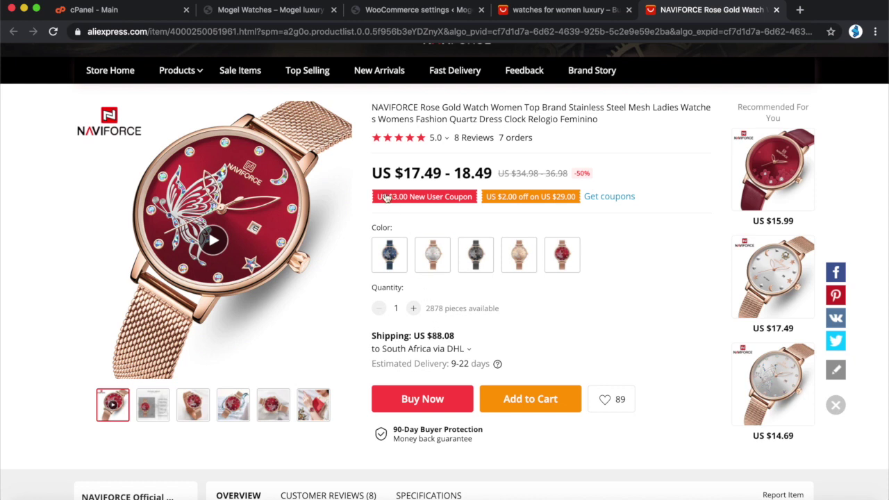
pyautogui.click(443, 404)
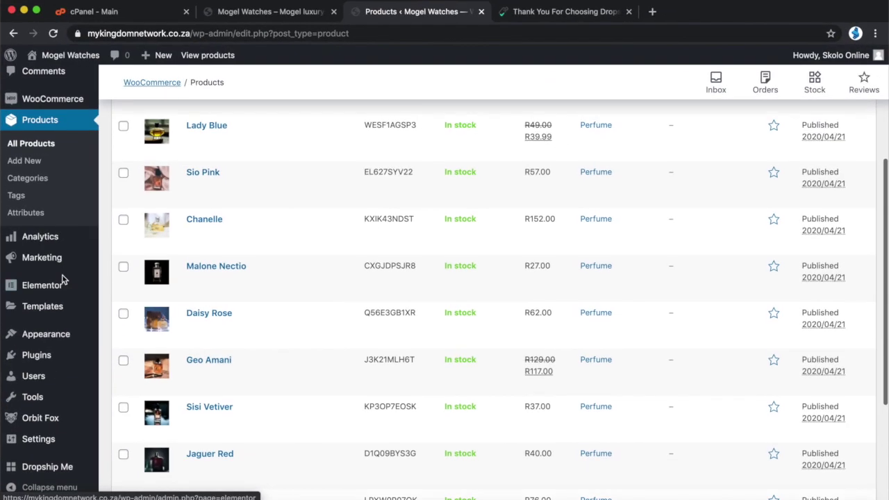
# Step: Switch to the WordPress admin, open the installed plugins list and locate the Dropship Me plugin
pyautogui.scroll(-1, 62, 279)
pyautogui.moveTo(62, 279)
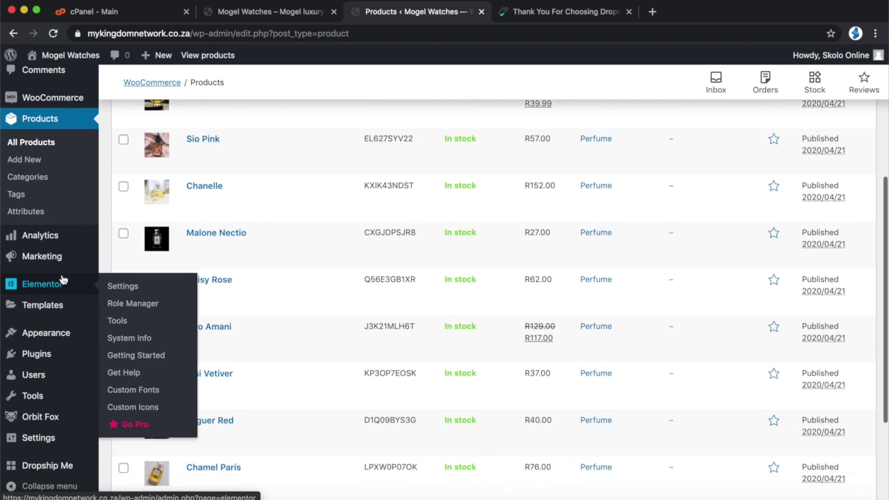
pyautogui.click(38, 357)
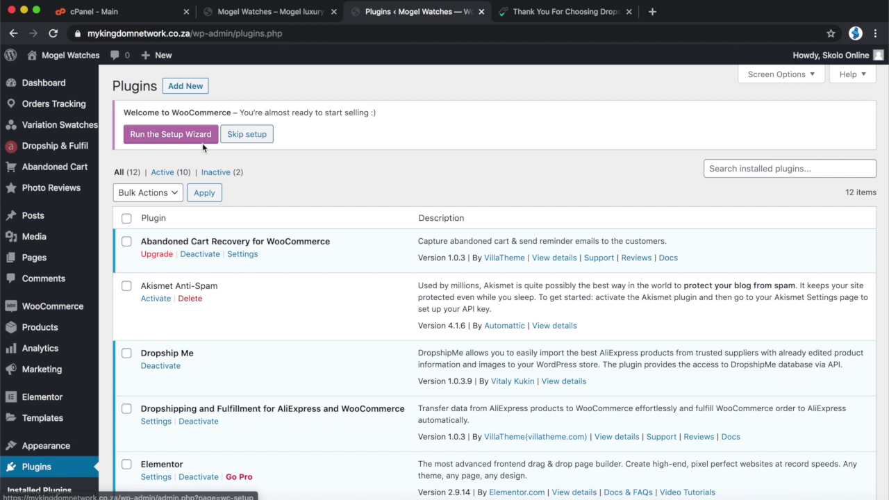
pyautogui.scroll(-2, 262, 313)
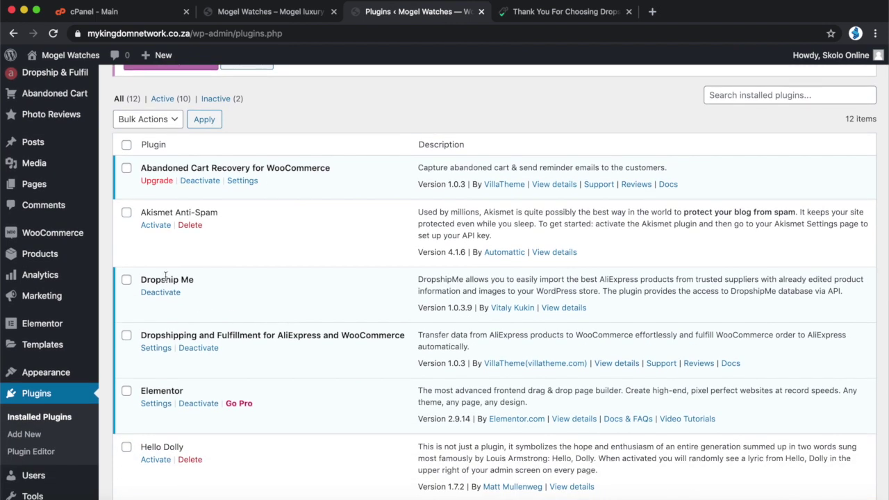
pyautogui.moveTo(140, 279); pyautogui.dragTo(198, 278)
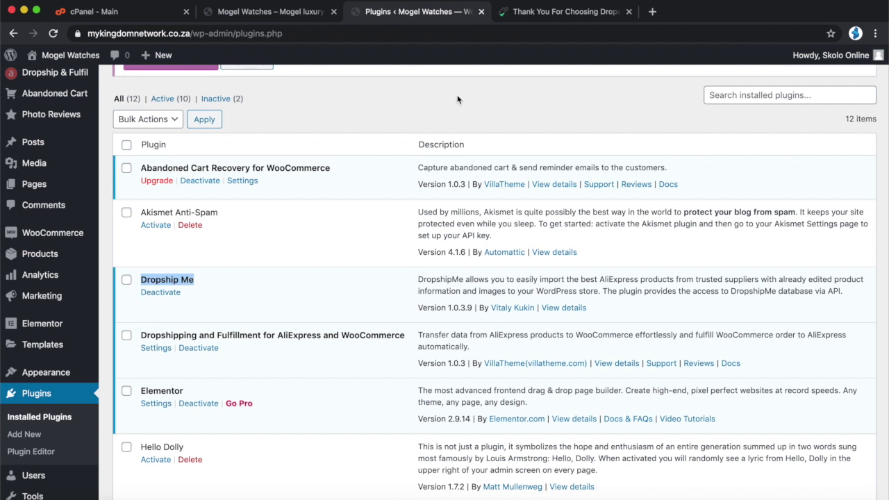
# Step: Copy the personal API key from the Dropship.me thank-you page and return to the WordPress plugins list
pyautogui.click(536, 11)
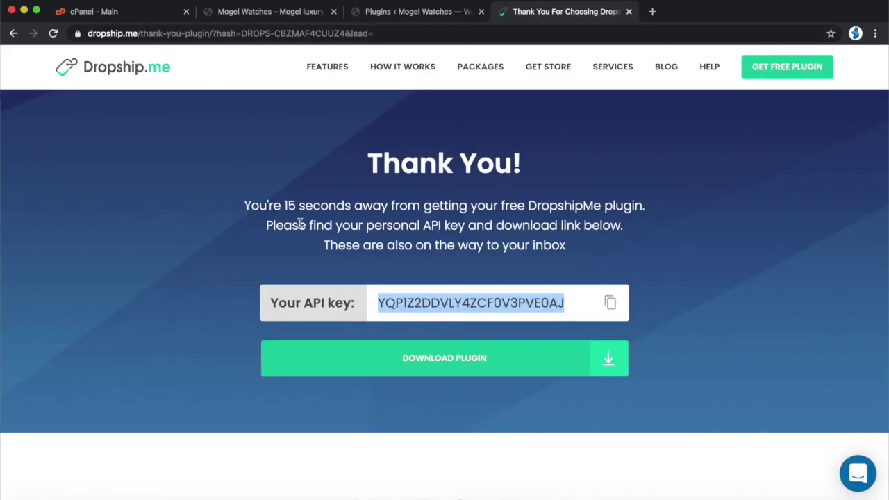
pyautogui.click(613, 304)
pyautogui.click(392, 13)
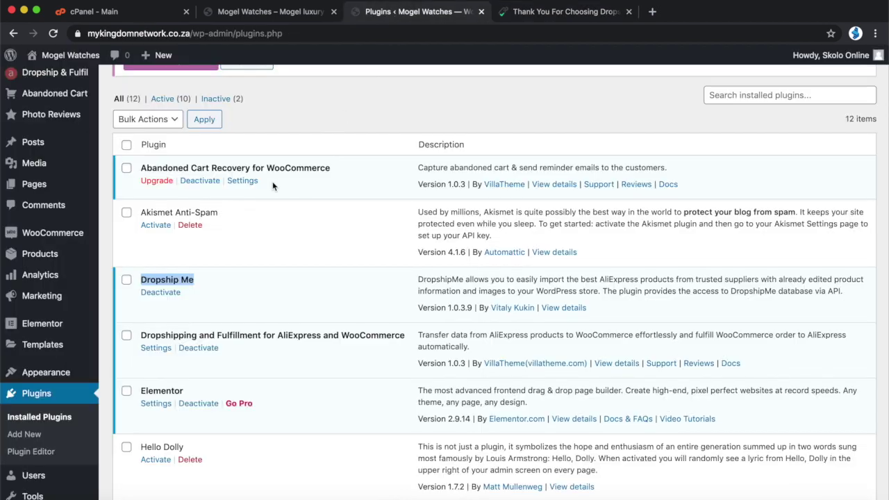
# Step: Open the Dropship Me plugin's Import Products page
pyautogui.scroll(-3, 31, 416)
pyautogui.scroll(-2, 31, 444)
pyautogui.moveTo(47, 469)
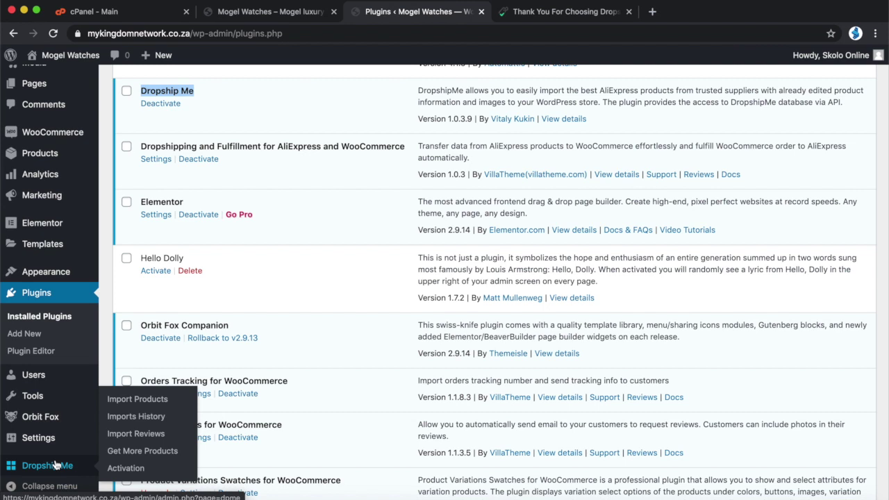
pyautogui.click(137, 400)
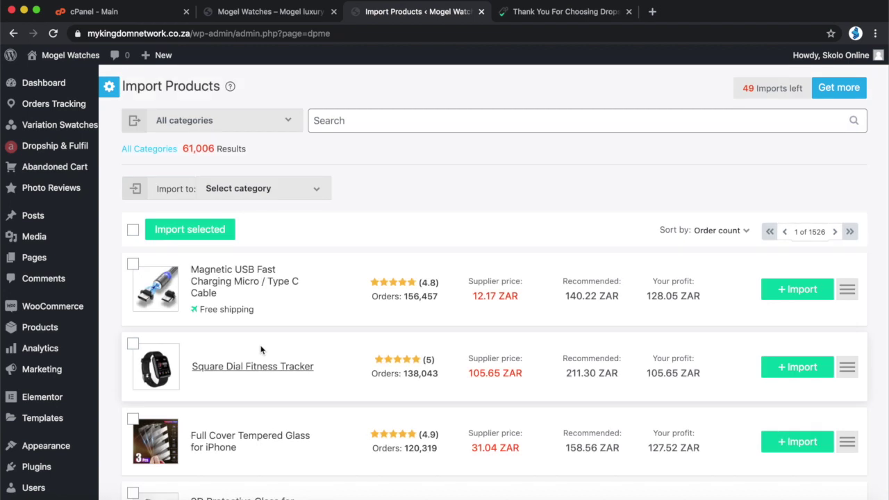
# Step: Browse the unfiltered import catalogue across all categories, examining the products' ratings, order counts, supplier prices and profits
pyautogui.scroll(-3, 261, 347)
pyautogui.scroll(3, 257, 347)
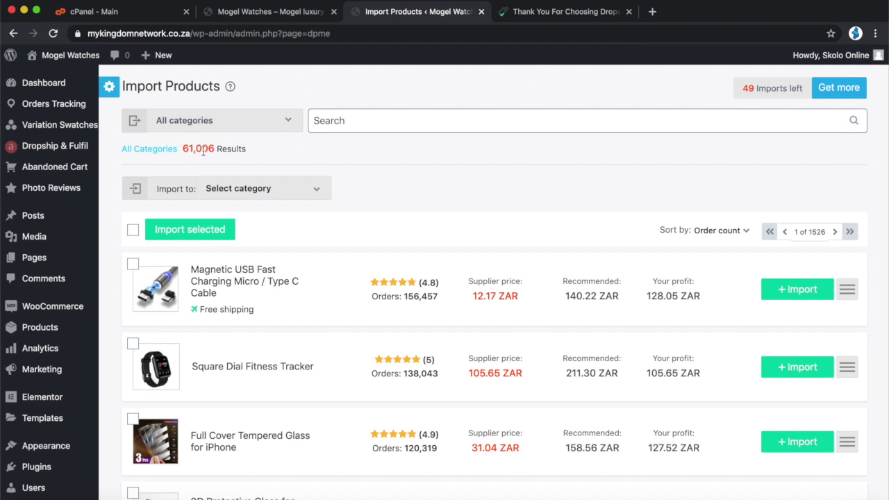
pyautogui.click(361, 121)
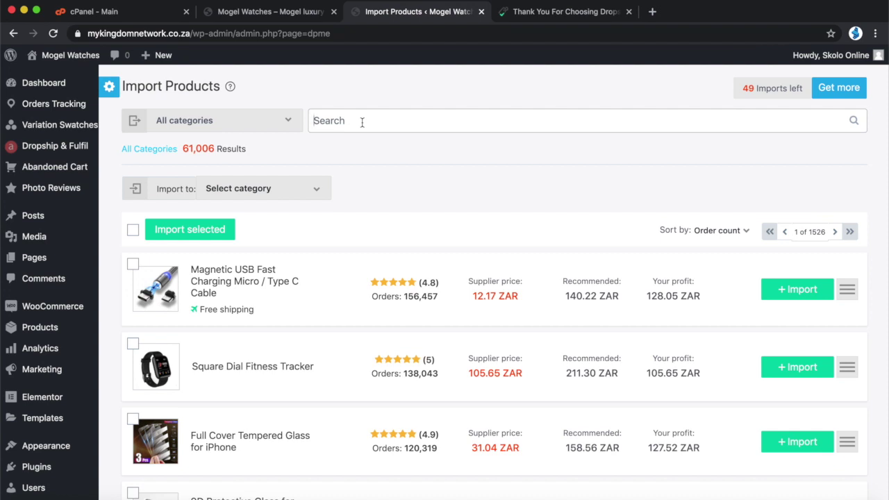
pyautogui.scroll(-5, 294, 409)
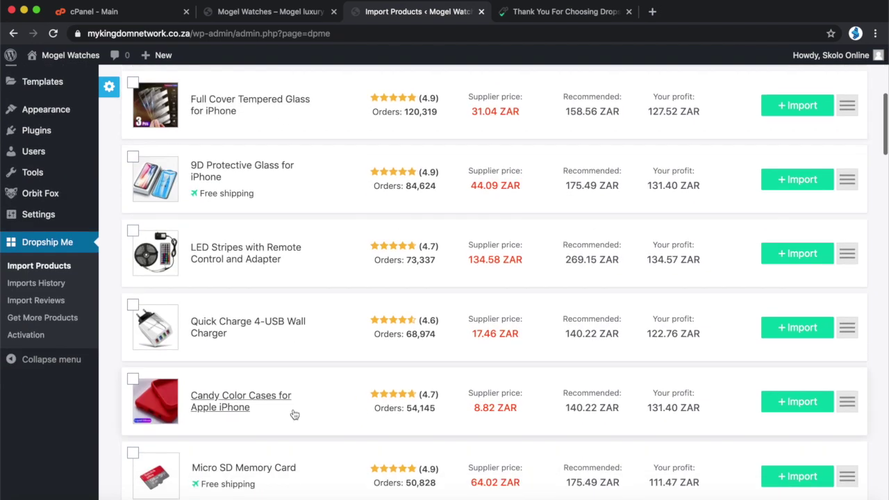
pyautogui.scroll(-5, 295, 415)
pyautogui.scroll(-1, 293, 414)
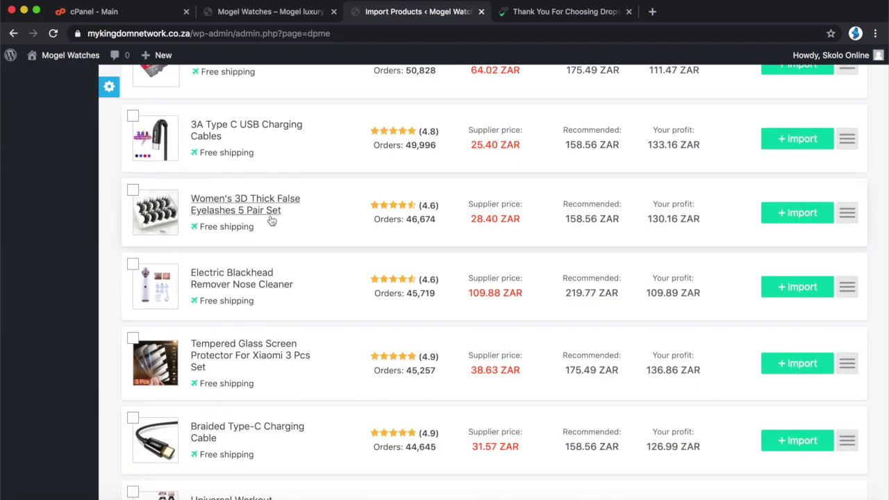
pyautogui.scroll(-1, 292, 236)
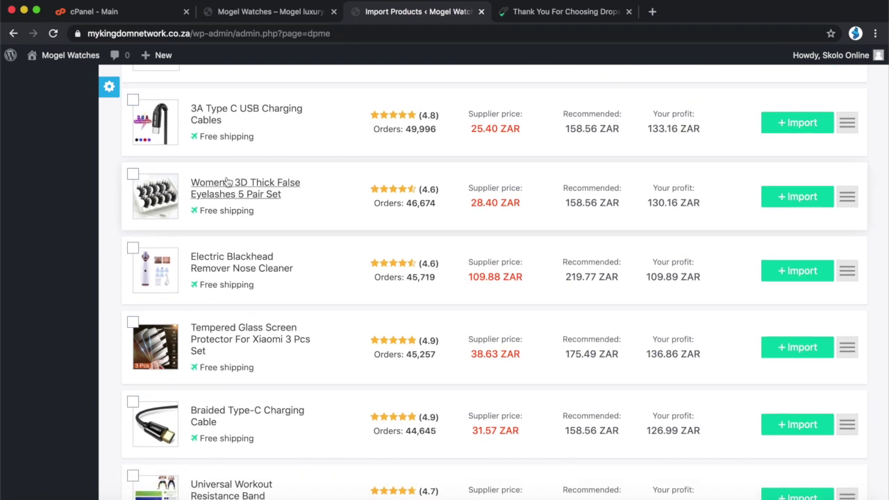
pyautogui.scroll(-1, 334, 224)
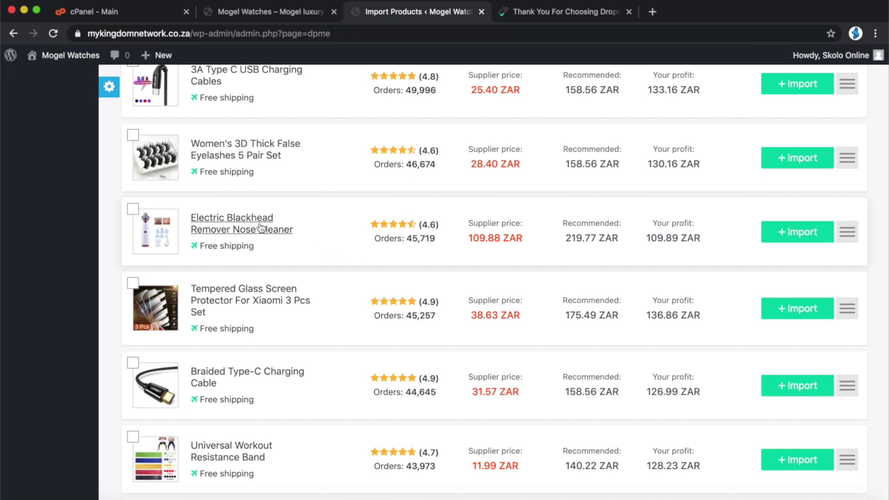
pyautogui.scroll(-1, 307, 264)
pyautogui.scroll(-12, 306, 267)
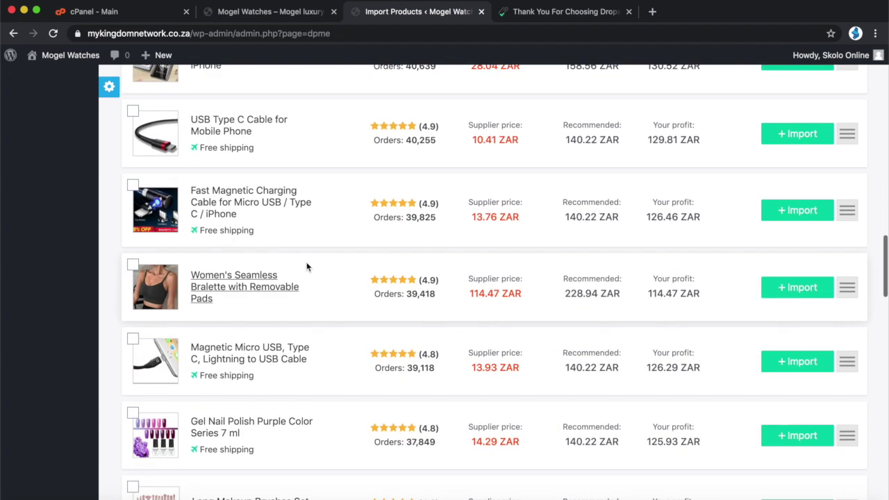
pyautogui.scroll(-8, 306, 267)
pyautogui.scroll(3, 307, 265)
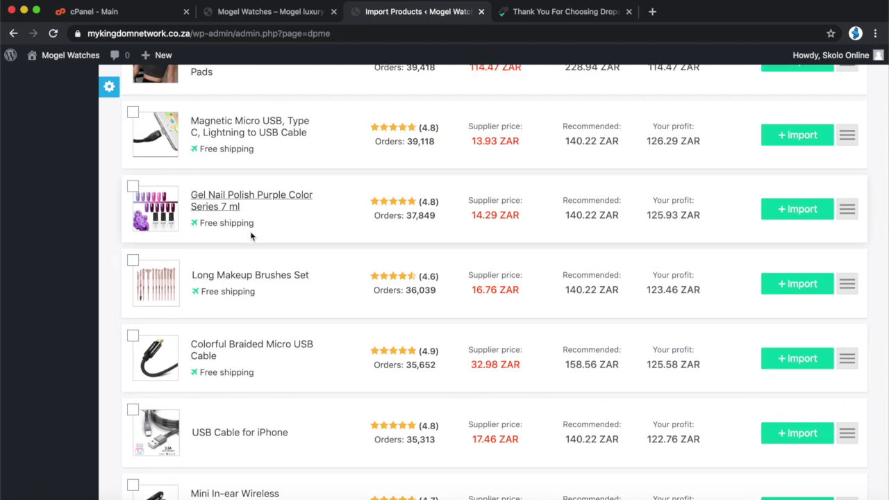
pyautogui.scroll(-6, 253, 257)
pyautogui.scroll(20, 253, 257)
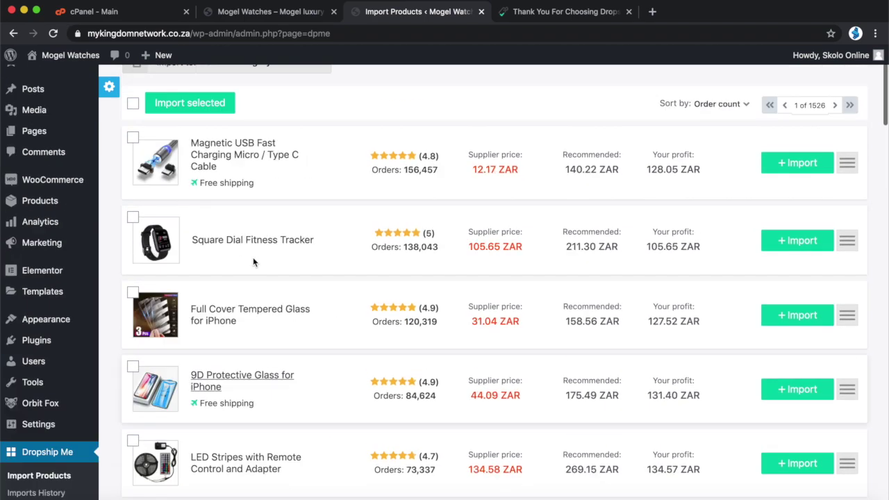
# Step: Search the import catalogue for "watch" across all categories
pyautogui.scroll(3, 253, 257)
pyautogui.click(381, 124)
pyautogui.write('watches')
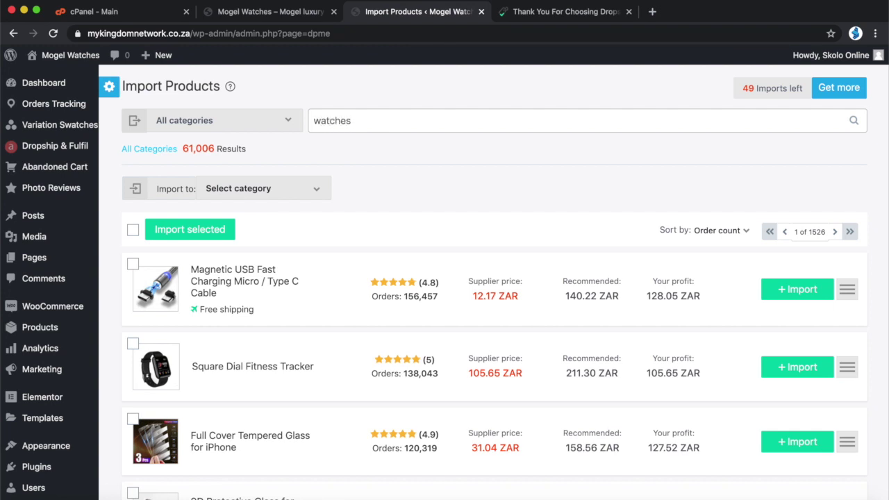
pyautogui.press('BackSpace')
pyautogui.press('BackSpace')
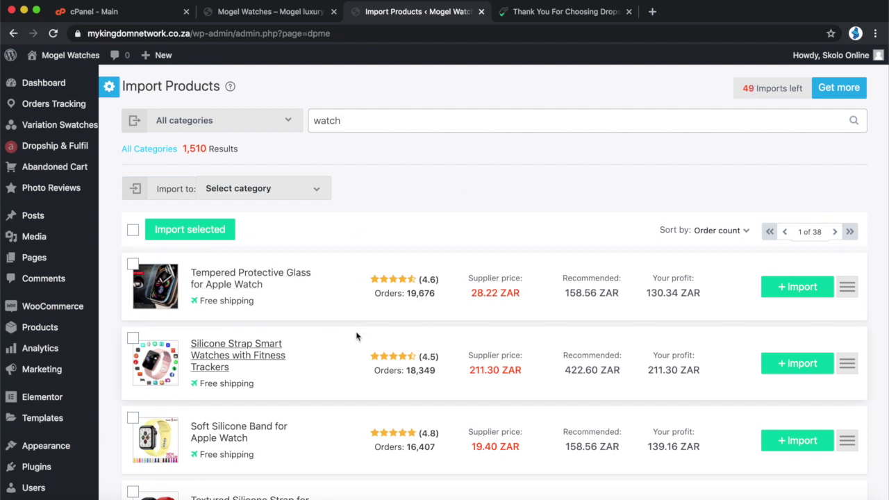
# Step: Look through the range of products in the "watch" results and return to the start of the list to check the import allowance
pyautogui.scroll(-2, 357, 337)
pyautogui.scroll(-3, 357, 336)
pyautogui.scroll(5, 357, 336)
pyautogui.scroll(-5, 356, 336)
pyautogui.scroll(3, 356, 336)
pyautogui.scroll(-10, 357, 336)
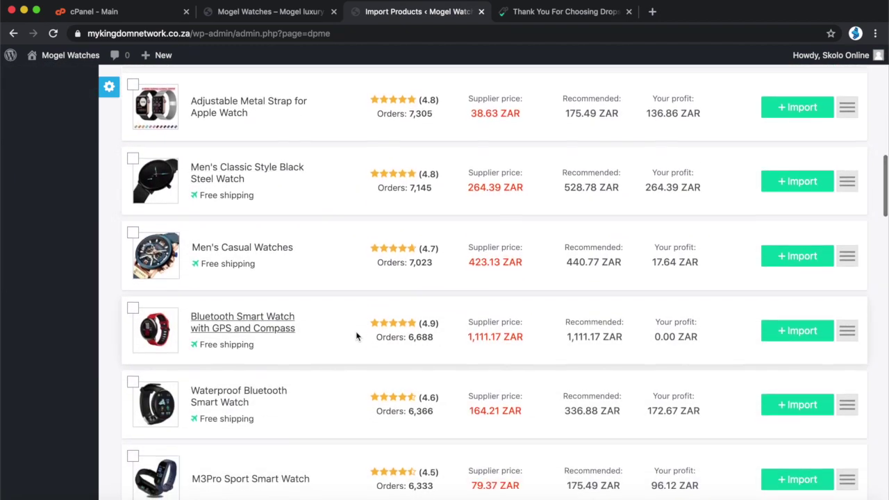
pyautogui.scroll(10, 356, 336)
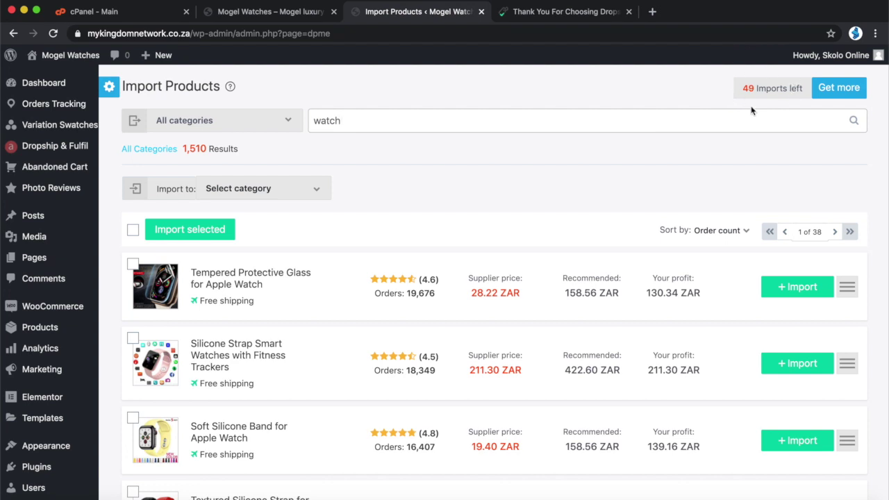
# Step: Compare supplier price, recommended price and profit of the listed watches, continuing down to the Women's Mesh Steel Watch
pyautogui.scroll(-8, 480, 303)
pyautogui.scroll(2, 479, 306)
pyautogui.scroll(-3, 479, 306)
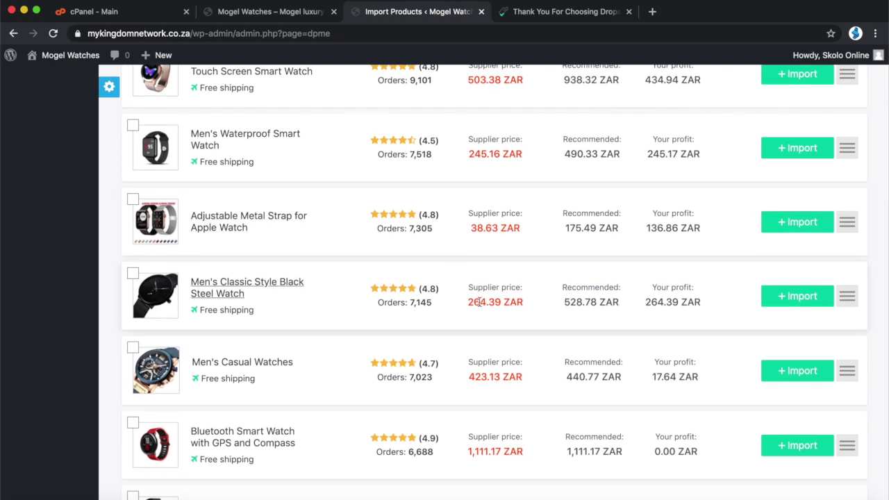
pyautogui.scroll(-1, 480, 302)
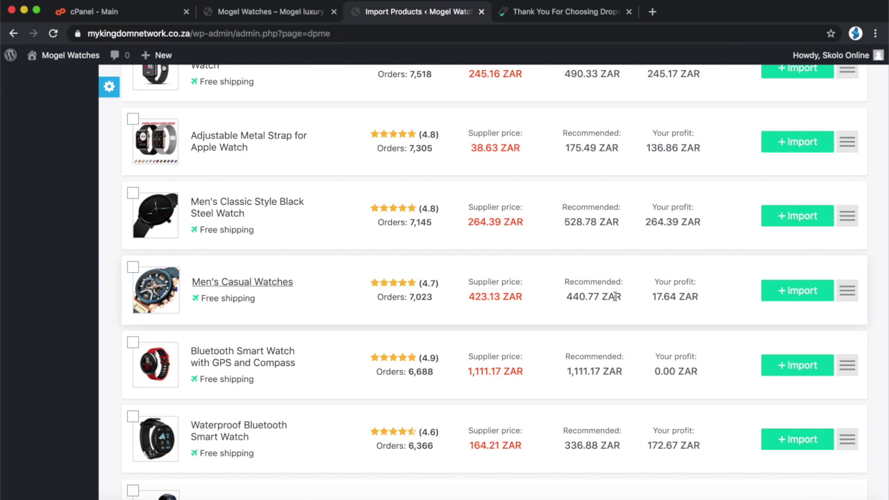
pyautogui.scroll(-1, 616, 296)
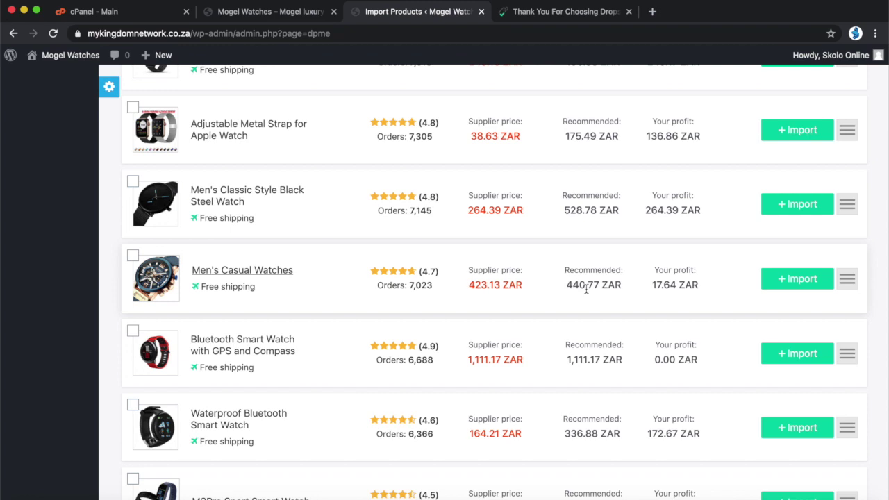
pyautogui.scroll(-3, 587, 289)
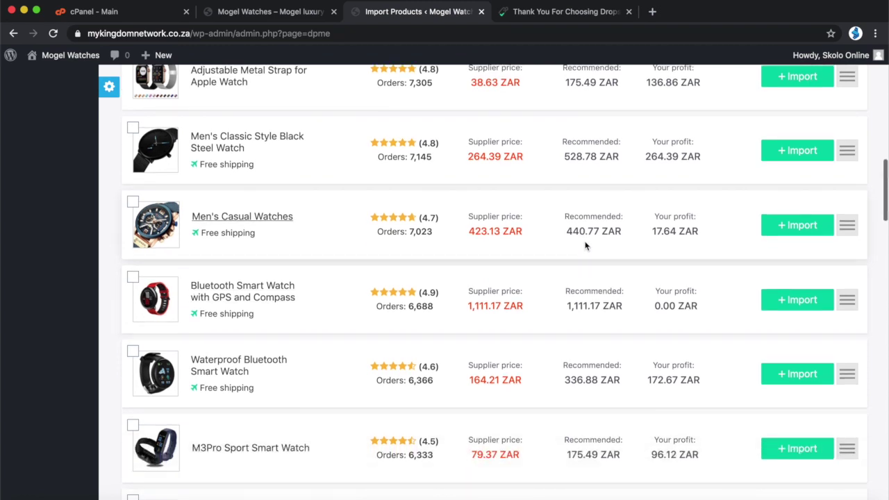
pyautogui.scroll(-10, 576, 247)
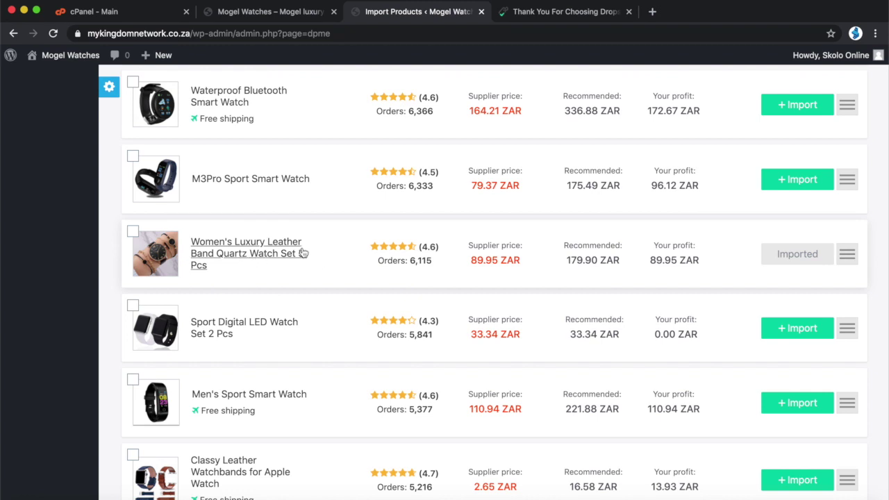
pyautogui.scroll(-4, 303, 253)
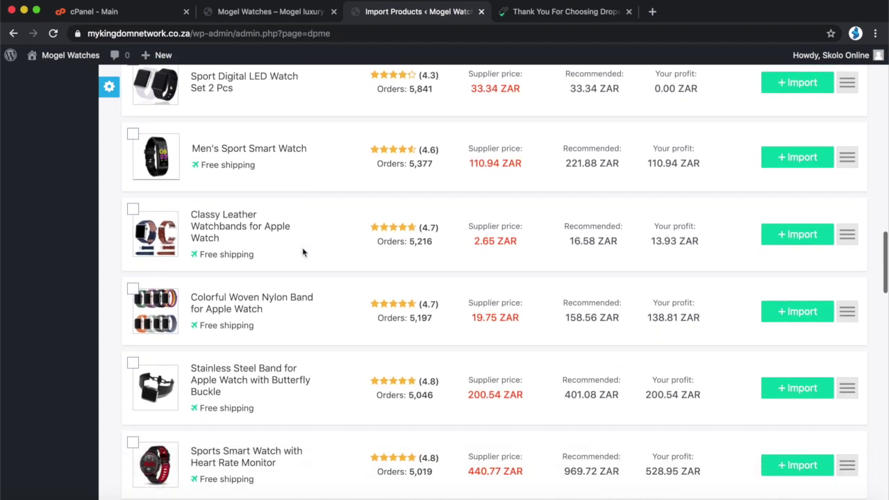
pyautogui.scroll(-5, 302, 252)
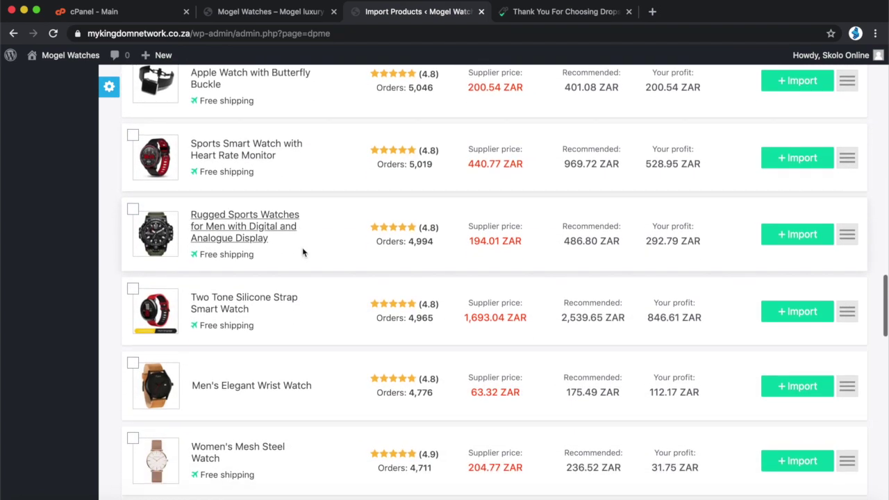
pyautogui.scroll(-3, 302, 252)
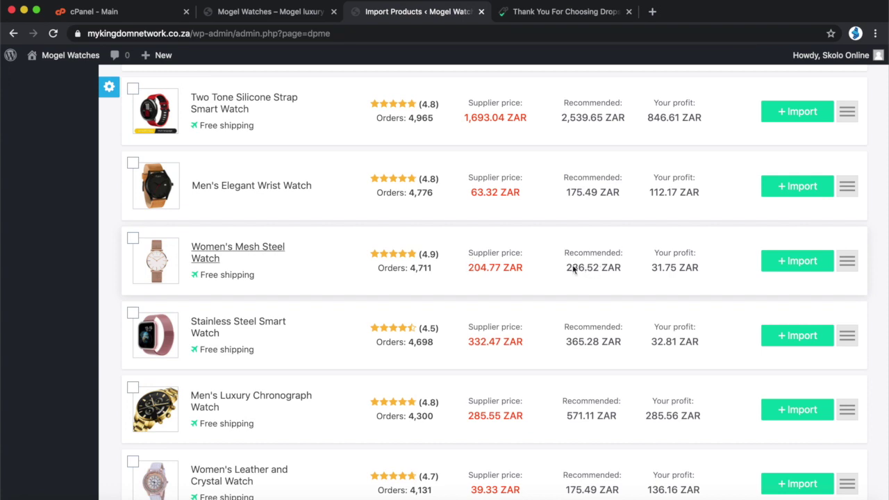
# Step: Expand the Women's Mesh Steel Watch details, preview the silver and last rose-gold colour variants, and view its description
pyautogui.click(849, 262)
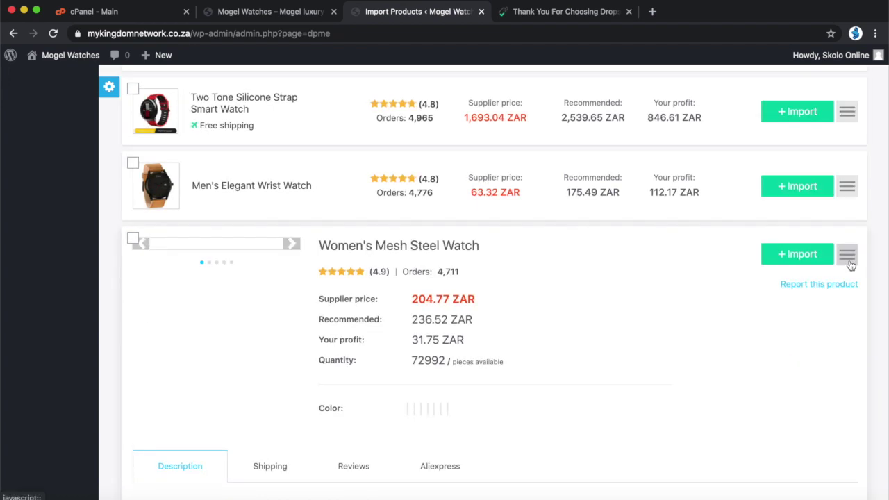
pyautogui.scroll(-3, 597, 346)
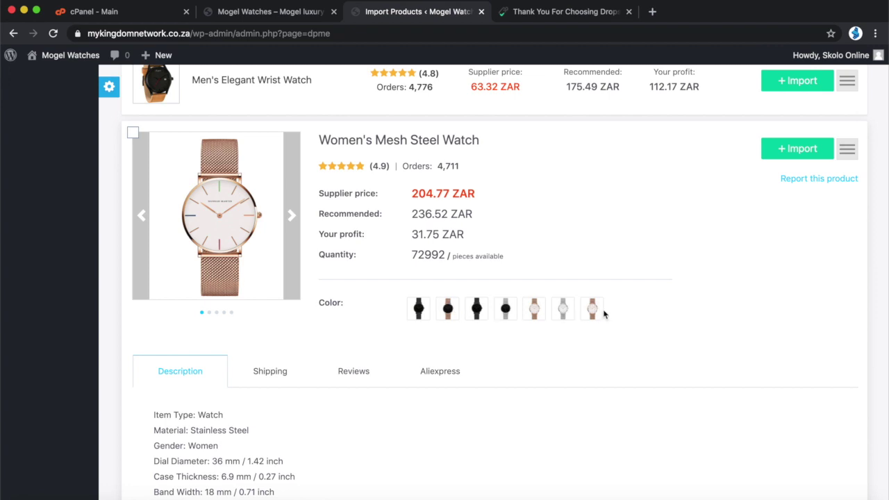
pyautogui.click(567, 312)
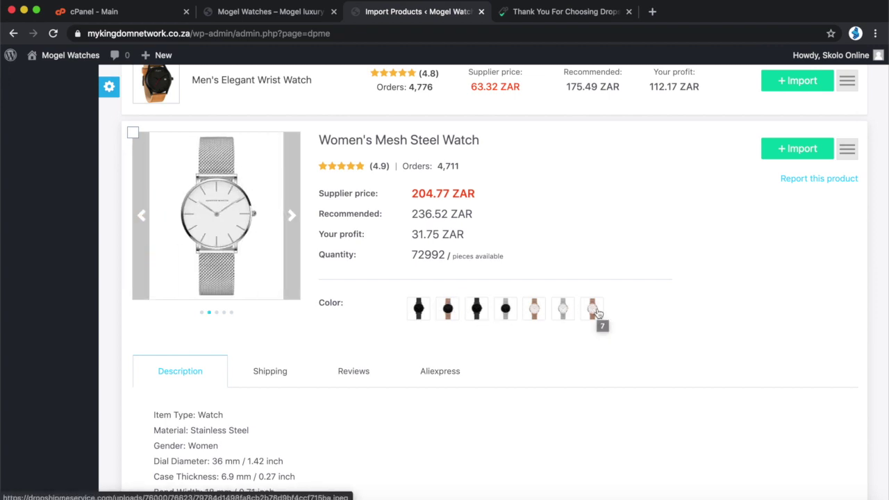
pyautogui.click(597, 312)
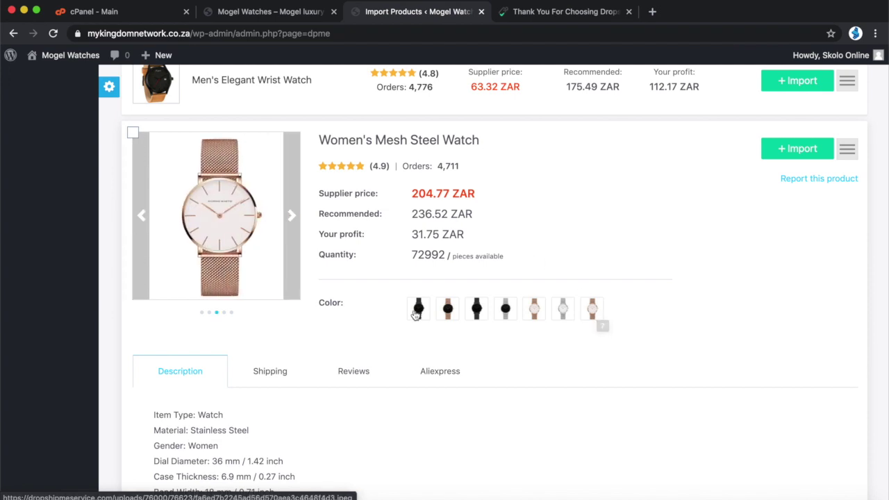
pyautogui.scroll(-3, 521, 333)
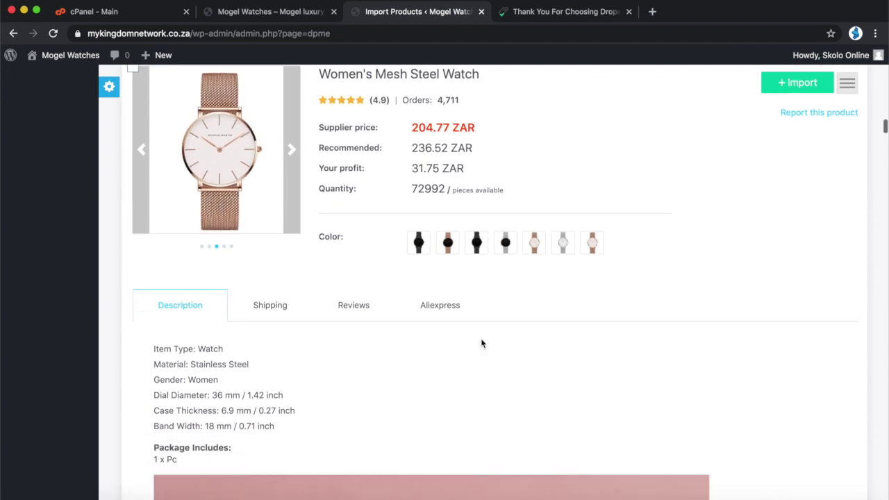
# Step: Show the Women's Mesh Steel Watch's shipping information and set the shipping destination to South Africa
pyautogui.click(276, 270)
pyautogui.scroll(-2, 315, 298)
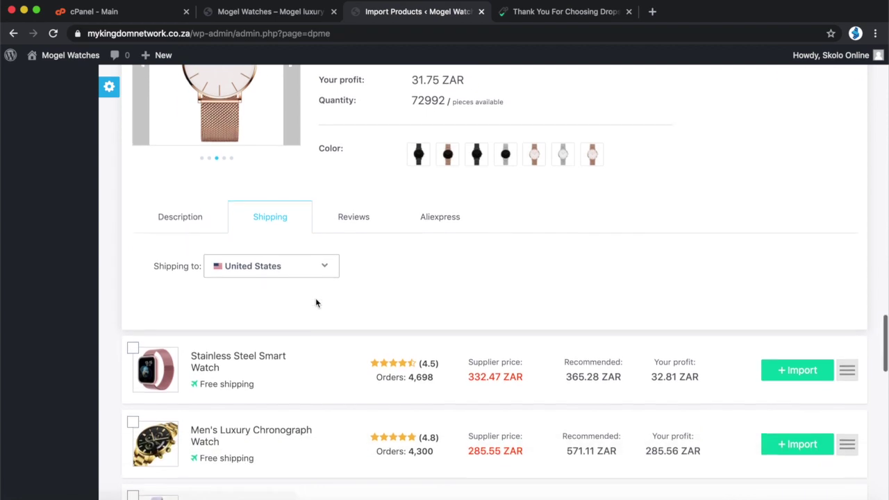
pyautogui.click(320, 269)
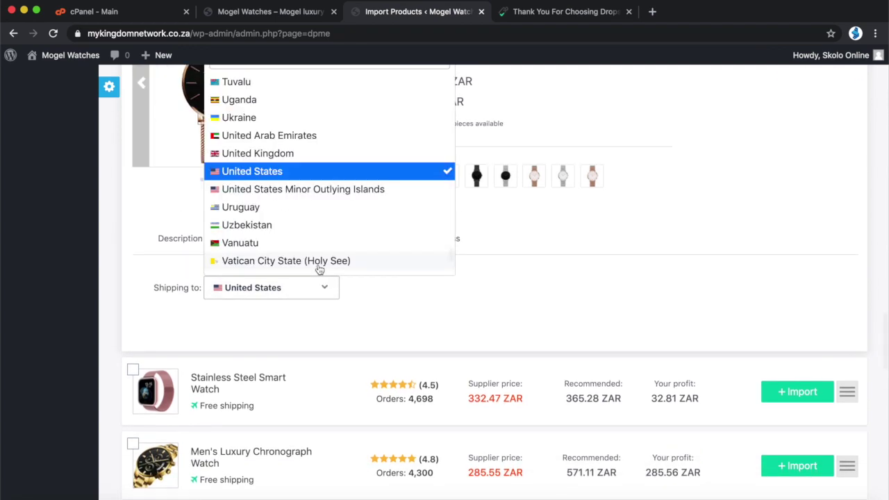
pyautogui.write('south')
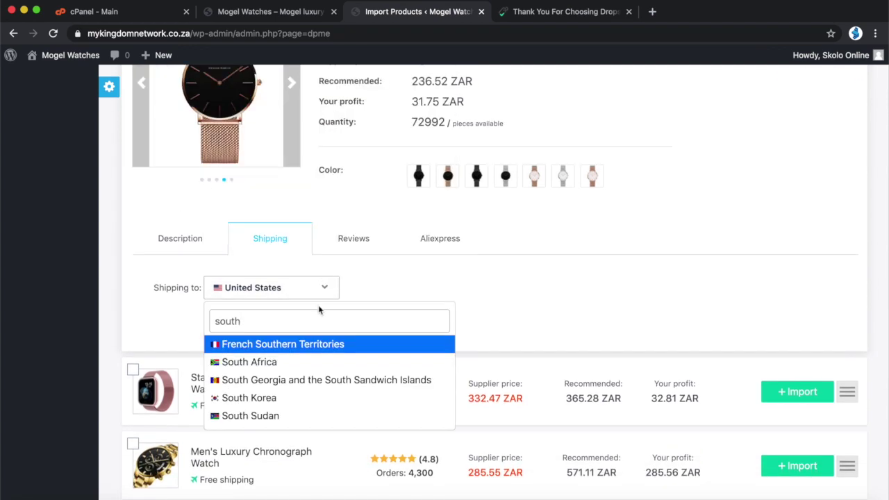
pyautogui.click(281, 365)
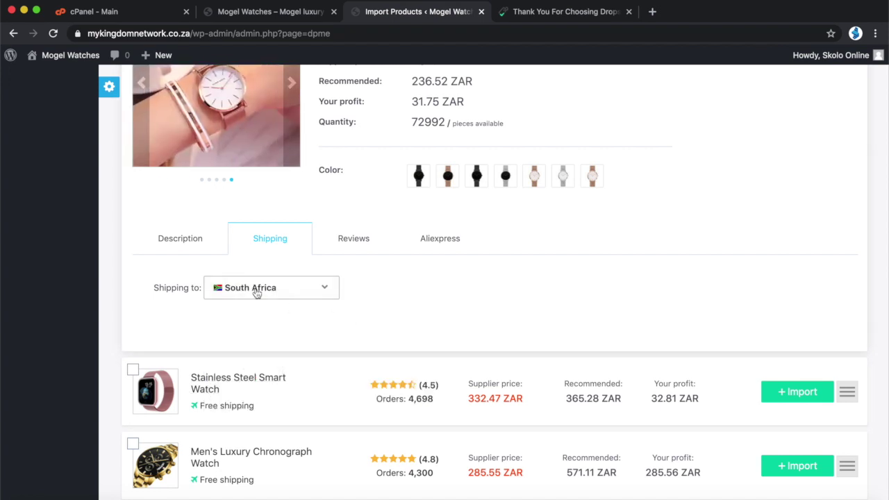
# Step: Open the customer reviews of the Women's Mesh Steel Watch and read through them
pyautogui.click(352, 240)
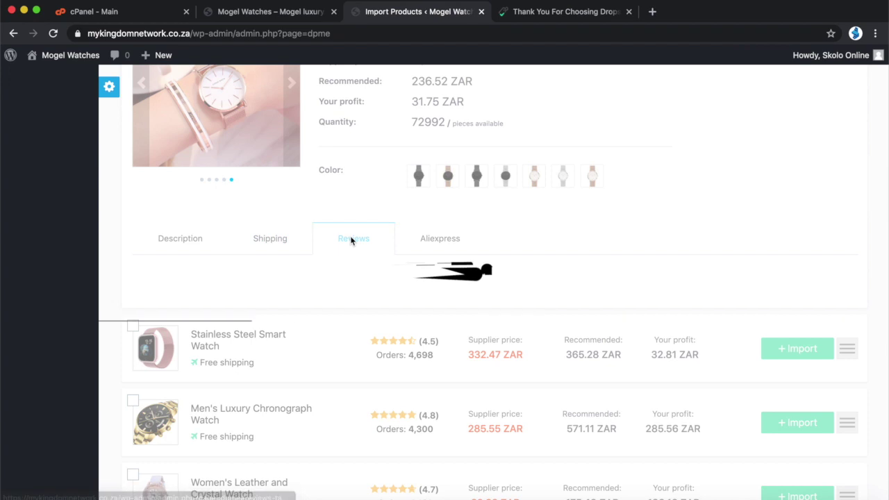
pyautogui.scroll(-2, 340, 346)
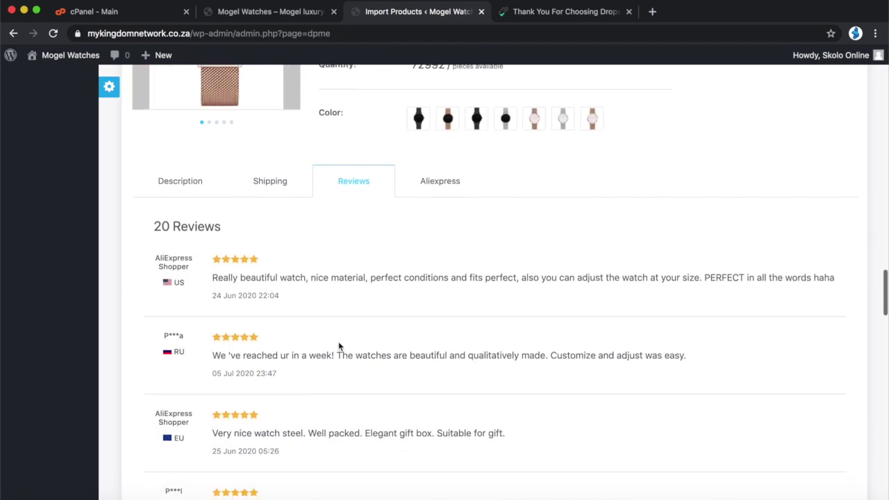
pyautogui.scroll(-2, 315, 321)
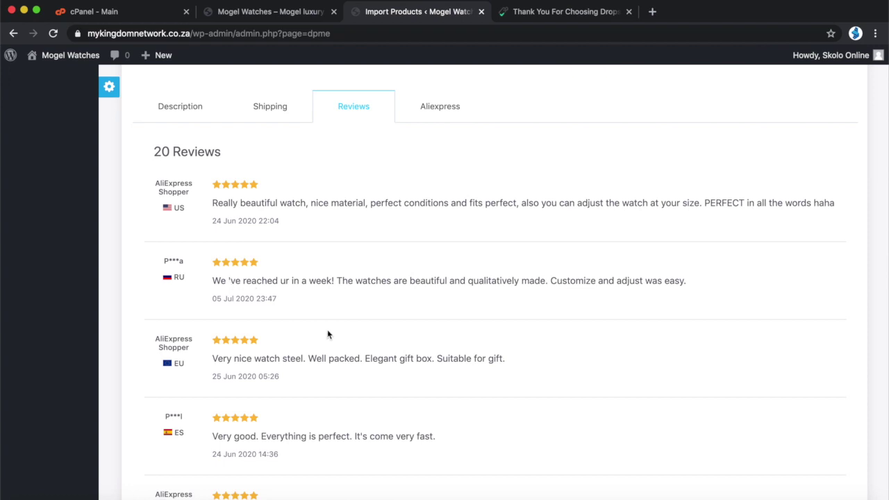
# Step: Read more customer reviews of the Women's Mesh Steel Watch and show its AliExpress analysis section
pyautogui.scroll(-2, 327, 331)
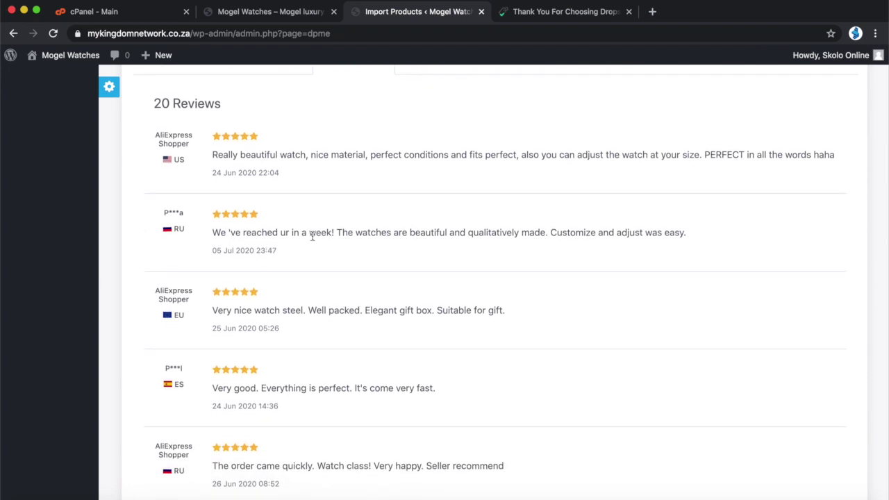
pyautogui.scroll(-5, 341, 304)
pyautogui.scroll(-8, 334, 281)
pyautogui.scroll(10, 172, 307)
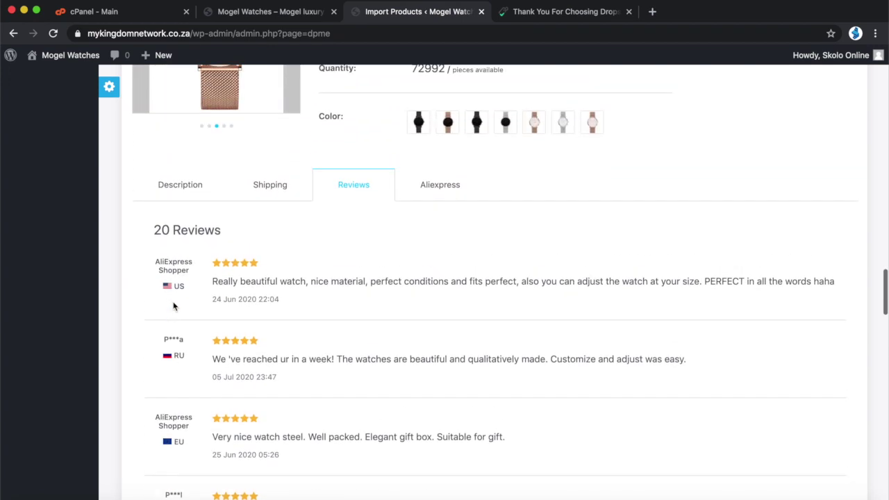
pyautogui.click(438, 193)
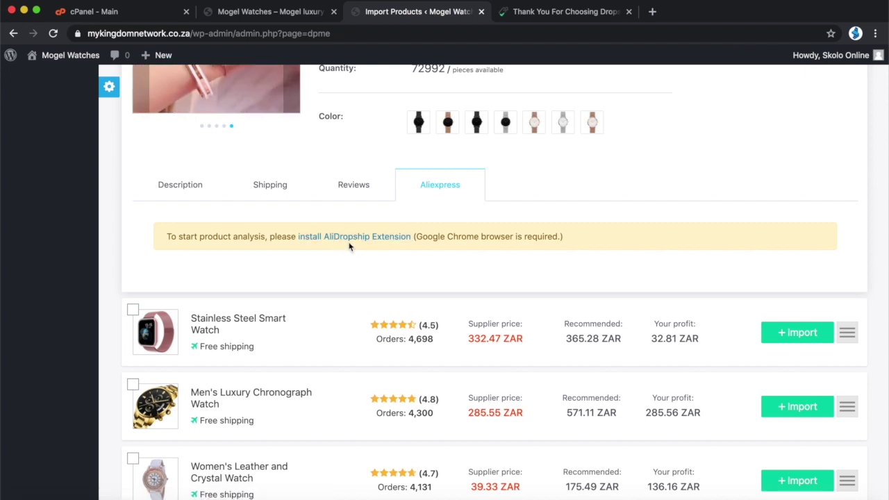
pyautogui.scroll(3, 373, 248)
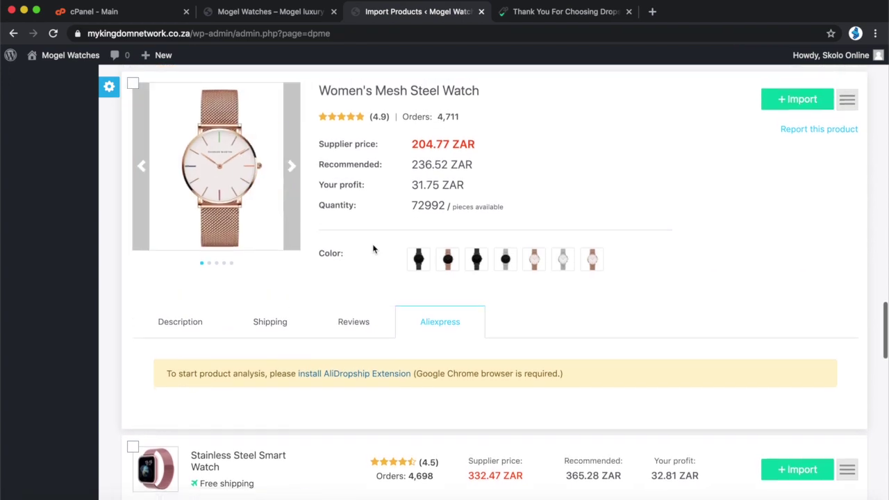
pyautogui.scroll(1, 373, 248)
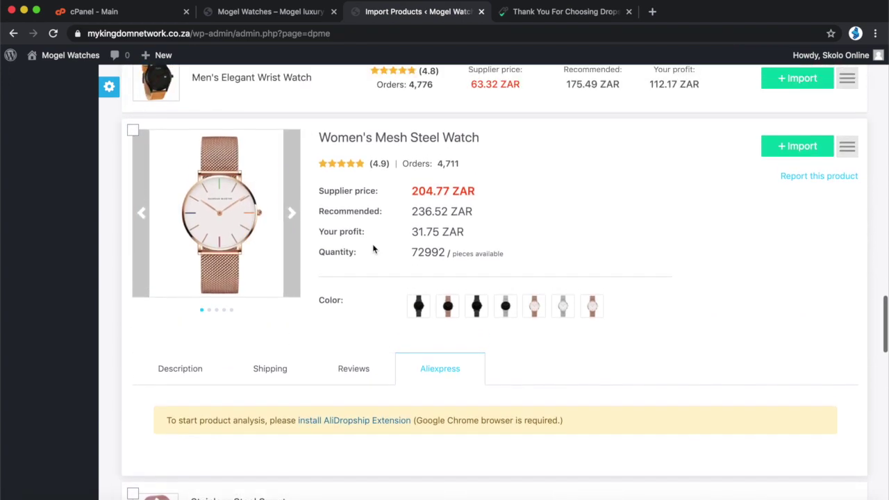
# Step: Preview the Women's Mesh Steel Watch's product photos and import the watch into the store
pyautogui.click(292, 213)
pyautogui.click(293, 214)
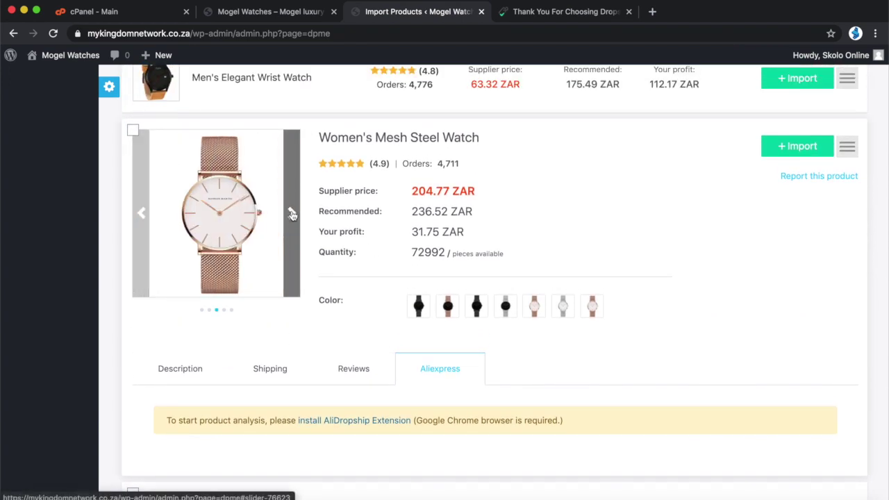
pyautogui.click(293, 214)
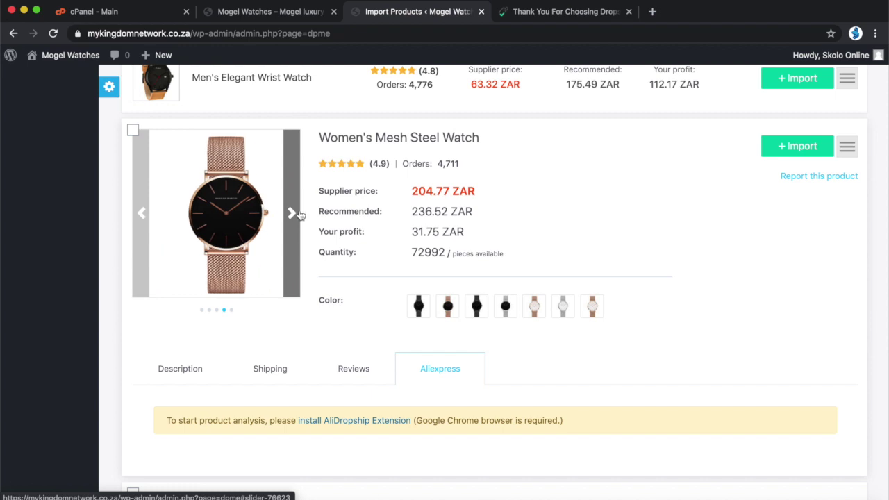
pyautogui.click(797, 151)
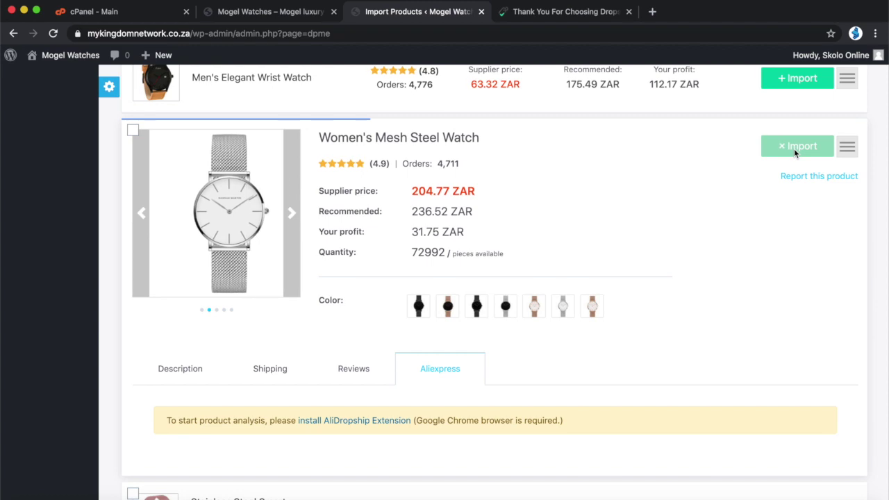
# Step: Check the import progress of the Women's Mesh Steel Watch and look through the watches listed below it
pyautogui.scroll(1, 794, 148)
pyautogui.scroll(2, 795, 149)
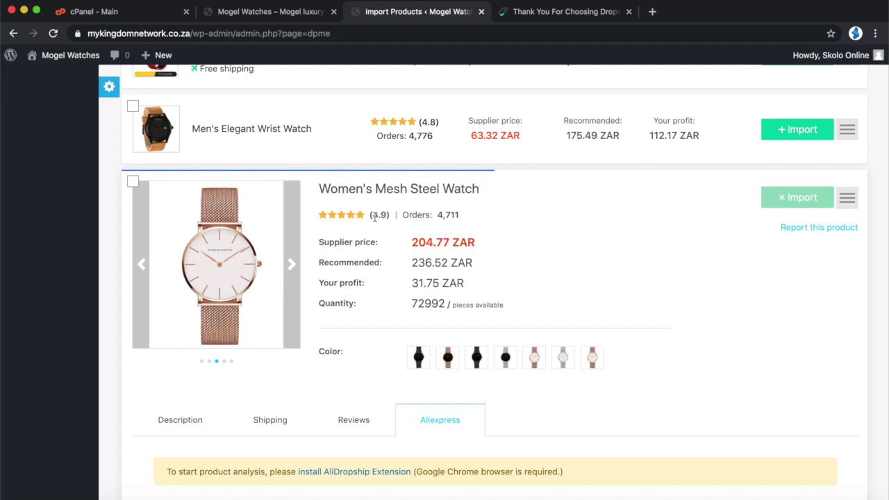
pyautogui.scroll(-5, 396, 265)
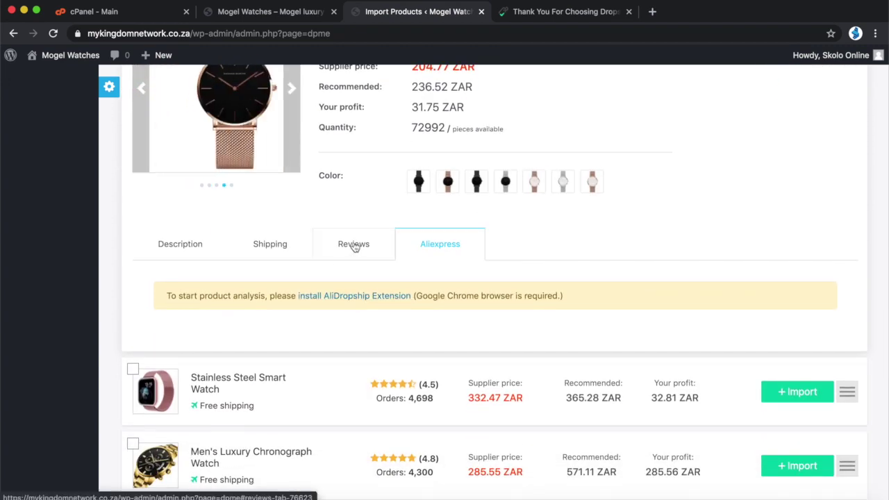
pyautogui.scroll(1, 354, 243)
pyautogui.scroll(3, 353, 247)
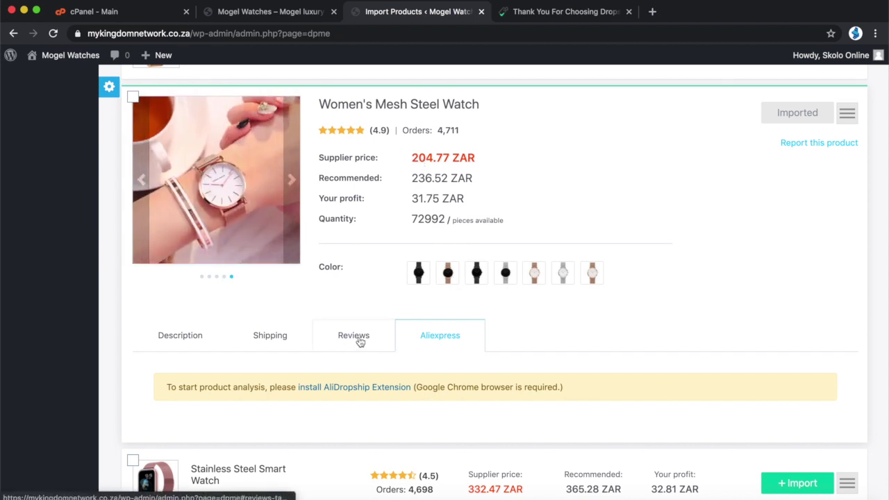
pyautogui.scroll(-5, 513, 291)
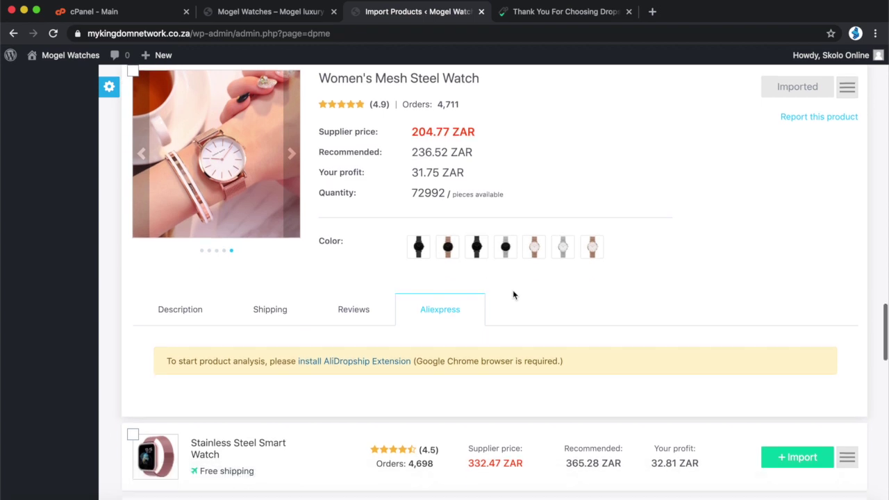
pyautogui.scroll(-3, 513, 295)
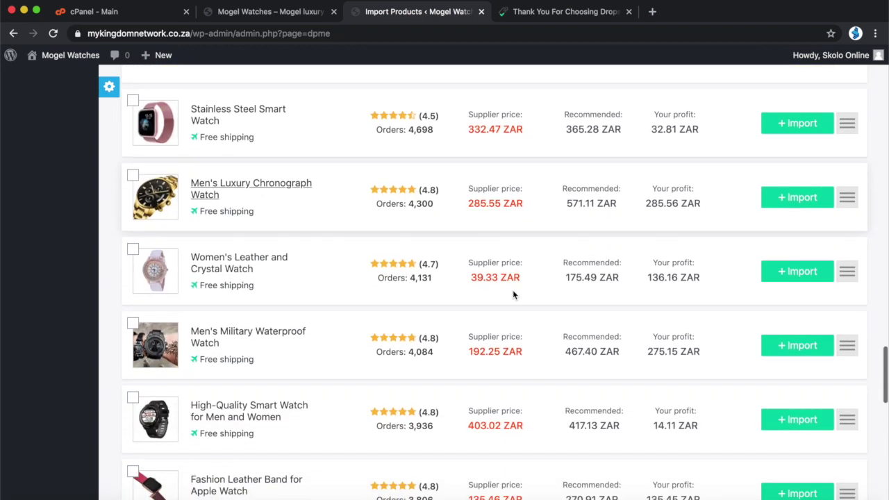
pyautogui.scroll(-4, 513, 290)
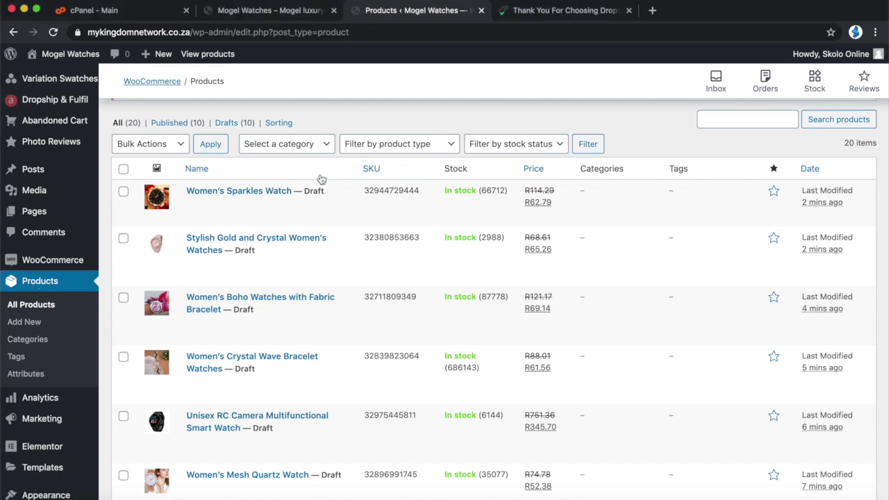
# Step: Move the ten published perfume products, from Lady Blue through JA Malone, to the trash in one bulk action
pyautogui.scroll(-1, 289, 259)
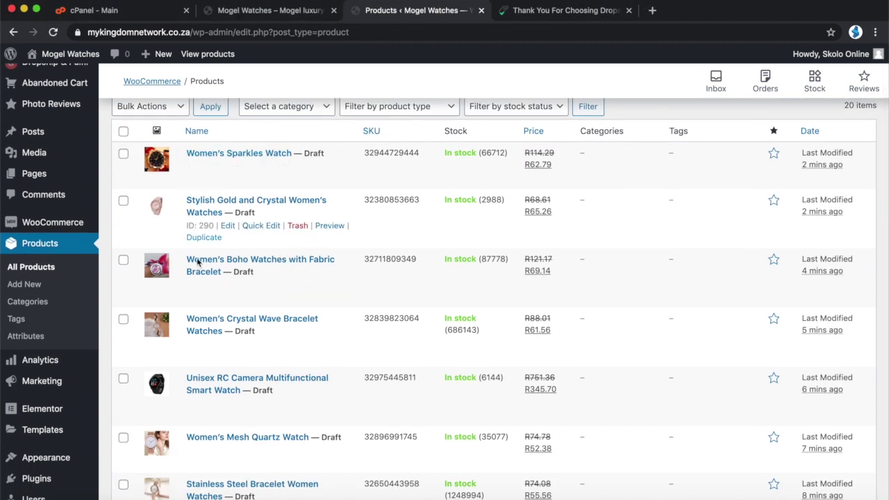
pyautogui.scroll(-2, 195, 344)
pyautogui.scroll(-6, 208, 402)
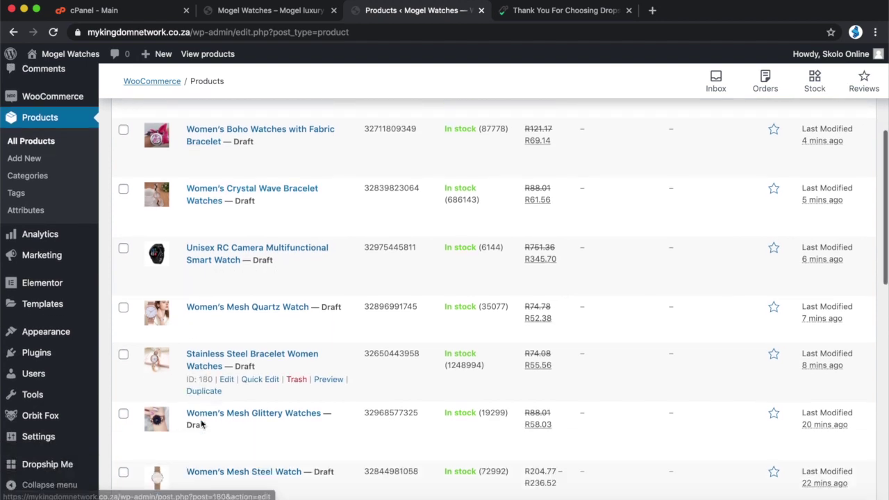
pyautogui.scroll(-5, 218, 469)
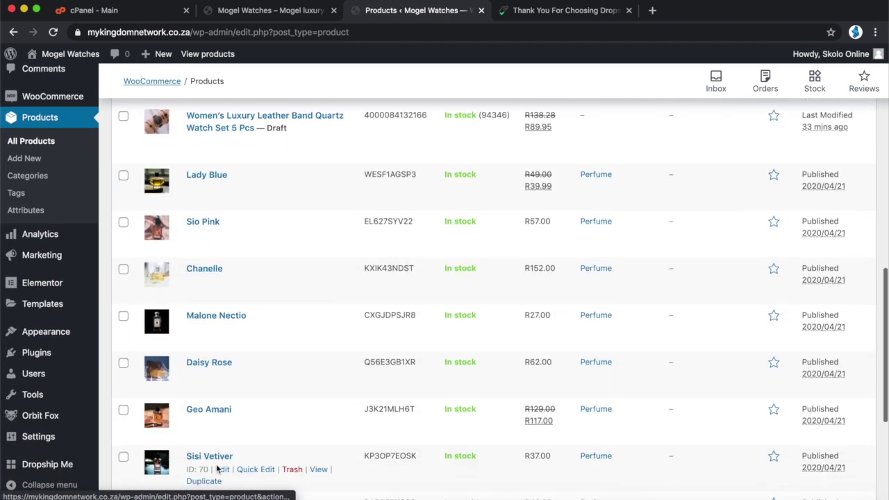
pyautogui.scroll(2, 218, 469)
pyautogui.click(123, 242)
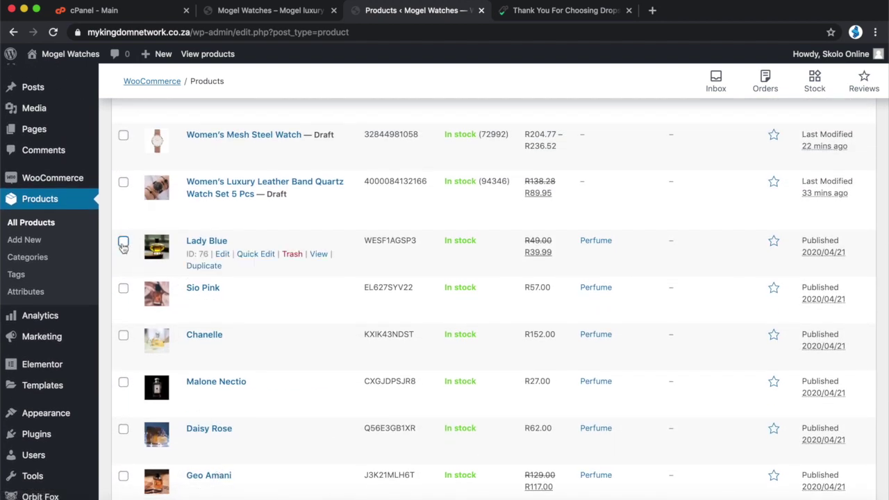
pyautogui.scroll(-1, 127, 304)
pyautogui.click(123, 263)
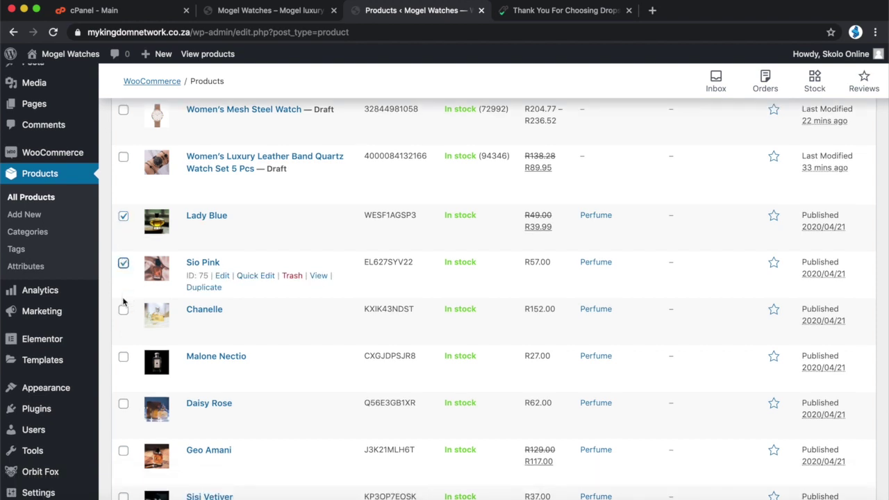
pyautogui.scroll(-1, 123, 310)
pyautogui.click(123, 296)
pyautogui.click(123, 341)
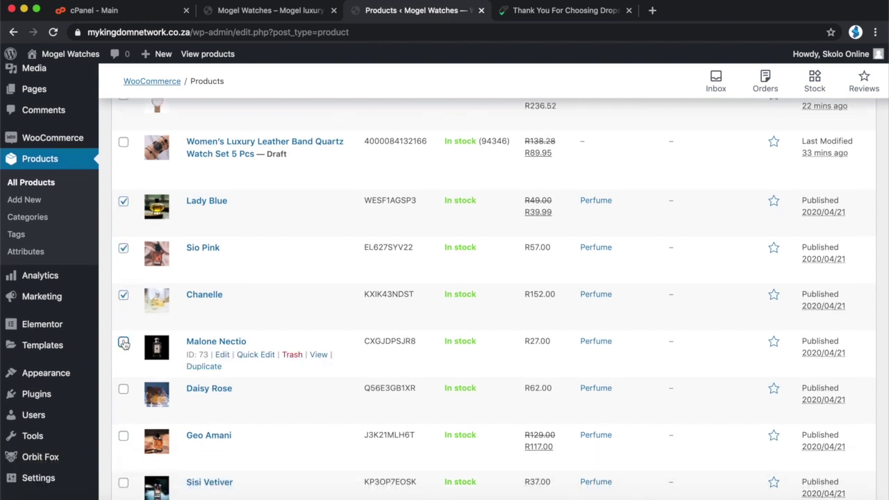
pyautogui.scroll(-2, 123, 341)
pyautogui.click(123, 341)
pyautogui.scroll(-2, 125, 344)
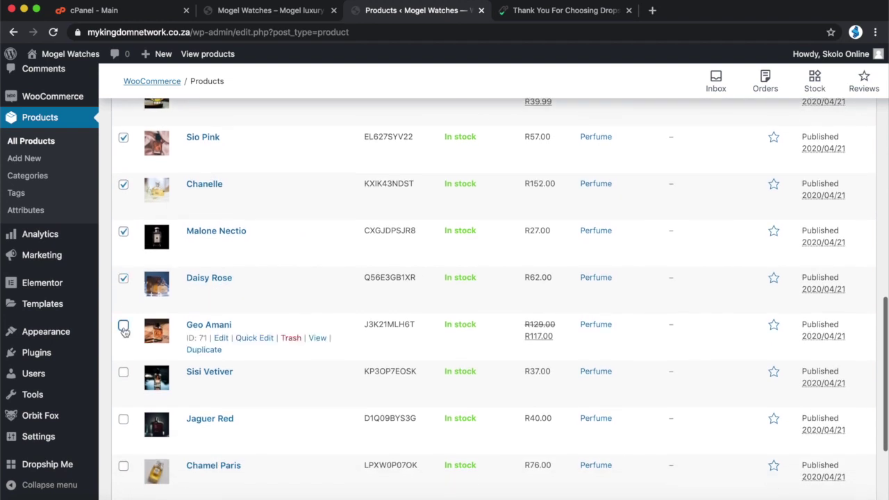
pyautogui.click(123, 325)
pyautogui.click(123, 371)
pyautogui.scroll(-2, 124, 364)
pyautogui.click(123, 356)
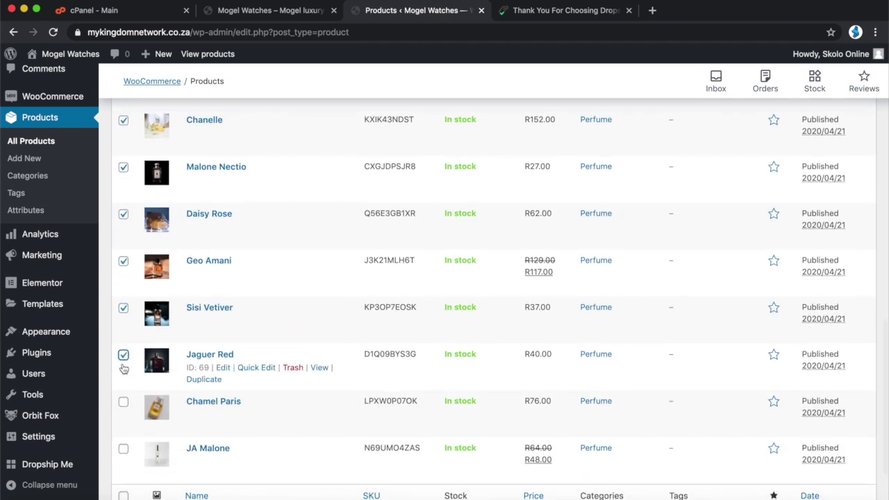
pyautogui.click(123, 403)
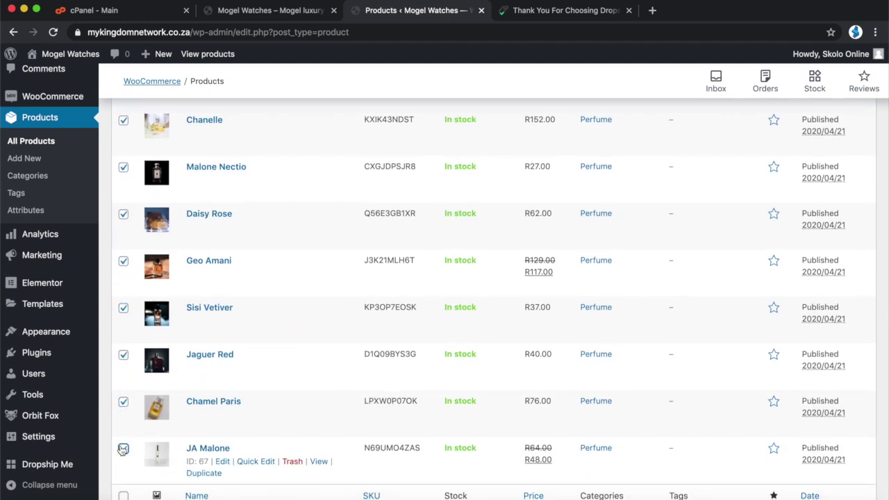
pyautogui.click(123, 450)
pyautogui.scroll(-1, 122, 451)
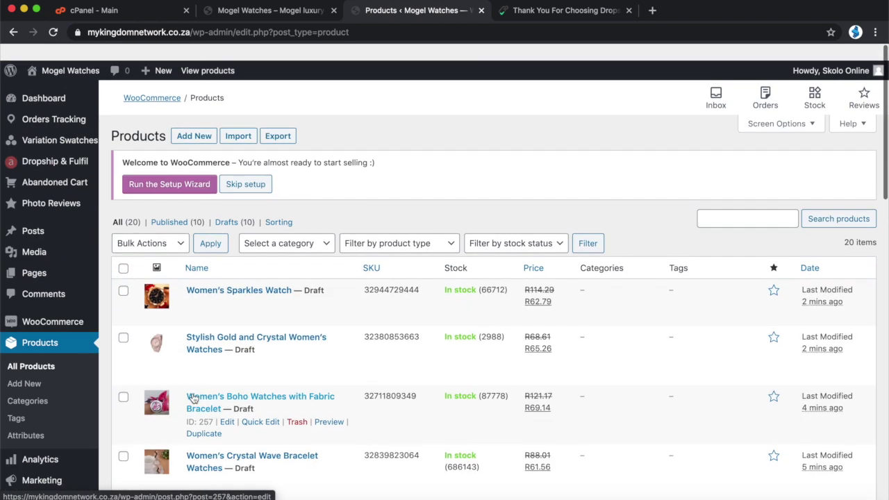
pyautogui.scroll(-1, 193, 398)
pyautogui.click(155, 227)
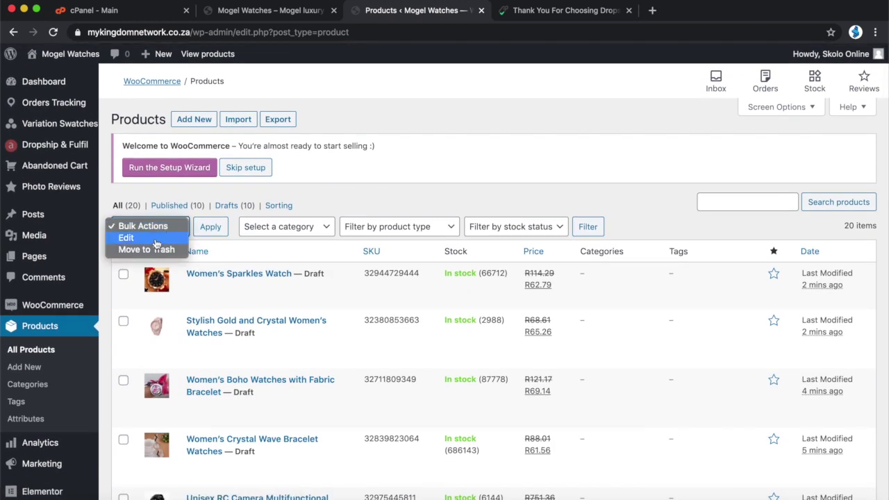
pyautogui.click(156, 249)
pyautogui.click(211, 228)
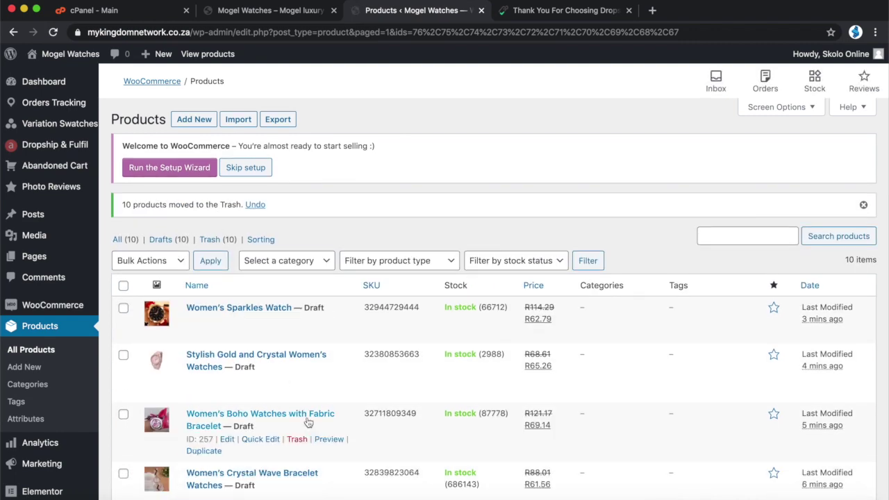
# Step: Go through the remaining draft watches in the product list and open the Women's Sparkles Watch for editing
pyautogui.scroll(-10, 308, 419)
pyautogui.scroll(10, 308, 421)
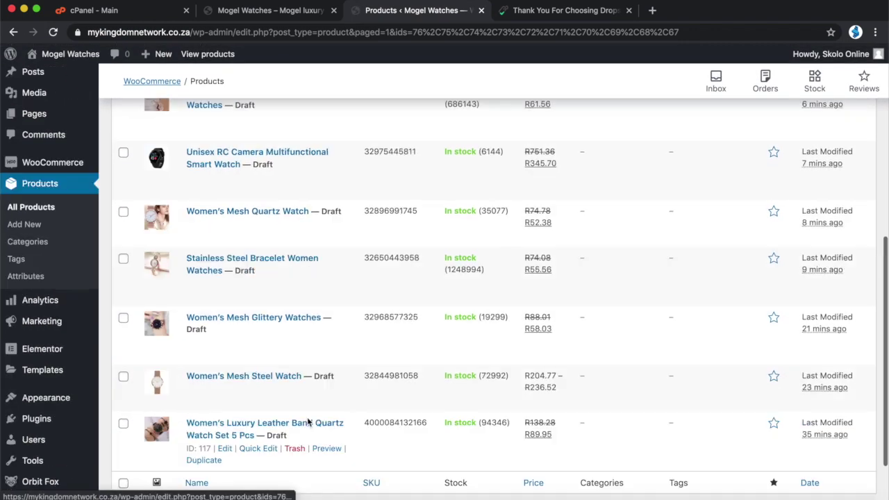
pyautogui.scroll(-10, 308, 421)
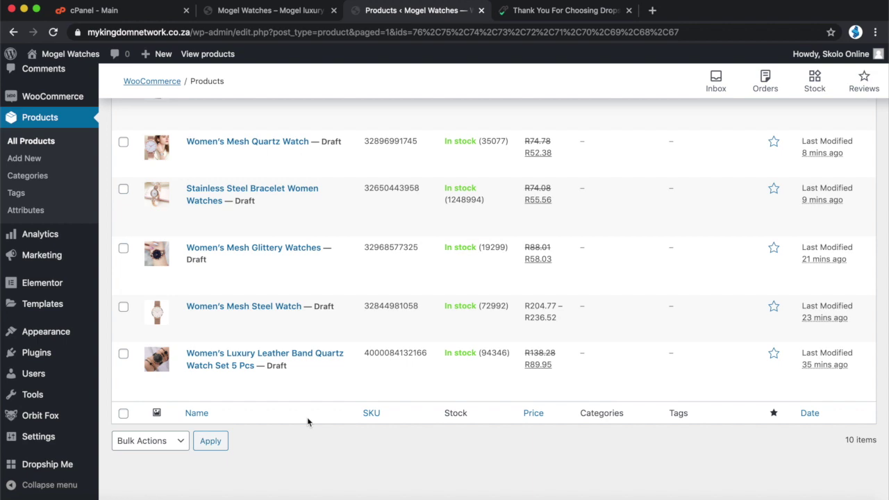
pyautogui.scroll(10, 308, 416)
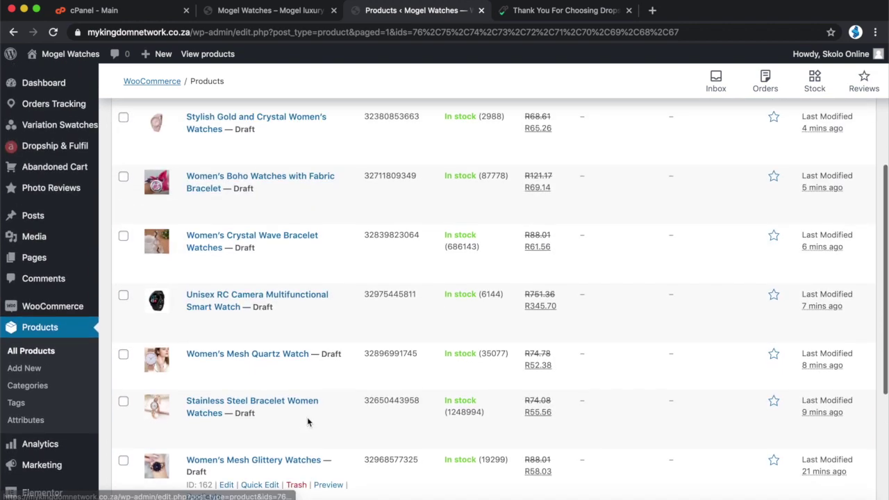
pyautogui.scroll(1, 304, 417)
pyautogui.click(257, 271)
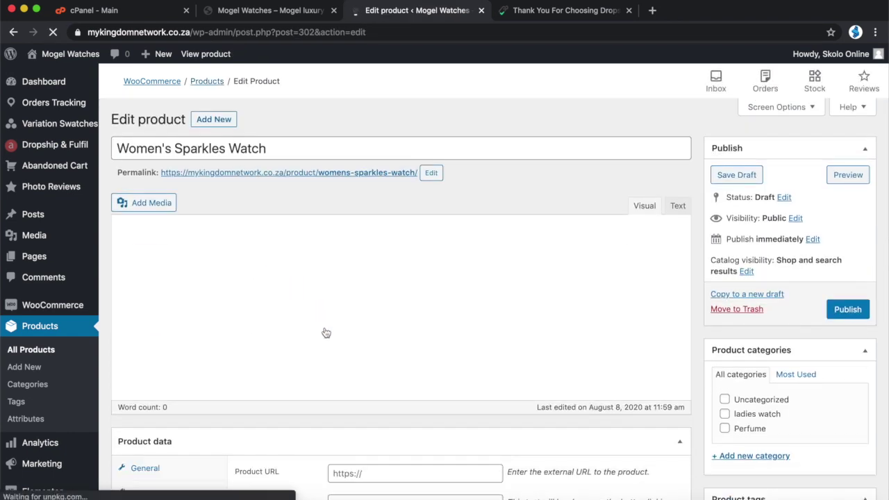
# Step: Examine the Women's Sparkles Watch's description, product image, gallery and product data
pyautogui.scroll(-4, 323, 323)
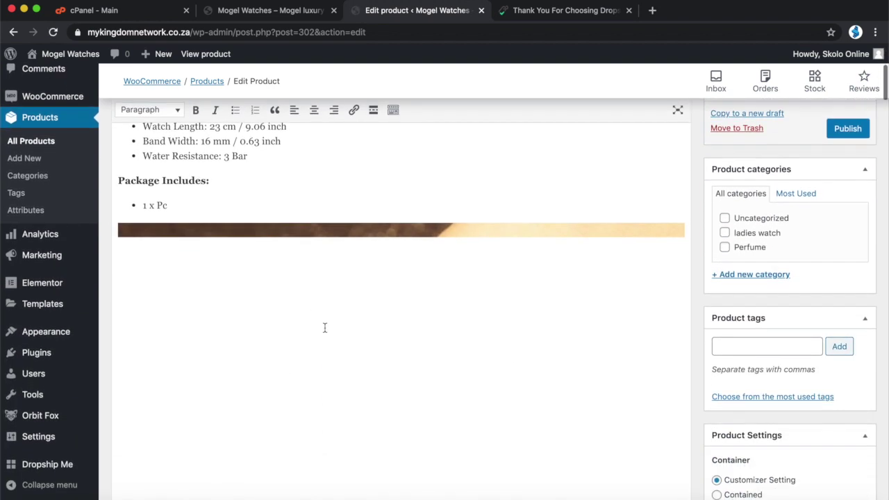
pyautogui.scroll(-5, 324, 328)
pyautogui.scroll(-5, 325, 328)
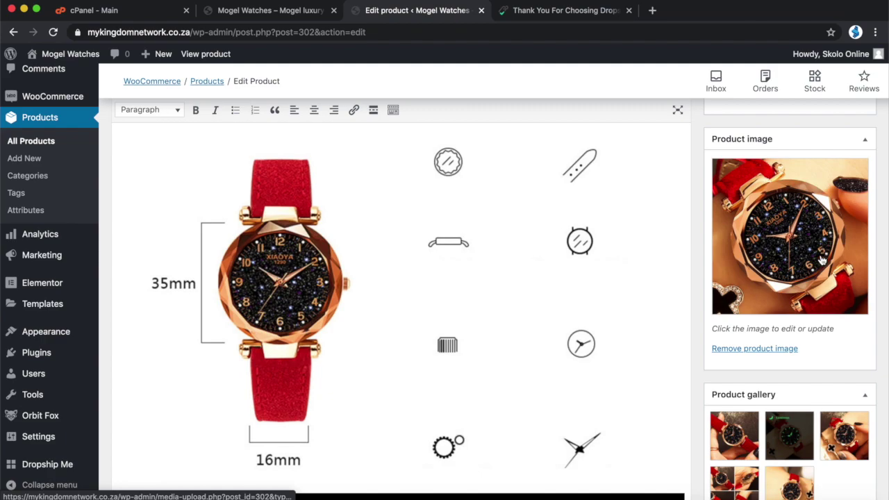
pyautogui.scroll(-2, 809, 417)
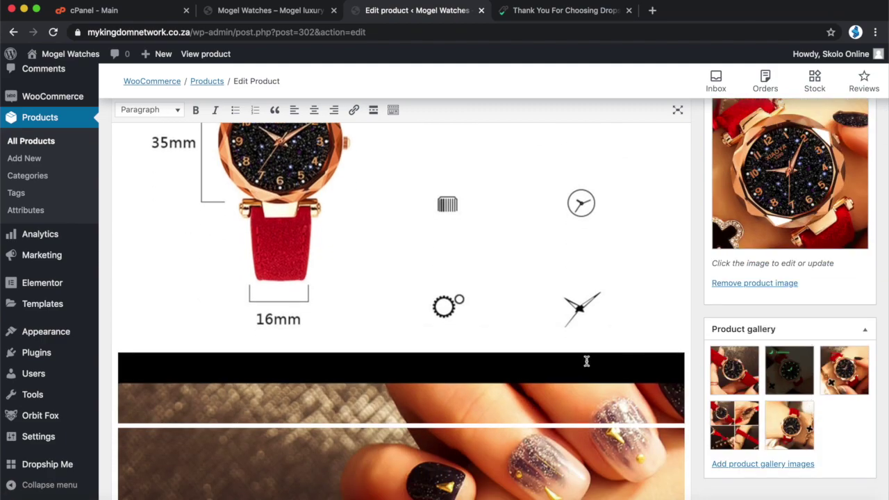
pyautogui.scroll(-10, 585, 361)
pyautogui.scroll(-15, 587, 361)
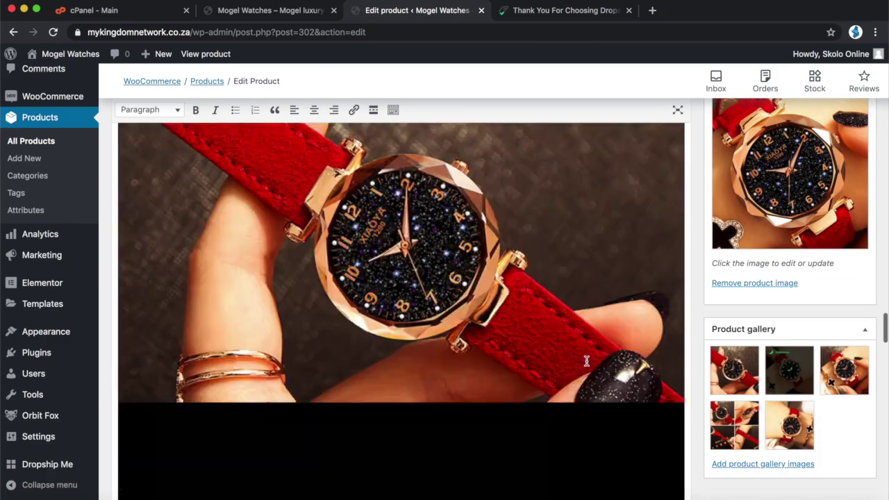
pyautogui.scroll(4, 586, 361)
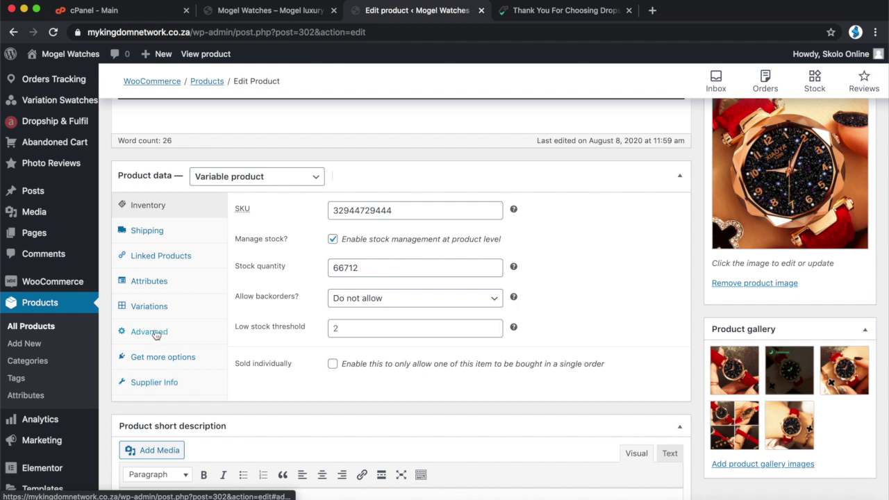
# Step: Examine the product's colour variations and the Brown variation's image, prices, stock and shipping settings
pyautogui.click(151, 309)
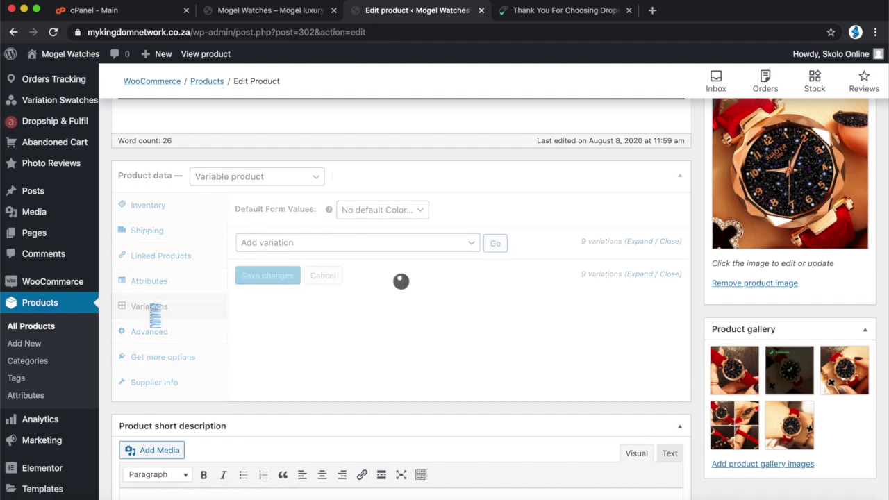
pyautogui.scroll(-2, 410, 326)
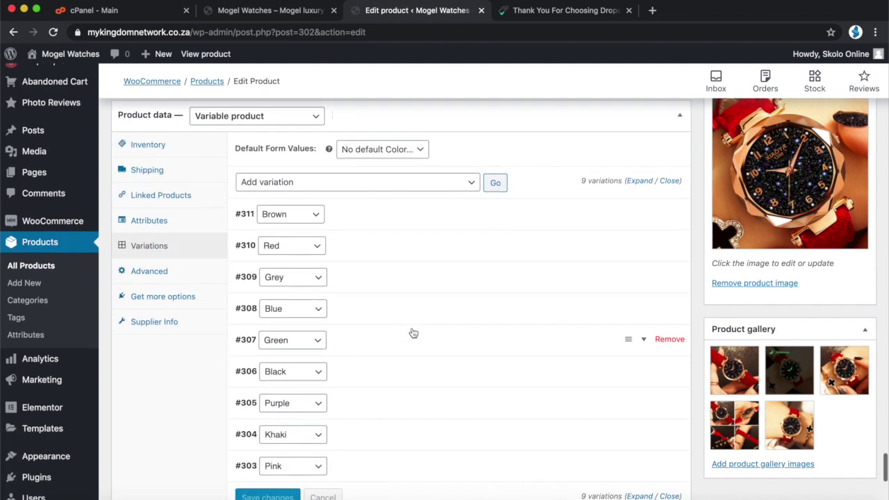
pyautogui.click(641, 212)
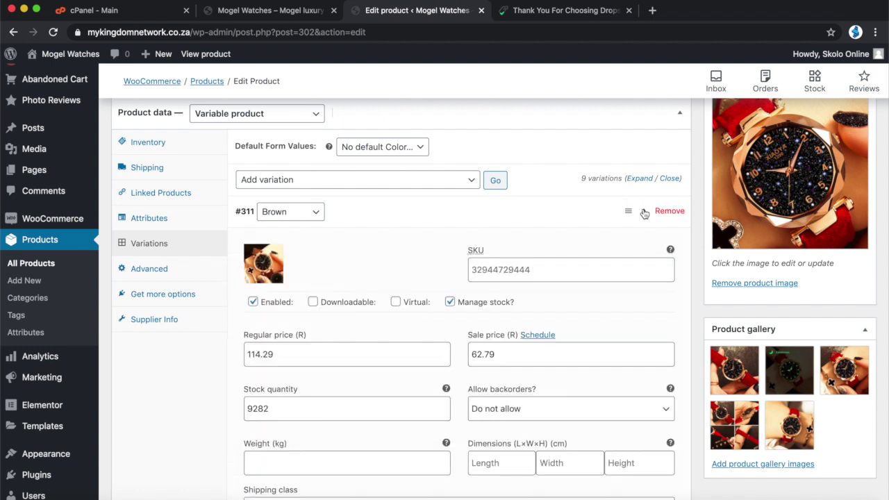
pyautogui.scroll(-1, 377, 366)
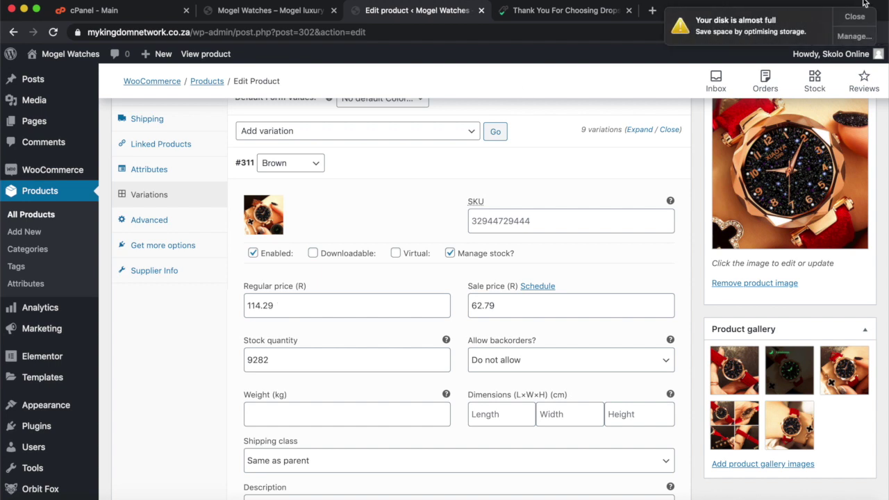
pyautogui.click(855, 17)
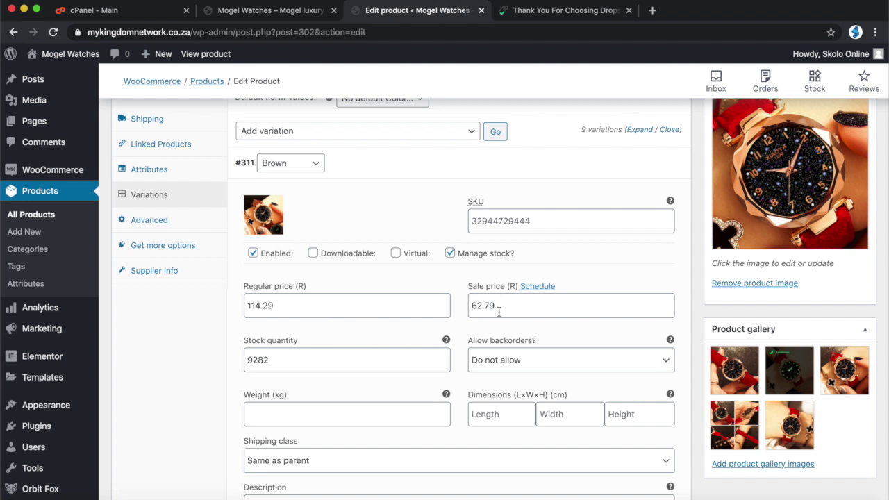
pyautogui.scroll(-4, 401, 312)
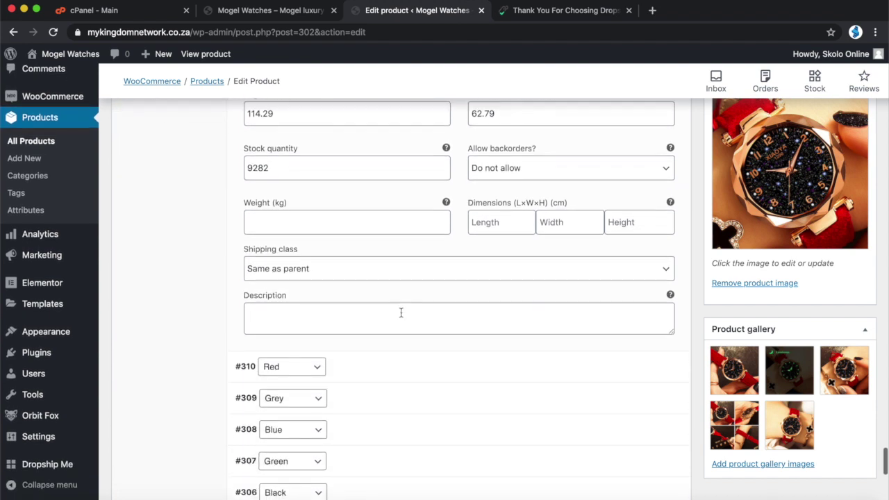
pyautogui.scroll(6, 401, 312)
pyautogui.scroll(-1, 401, 312)
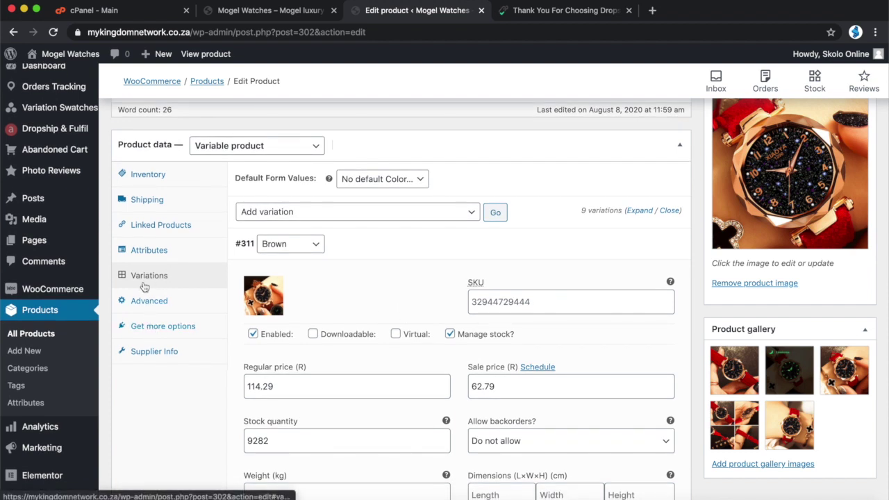
# Step: Add the Women's Luxury Leather Band Quartz Watch Set 5 Pcs and its Black / 5 Pcs and White / 5 Pcs variations as upsells
pyautogui.click(153, 229)
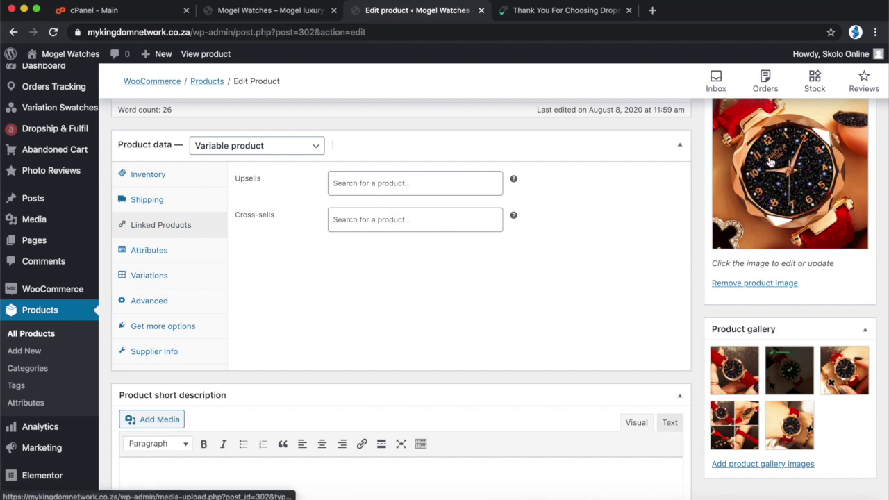
pyautogui.click(422, 192)
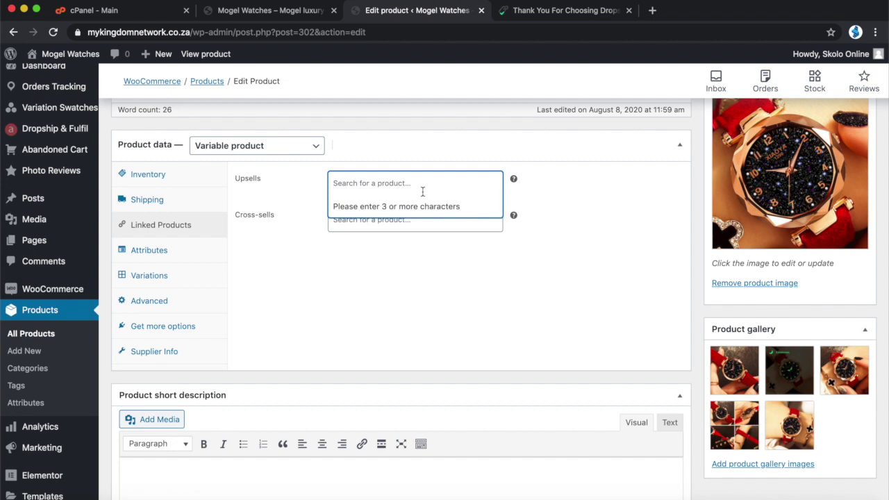
pyautogui.write('wa')
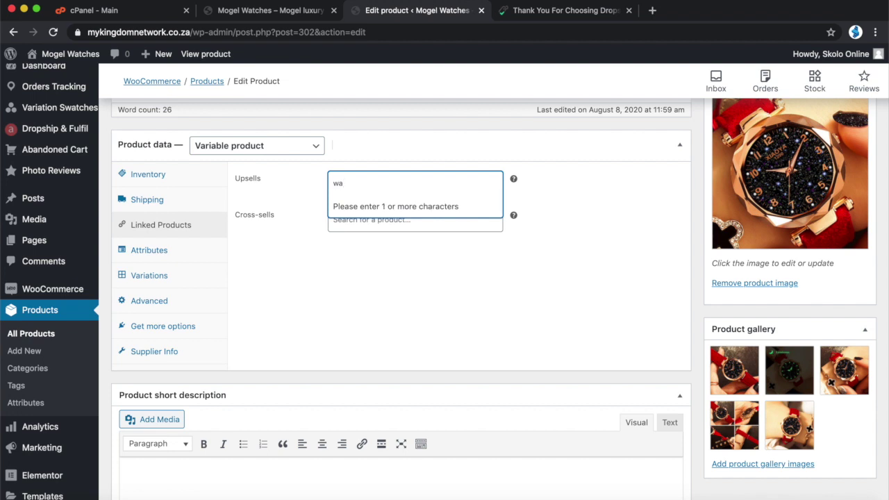
pyautogui.write('tch')
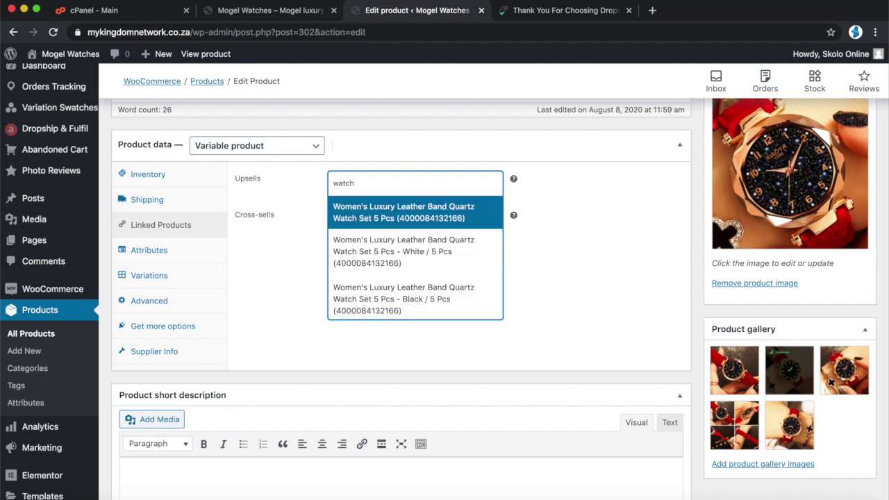
pyautogui.click(417, 217)
pyautogui.click(402, 209)
pyautogui.write('watch')
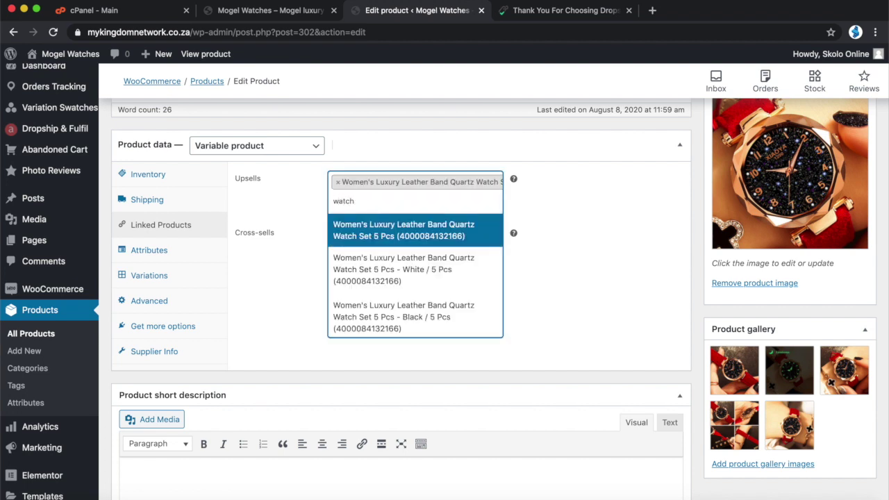
pyautogui.click(398, 318)
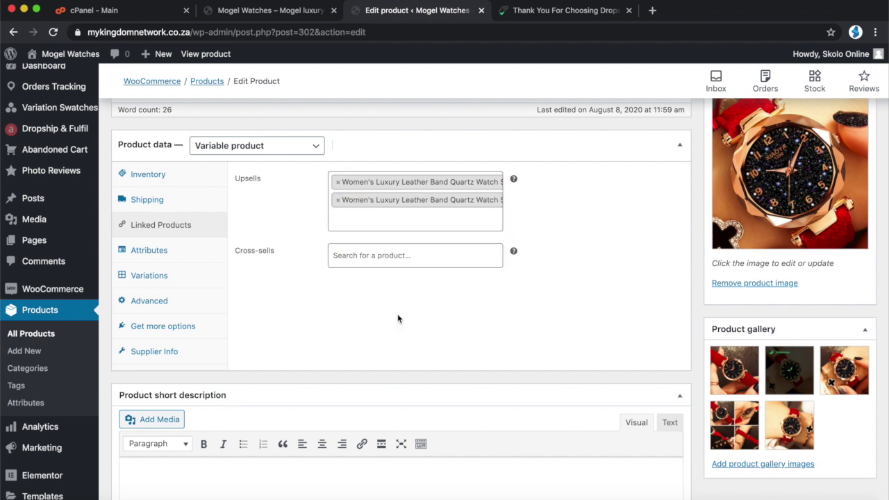
pyautogui.click(376, 227)
pyautogui.write('watch')
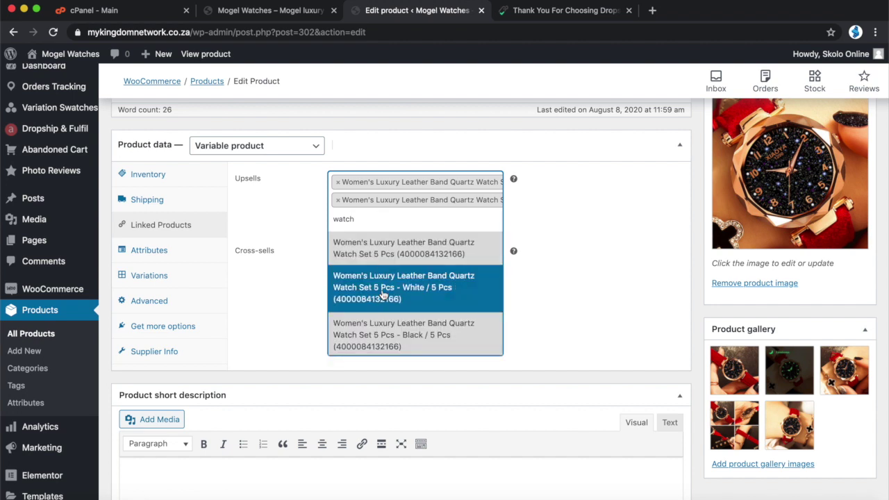
pyautogui.click(383, 294)
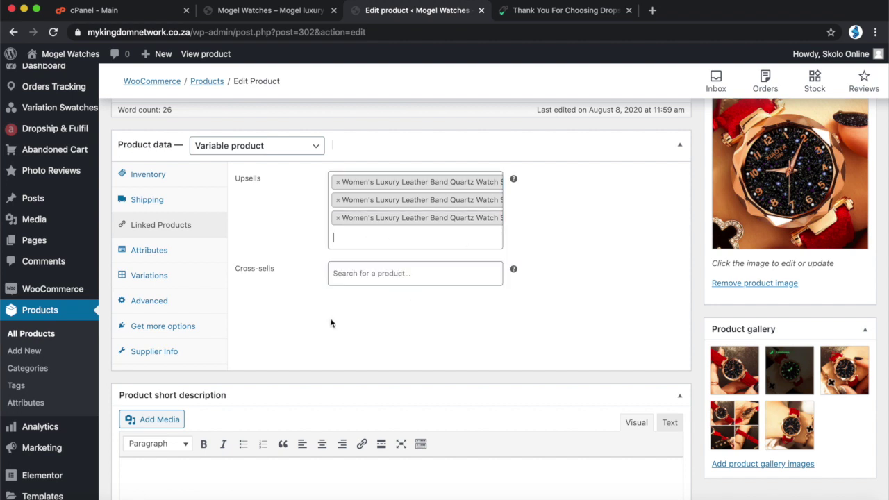
# Step: Delete all the watch pictures from the product description, keeping only the specification list and the package contents
pyautogui.scroll(-1, 330, 323)
pyautogui.scroll(10, 286, 330)
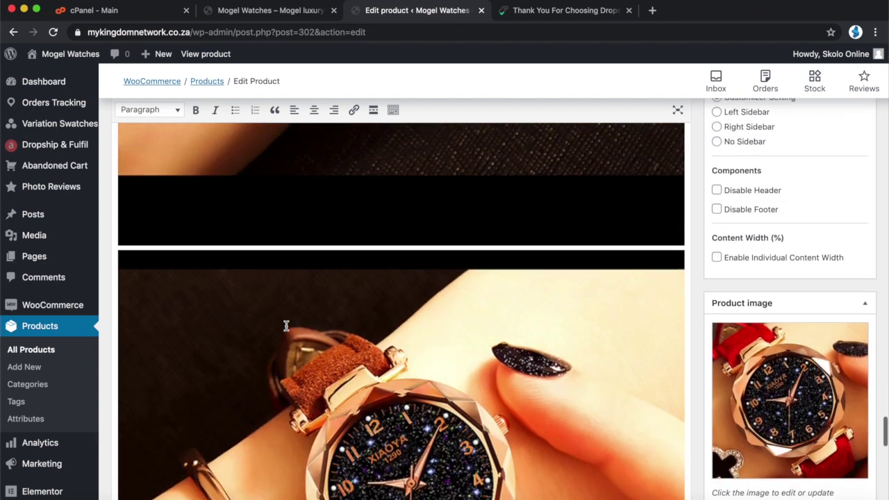
pyautogui.scroll(5, 286, 326)
pyautogui.scroll(-6, 287, 327)
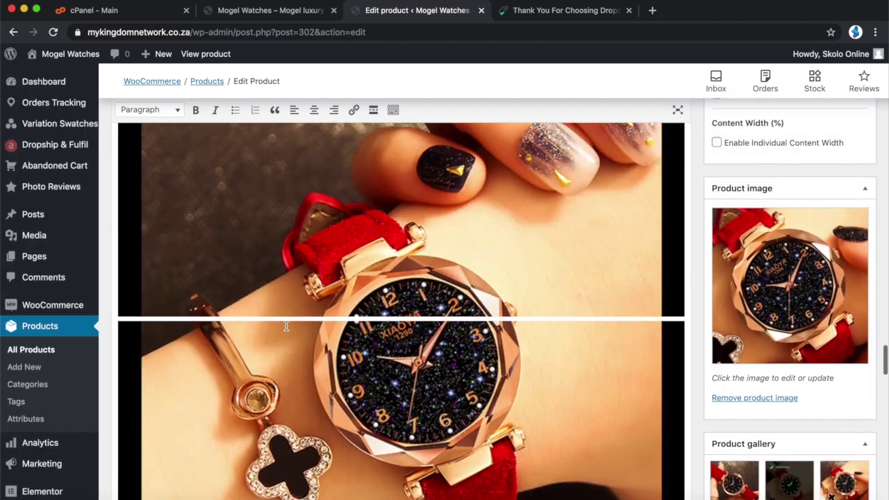
pyautogui.scroll(10, 287, 326)
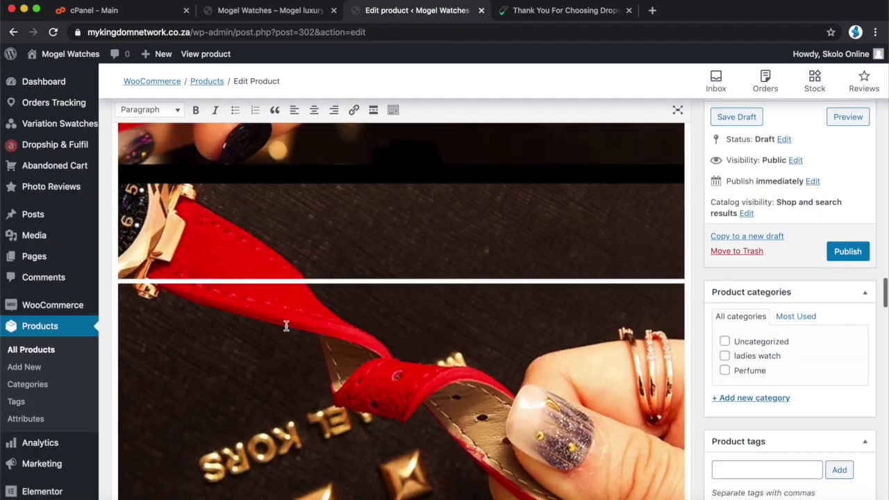
pyautogui.scroll(10, 287, 326)
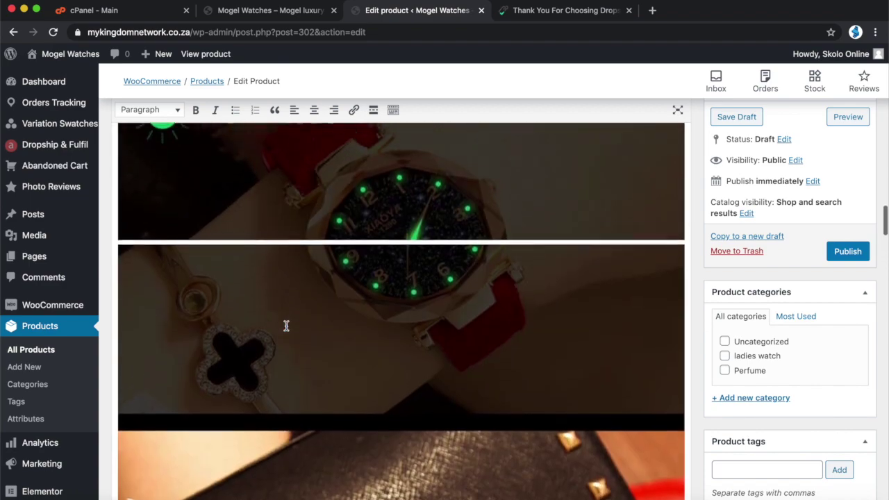
pyautogui.scroll(10, 286, 326)
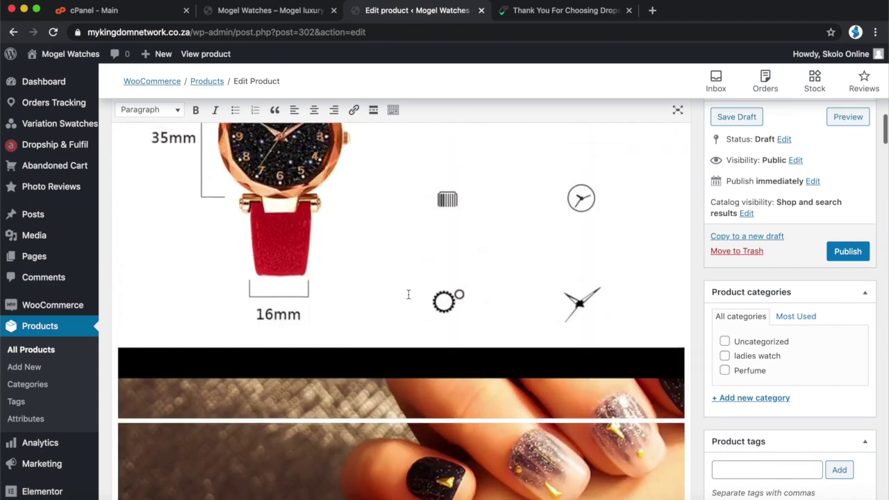
pyautogui.scroll(10, 408, 295)
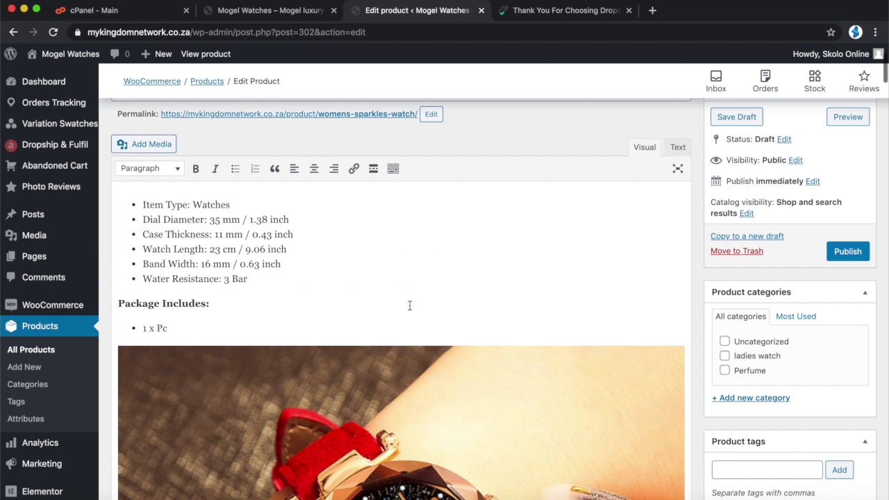
pyautogui.scroll(-12, 410, 306)
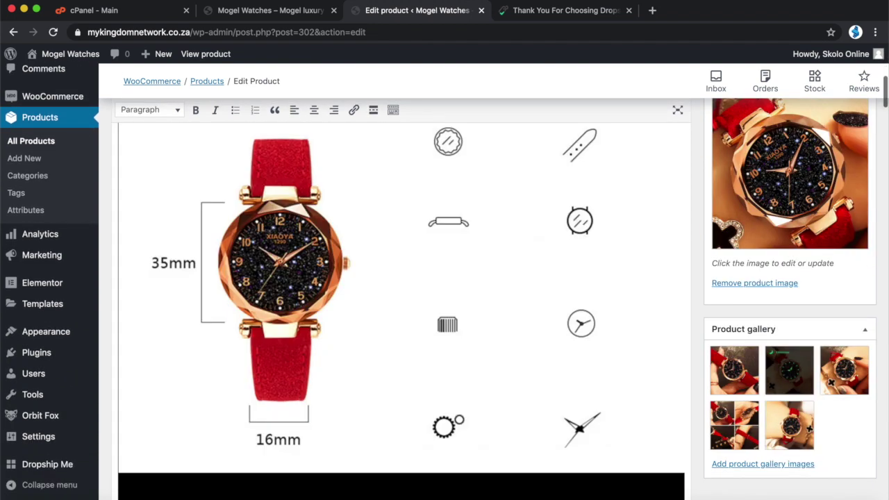
pyautogui.click(411, 308)
pyautogui.scroll(-5, 411, 307)
pyautogui.click(411, 309)
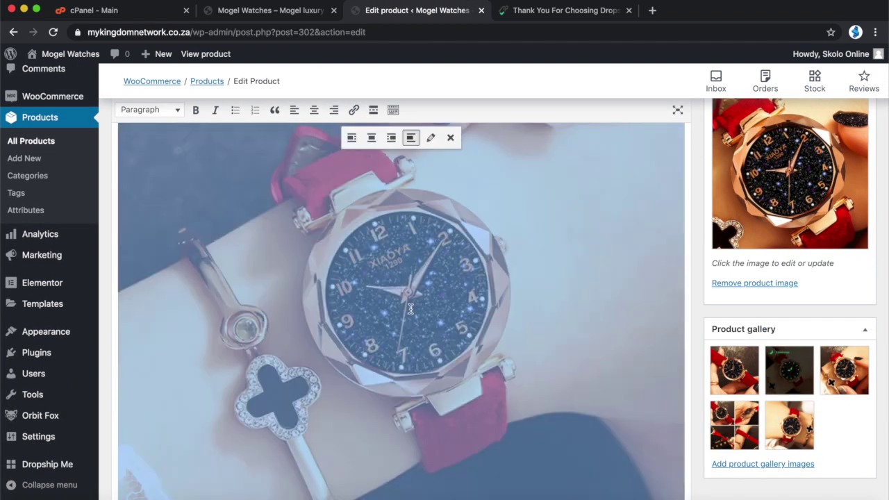
pyautogui.scroll(-5, 411, 309)
pyautogui.scroll(-5, 429, 272)
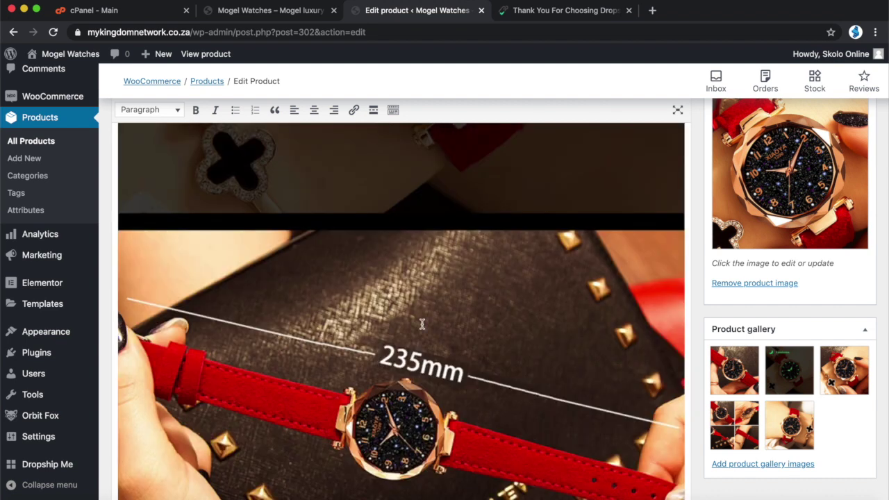
pyautogui.scroll(-5, 422, 323)
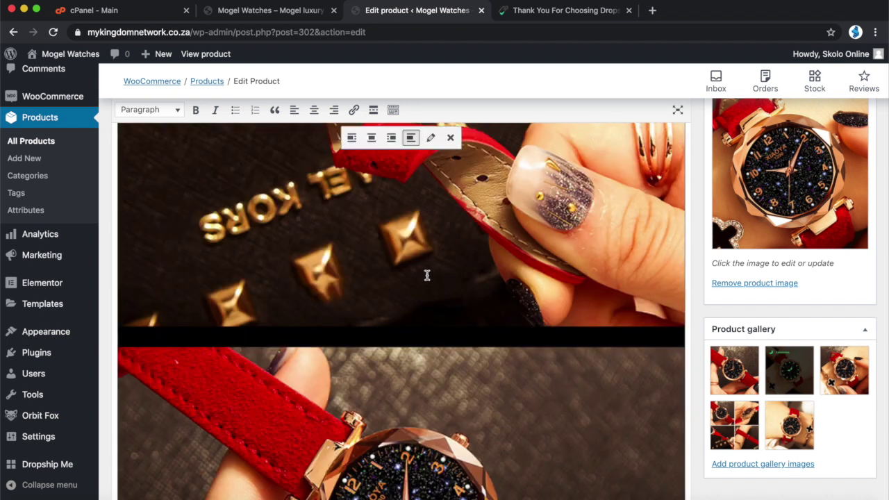
pyautogui.scroll(-5, 427, 271)
pyautogui.scroll(3, 434, 250)
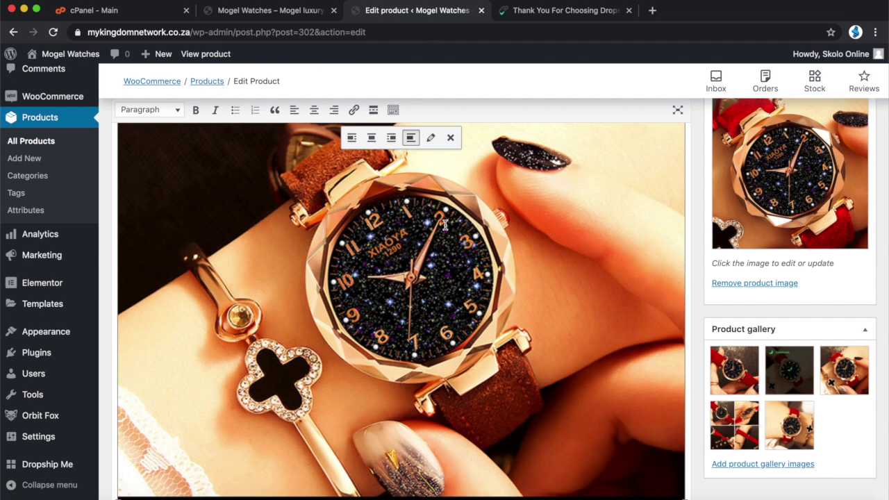
pyautogui.scroll(-10, 446, 225)
pyautogui.scroll(2, 485, 238)
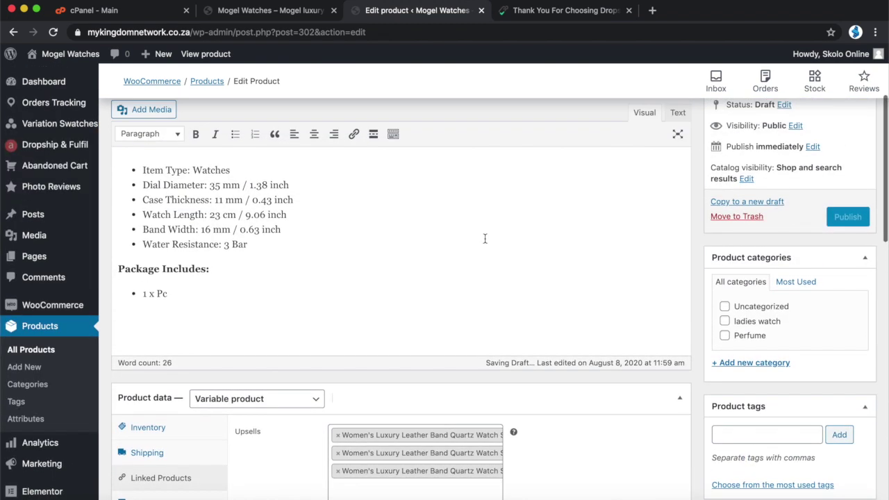
# Step: Publish the Women's Sparkles Watch and update its category to ladies watch instead of Uncategorized
pyautogui.scroll(1, 485, 239)
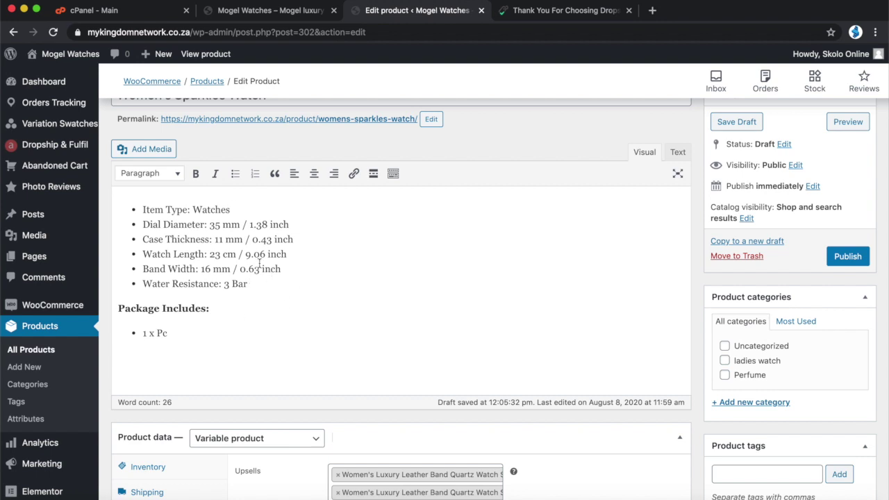
pyautogui.click(852, 259)
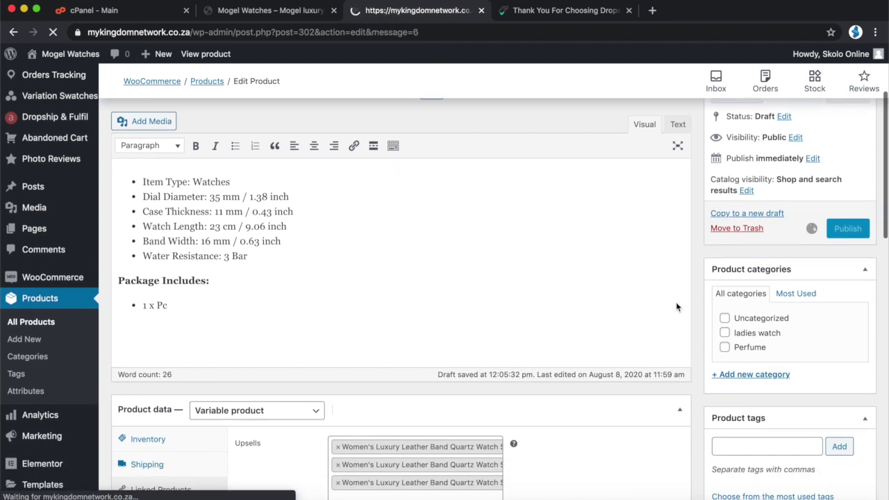
pyautogui.scroll(-2, 771, 399)
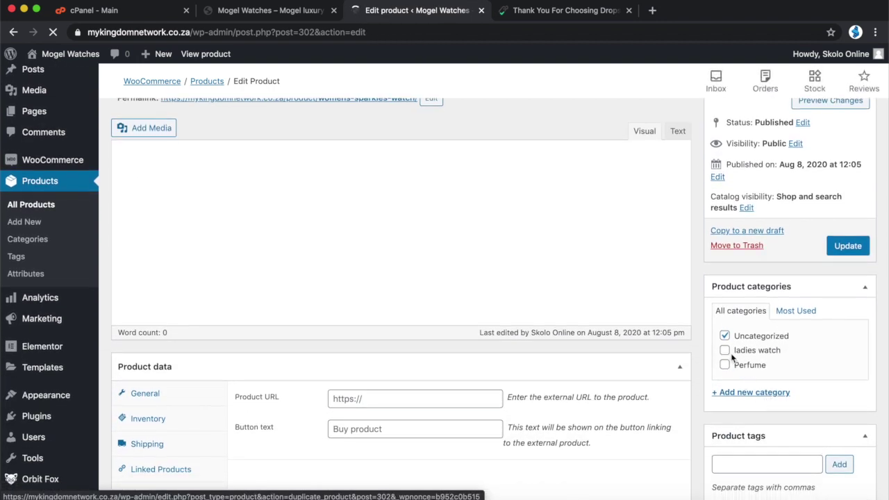
pyautogui.click(726, 379)
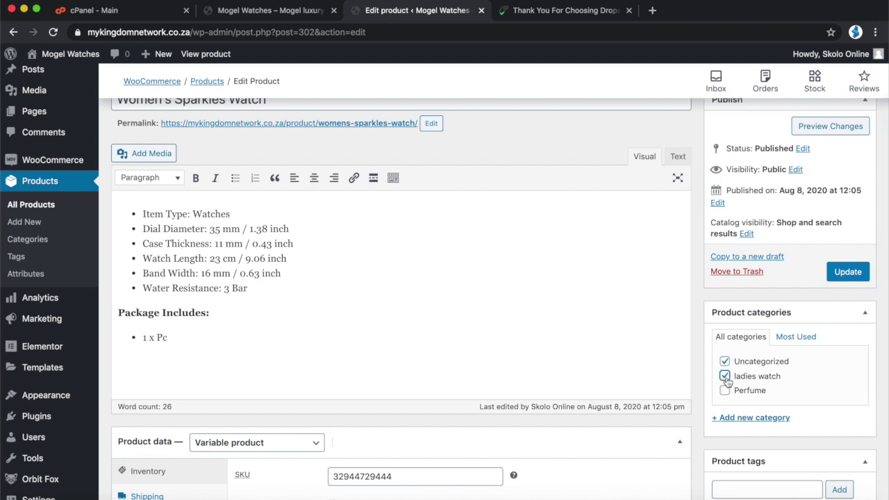
pyautogui.click(725, 362)
pyautogui.scroll(-1, 747, 386)
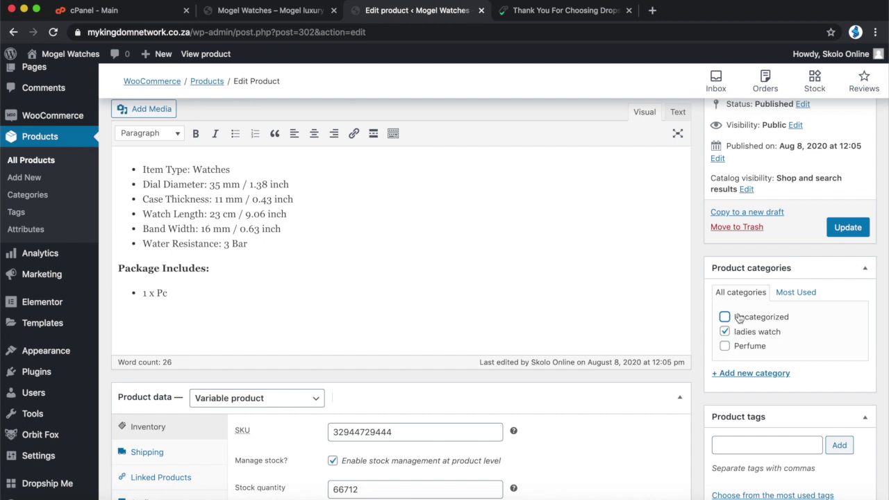
pyautogui.click(847, 228)
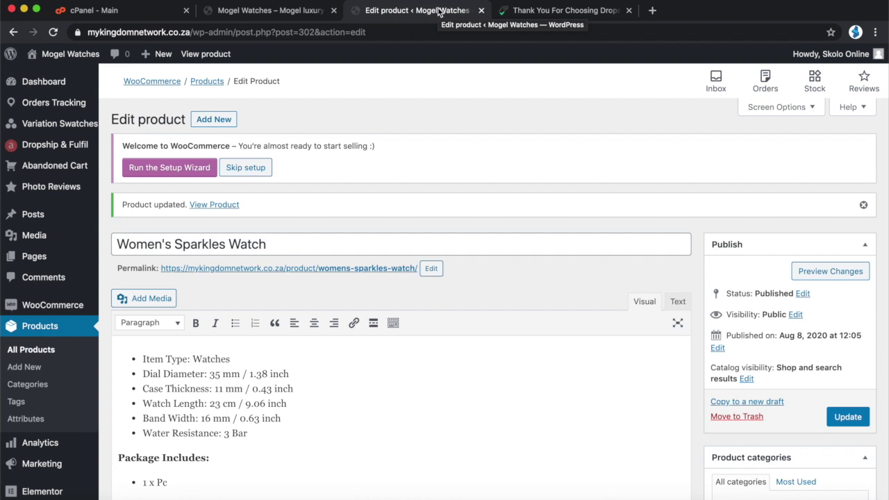
# Step: Check the updated product's category and data, and switch to the Mogel Watches storefront home page
pyautogui.scroll(-10, 625, 162)
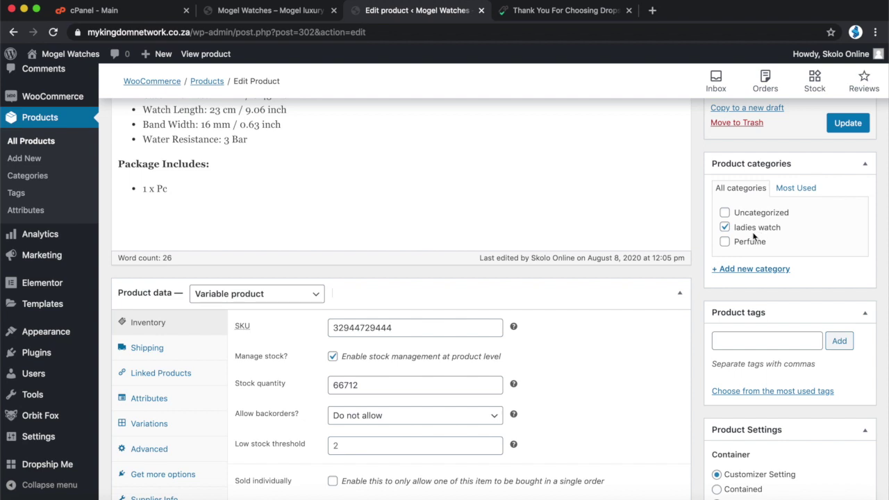
pyautogui.click(272, 15)
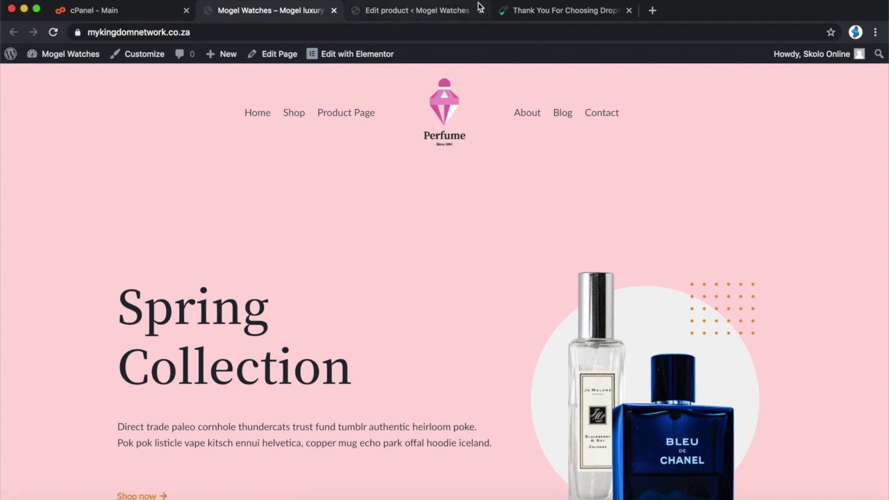
# Step: Review the Women's Sparkles Watch edit page, including its inventory data, product categories and publishing details
pyautogui.click(445, 11)
pyautogui.scroll(-5, 473, 273)
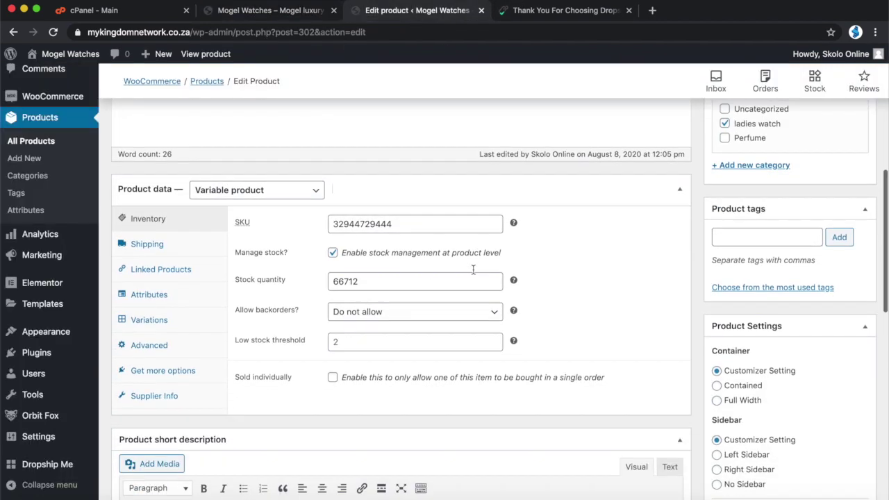
pyautogui.scroll(6, 473, 270)
pyautogui.scroll(1, 473, 270)
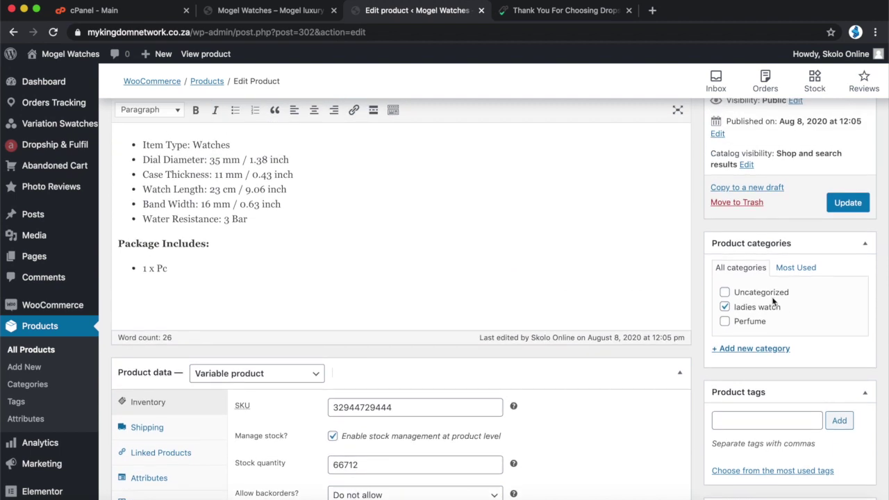
pyautogui.scroll(-1, 483, 274)
pyautogui.scroll(8, 483, 273)
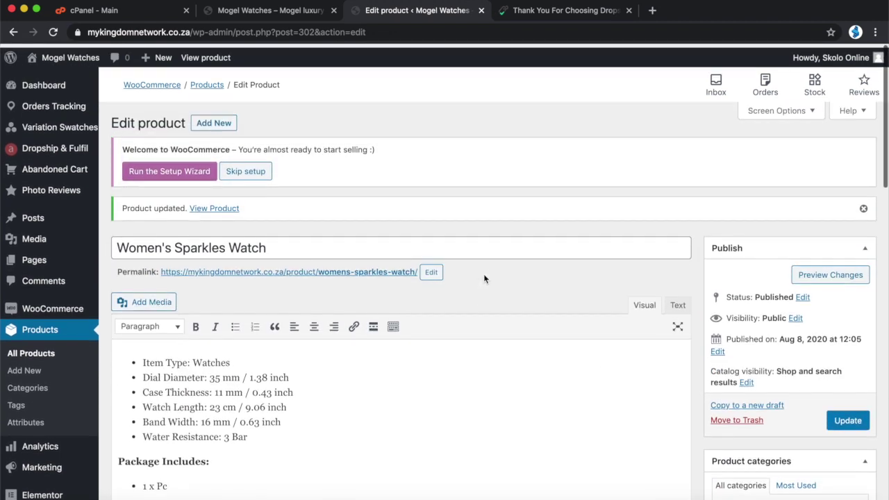
pyautogui.moveTo(38, 164)
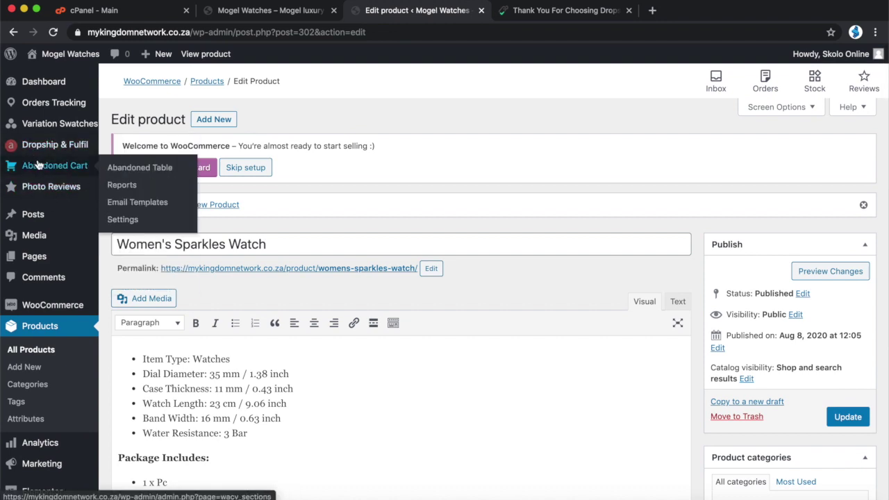
pyautogui.moveTo(59, 231)
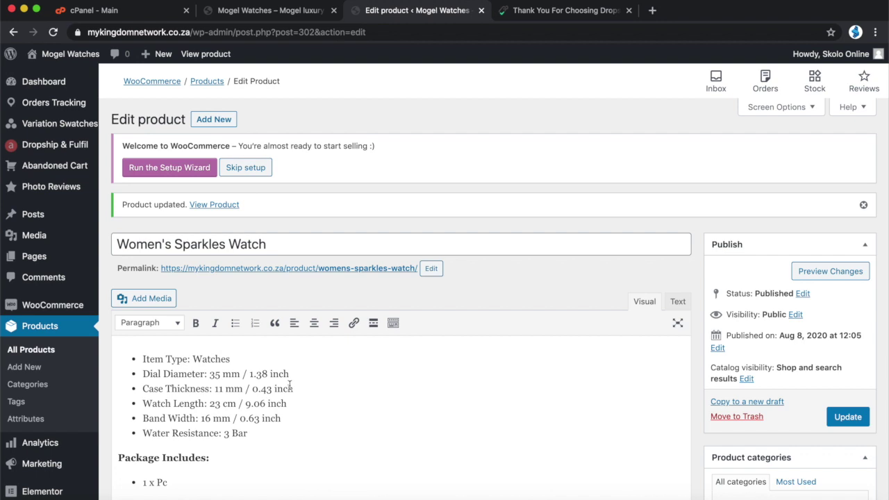
# Step: Open the list of all products and look through the imported watches and their draft or published status
pyautogui.click(35, 350)
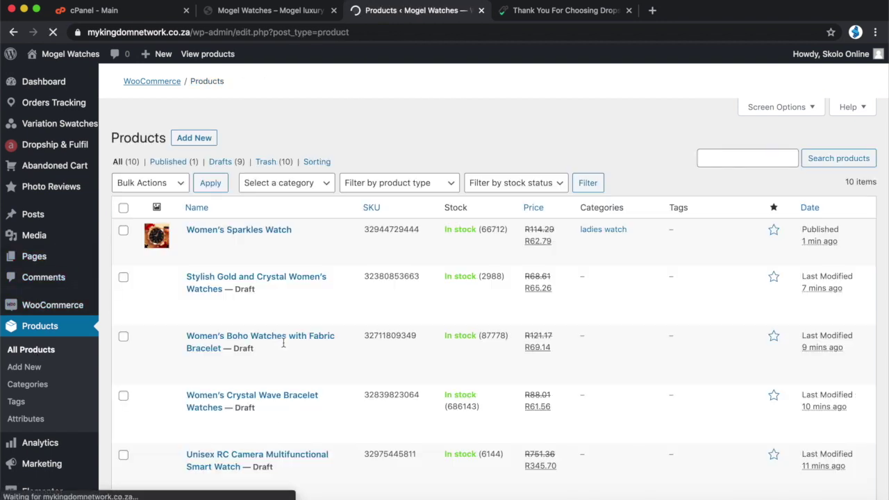
pyautogui.scroll(-3, 285, 346)
pyautogui.scroll(-3, 285, 345)
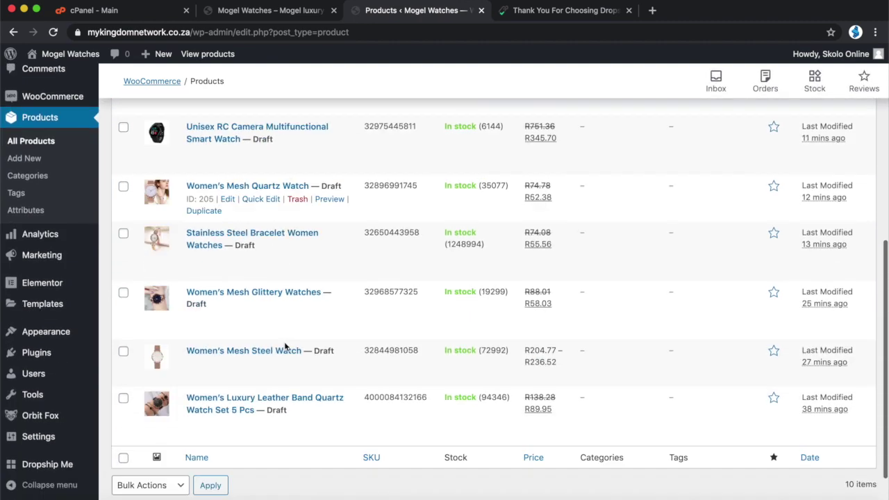
pyautogui.scroll(6, 285, 345)
pyautogui.scroll(-4, 285, 345)
pyautogui.scroll(-2, 285, 345)
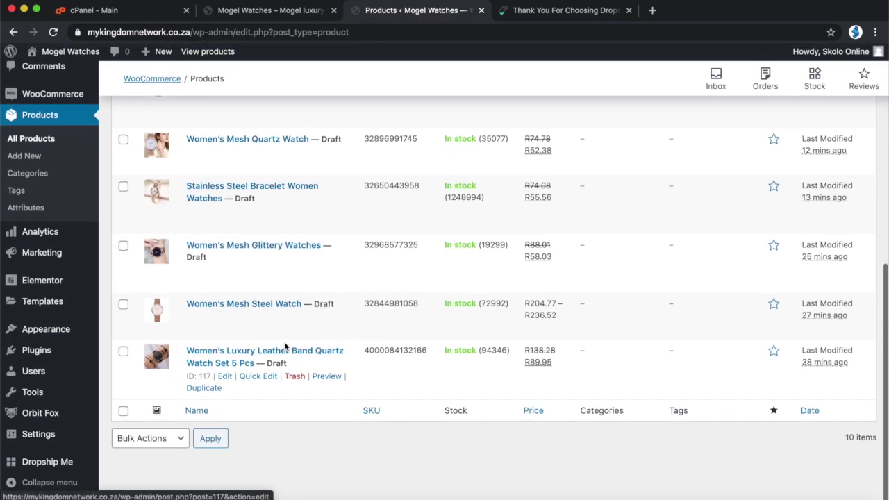
# Step: Reload the storefront home page and check which watches appear in the Featured Products section
pyautogui.click(256, 13)
pyautogui.click(53, 32)
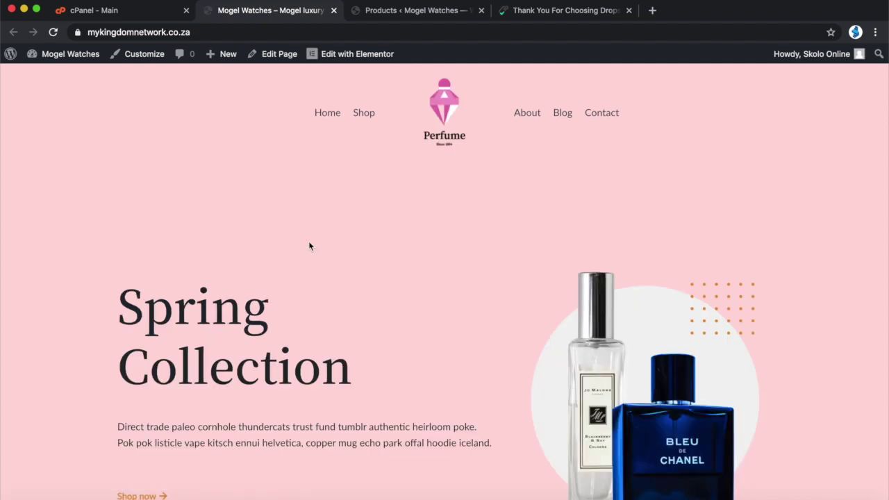
pyautogui.scroll(-10, 310, 246)
pyautogui.scroll(4, 309, 246)
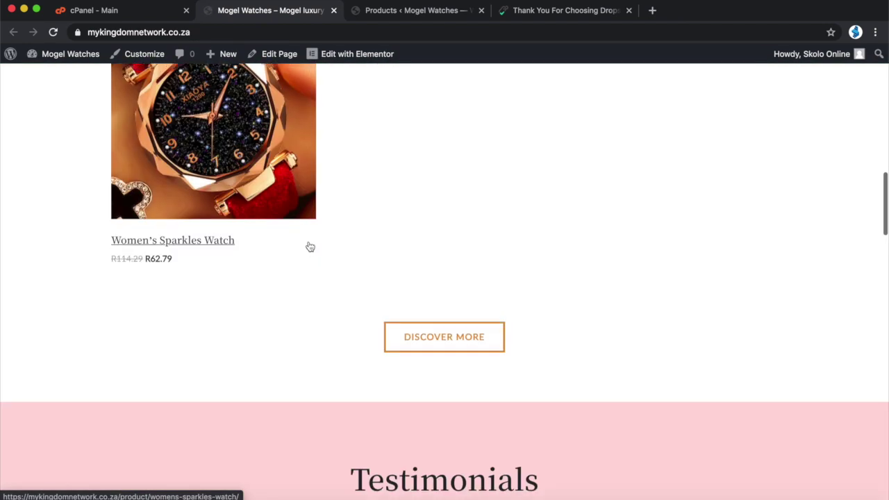
pyautogui.scroll(2, 233, 216)
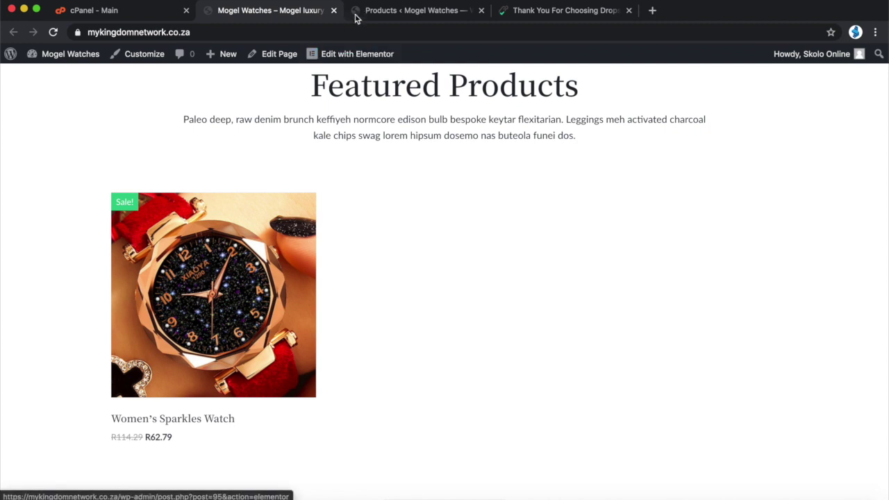
# Step: Compare the draft watches in the admin product list with the storefront home page's banner and menu
pyautogui.click(402, 15)
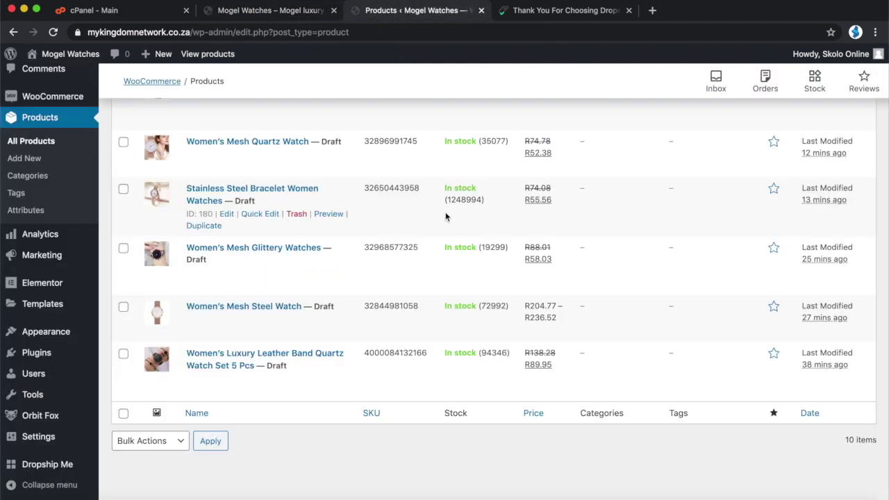
pyautogui.scroll(2, 455, 230)
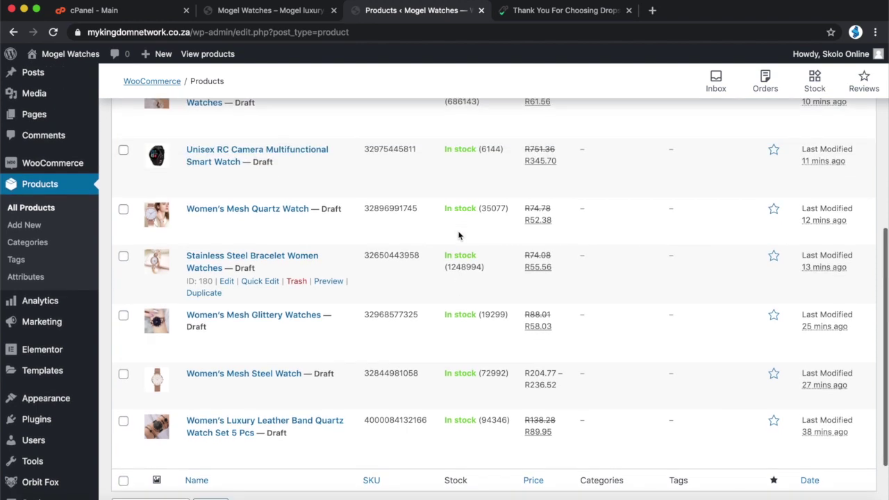
pyautogui.click(280, 10)
pyautogui.scroll(6, 437, 264)
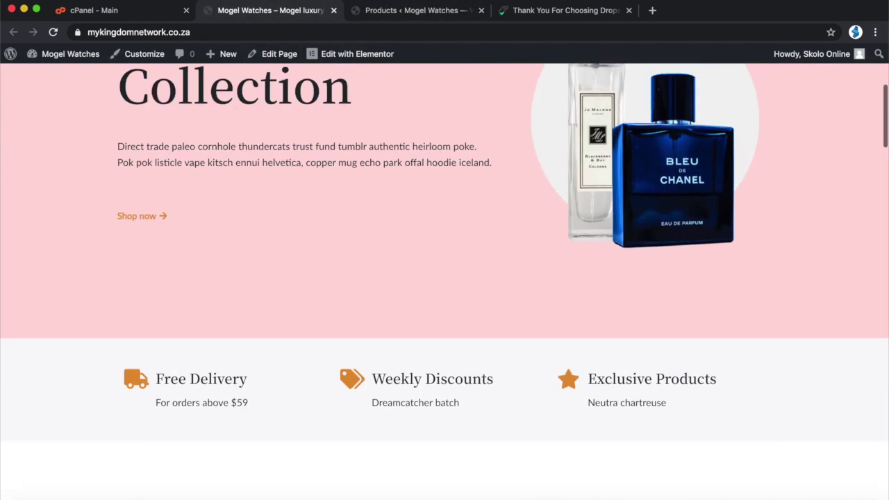
pyautogui.scroll(5, 270, 254)
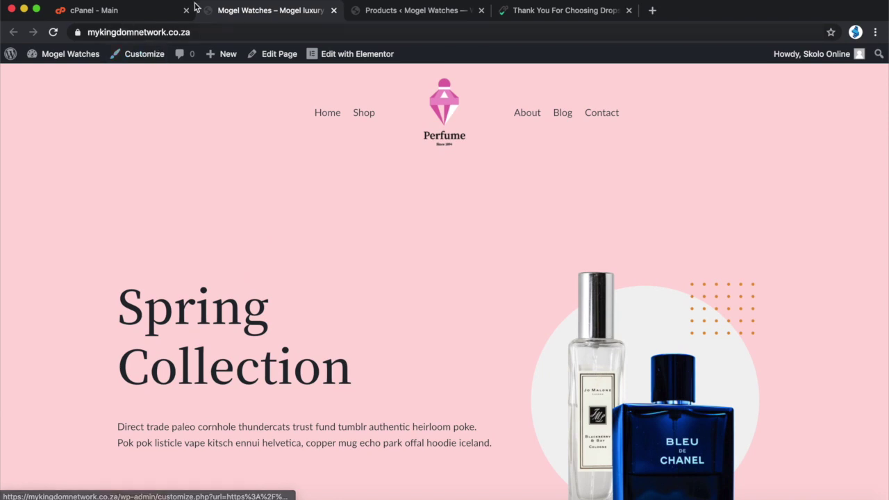
pyautogui.click(403, 10)
pyautogui.scroll(5, 127, 208)
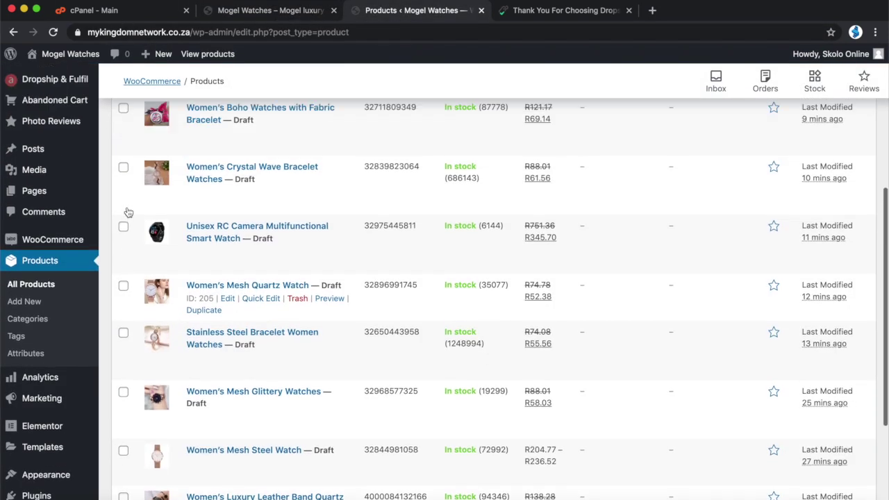
pyautogui.scroll(-3, 69, 338)
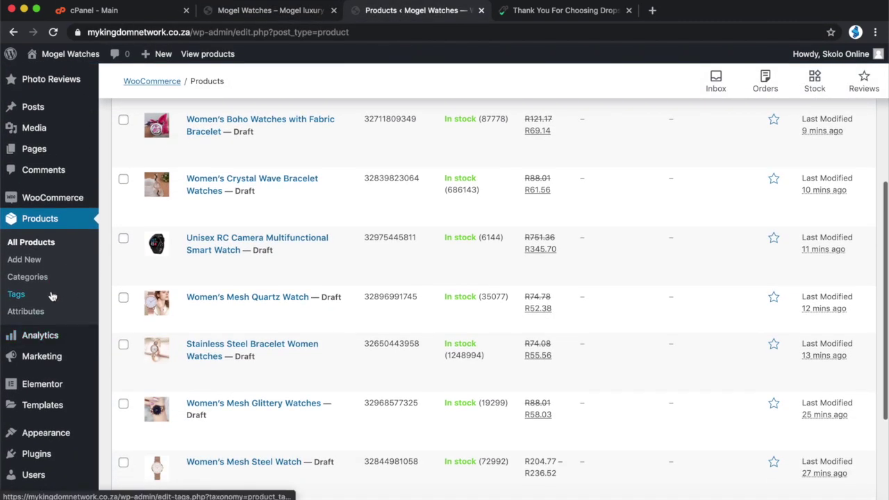
# Step: Open the theme customizer for the Mogel Watches site
pyautogui.scroll(-2, 53, 324)
pyautogui.scroll(-3, 53, 325)
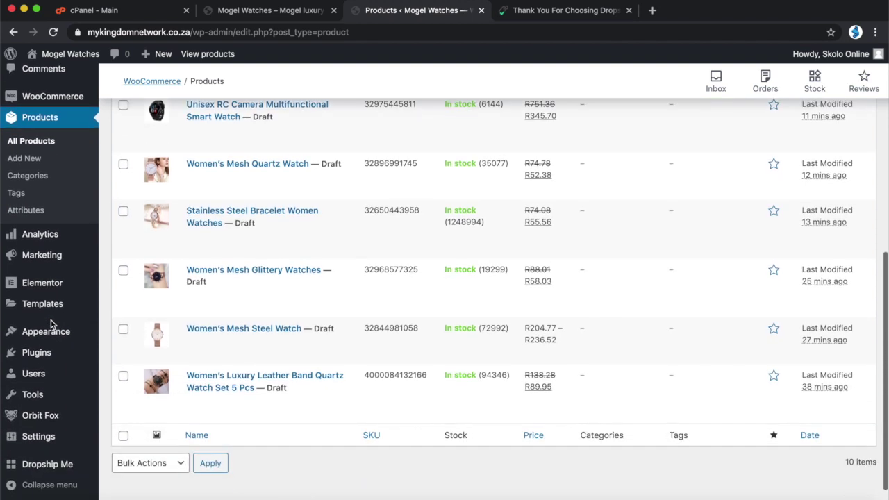
pyautogui.moveTo(46, 339)
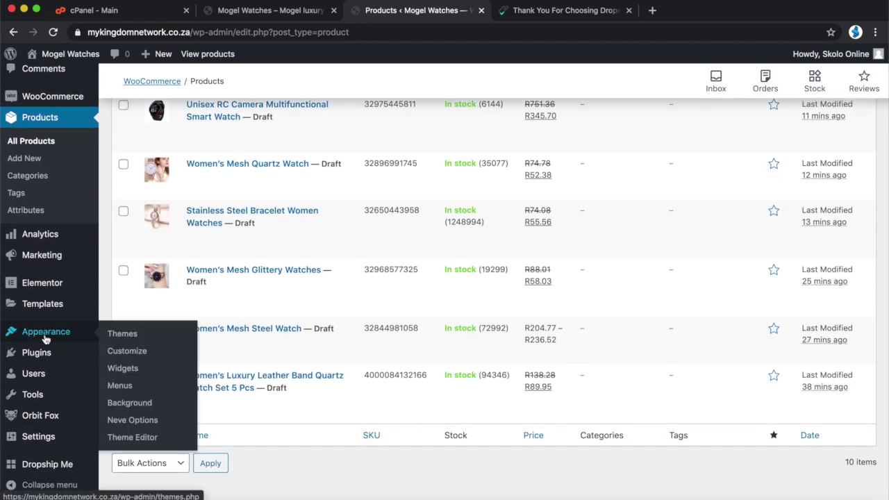
pyautogui.click(127, 352)
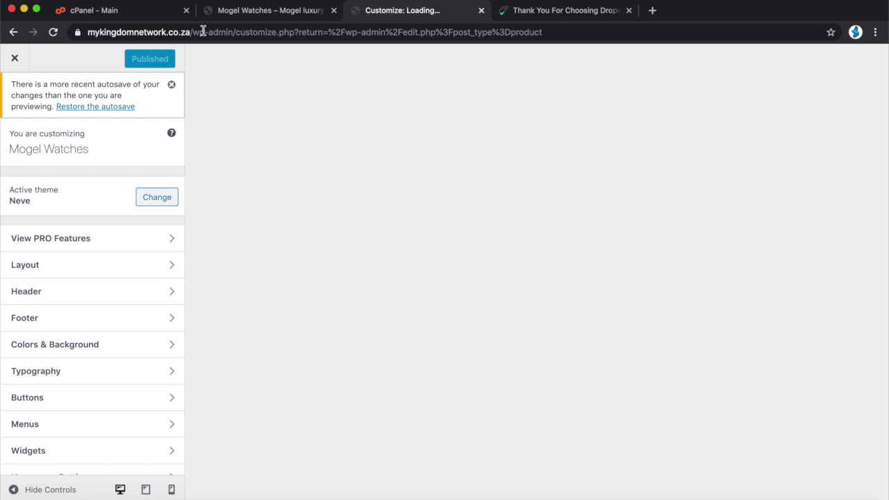
pyautogui.click(255, 14)
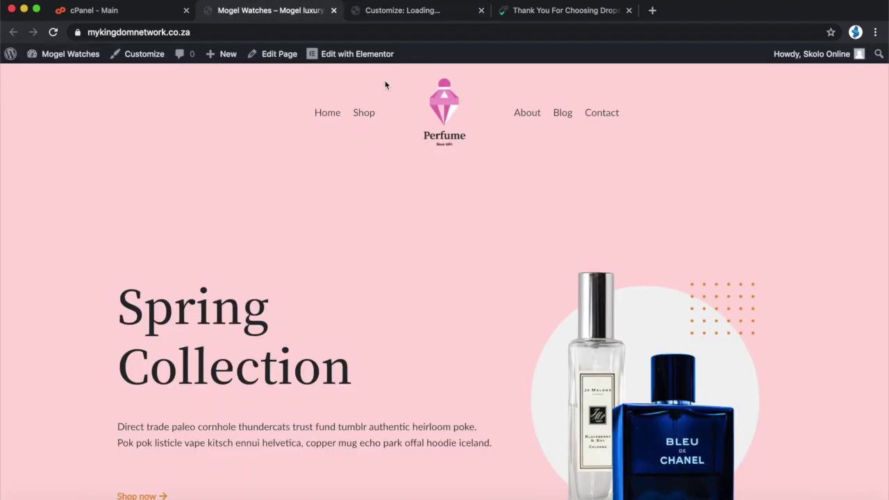
pyautogui.click(384, 14)
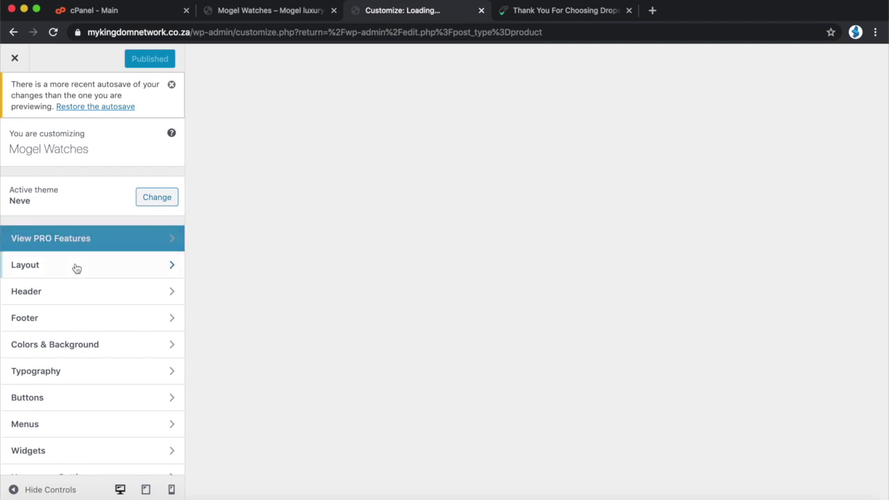
pyautogui.scroll(-3, 76, 269)
pyautogui.scroll(1, 77, 269)
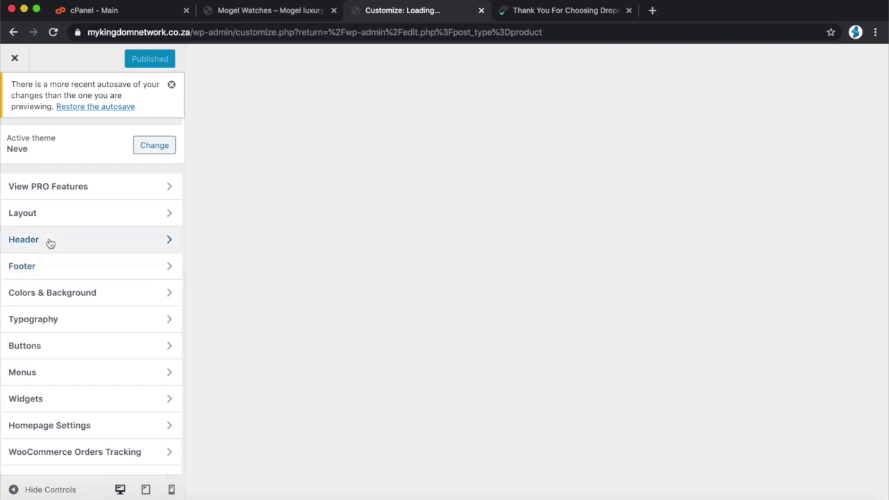
pyautogui.click(50, 244)
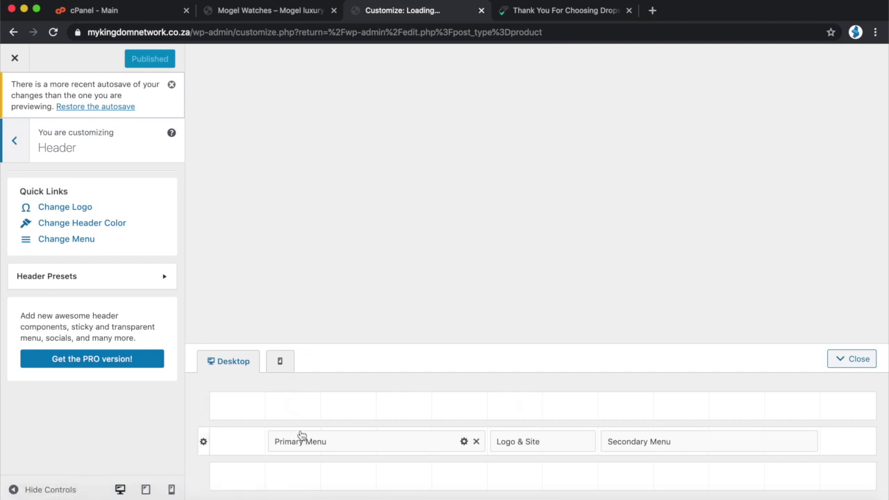
# Step: Reload the customizer and set the header's Logo & Site Identity display to the logo above the site title
pyautogui.click(52, 33)
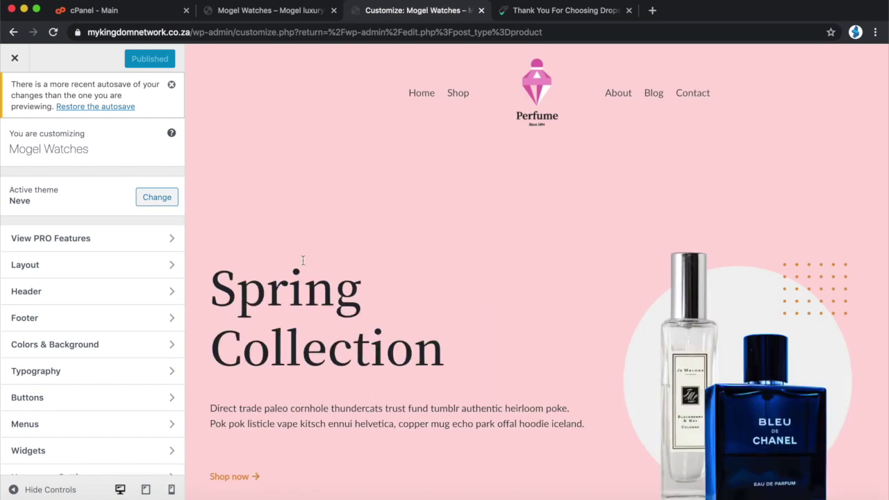
pyautogui.click(33, 292)
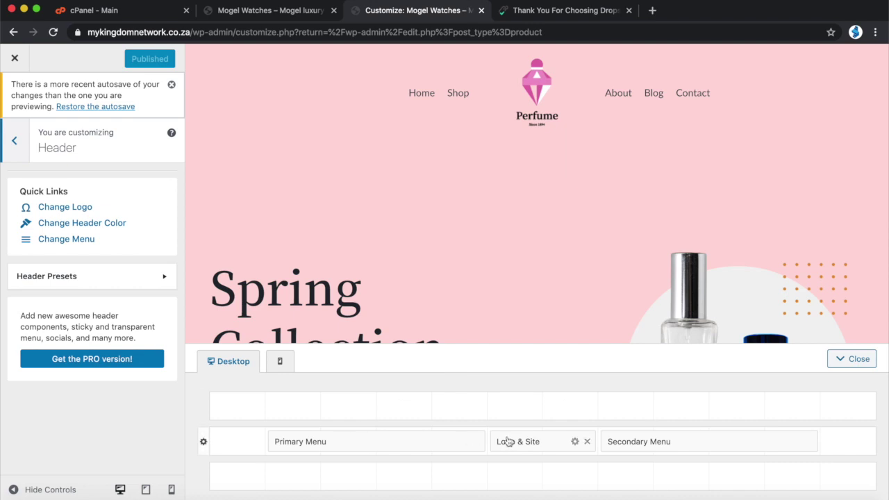
pyautogui.click(576, 442)
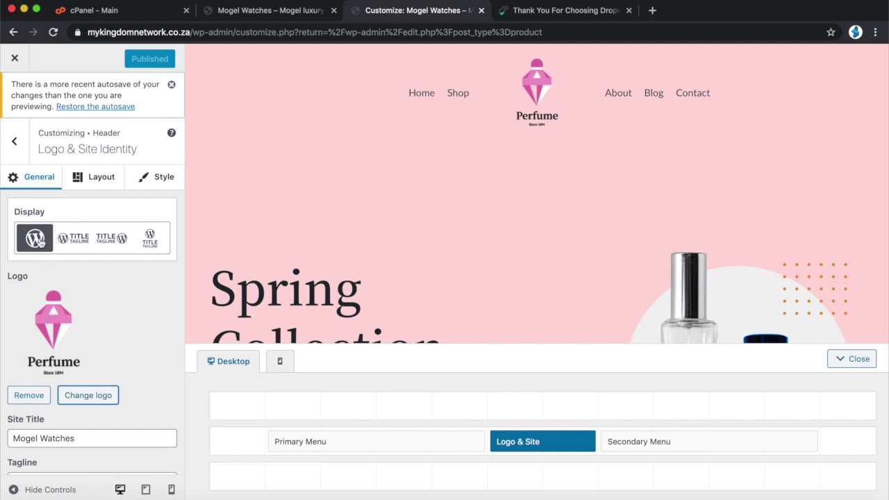
pyautogui.click(159, 237)
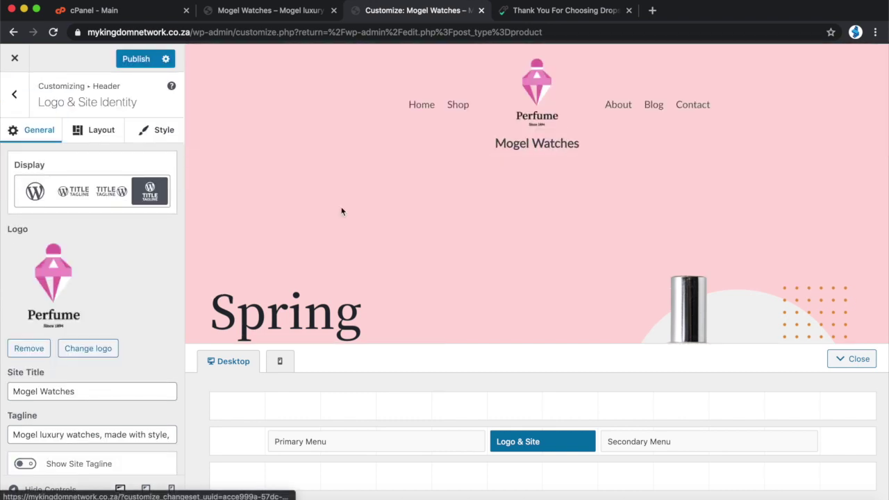
# Step: Choose the silver watch image from the media library as the new logo and set its alt text to "Silver Mogel Beautiful Watch"
pyautogui.click(89, 348)
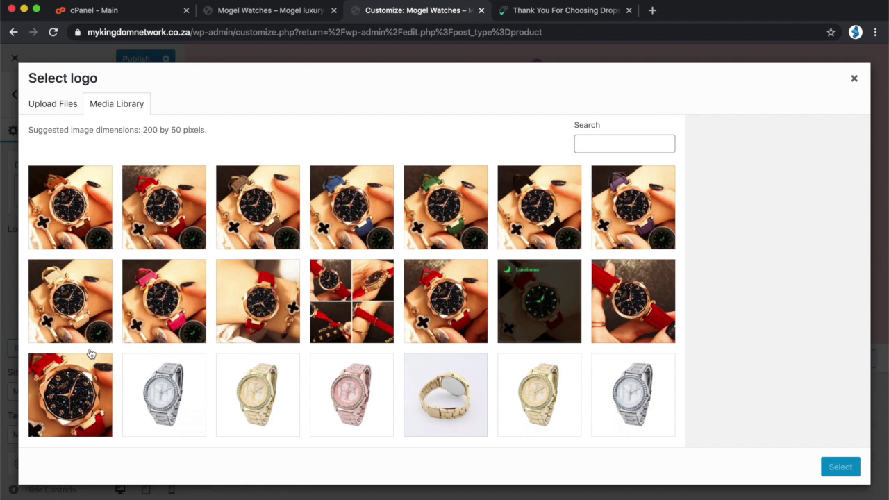
pyautogui.click(167, 410)
pyautogui.click(791, 332)
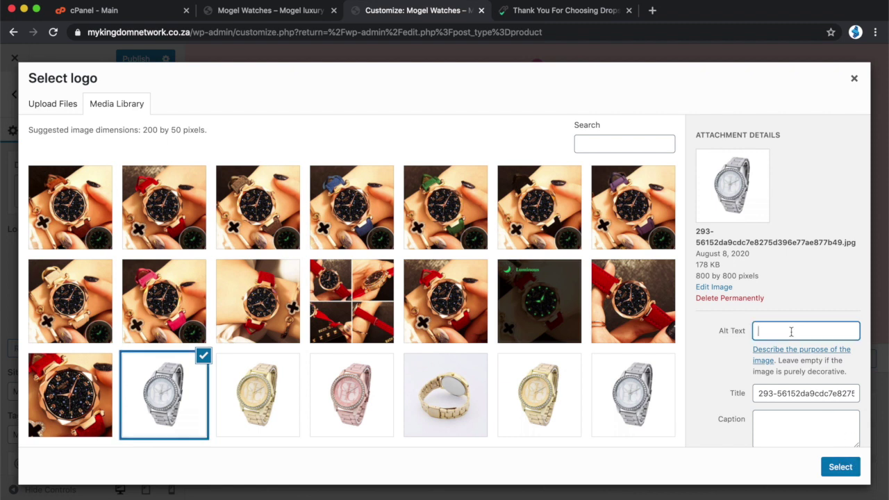
pyautogui.scroll(-1, 791, 332)
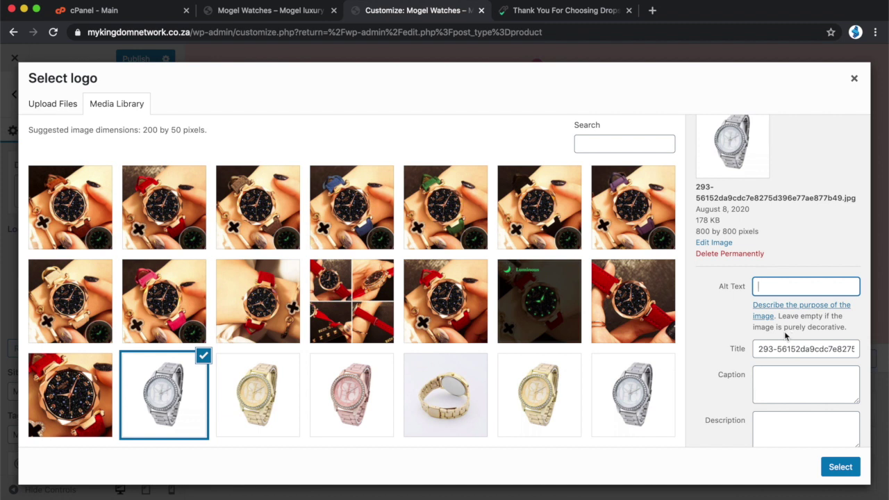
pyautogui.write('Silver Watch')
pyautogui.click(778, 286)
pyautogui.write('Mogel Beautiful Wa')
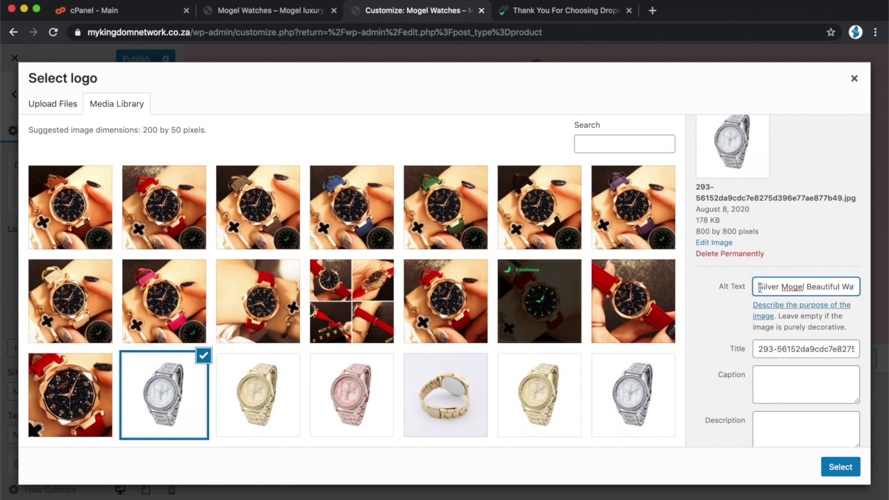
# Step: Copy the image's alt text into its title, keeping the .jpg ending, as "Silver Mogel Beautiful Watch.jpg"
pyautogui.moveTo(759, 287); pyautogui.dragTo(886, 292)
pyautogui.hotkey('ctrl', 'c')
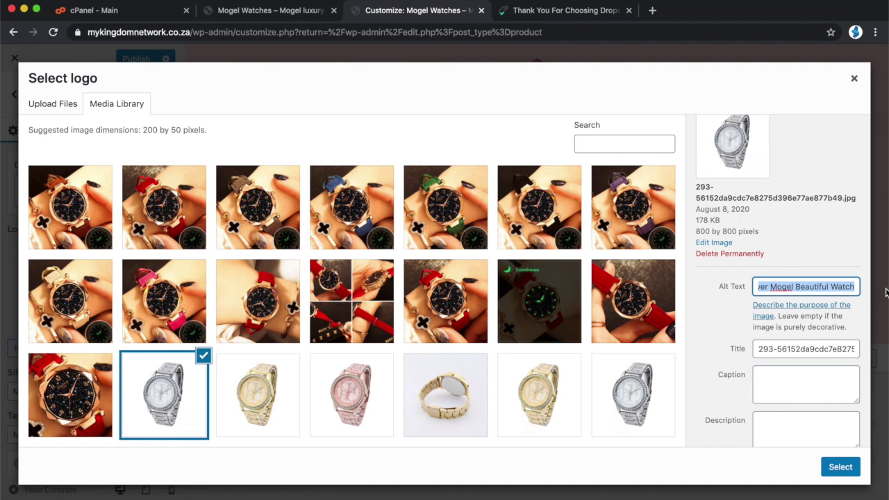
pyautogui.scroll(-2, 770, 394)
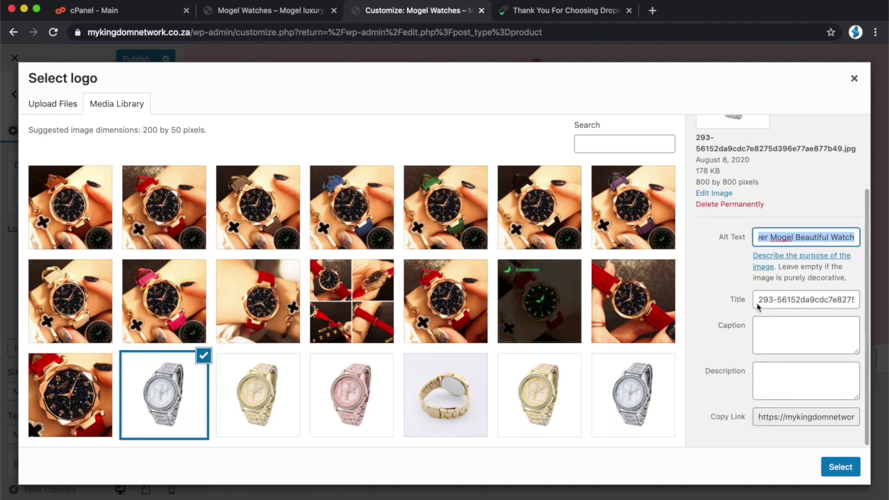
pyautogui.moveTo(759, 306); pyautogui.dragTo(884, 306)
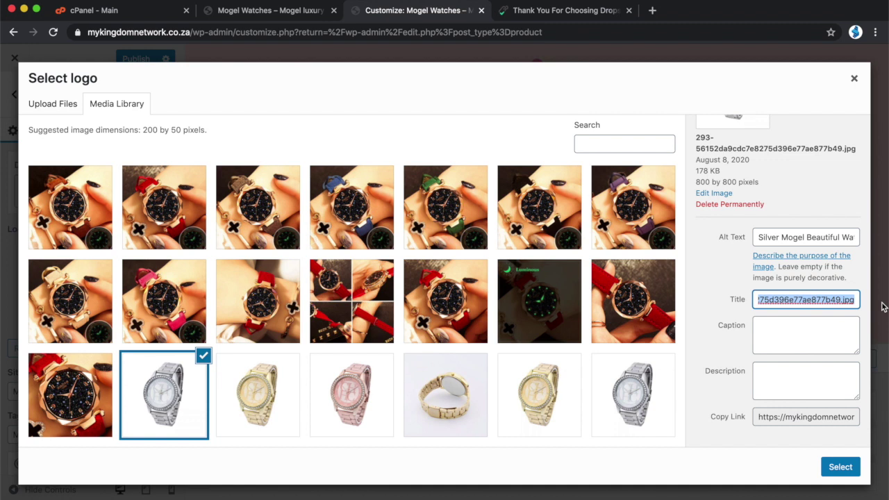
pyautogui.click(842, 300)
pyautogui.moveTo(842, 299); pyautogui.dragTo(722, 303)
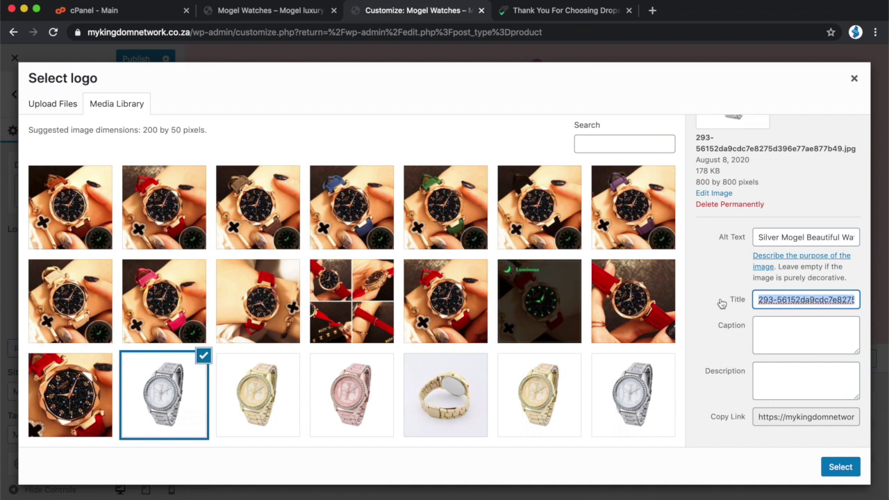
pyautogui.hotkey('ctrl', 'v')
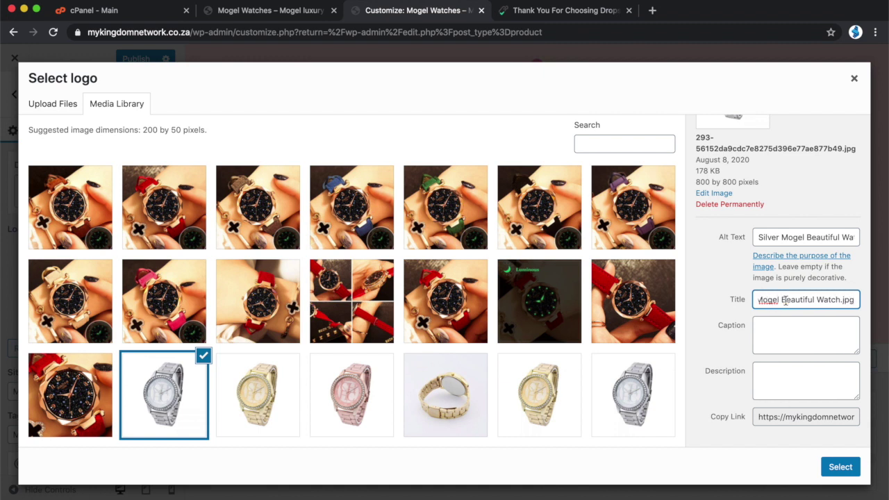
# Step: Fill the image's description and caption with "Silver Mogel Beautiful Watch", without a leading space in the caption
pyautogui.click(786, 331)
pyautogui.click(784, 369)
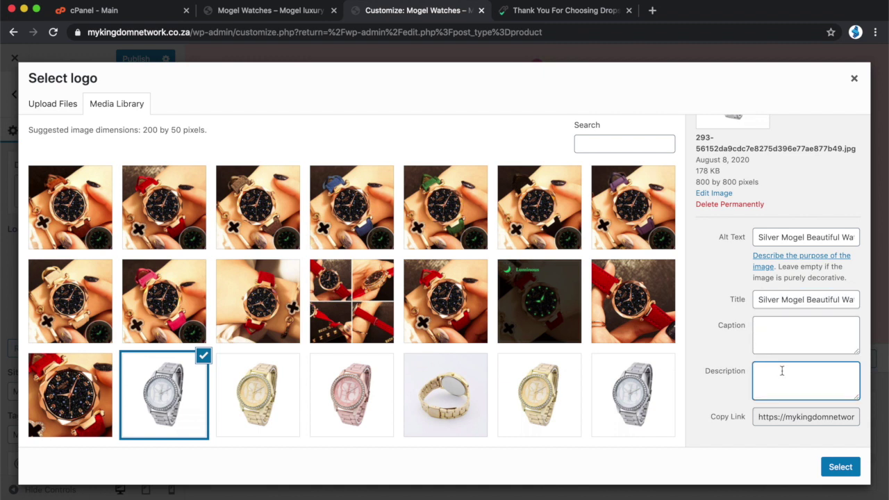
pyautogui.hotkey('ctrl', 'v')
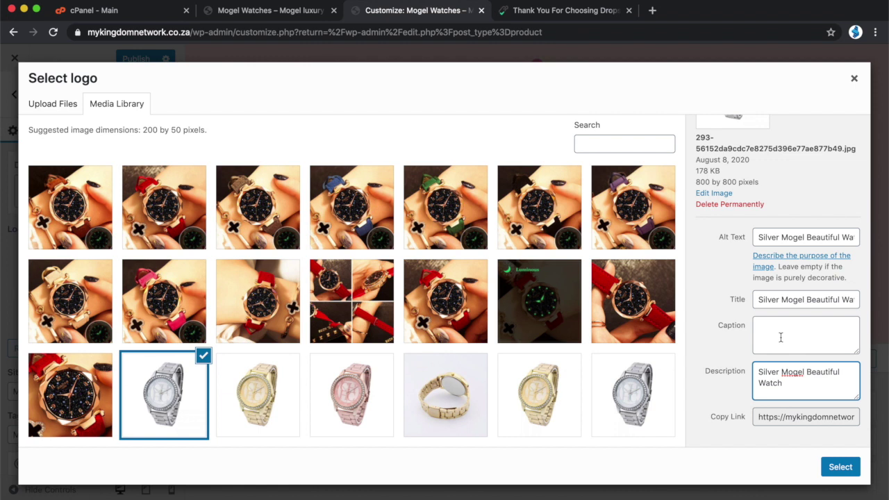
pyautogui.click(781, 336)
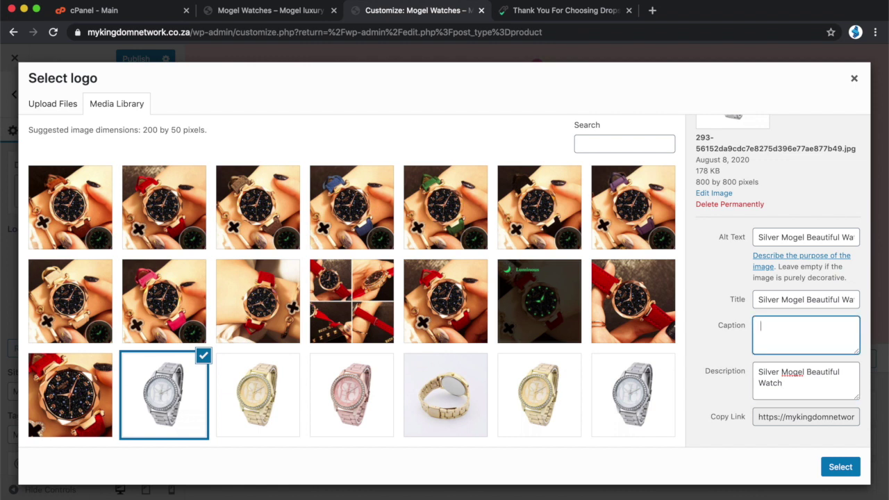
pyautogui.hotkey('ctrl', 'v')
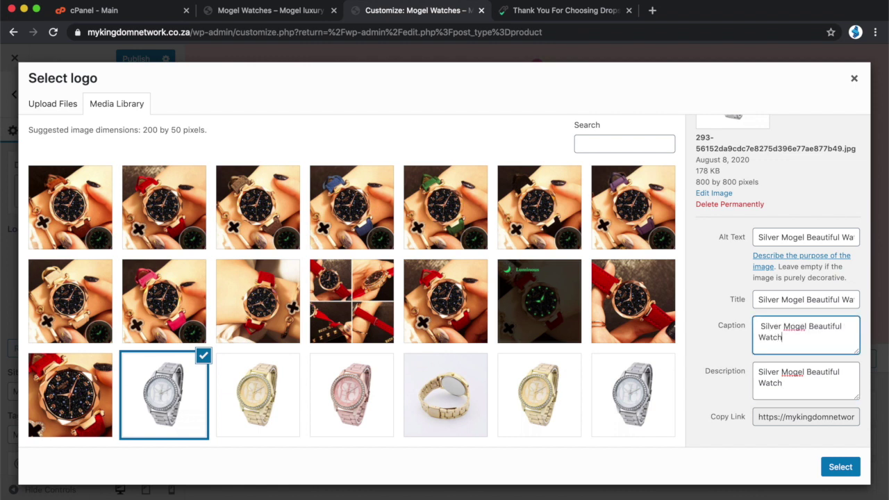
pyautogui.click(762, 326)
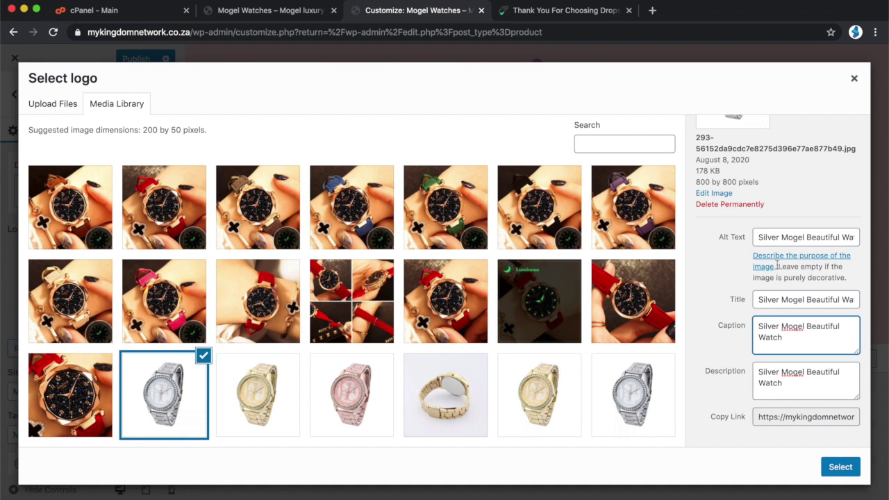
# Step: Crop the selected image to full width with the whole watch inside, apply it as the logo, and publish the header changes
pyautogui.click(839, 467)
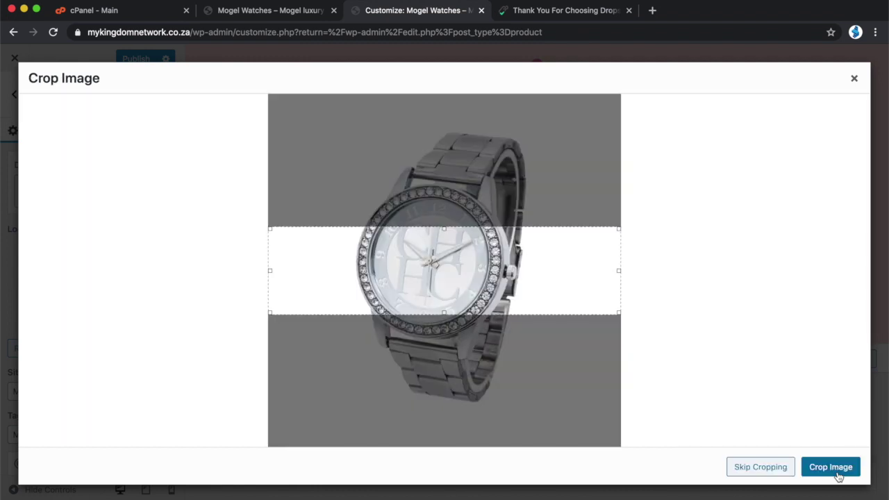
pyautogui.moveTo(619, 229); pyautogui.dragTo(619, 127)
pyautogui.moveTo(619, 315); pyautogui.dragTo(646, 410)
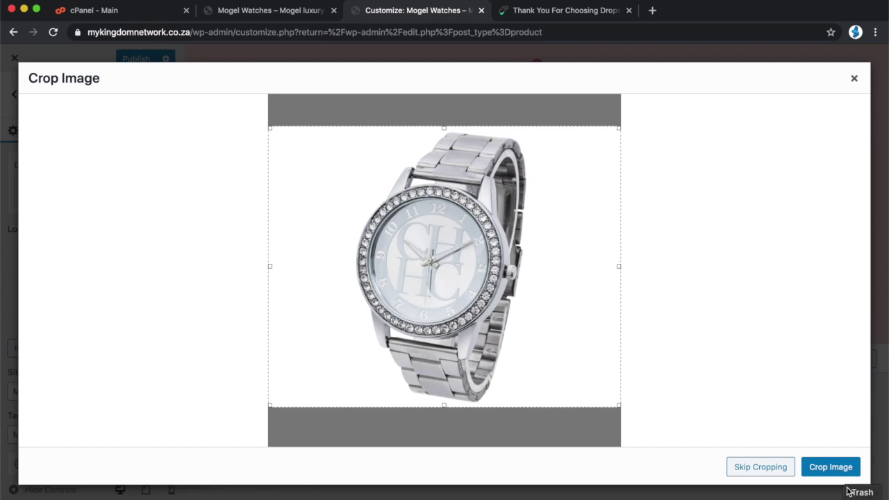
pyautogui.click(831, 467)
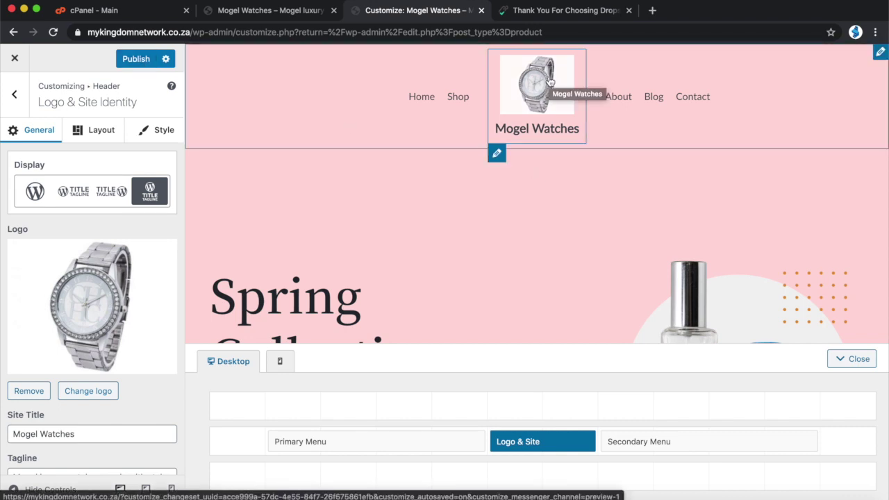
pyautogui.click(136, 61)
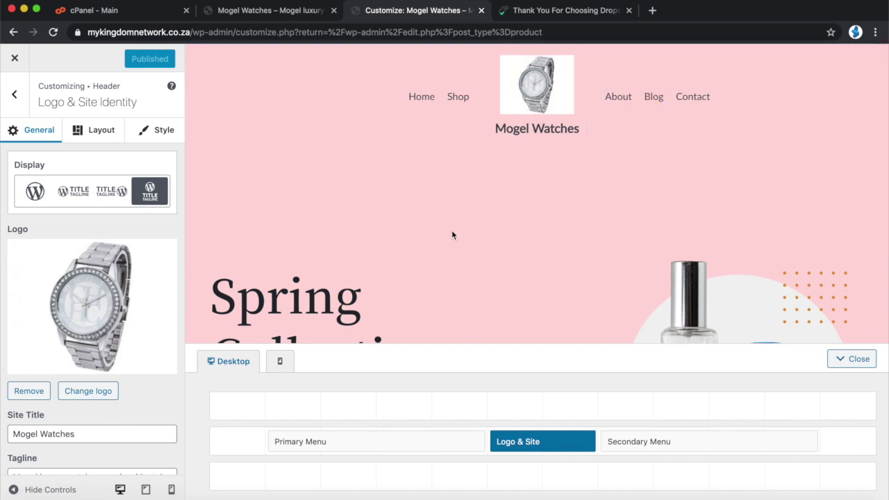
# Step: Close the customizer and open the list of all site pages
pyautogui.scroll(-5, 533, 262)
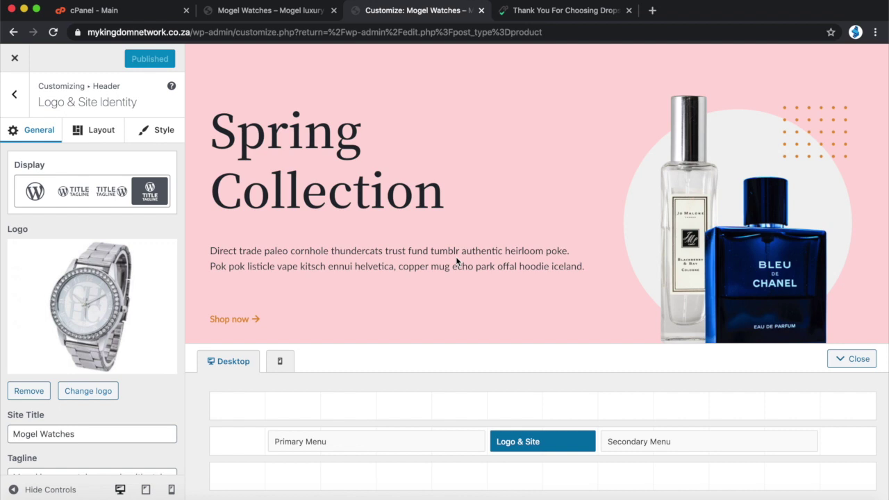
pyautogui.scroll(5, 456, 261)
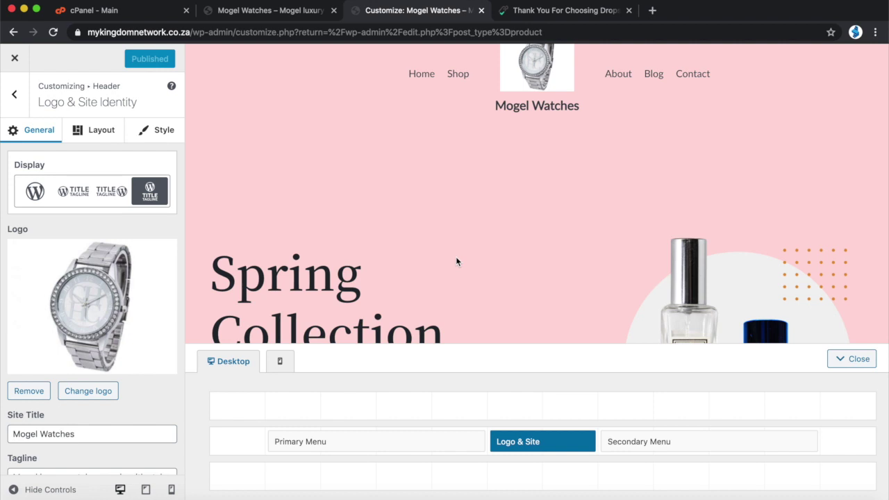
pyautogui.click(23, 97)
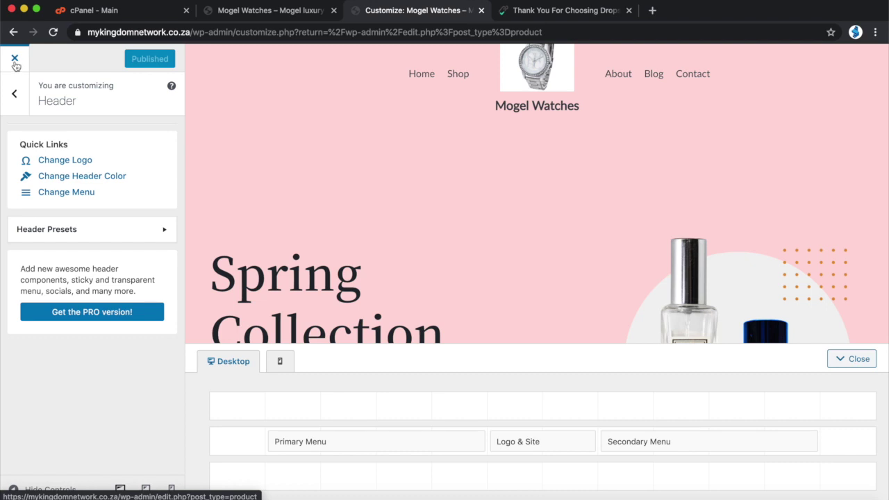
pyautogui.click(16, 63)
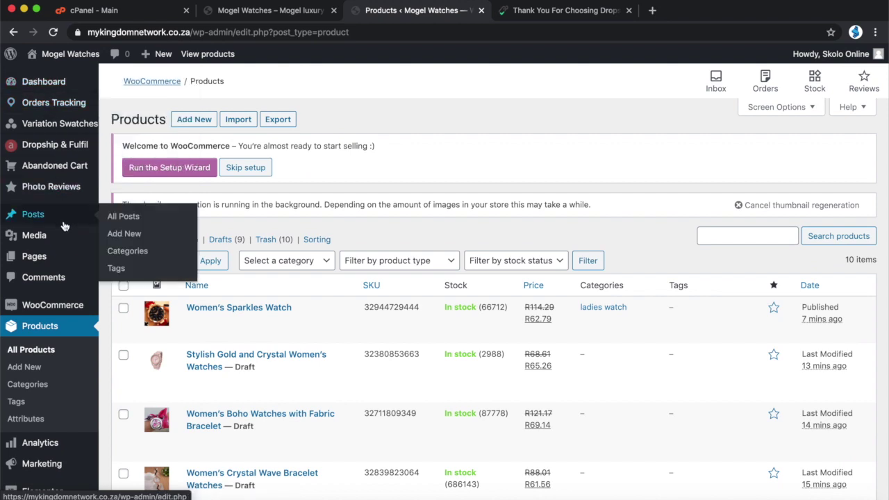
pyautogui.click(125, 260)
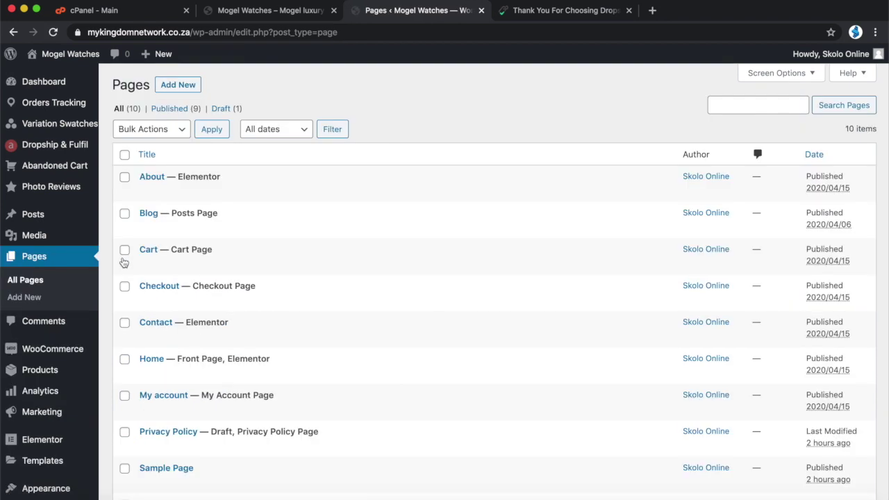
pyautogui.scroll(-4, 248, 338)
pyautogui.scroll(2, 249, 347)
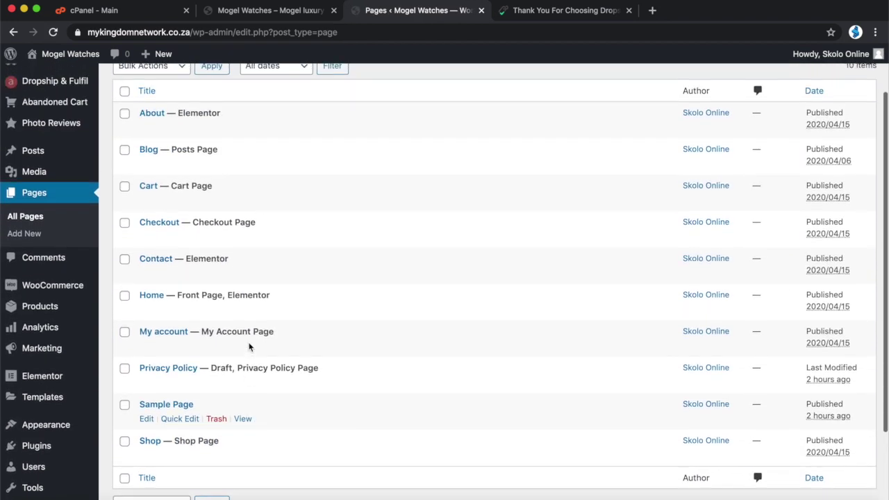
# Step: Open the Home page from the page list in the Elementor editor and bring up its "Spring Collection" hero section
pyautogui.click(151, 294)
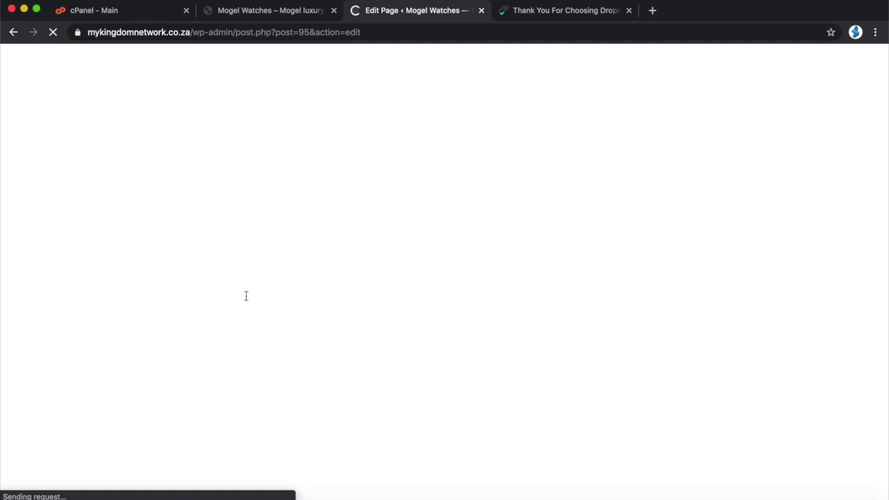
pyautogui.click(332, 310)
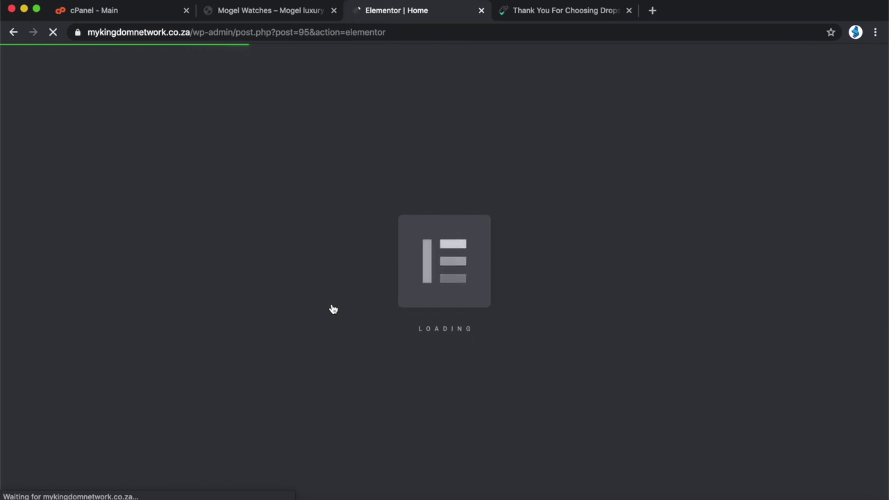
pyautogui.scroll(-4, 332, 309)
pyautogui.scroll(2, 332, 309)
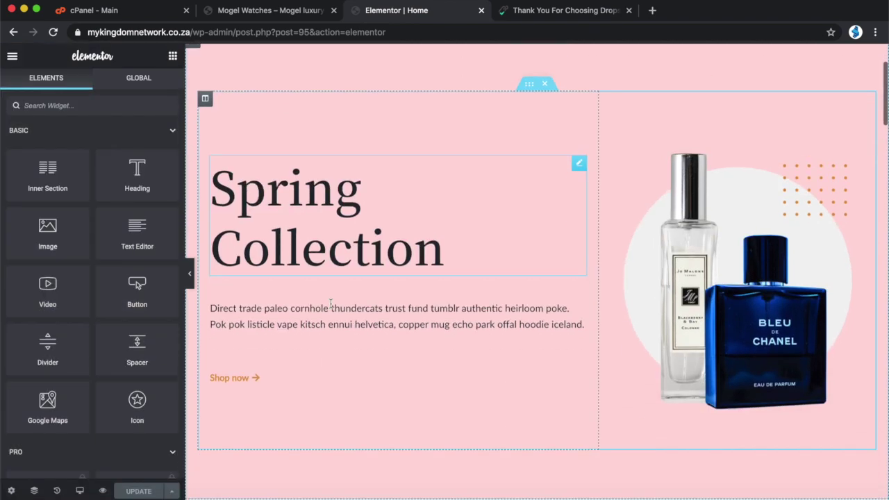
# Step: Replace the hero heading "Spring Collection" with "Ladies Watches"
pyautogui.click(438, 253)
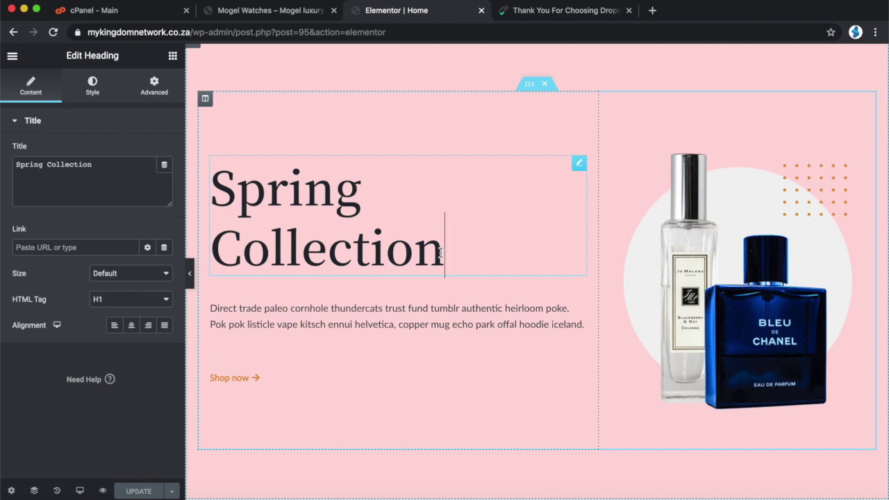
pyautogui.moveTo(448, 250); pyautogui.dragTo(214, 189)
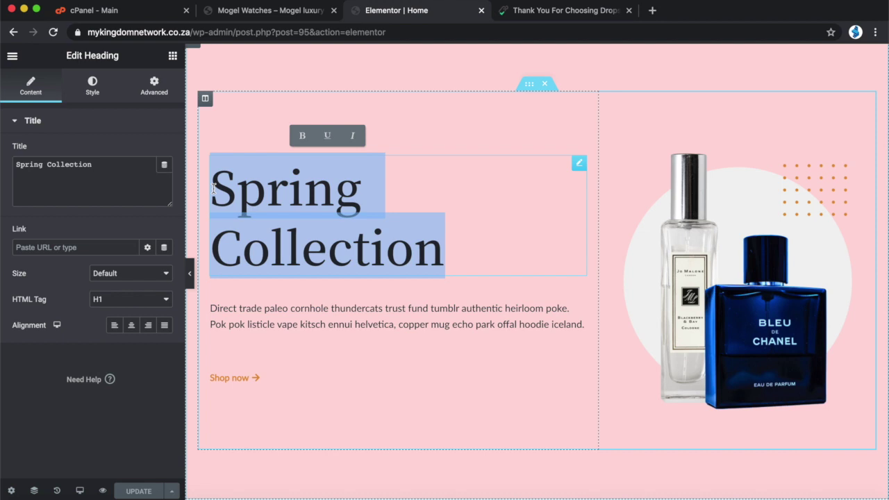
pyautogui.write('W')
pyautogui.press('BackSpace')
pyautogui.write('Ladies W')
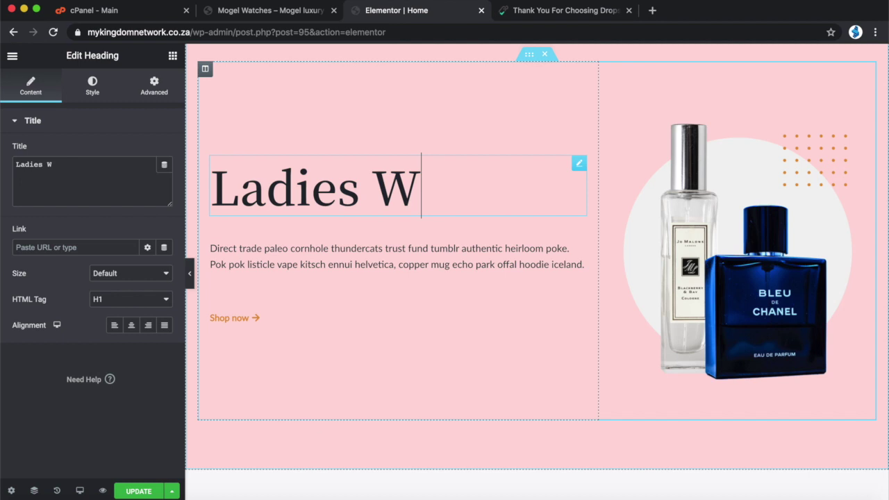
pyautogui.write('atches')
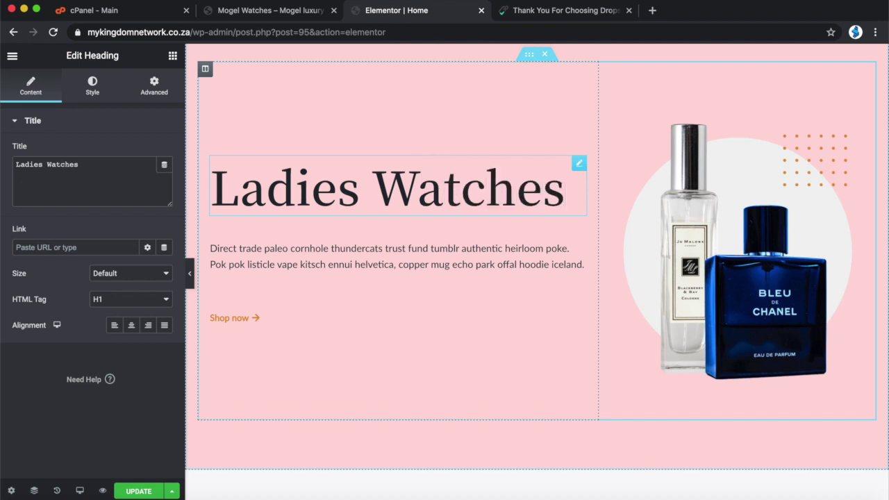
# Step: Replace the hero paragraph's placeholder text with "Beautiful collection of ladies premium brand watches, designed for comfort and built for style"
pyautogui.click(299, 248)
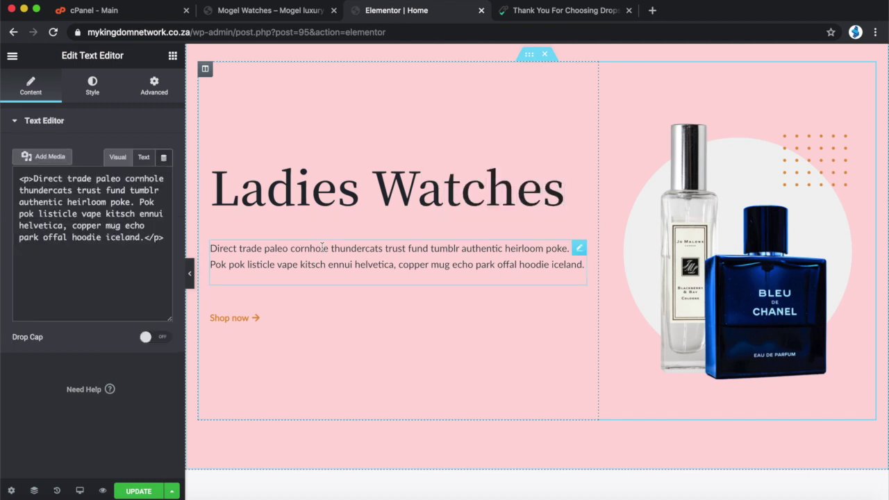
pyautogui.moveTo(585, 264); pyautogui.dragTo(200, 234)
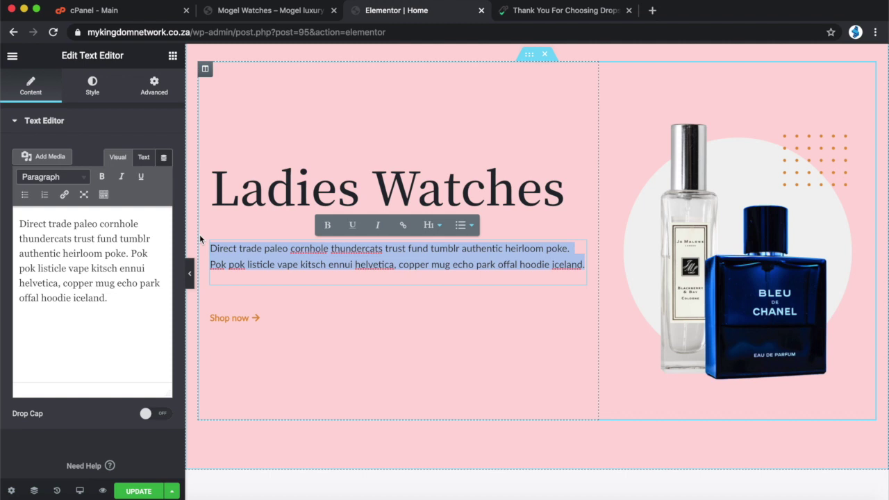
pyautogui.write('Beaut')
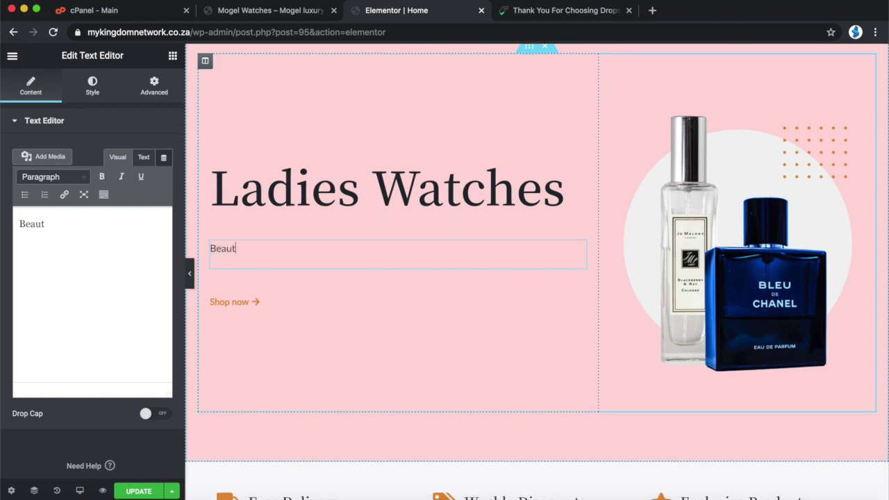
pyautogui.write('iful colle')
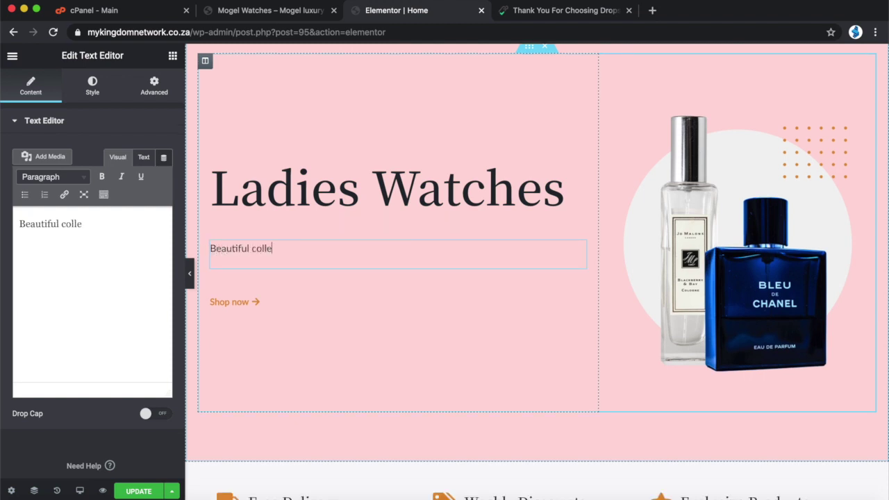
pyautogui.write('ction of ladie')
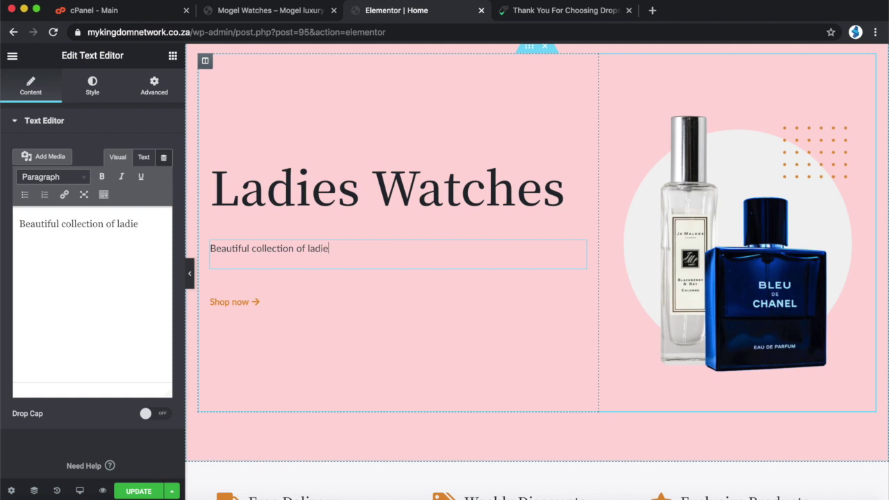
pyautogui.write('s premiu')
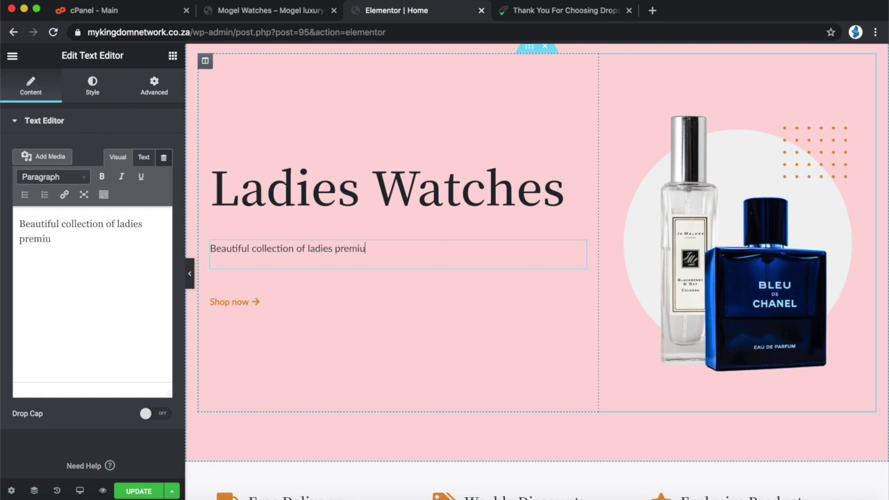
pyautogui.write('m brand watche')
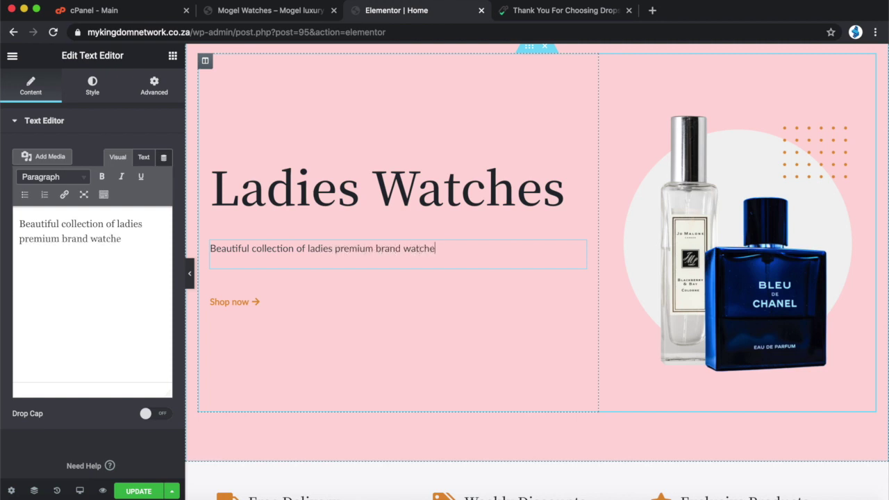
pyautogui.write('s, designed for comform')
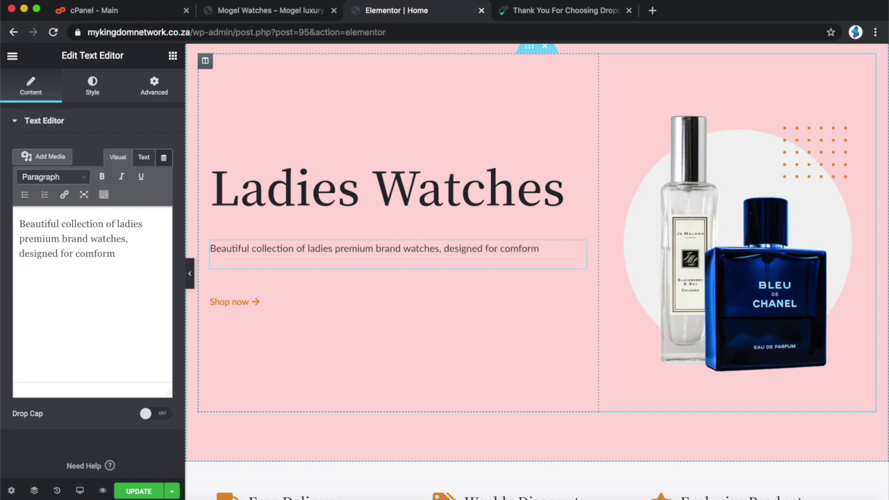
pyautogui.press('BackSpace')
pyautogui.write('t and bui')
pyautogui.write('l')
pyautogui.press('BackSpace')
pyautogui.write('k')
pyautogui.press('BackSpace')
pyautogui.write('lt for style')
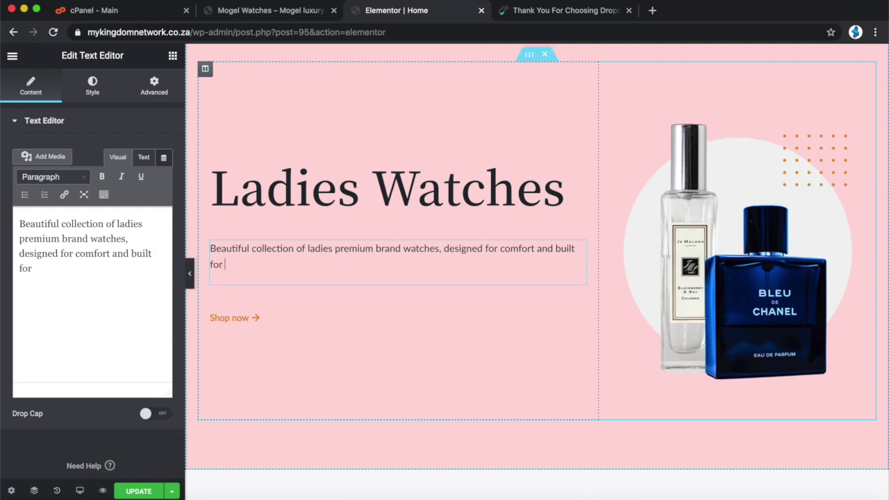
# Step: End the hero paragraph's first sentence with a period and add "Get your watch in store today, with free countrywide shipping."
pyautogui.write('.')
pyautogui.write('Get your wact')
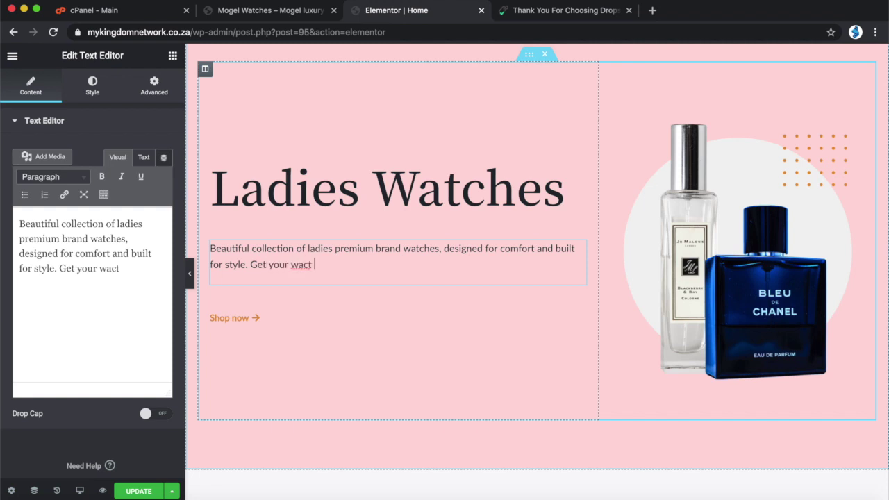
pyautogui.press('BackSpace')
pyautogui.press('BackSpace')
pyautogui.write('tch in store today, with free countrywide shipping an')
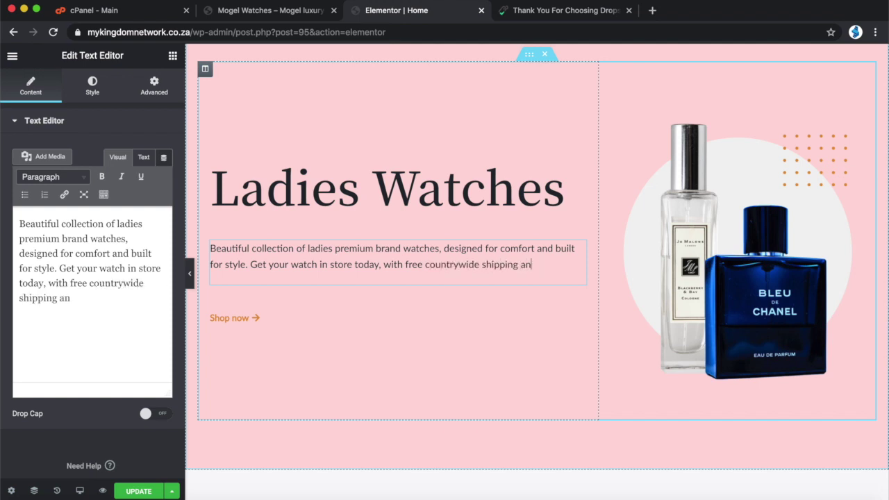
pyautogui.write('d')
pyautogui.press('BackSpace')
pyautogui.press('BackSpace')
pyautogui.press('BackSpace')
pyautogui.press('BackSpace')
pyautogui.write('.')
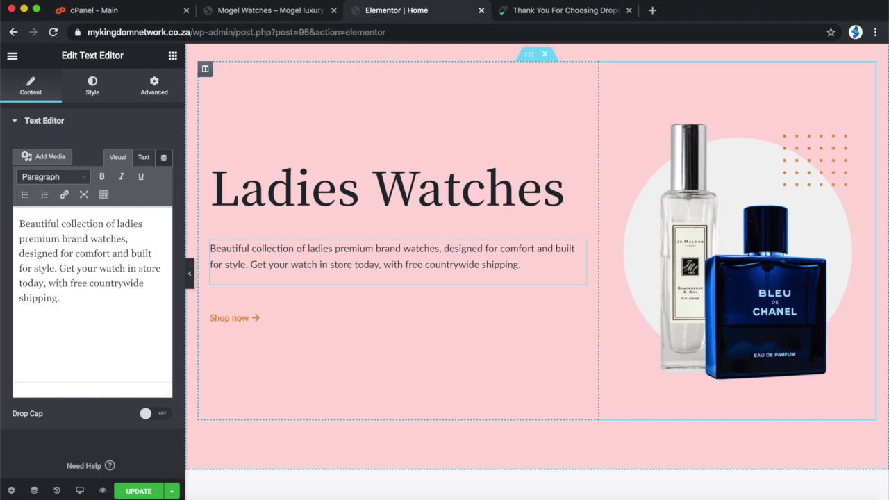
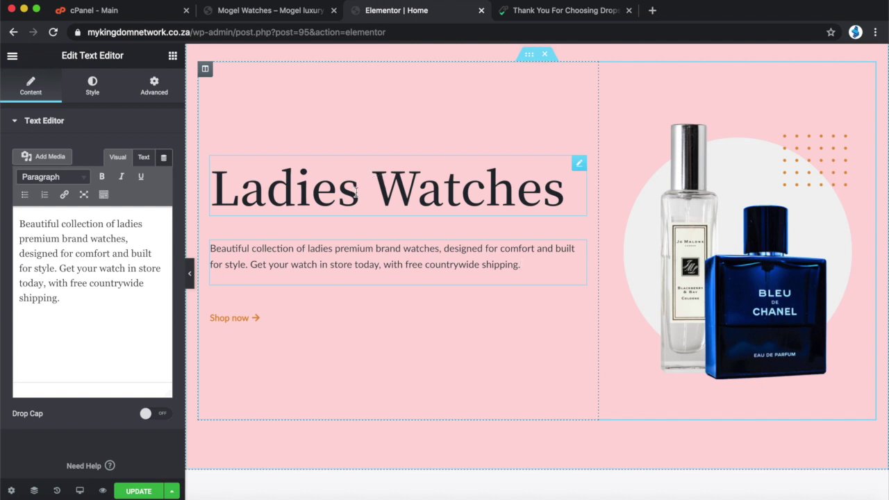
# Step: Remove the word "Ladies" from the start of the hero heading
pyautogui.click(357, 191)
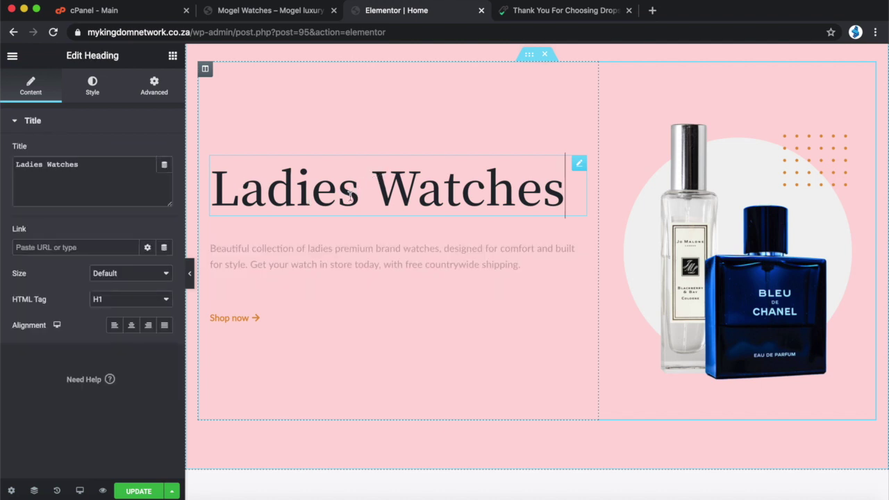
pyautogui.moveTo(374, 189); pyautogui.dragTo(211, 189)
pyautogui.write('Boss')
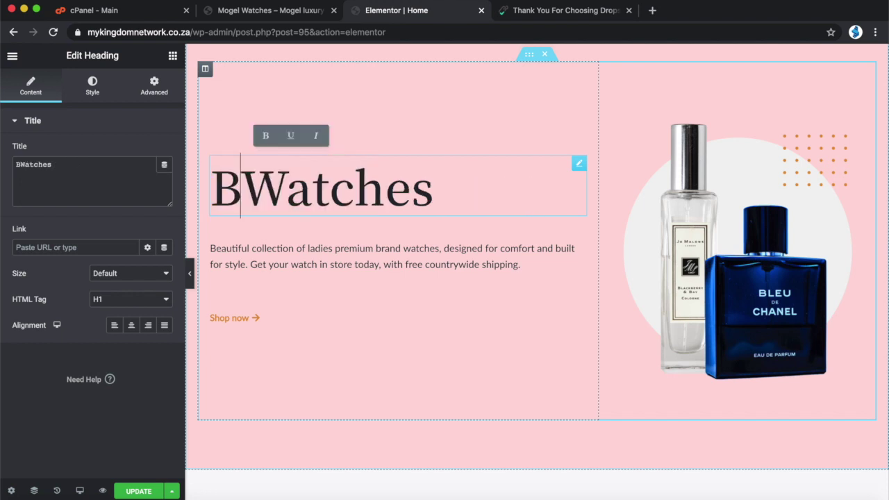
pyautogui.write(' Lad')
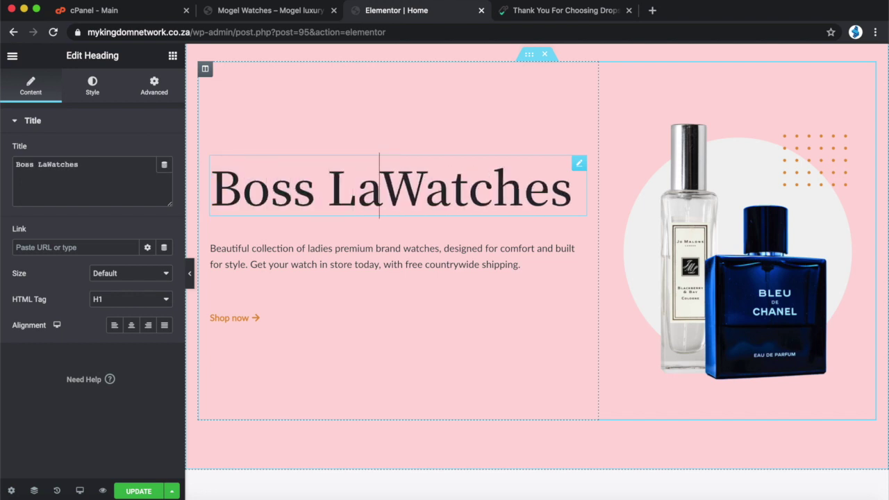
pyautogui.press('BackSpace')
pyautogui.press('BackSpace')
pyautogui.press('BackSpace')
pyautogui.press('BackSpace')
pyautogui.press('BackSpace')
pyautogui.press('BackSpace')
pyautogui.press('BackSpace')
pyautogui.press('BackSpace')
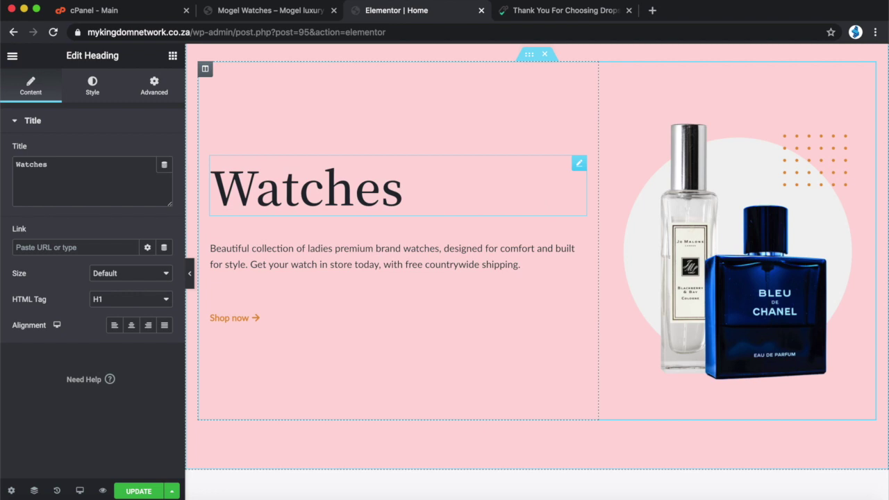
# Step: Reword the hero heading to read "Mogel Boss Watch"
pyautogui.write('Mof')
pyautogui.press('BackSpace')
pyautogui.write('gel ')
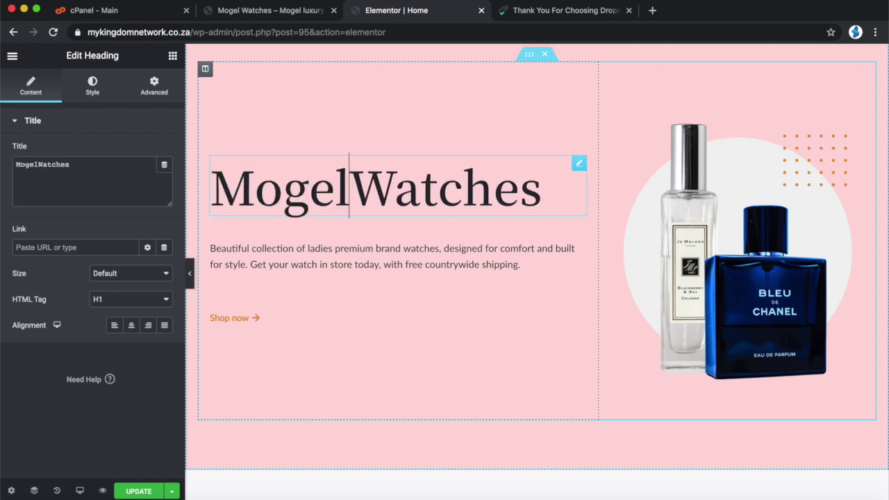
pyautogui.write('Boss')
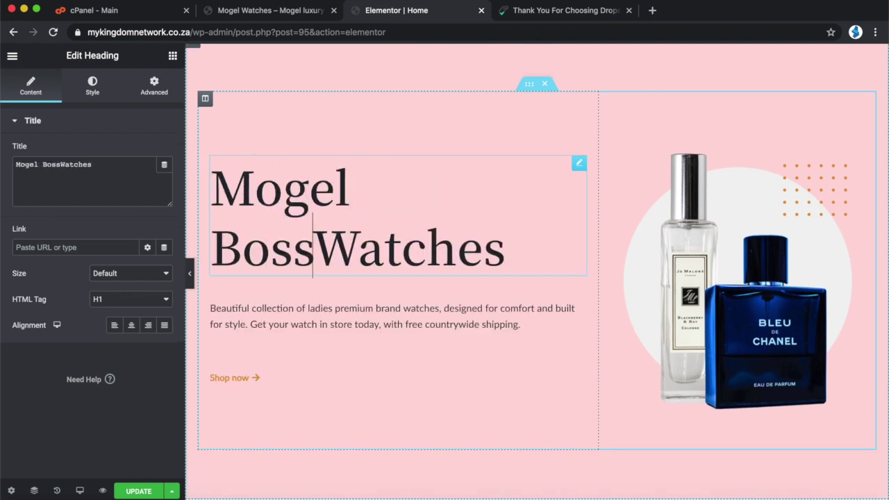
pyautogui.click(401, 257)
pyautogui.moveTo(402, 257); pyautogui.dragTo(211, 253)
pyautogui.write('W')
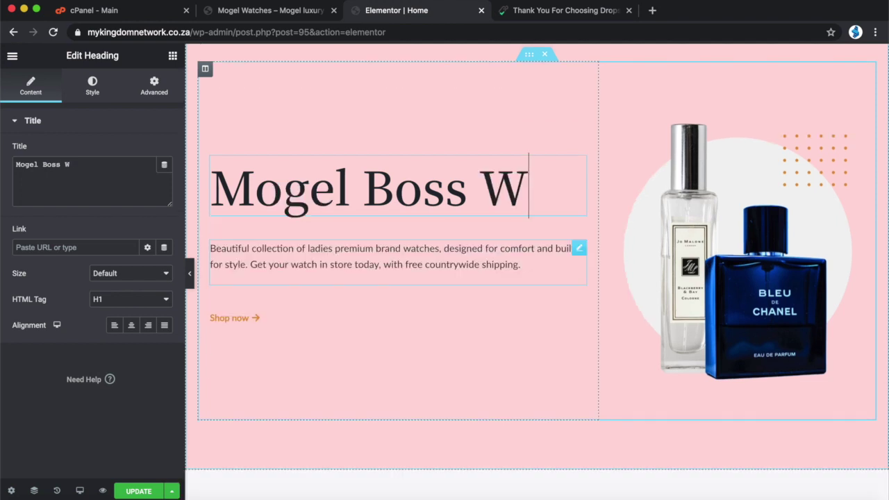
pyautogui.write('atch')
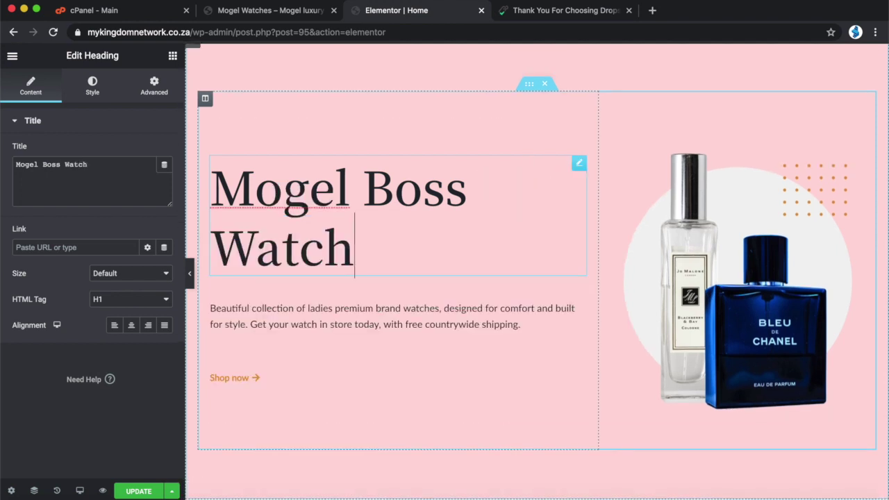
pyautogui.press('BackSpace')
pyautogui.press('BackSpace')
pyautogui.press('BackSpace')
pyautogui.press('BackSpace')
pyautogui.press('BackSpace')
pyautogui.write('Wac')
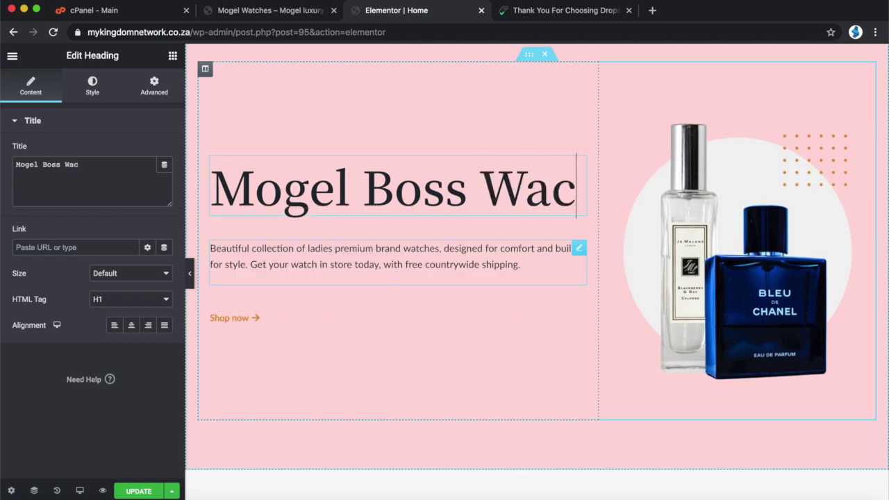
pyautogui.press('BackSpace')
pyautogui.write('tch')
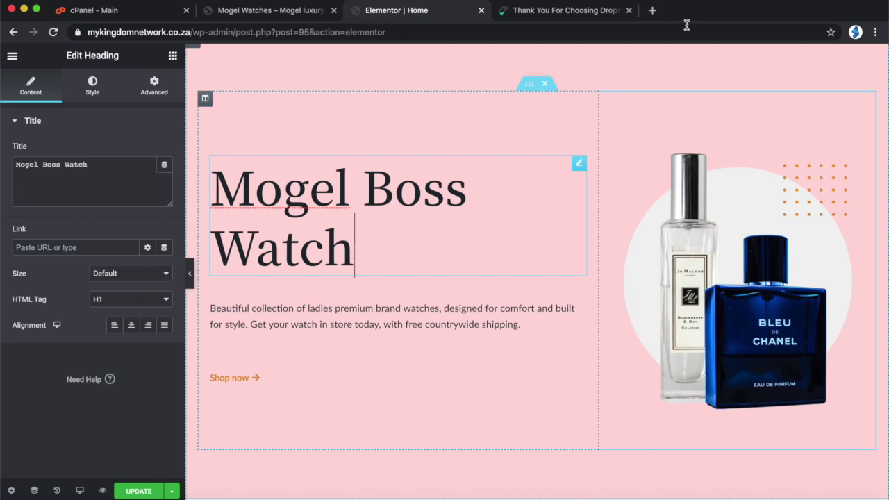
# Step: Search Google for "affordable watches" in a new tab, dismiss the location request, and switch back to the Dropship.me tab
pyautogui.click(651, 11)
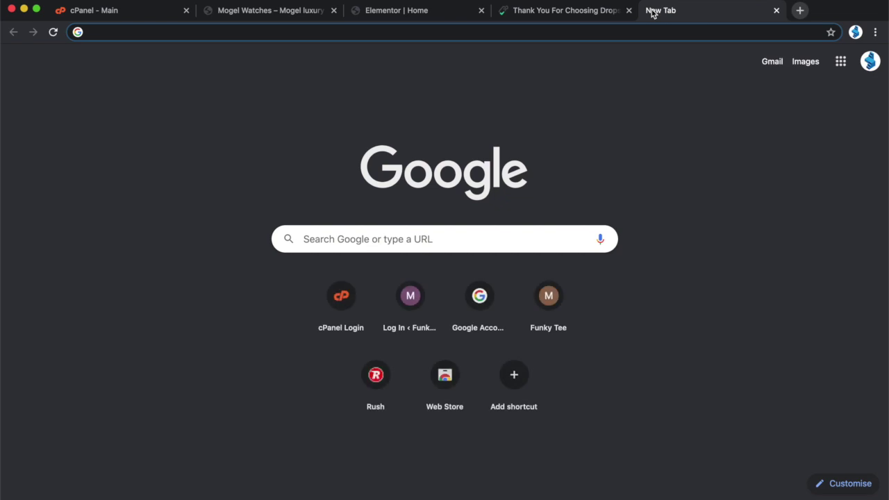
pyautogui.write('affordabl')
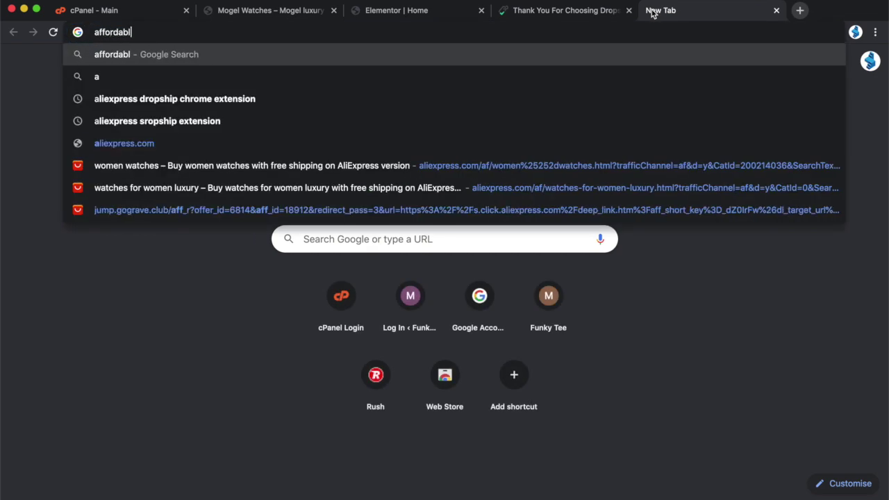
pyautogui.write('e watches')
pyautogui.press('Return')
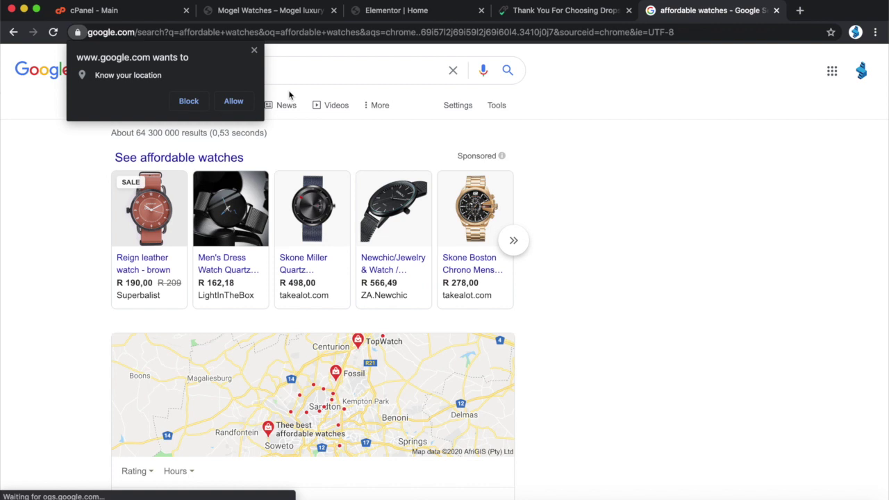
pyautogui.click(255, 50)
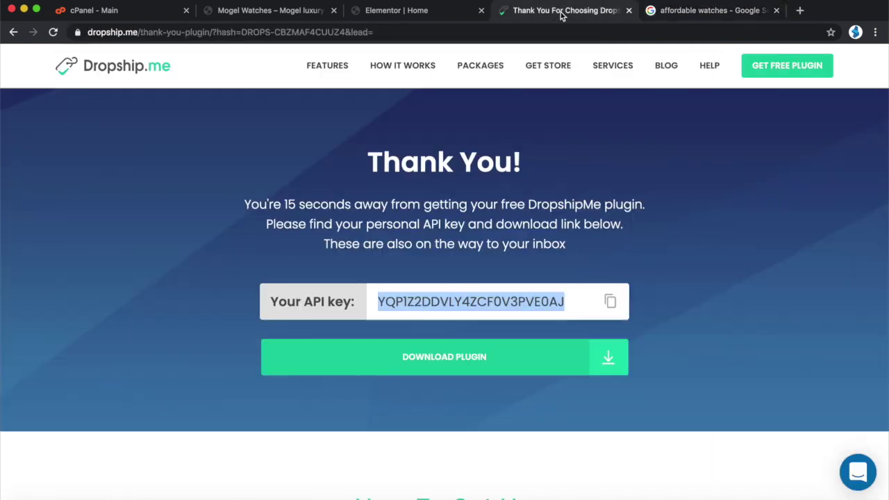
pyautogui.click(562, 15)
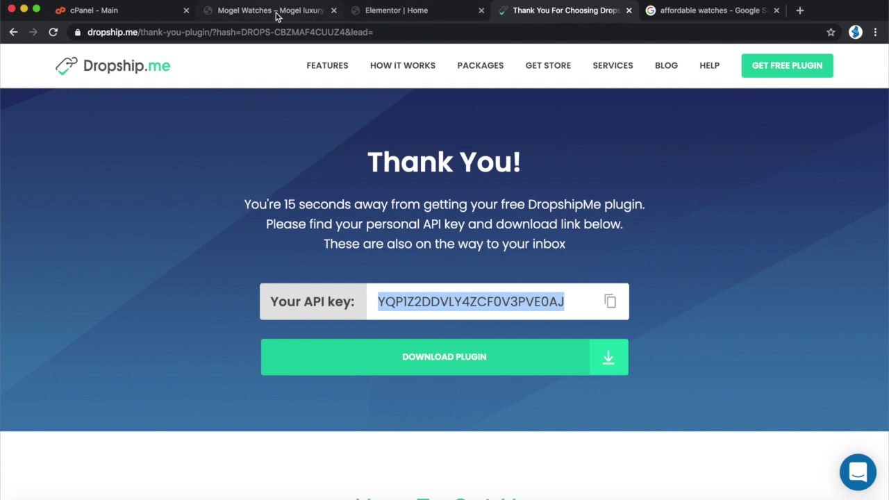
# Step: Return to the Elementor Home page tab and replace the hero heading with "Affordable Ladies Watches"
pyautogui.click(277, 16)
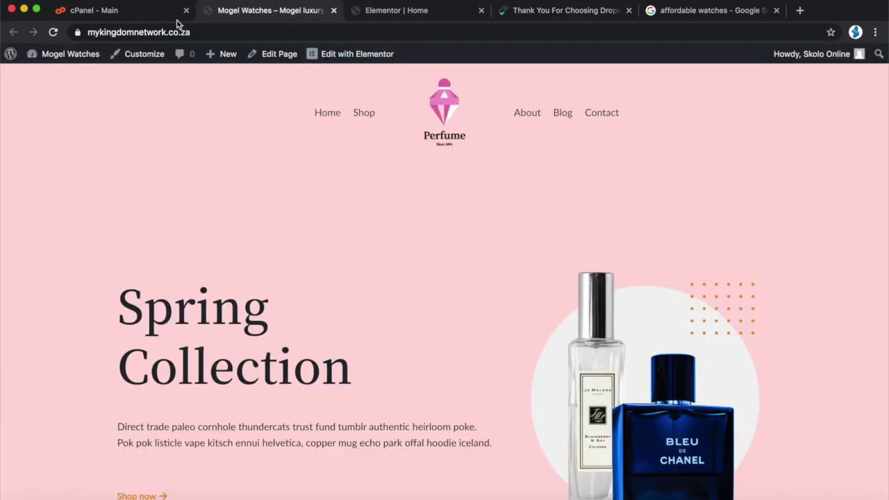
pyautogui.click(405, 10)
pyautogui.moveTo(359, 247); pyautogui.dragTo(210, 186)
pyautogui.press('Right')
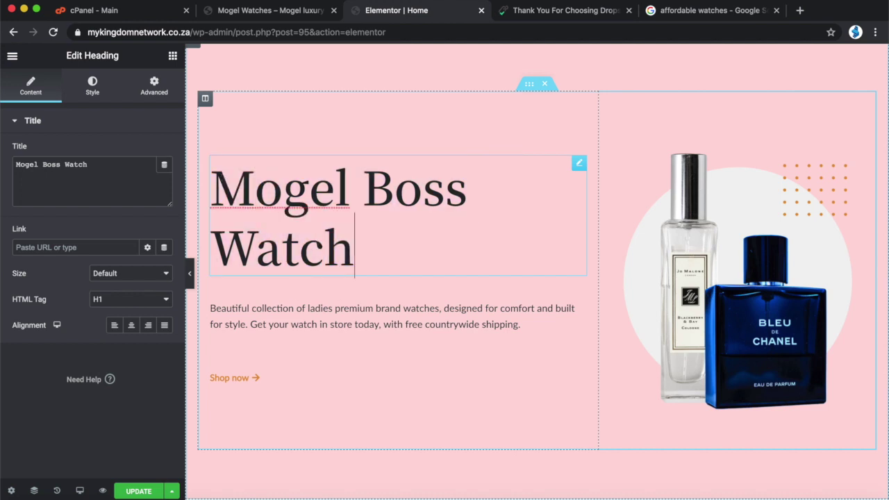
pyautogui.write('Affordable')
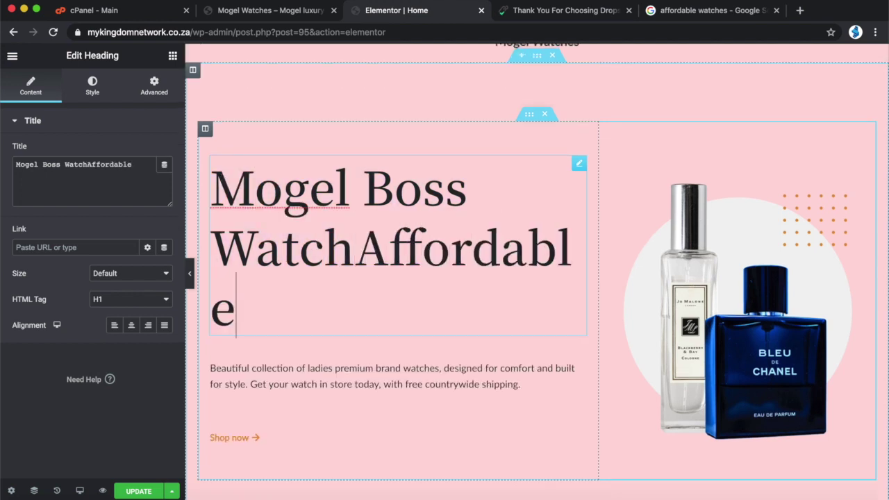
pyautogui.moveTo(237, 313); pyautogui.dragTo(210, 186)
pyautogui.press('BackSpace')
pyautogui.write('Aff')
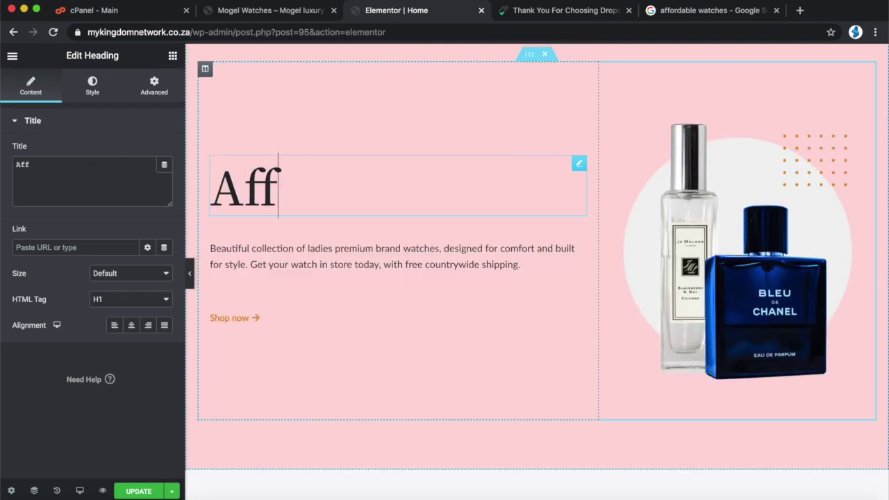
pyautogui.write('ordable')
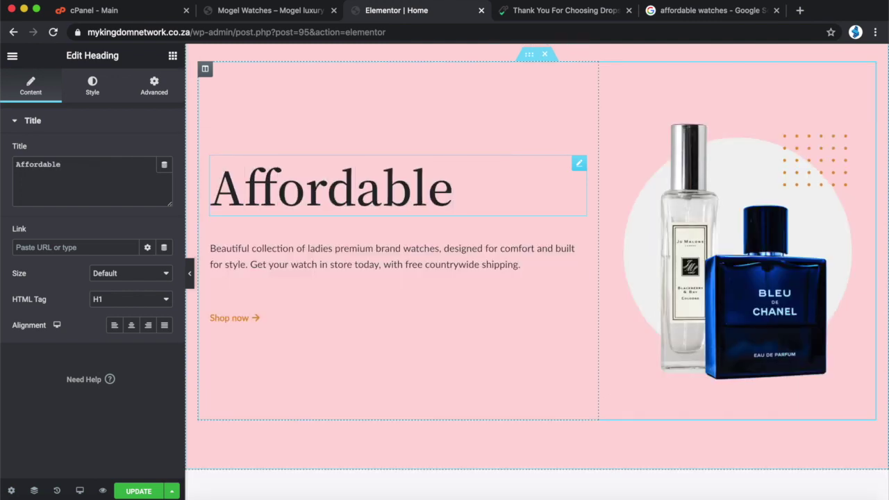
pyautogui.write(' Ladies')
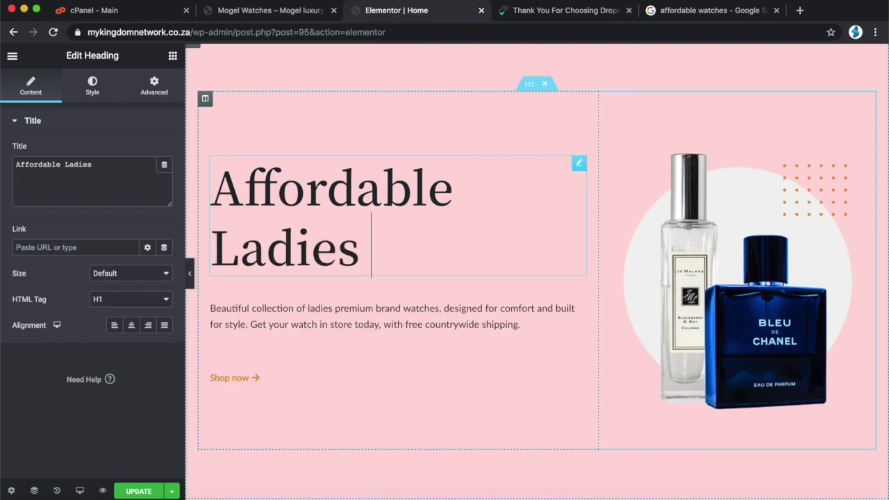
pyautogui.write(' Watches')
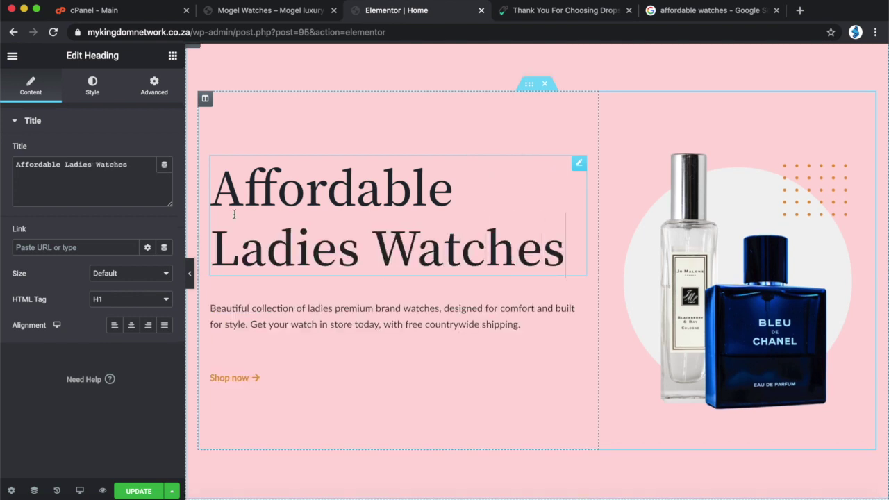
# Step: Insert the word "affordable" before "ladies" in the hero paragraph's first sentence
pyautogui.click(303, 311)
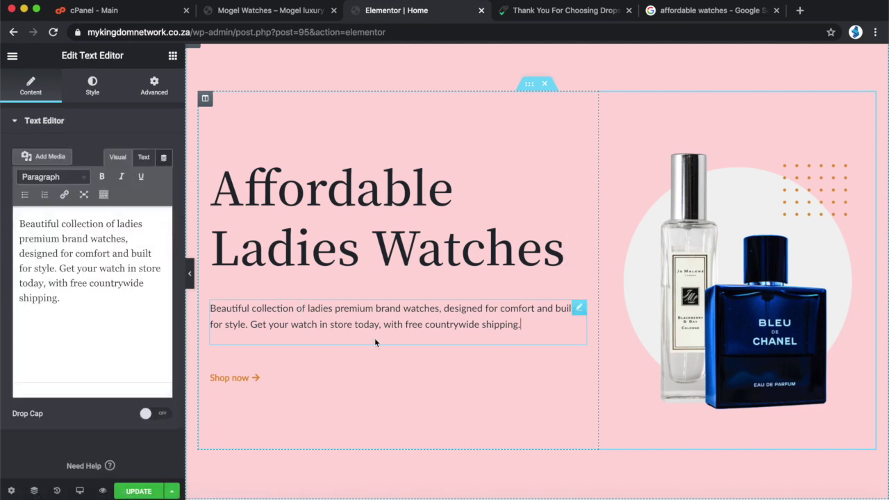
pyautogui.write('affordab')
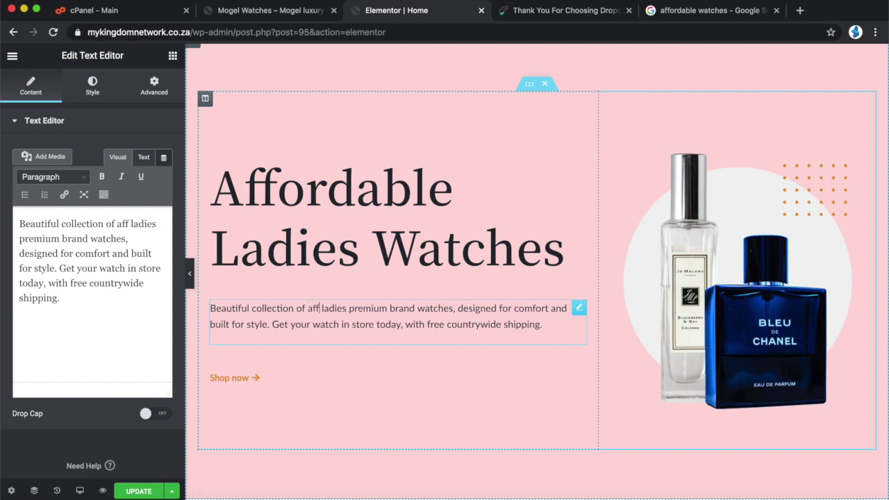
pyautogui.write('le')
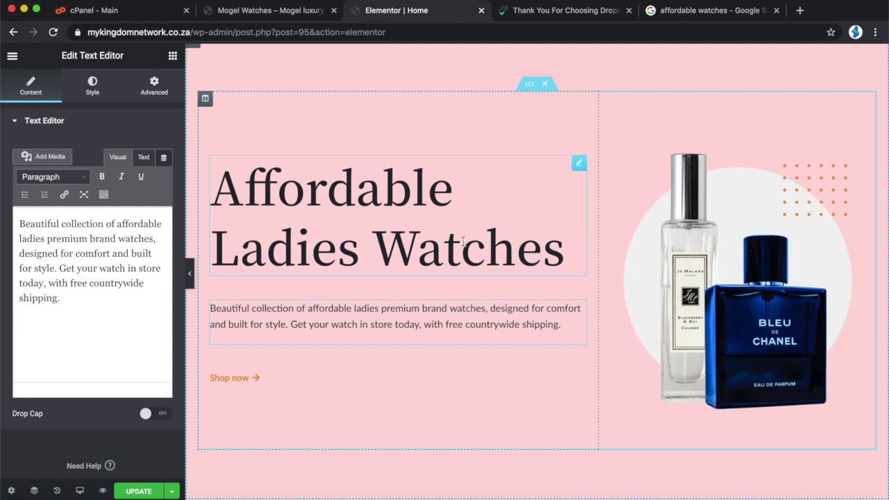
# Step: Glance at the Google results for "affordable watches" and look over the Home page sections from the hero to the blog posts
pyautogui.scroll(-2, 441, 341)
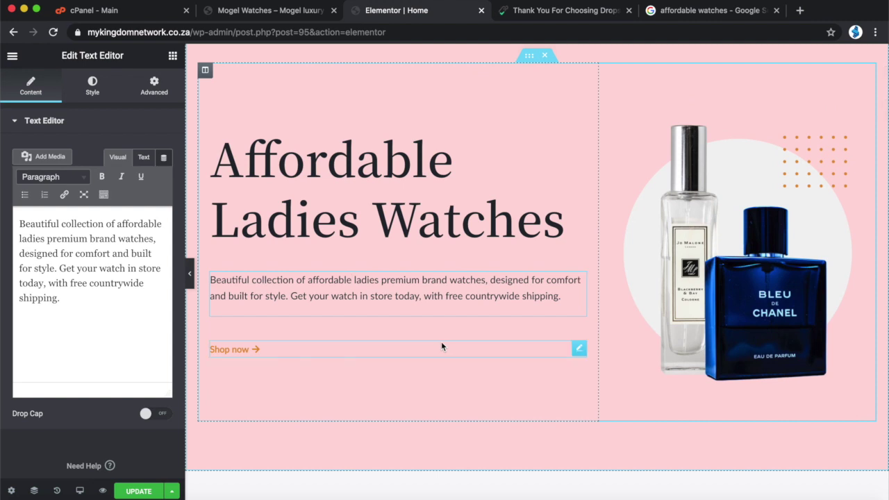
pyautogui.click(702, 11)
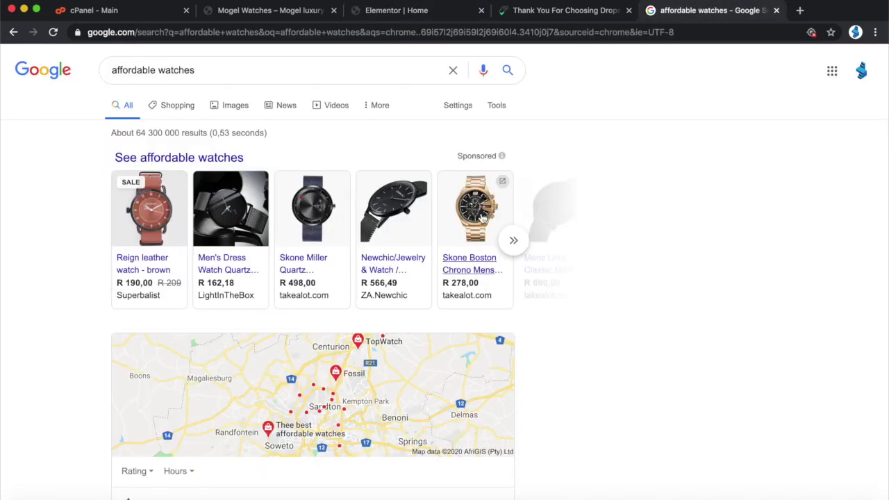
pyautogui.click(394, 13)
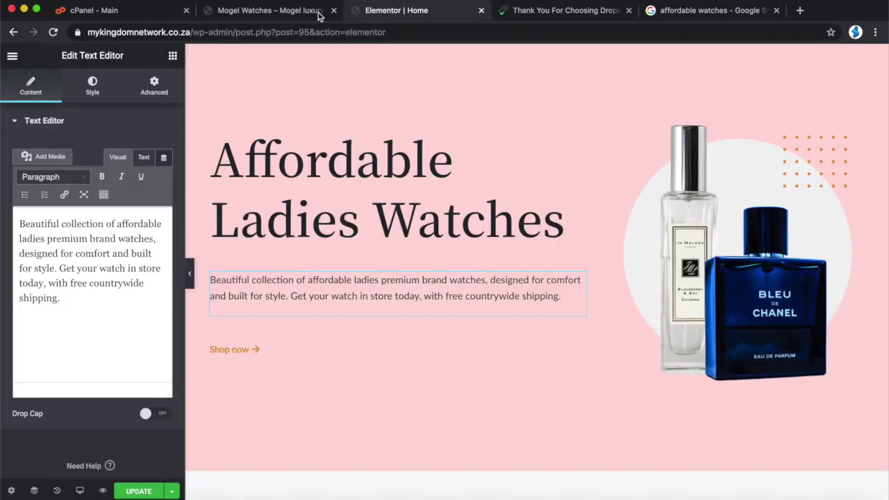
pyautogui.click(562, 295)
pyautogui.scroll(-1, 561, 295)
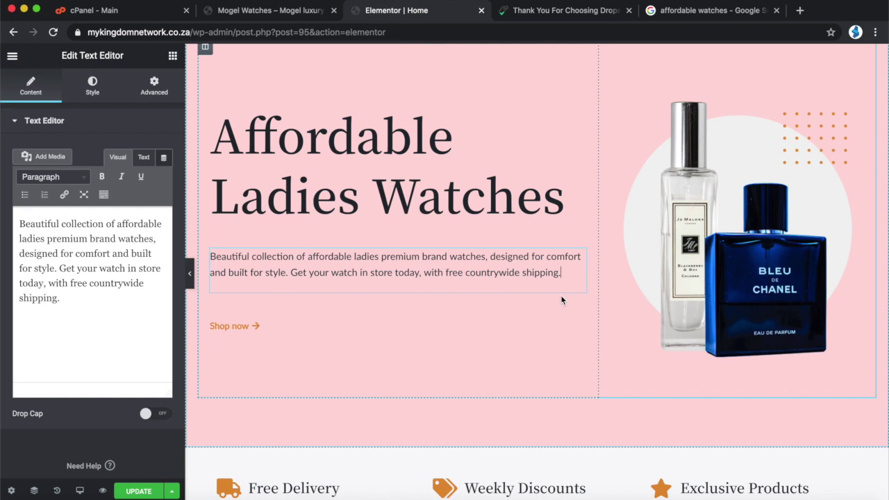
pyautogui.scroll(-10, 548, 320)
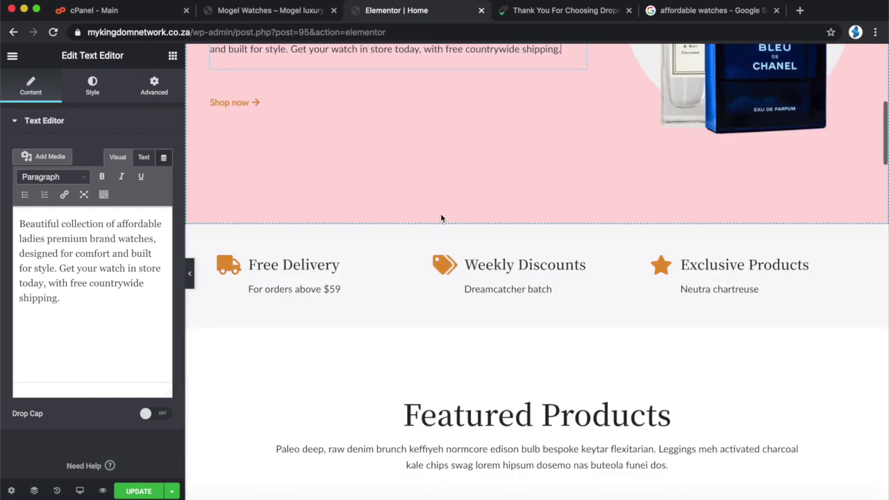
pyautogui.scroll(-20, 526, 355)
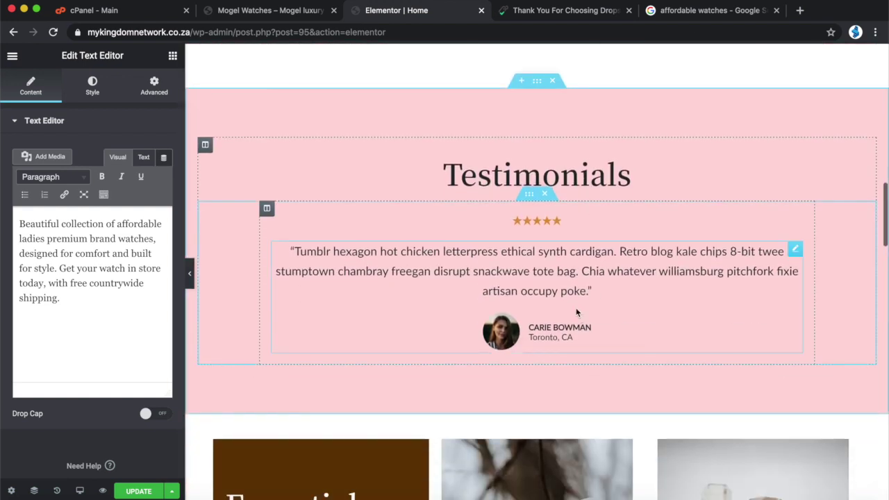
pyautogui.scroll(-20, 579, 417)
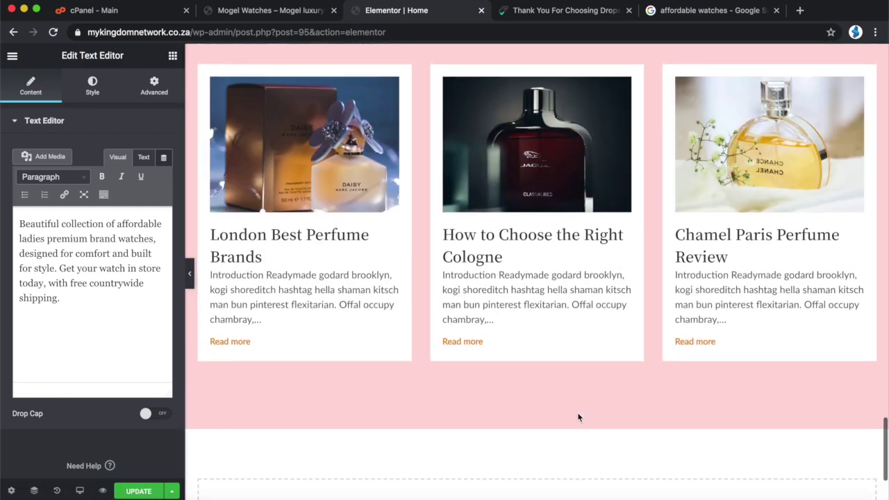
pyautogui.scroll(20, 578, 417)
pyautogui.scroll(20, 578, 416)
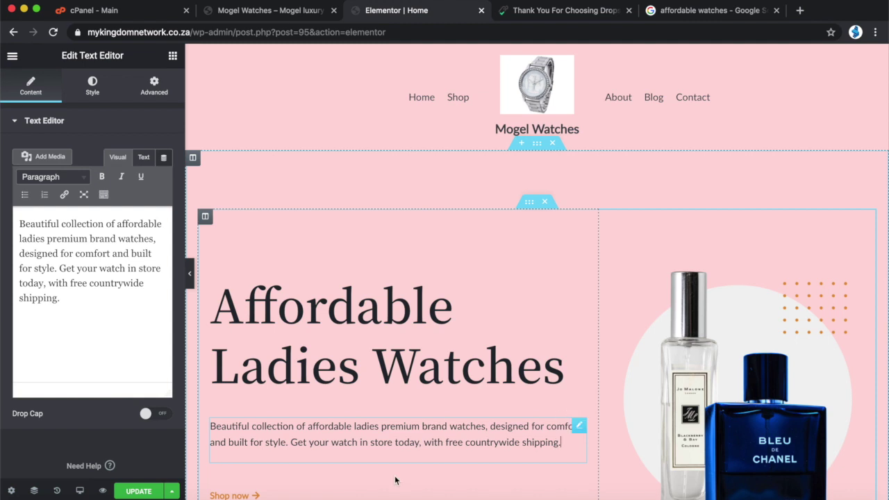
# Step: Update the Home page and open the media library to replace the hero's perfume image
pyautogui.click(139, 491)
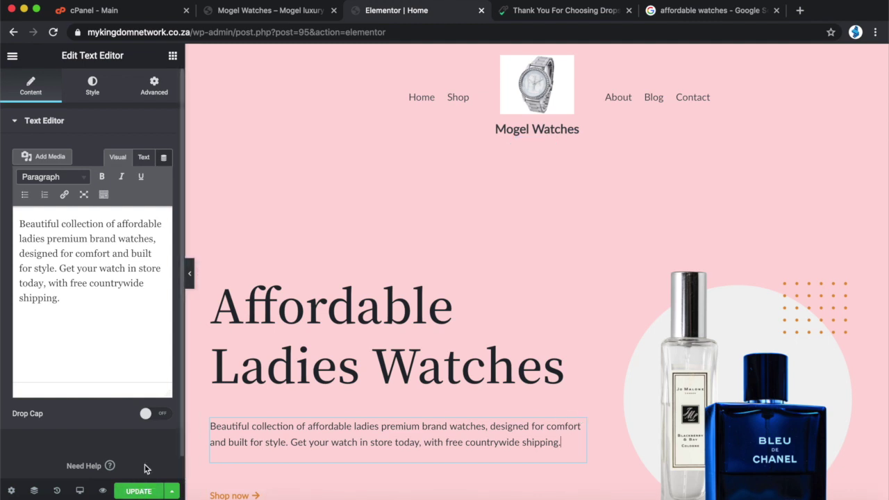
pyautogui.scroll(-2, 433, 443)
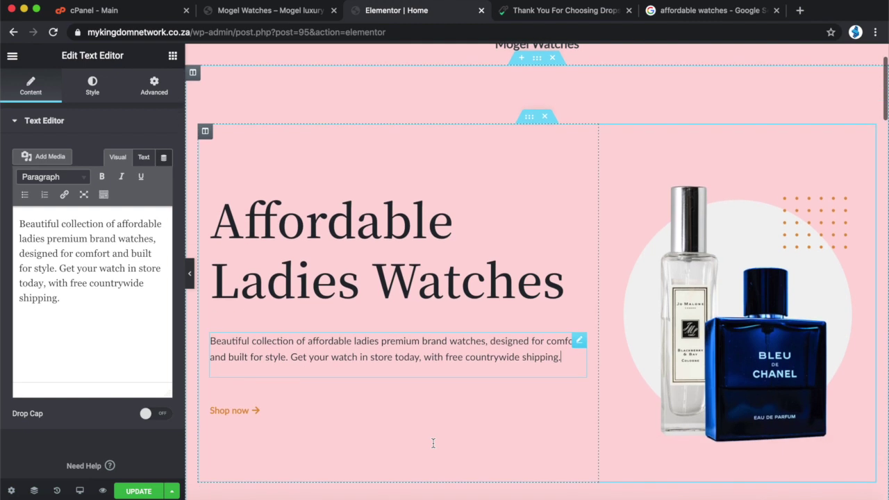
pyautogui.click(743, 288)
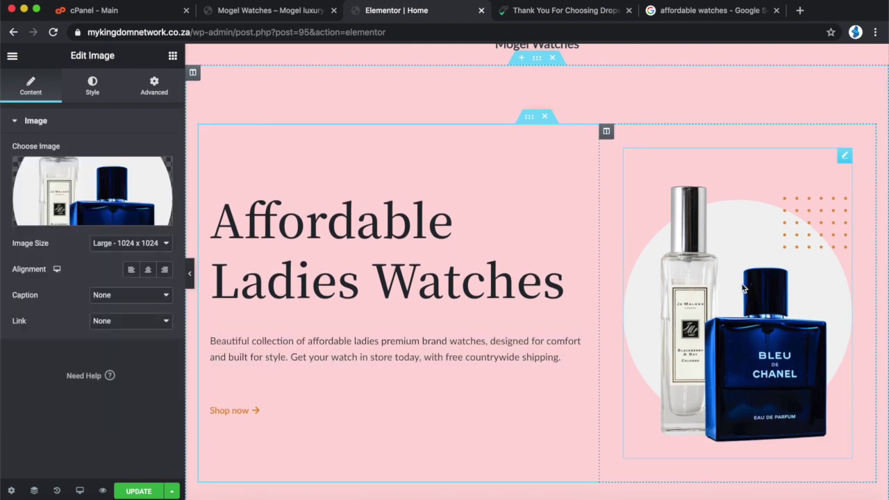
pyautogui.moveTo(102, 204)
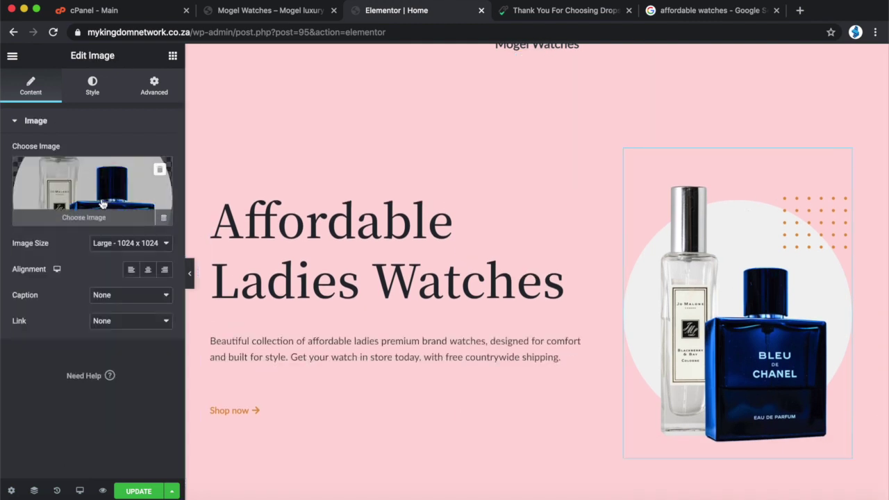
pyautogui.click(77, 225)
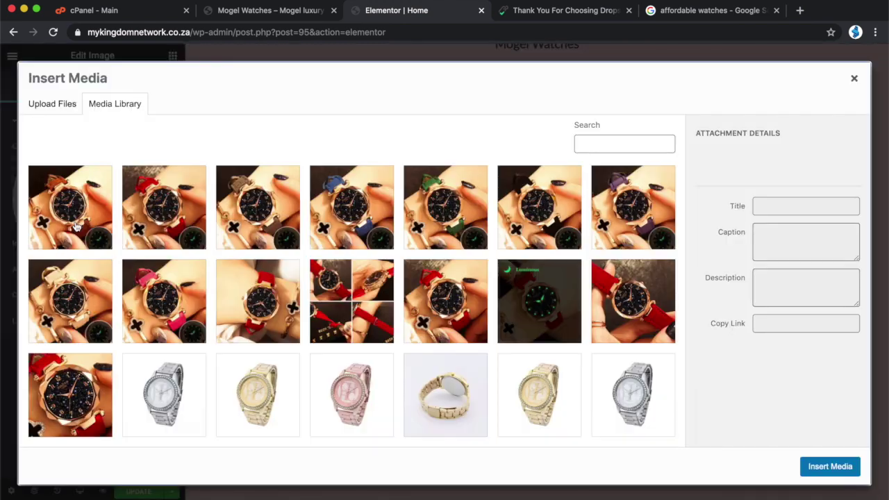
pyautogui.click(49, 109)
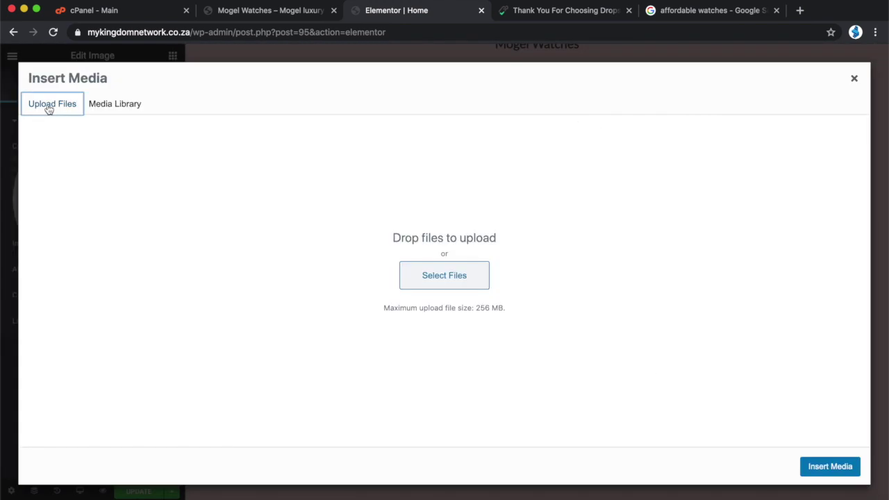
pyautogui.click(105, 108)
# Step: Select the library photo of purple and rose-gold watches held side by side and set its alt text to "affordable watches"
pyautogui.scroll(-3, 278, 316)
pyautogui.scroll(-15, 278, 316)
pyautogui.scroll(-8, 278, 316)
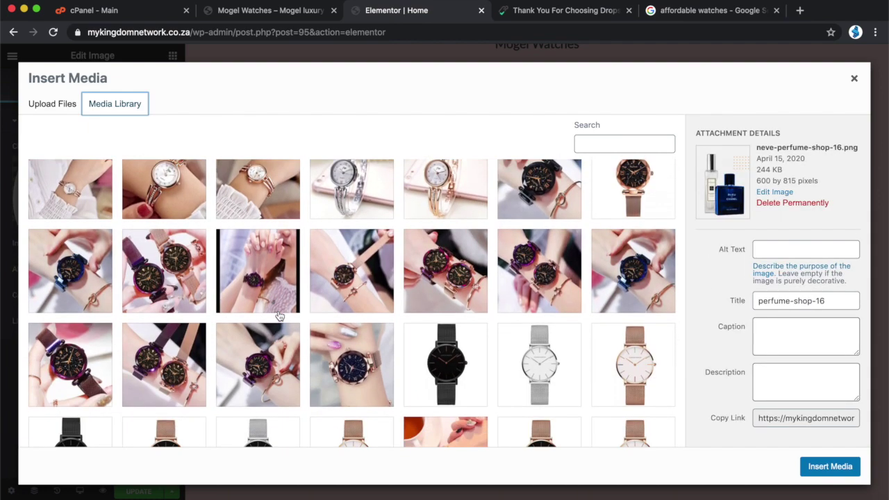
pyautogui.scroll(-10, 278, 316)
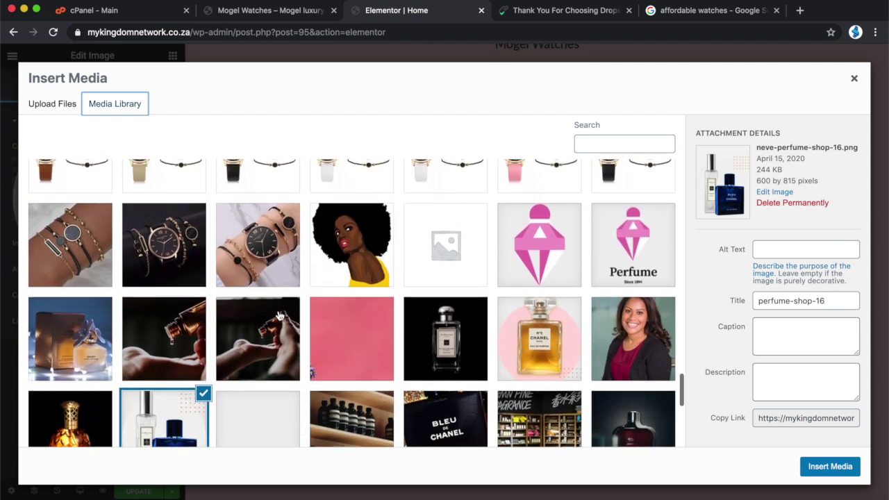
pyautogui.scroll(5, 280, 316)
pyautogui.scroll(5, 280, 316)
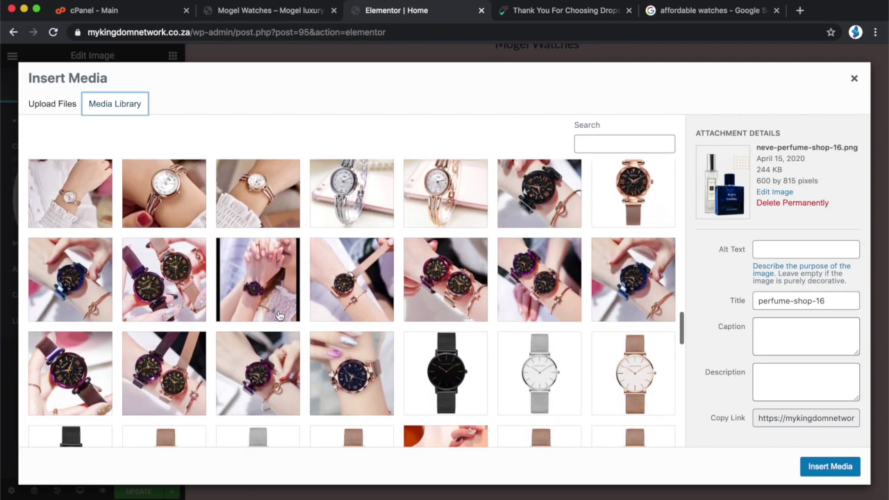
pyautogui.click(177, 273)
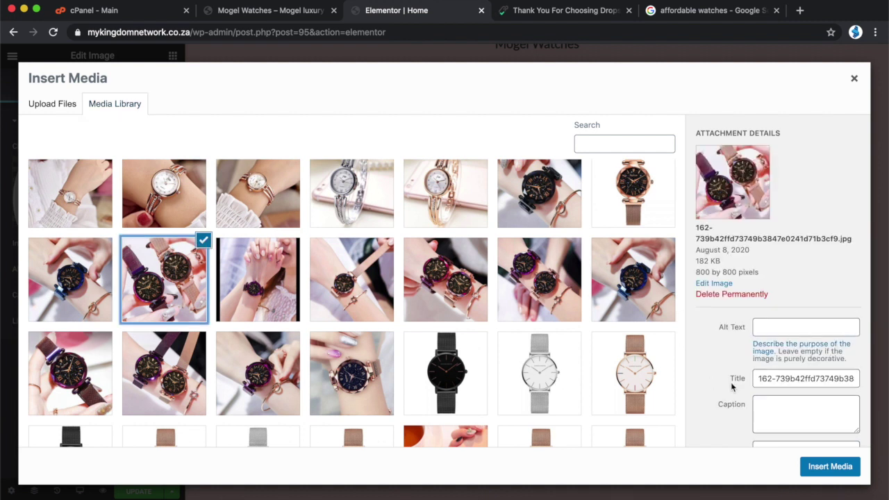
pyautogui.click(777, 327)
pyautogui.write('affordable watches')
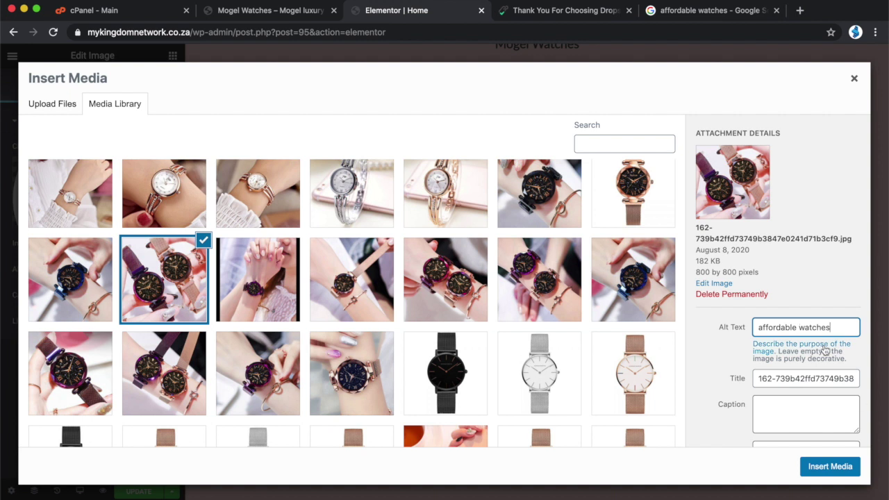
# Step: Copy the alt text into the image's title and edit it to read "affordable-watches.jpg"
pyautogui.moveTo(833, 328); pyautogui.dragTo(750, 332)
pyautogui.press('super+c')
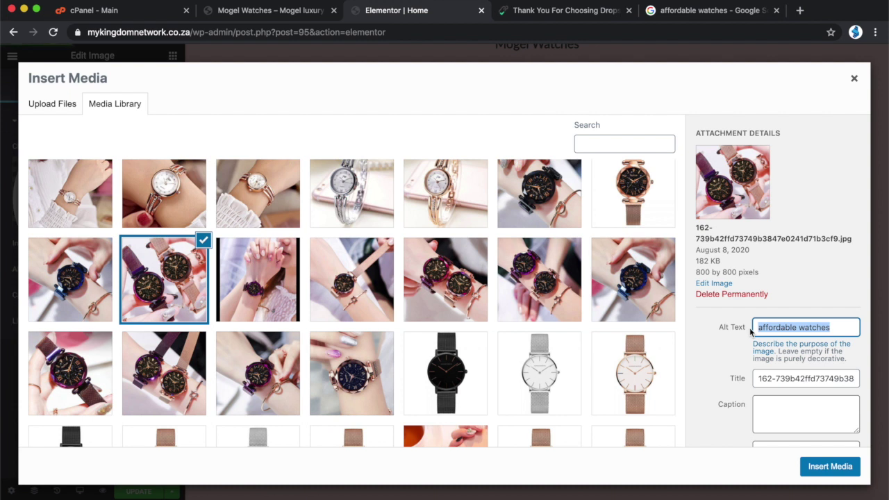
pyautogui.moveTo(760, 378); pyautogui.dragTo(843, 381)
pyautogui.press('super+v')
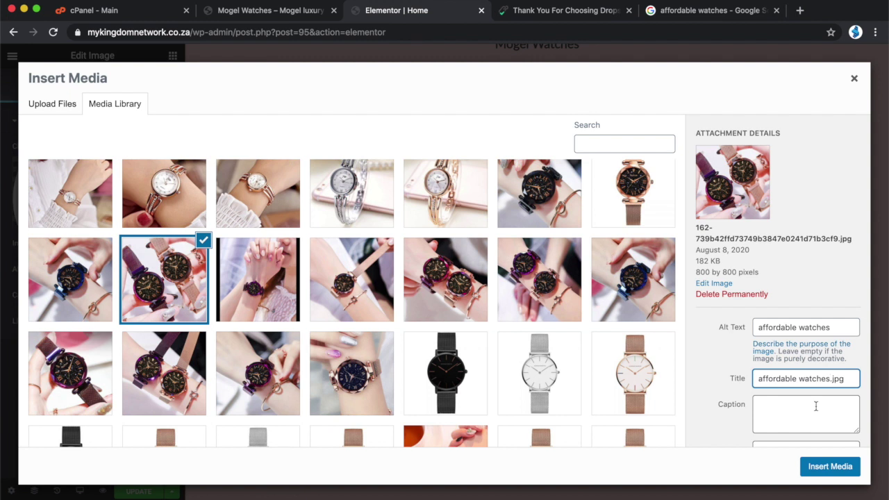
pyautogui.click(801, 379)
pyautogui.press('BackSpace')
pyautogui.write('-')
# Step: Set the image's caption and description to "affordable watches" and insert it as the hero image
pyautogui.click(784, 413)
pyautogui.press('super+v')
pyautogui.scroll(-1, 784, 413)
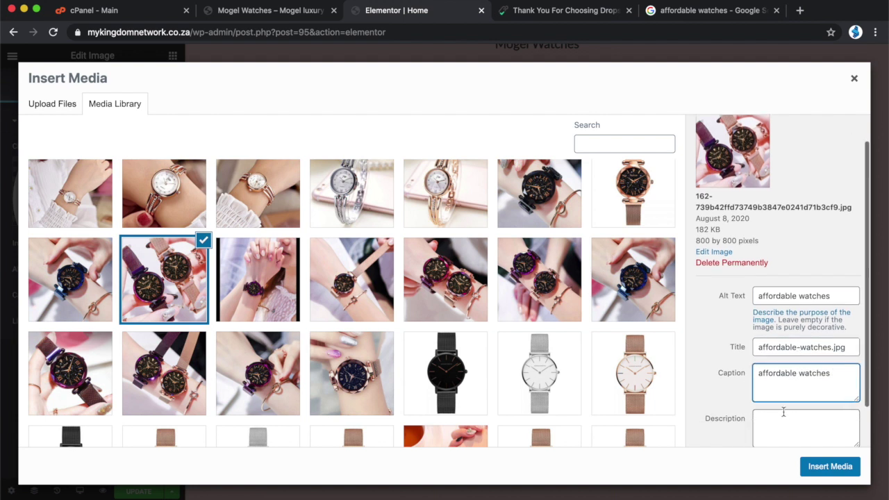
pyautogui.click(781, 374)
pyautogui.press('super+v')
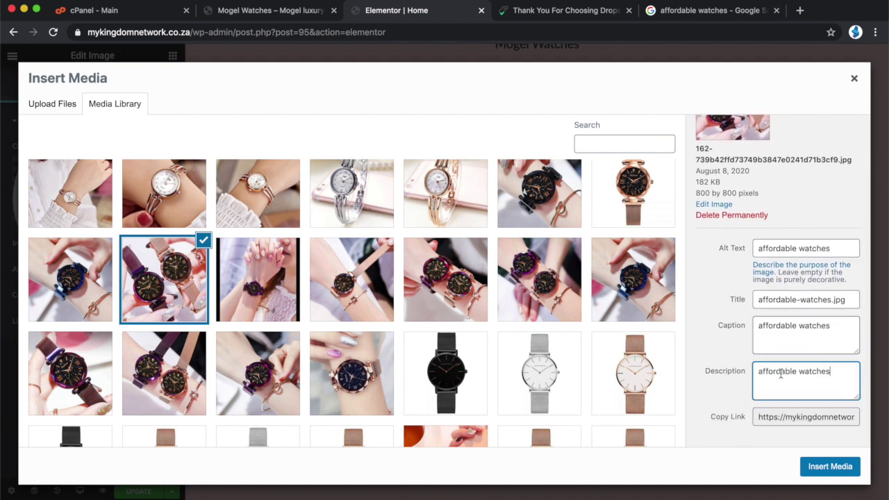
pyautogui.click(831, 467)
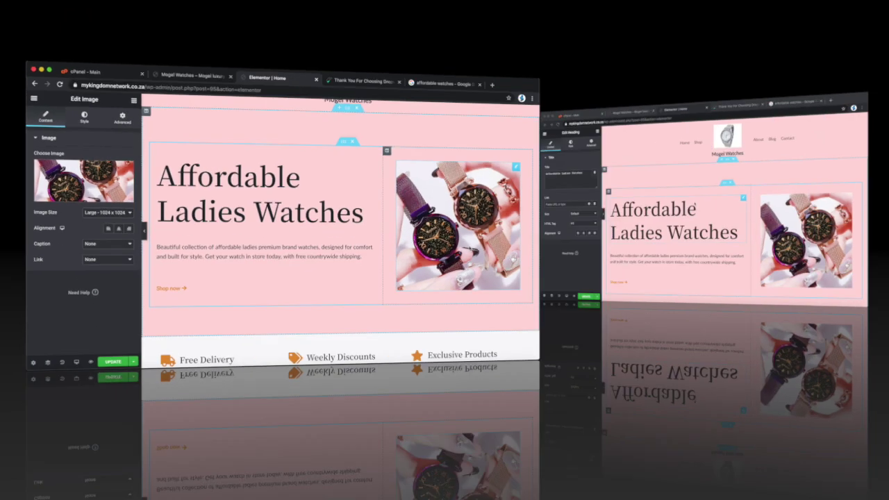
pyautogui.scroll(-4, 497, 349)
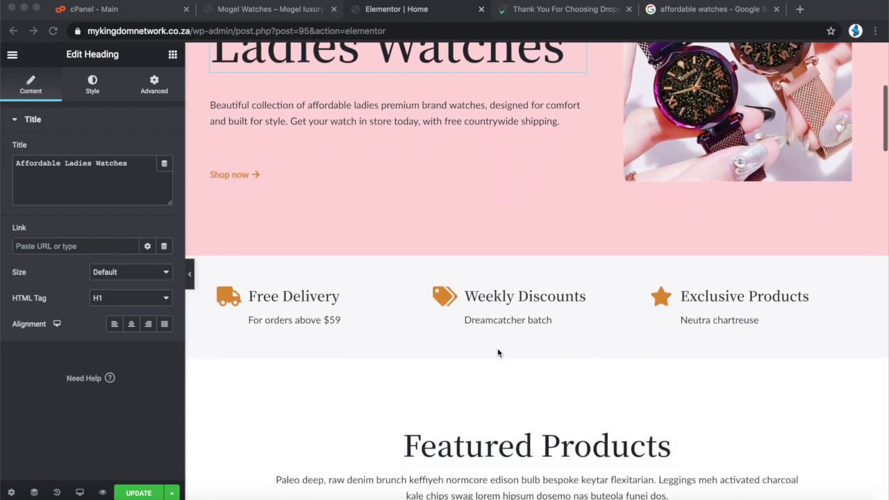
# Step: Replace the placeholder paragraph under the Featured Products heading with "Check out ur latest collec"
pyautogui.scroll(3, 497, 348)
pyautogui.scroll(-2, 666, 234)
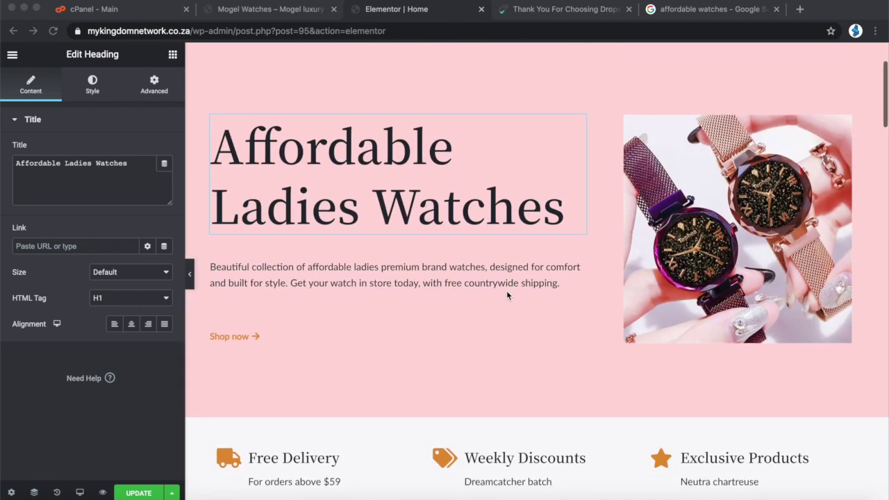
pyautogui.scroll(-8, 666, 230)
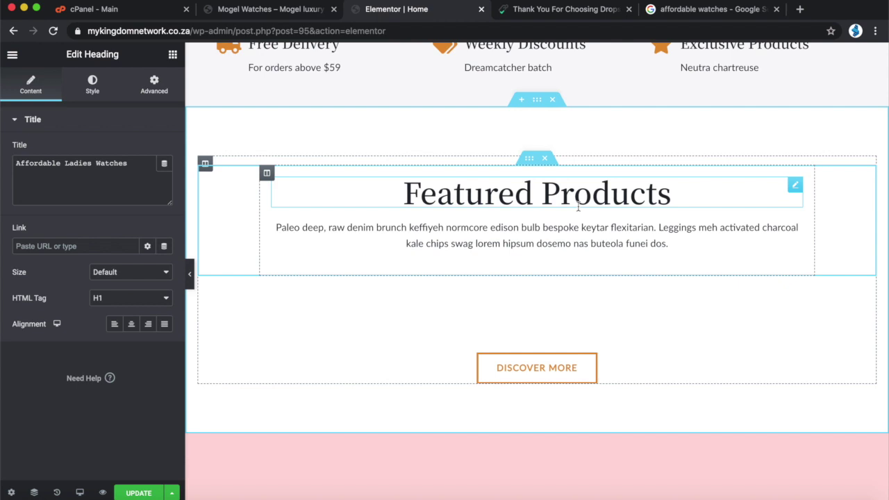
pyautogui.click(669, 243)
pyautogui.moveTo(676, 245); pyautogui.dragTo(276, 221)
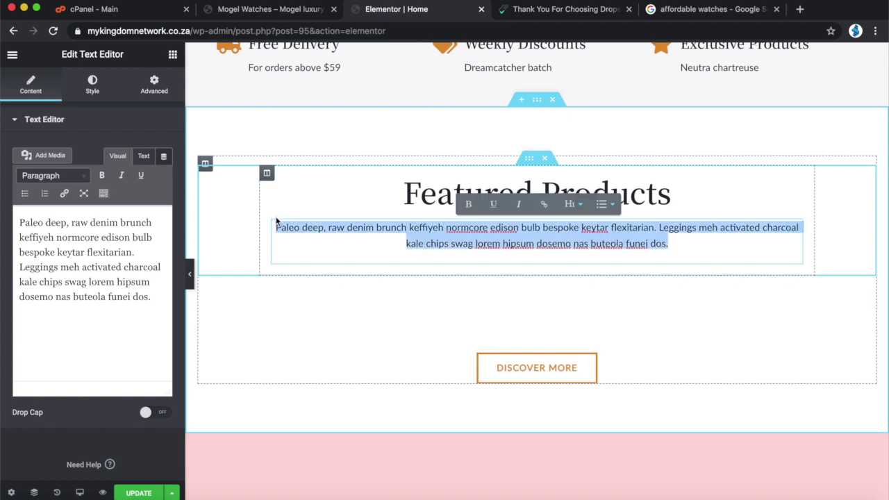
pyautogui.write('Check out')
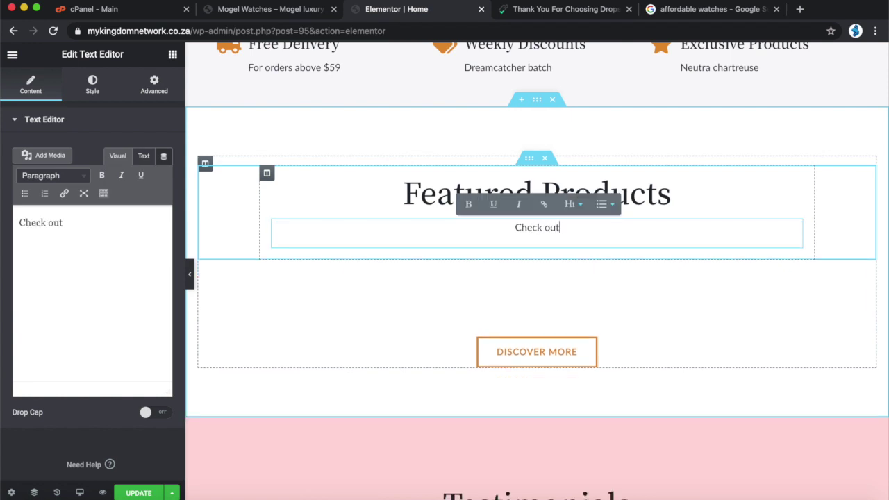
pyautogui.write(' ur latest collec')
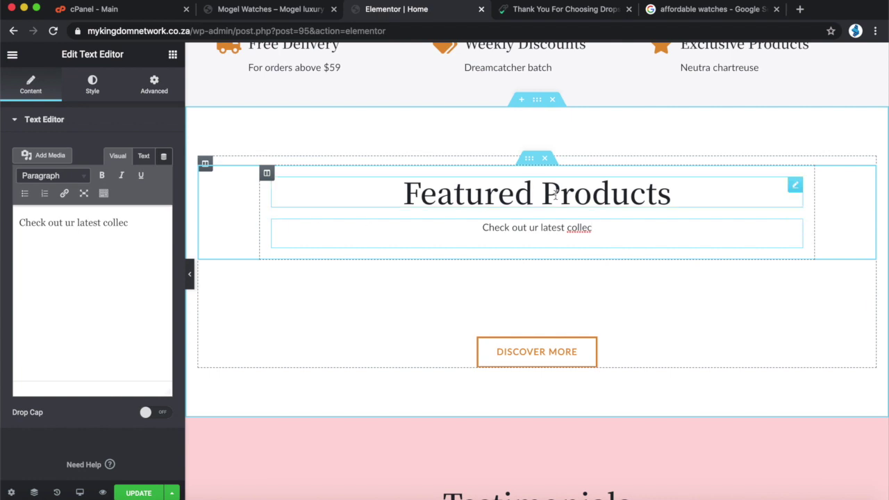
# Step: Change the Featured Products heading to "Women's Month Specials"
pyautogui.click(624, 200)
pyautogui.moveTo(672, 194); pyautogui.dragTo(401, 195)
pyautogui.write("Women't")
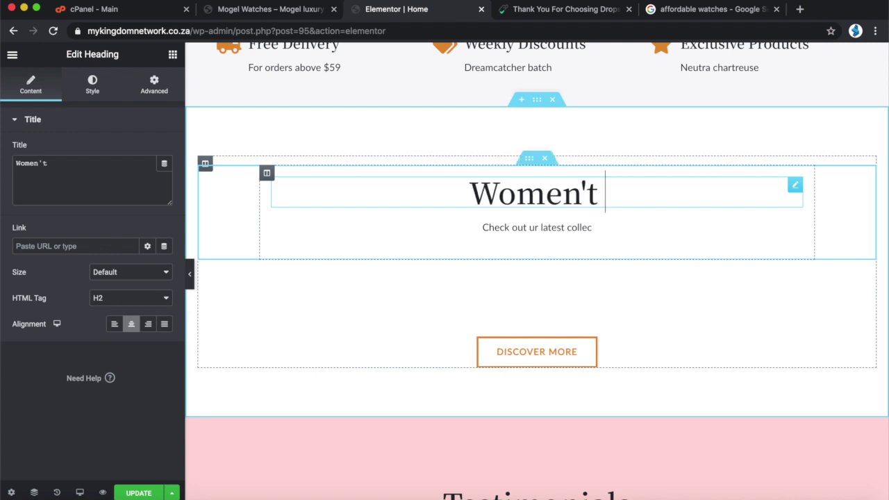
pyautogui.press('BackSpace')
pyautogui.write('s Mon')
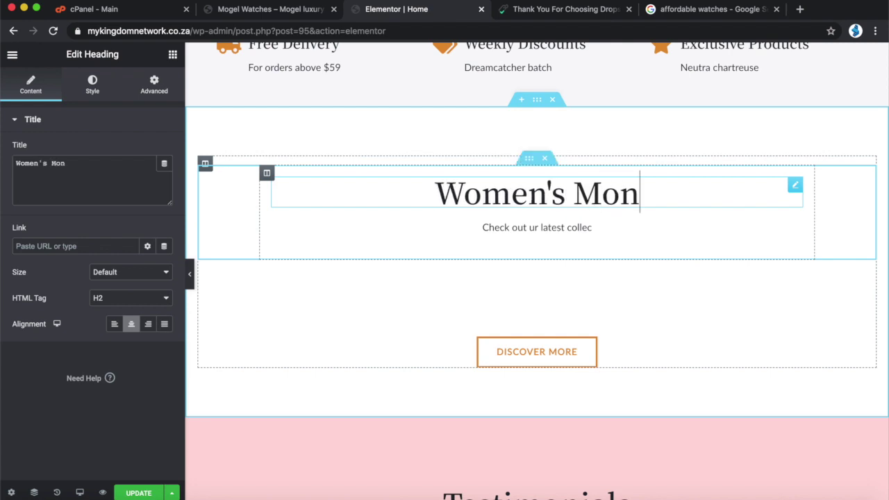
pyautogui.write('th Specials')
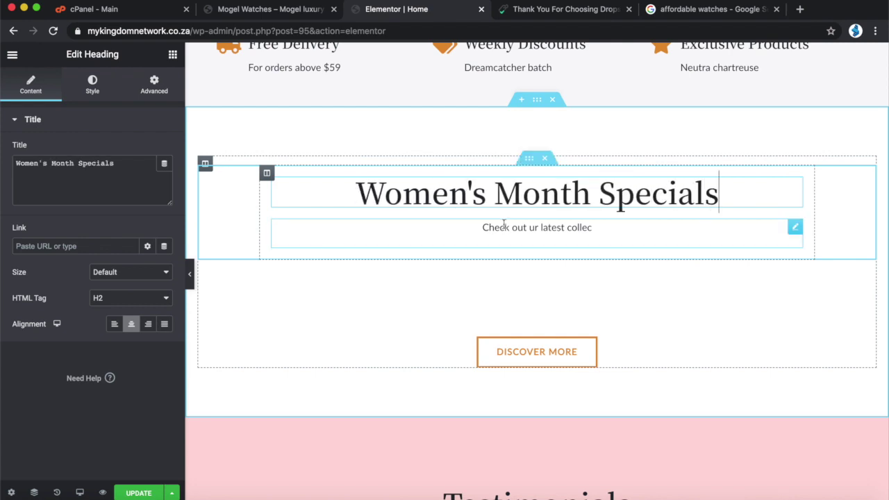
# Step: Rewrite the paragraph to read "Check our latest collection of watches, selected for the woman on the move - this Women's month."
pyautogui.click(568, 228)
pyautogui.moveTo(592, 228); pyautogui.dragTo(524, 228)
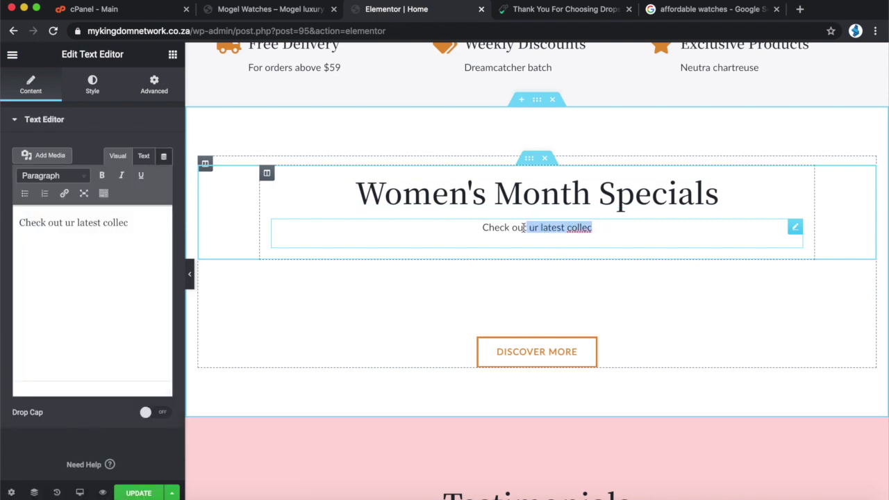
pyautogui.write('r latest collection of watches, selected for the woman on the move - this Wome')
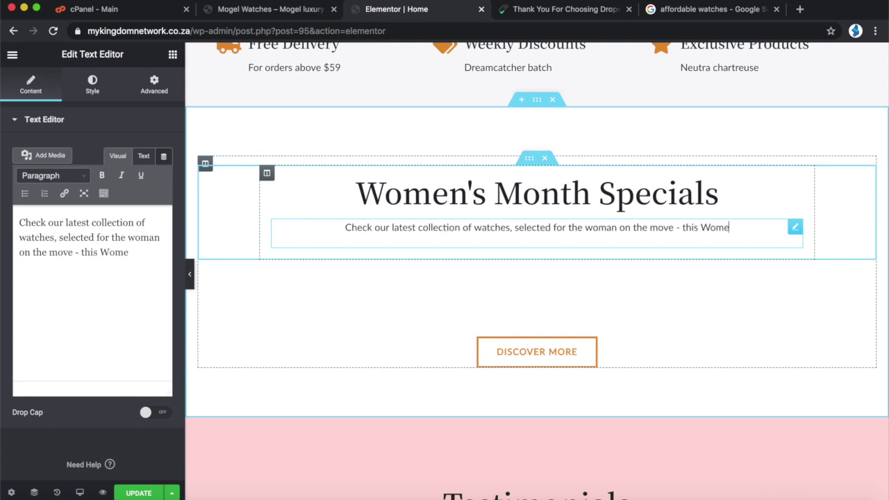
pyautogui.write("n's month.")
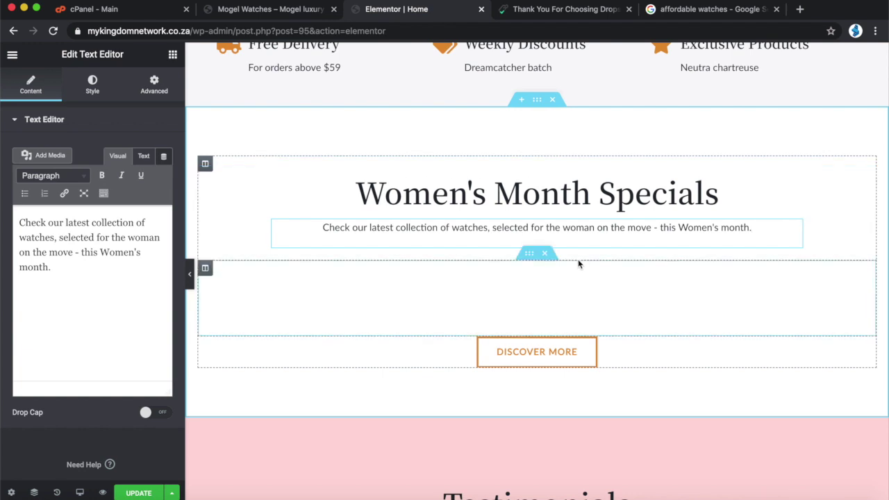
# Step: Browse the media library from the hero image, view the details of the red-strap watch photo worn on a wrist, and leave without inserting it
pyautogui.scroll(5, 578, 263)
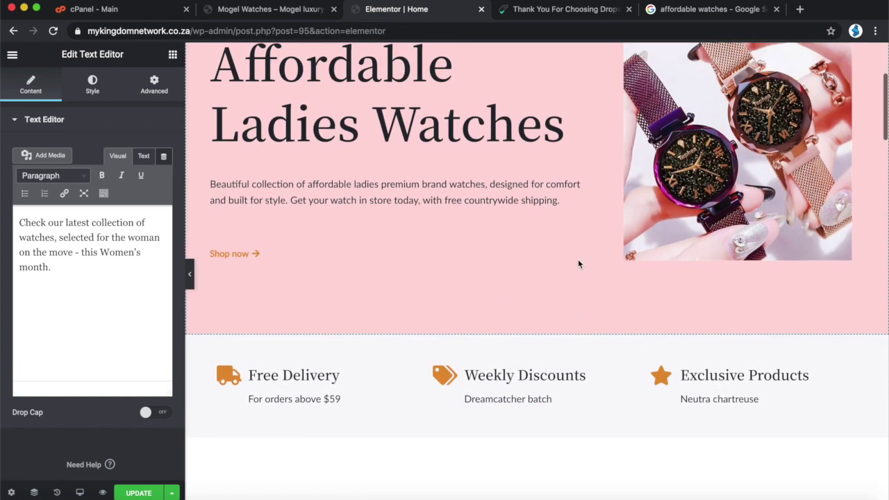
pyautogui.scroll(2, 578, 262)
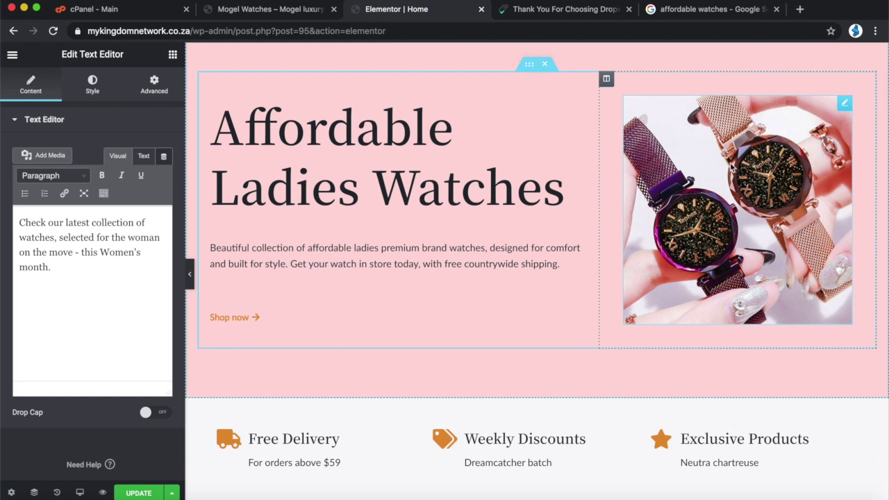
pyautogui.scroll(-3, 706, 182)
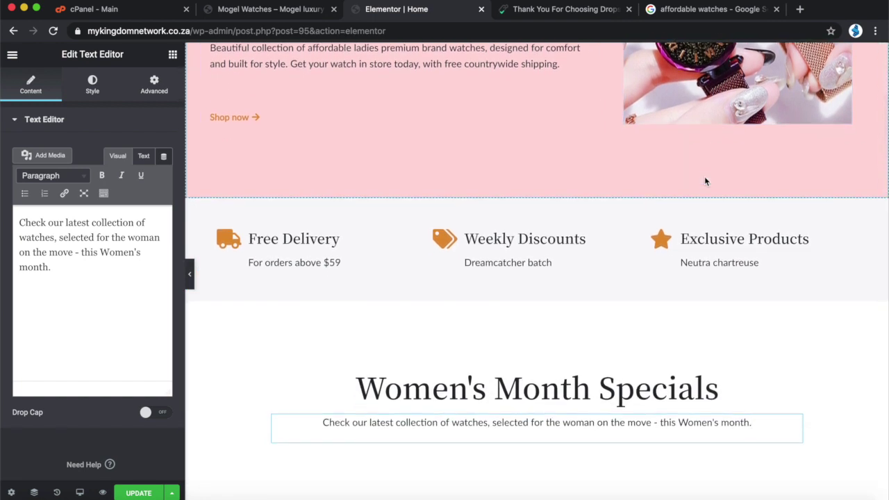
pyautogui.scroll(-2, 705, 182)
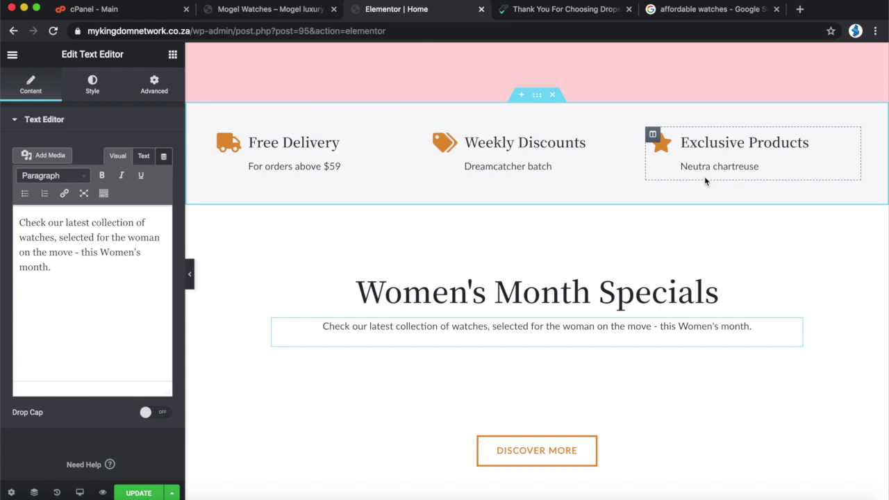
pyautogui.scroll(5, 705, 178)
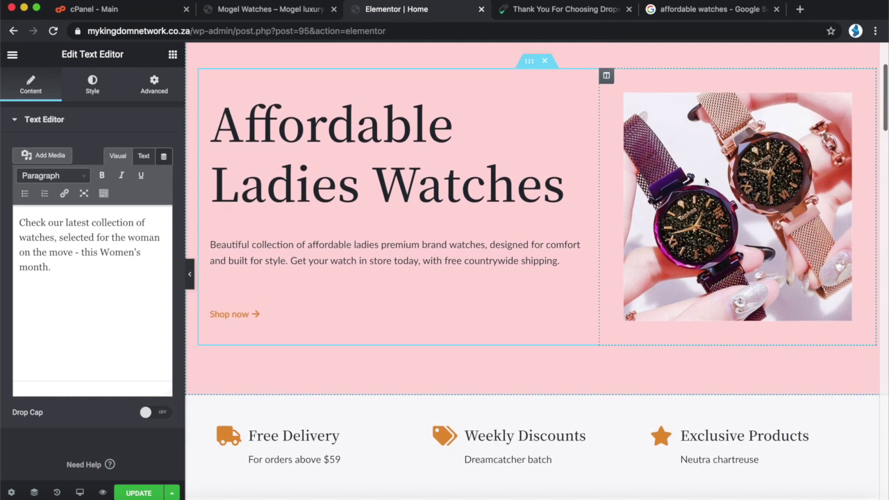
pyautogui.click(733, 183)
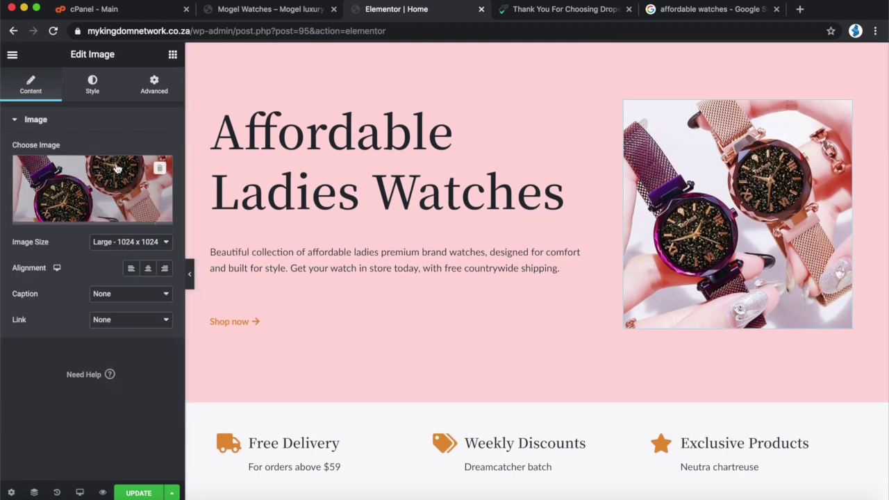
pyautogui.click(97, 195)
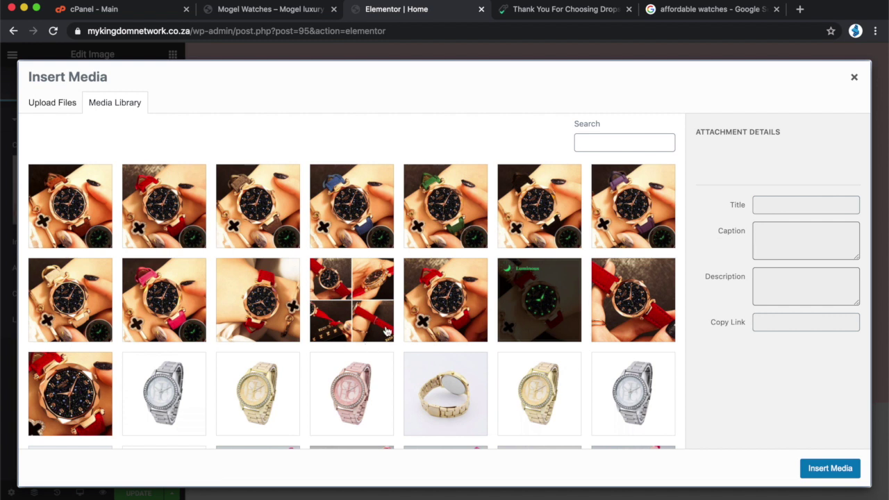
pyautogui.scroll(-5, 328, 348)
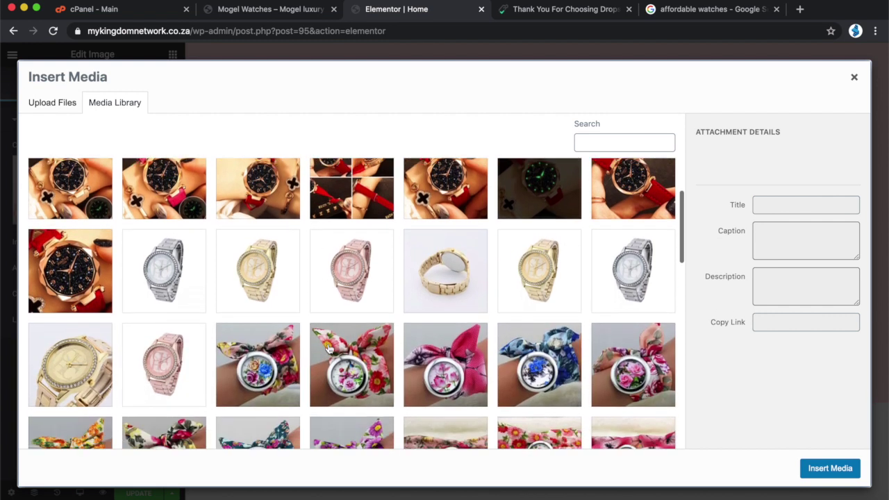
pyautogui.scroll(3, 329, 349)
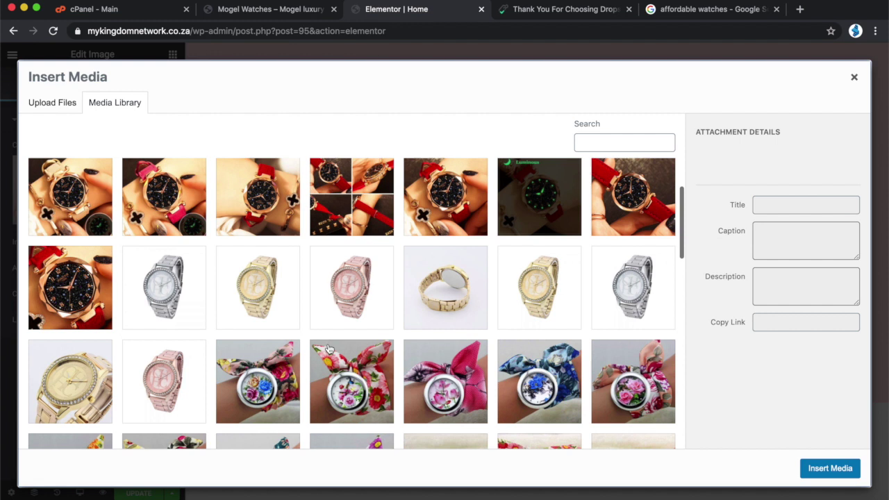
pyautogui.click(267, 206)
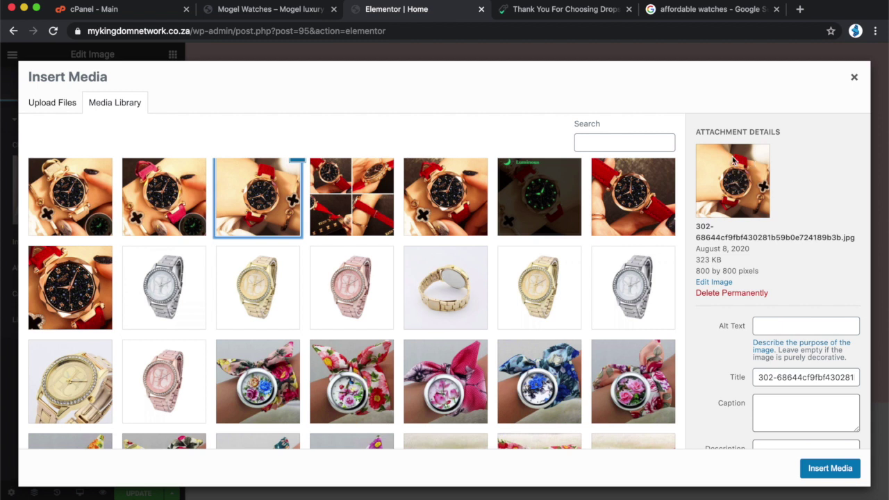
pyautogui.click(854, 78)
pyautogui.scroll(2, 735, 179)
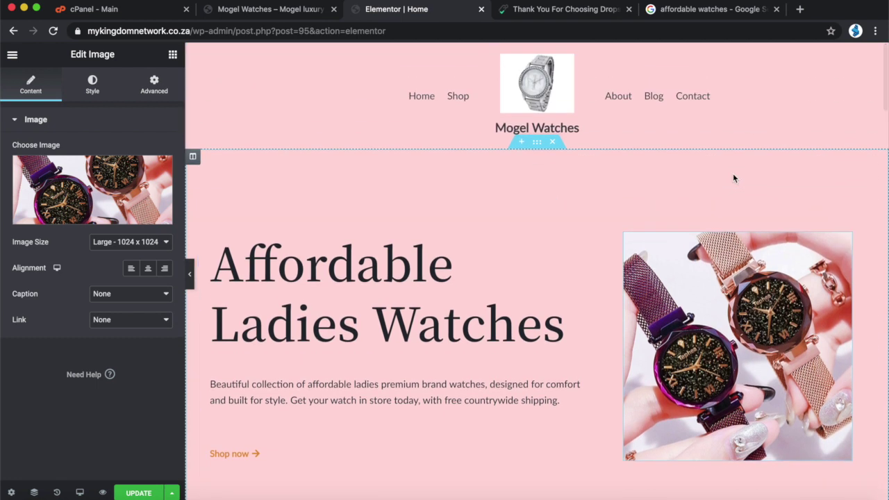
pyautogui.scroll(-2, 735, 179)
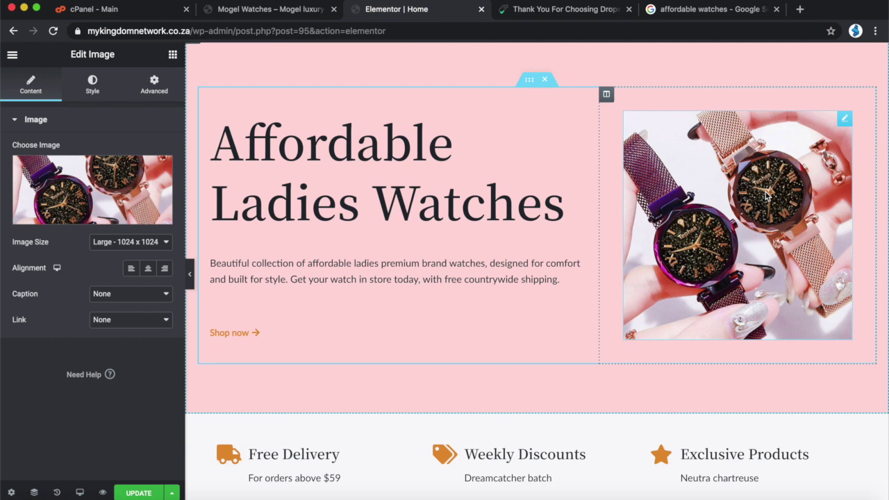
pyautogui.scroll(-2, 574, 242)
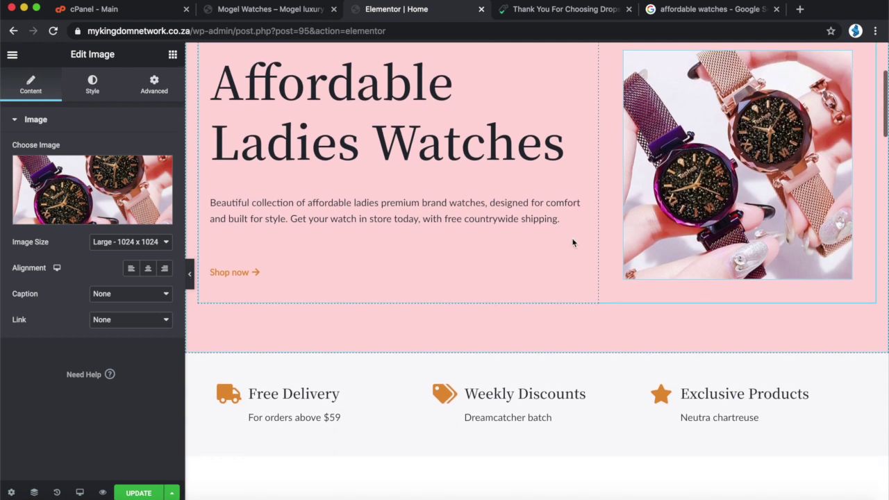
pyautogui.scroll(-1, 574, 243)
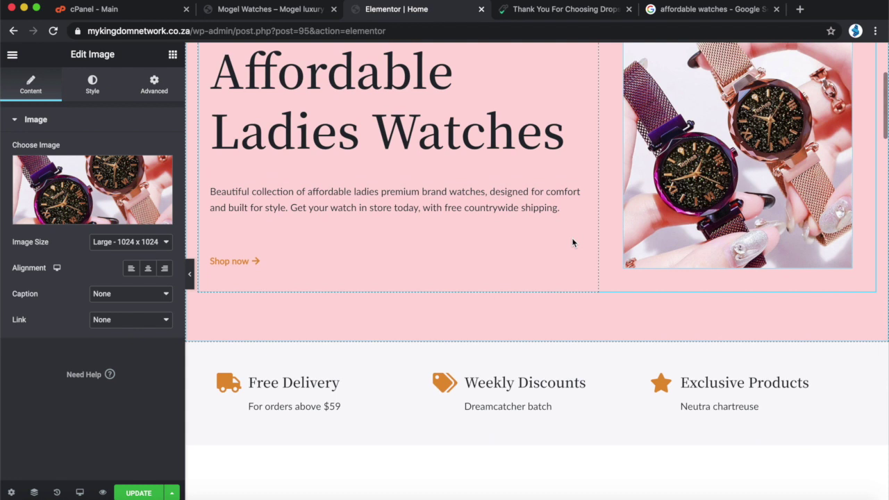
pyautogui.scroll(-2, 573, 242)
pyautogui.scroll(3, 738, 259)
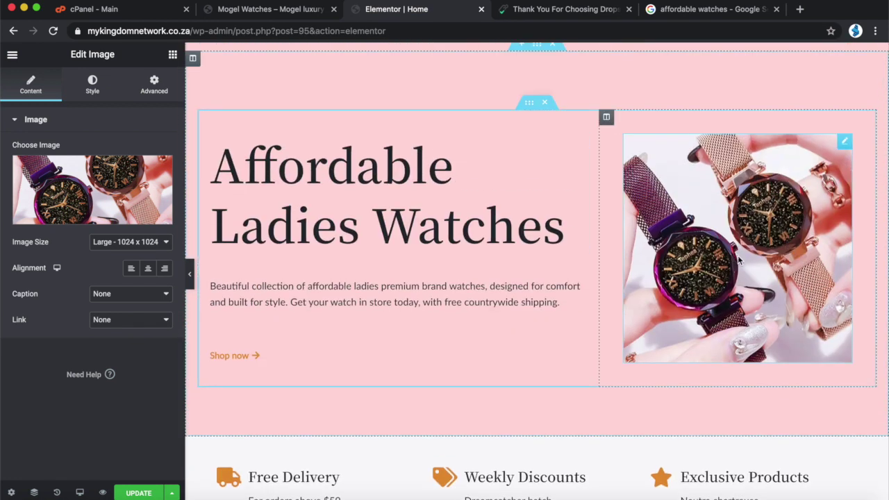
pyautogui.scroll(-1, 739, 260)
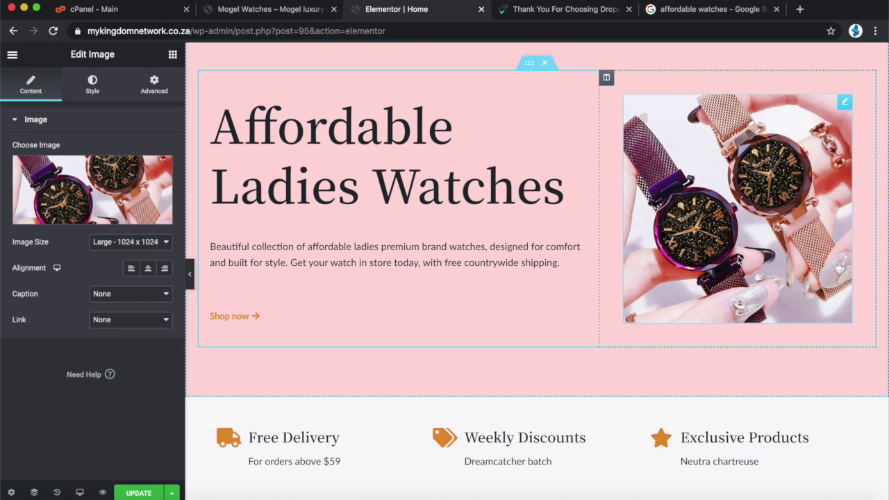
# Step: Append the sentence "Get real low prices this month only from Mogel Watches." to the paragraph under the Women's Month Specials heading
pyautogui.scroll(-9, 740, 259)
pyautogui.scroll(3, 739, 260)
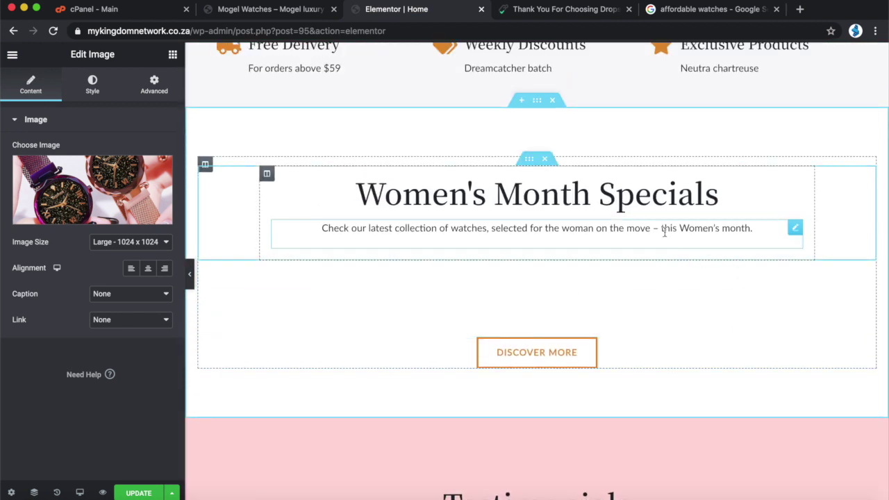
pyautogui.click(756, 230)
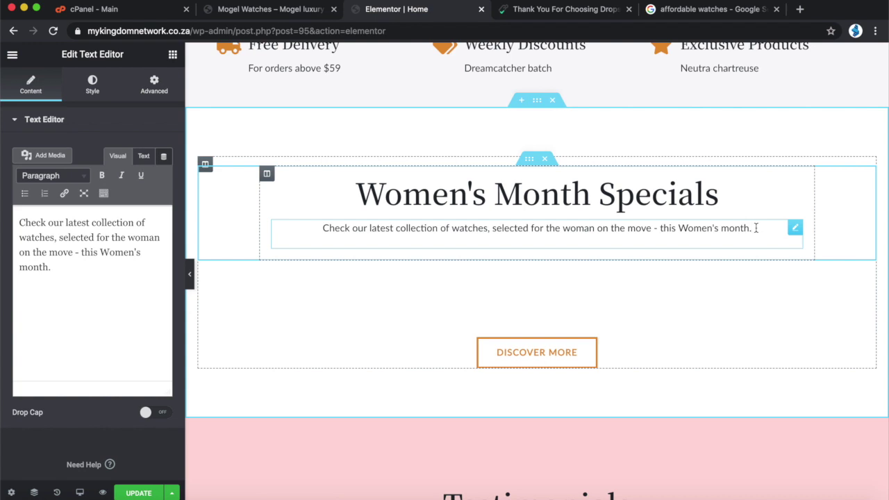
pyautogui.scroll(-1, 756, 228)
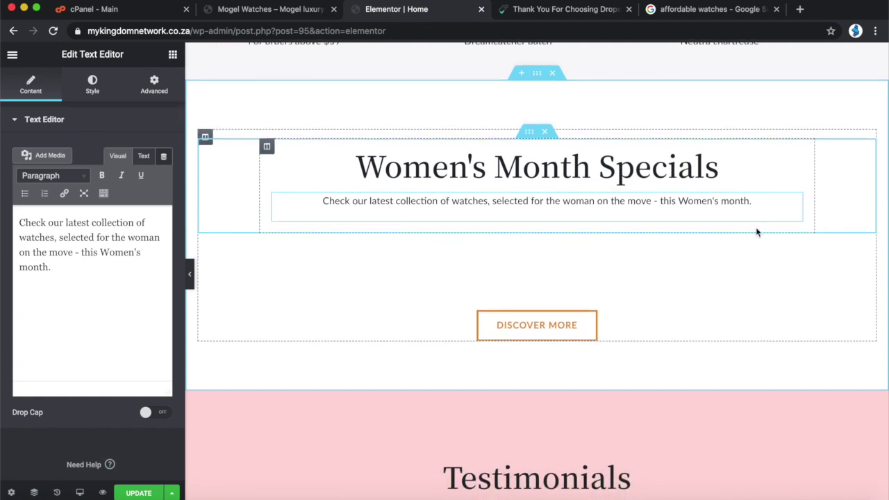
pyautogui.scroll(6, 757, 232)
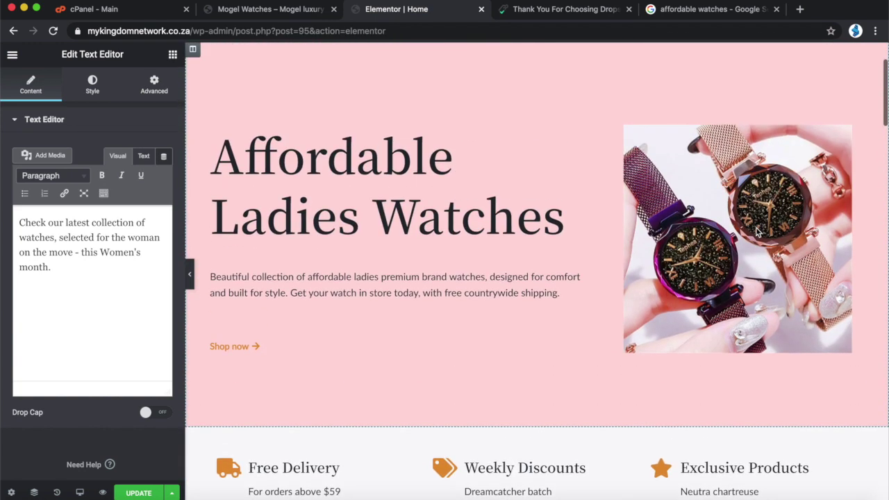
pyautogui.scroll(-5, 522, 185)
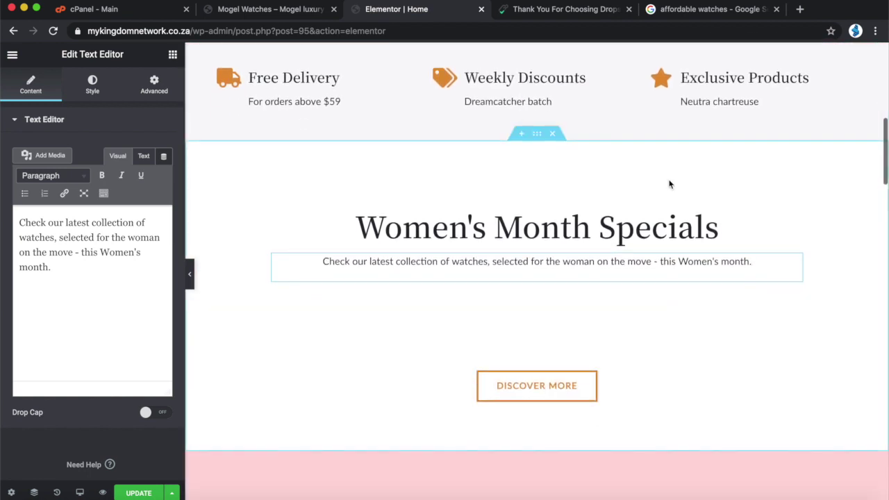
pyautogui.click(766, 258)
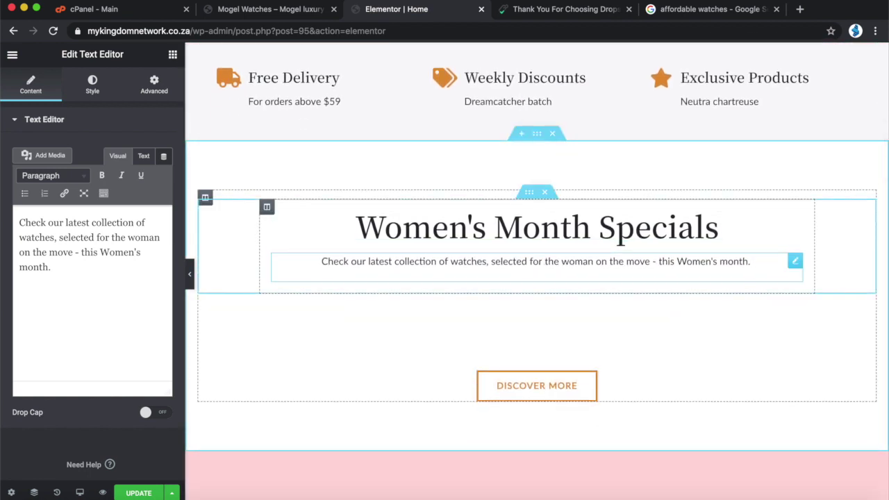
pyautogui.write('Get')
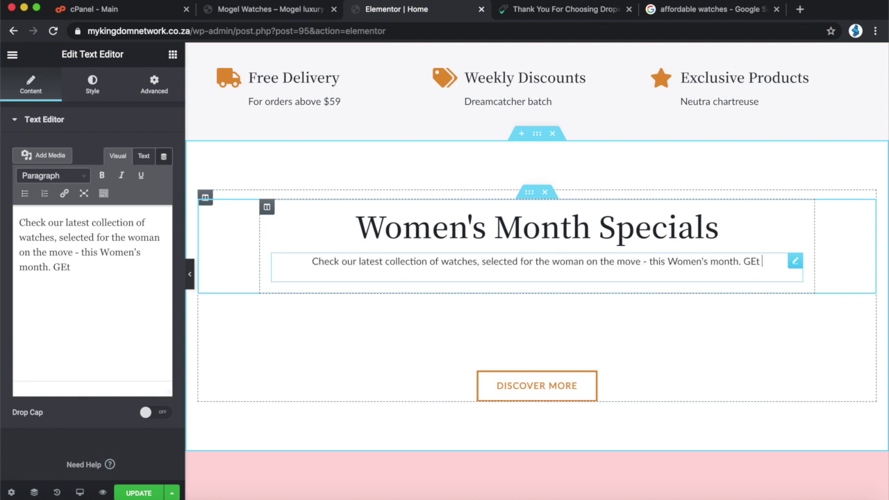
pyautogui.press('BackSpace')
pyautogui.press('BackSpace')
pyautogui.write('et real low prices')
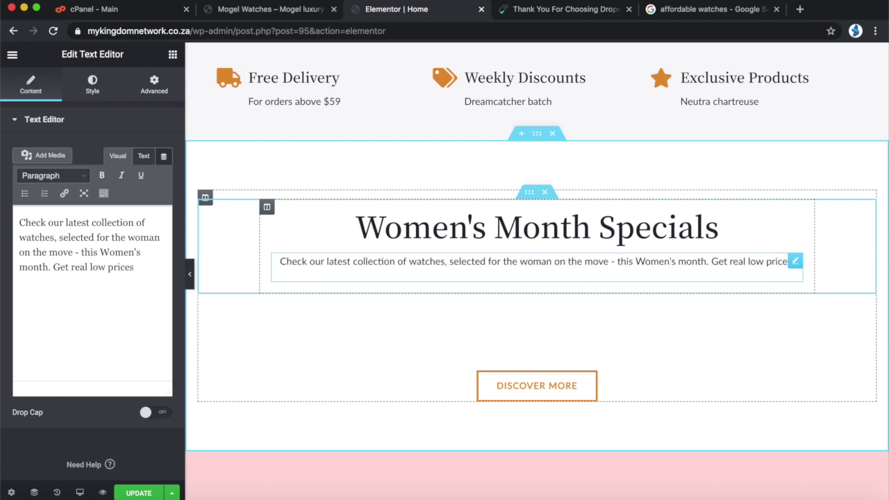
pyautogui.write('this ')
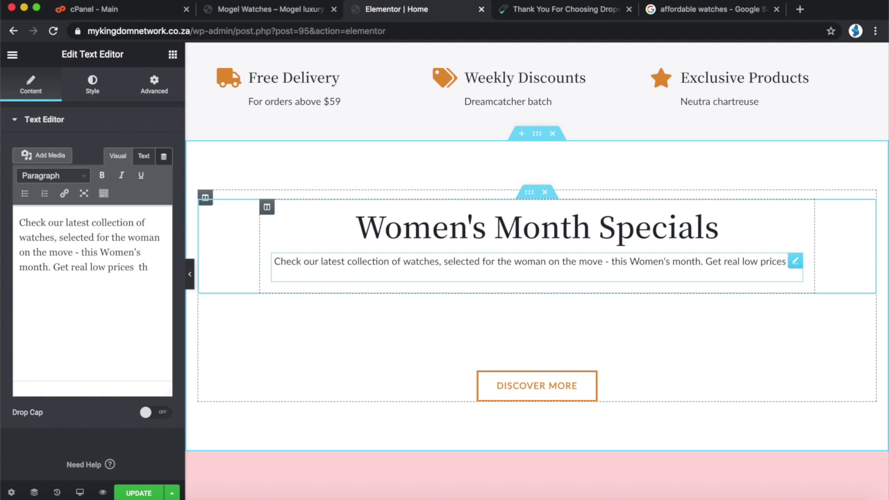
pyautogui.write('month')
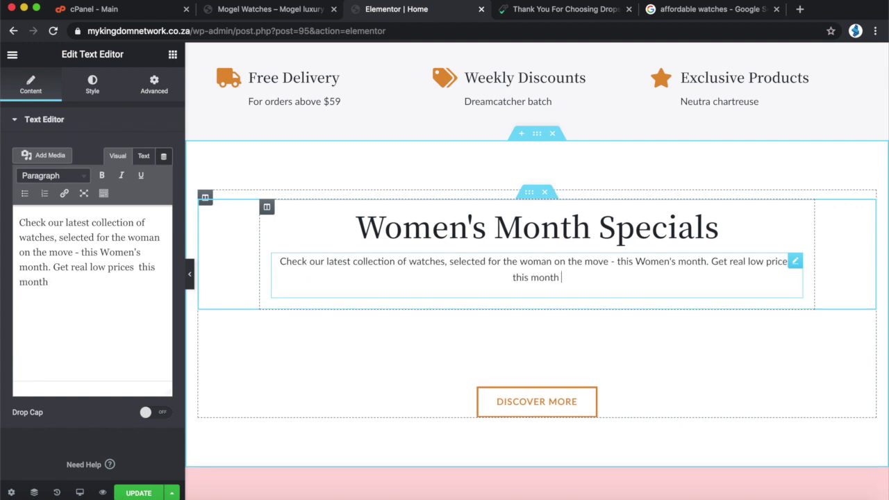
pyautogui.write(' only from')
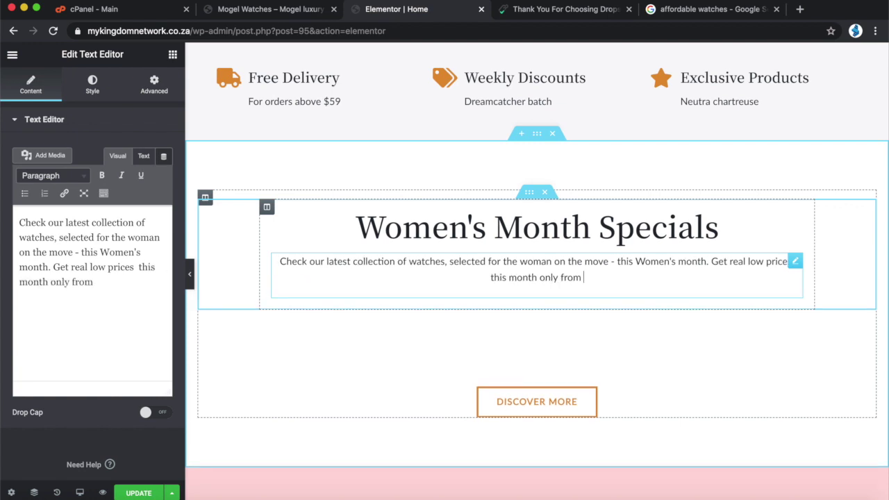
pyautogui.scroll(7, 536, 278)
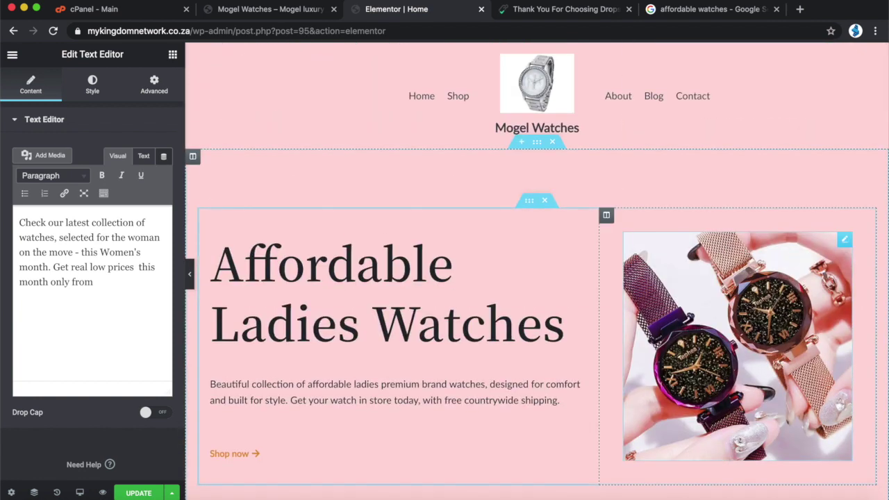
pyautogui.scroll(-3, 537, 277)
pyautogui.write('M')
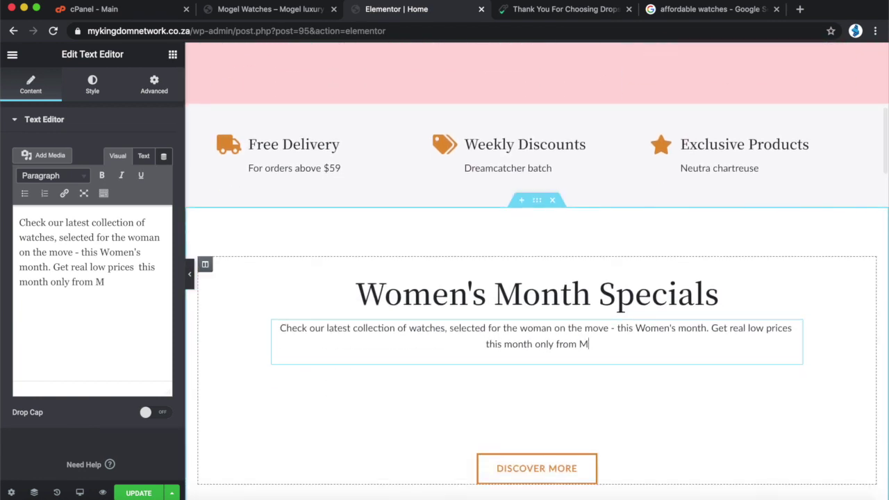
pyautogui.write('ogel Watches')
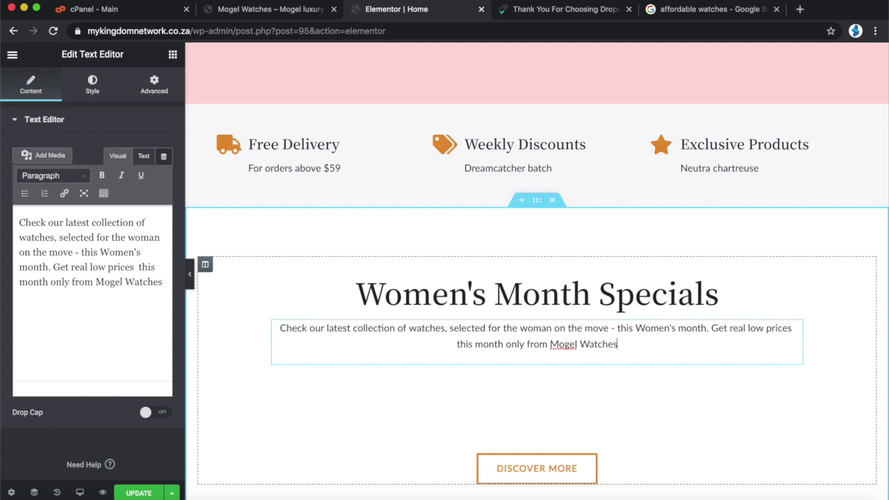
pyautogui.write('.')
pyautogui.scroll(-1, 537, 283)
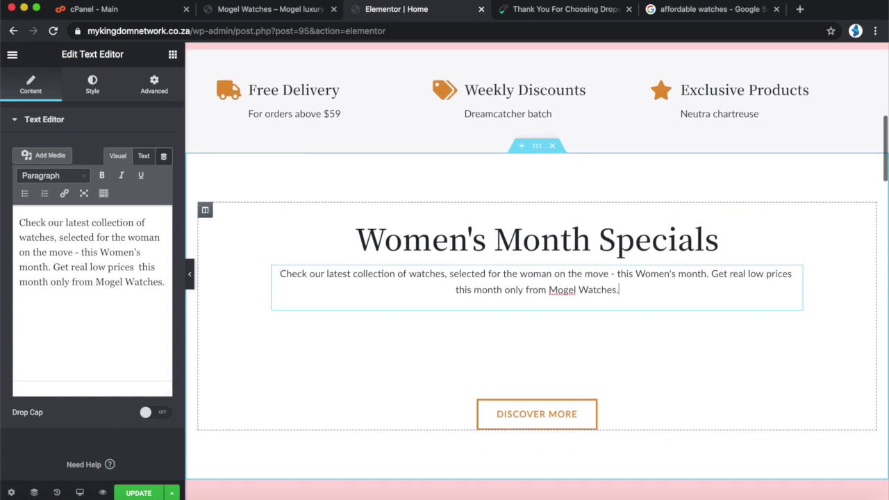
# Step: Open the settings of the empty inner section below the paragraph, and those of the Woo Popular Products widget inside it
pyautogui.scroll(-5, 537, 283)
pyautogui.scroll(3, 808, 249)
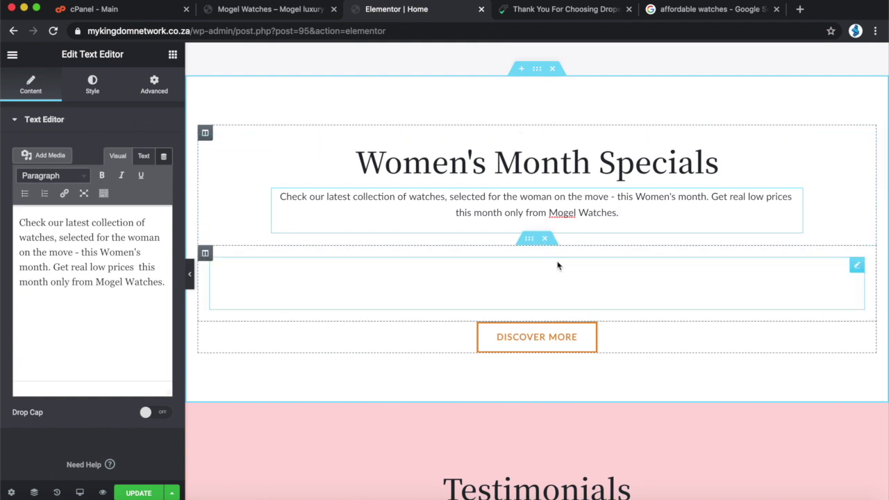
pyautogui.click(529, 238)
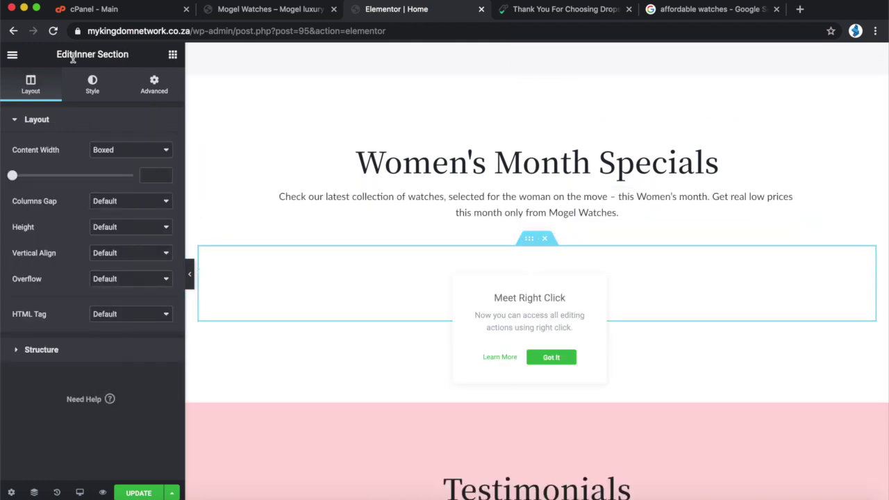
pyautogui.click(627, 269)
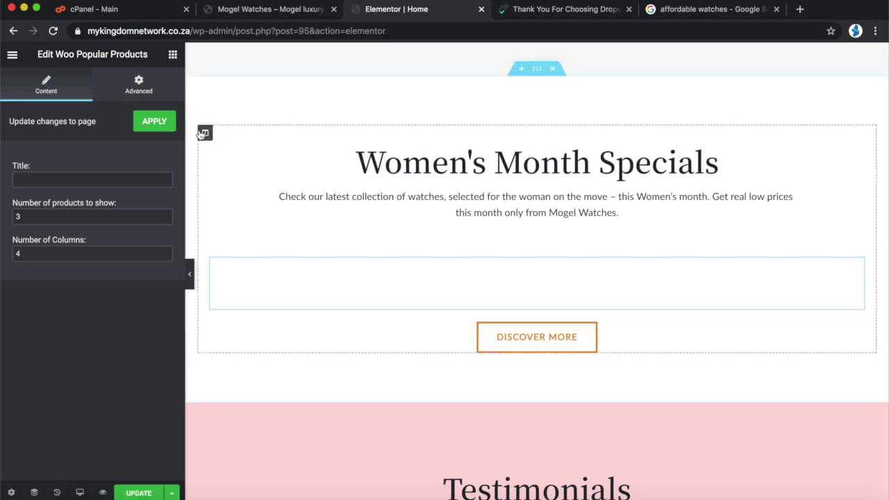
# Step: Switch to the live Mogel Watches site, reload the home page and examine its Featured Products section
pyautogui.click(253, 7)
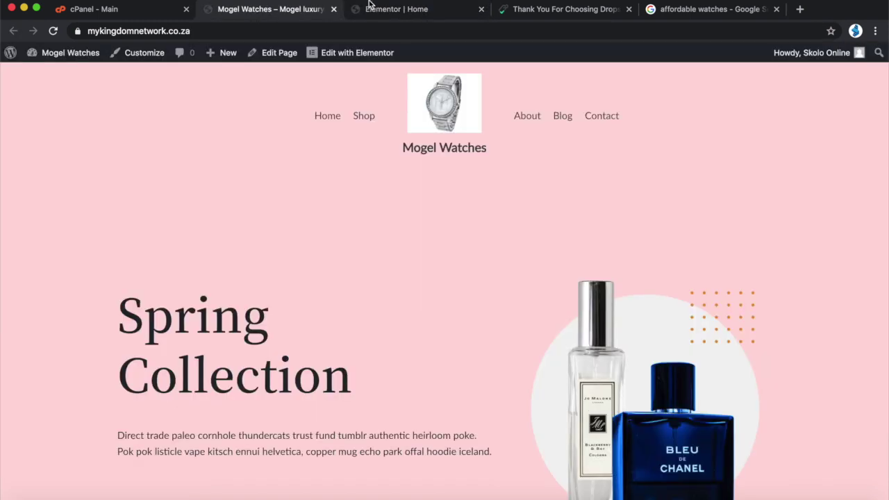
pyautogui.click(398, 10)
pyautogui.click(251, 14)
pyautogui.click(53, 31)
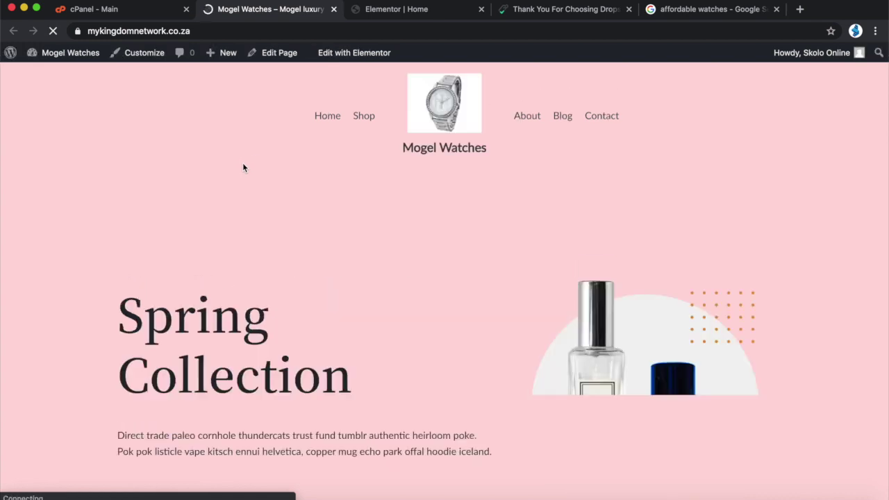
pyautogui.scroll(-9, 284, 290)
pyautogui.scroll(-2, 285, 291)
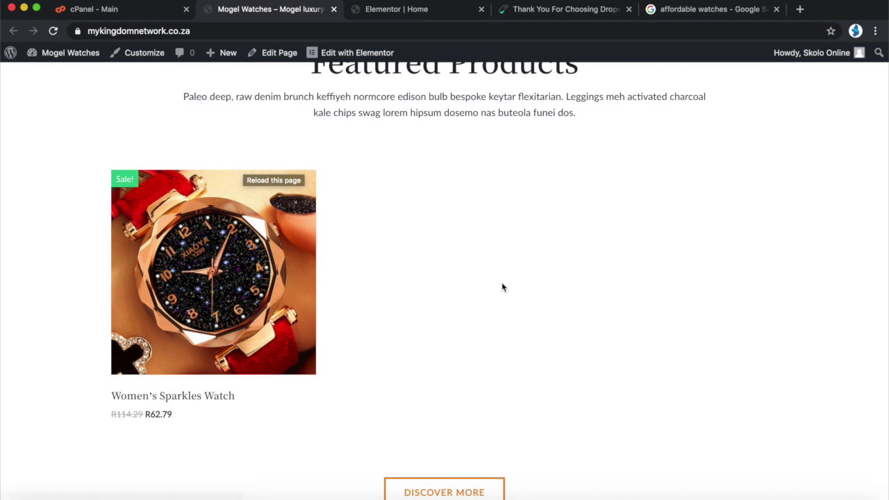
# Step: Return to the Elementor editor and open the customer quote under the Testimonials heading for editing
pyautogui.click(368, 10)
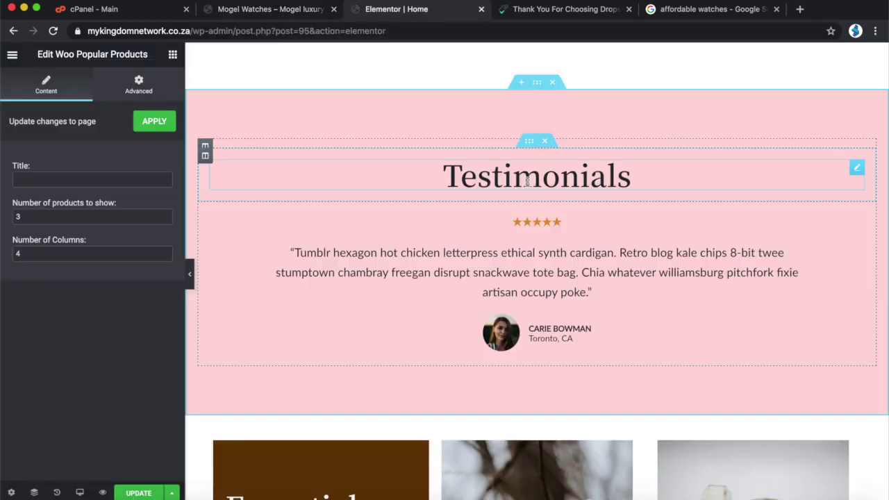
pyautogui.click(544, 256)
pyautogui.scroll(-1, 545, 259)
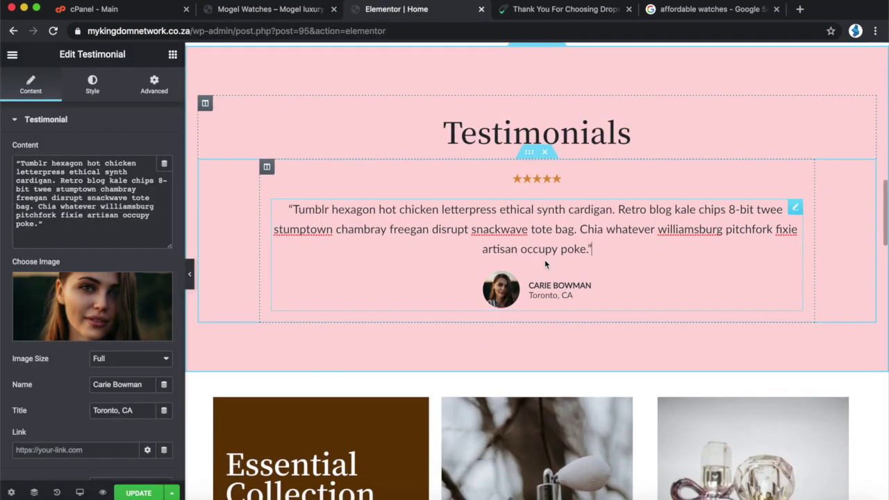
# Step: Open the media library for the Spring Collection image and select the photo of the purple floral-strap watch worn on a wrist
pyautogui.scroll(-3, 545, 259)
pyautogui.scroll(-4, 545, 264)
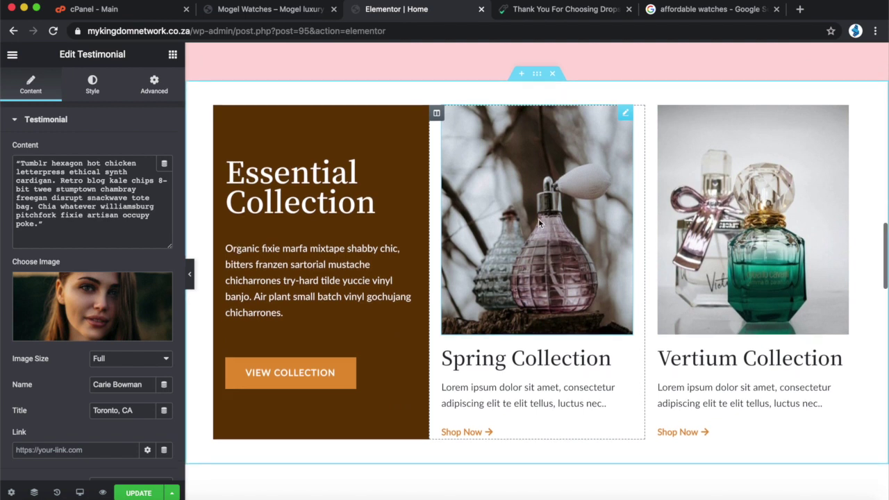
pyautogui.click(538, 219)
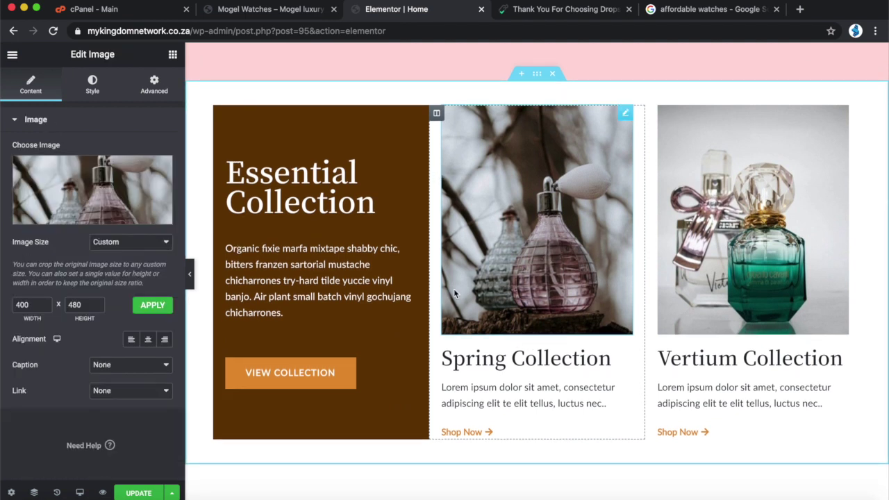
pyautogui.click(89, 216)
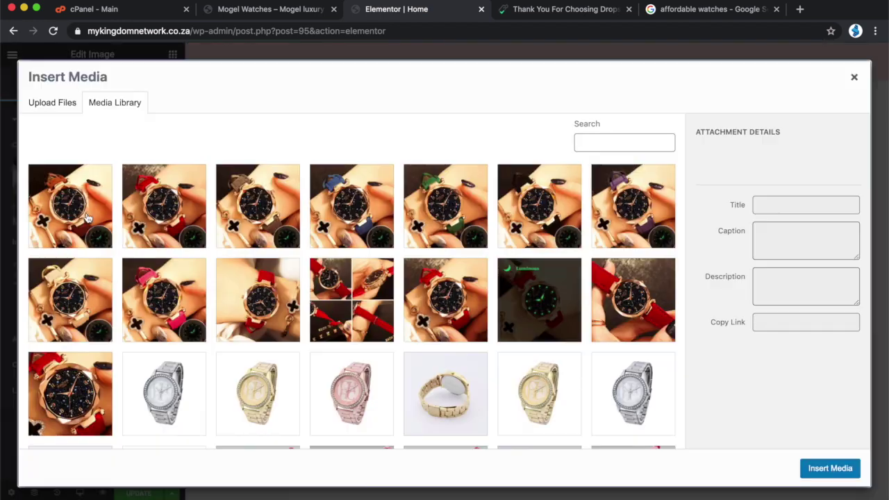
pyautogui.scroll(-5, 271, 323)
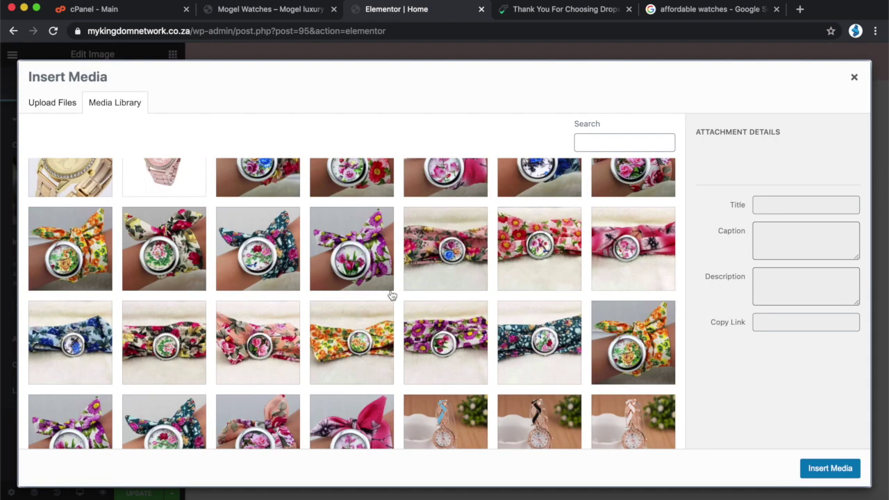
pyautogui.click(392, 291)
# Step: Set the selected photo's alt text to "pink ladies watch" and its title to "pink ladies watch.jpg"
pyautogui.click(780, 325)
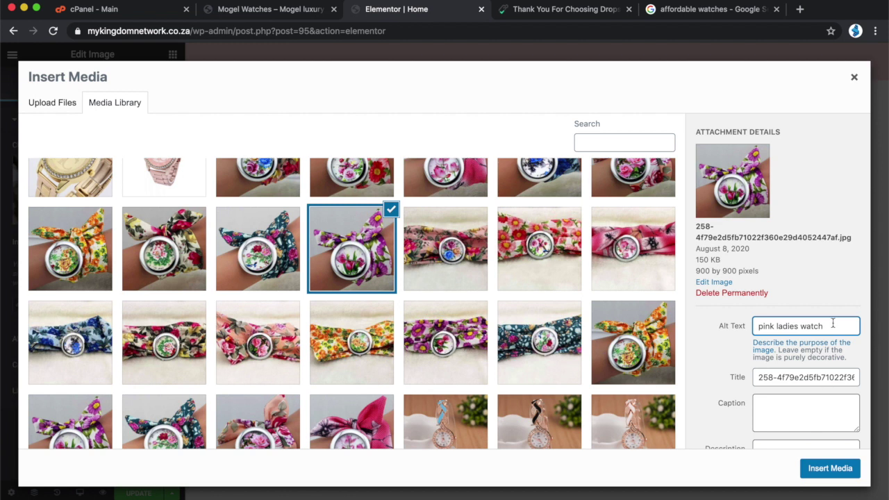
pyautogui.moveTo(833, 325); pyautogui.dragTo(693, 324)
pyautogui.press('super+c')
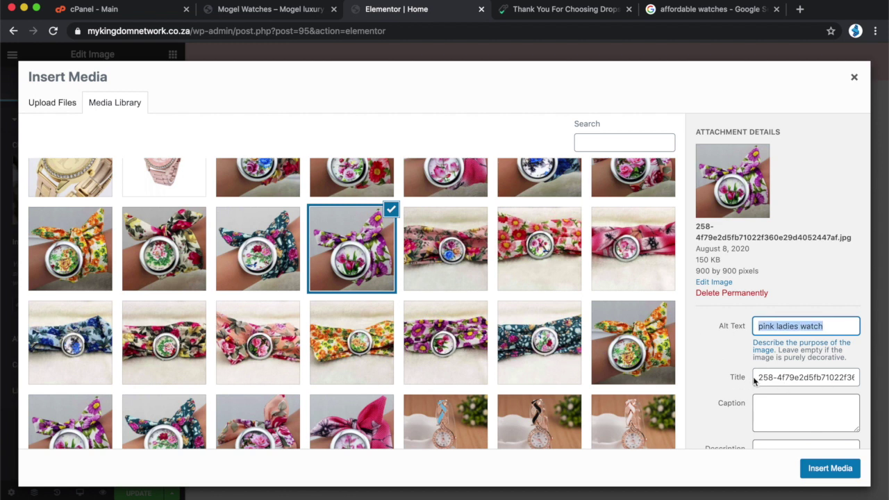
pyautogui.moveTo(760, 376); pyautogui.dragTo(841, 378)
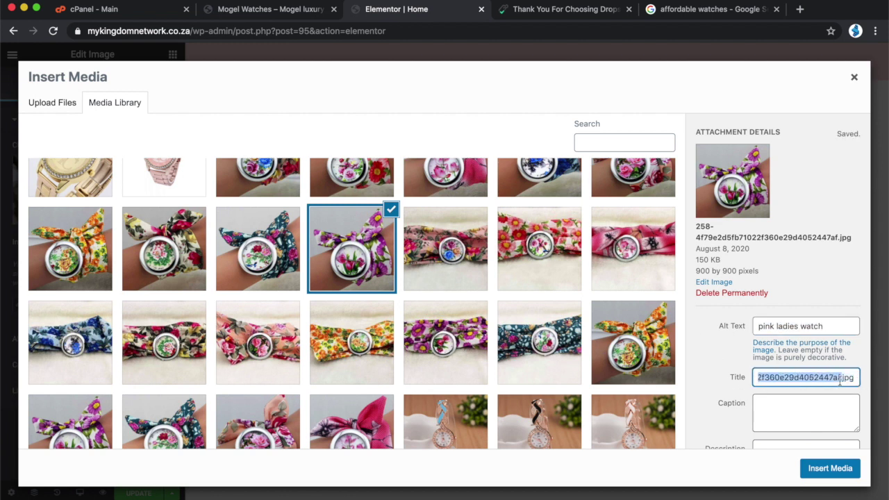
pyautogui.press('super+v')
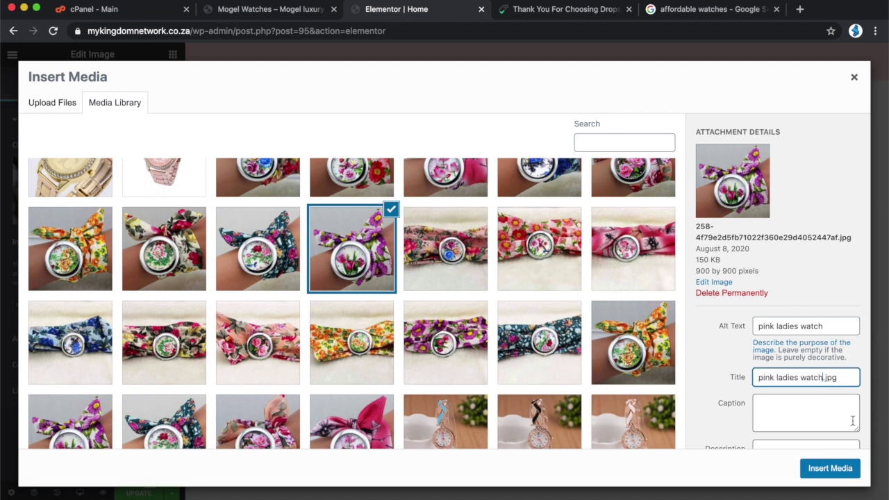
# Step: Set the photo's caption and description to "pink ladies watch" and insert it as the Spring Collection image
pyautogui.click(825, 410)
pyautogui.press('super+v')
pyautogui.scroll(-2, 824, 409)
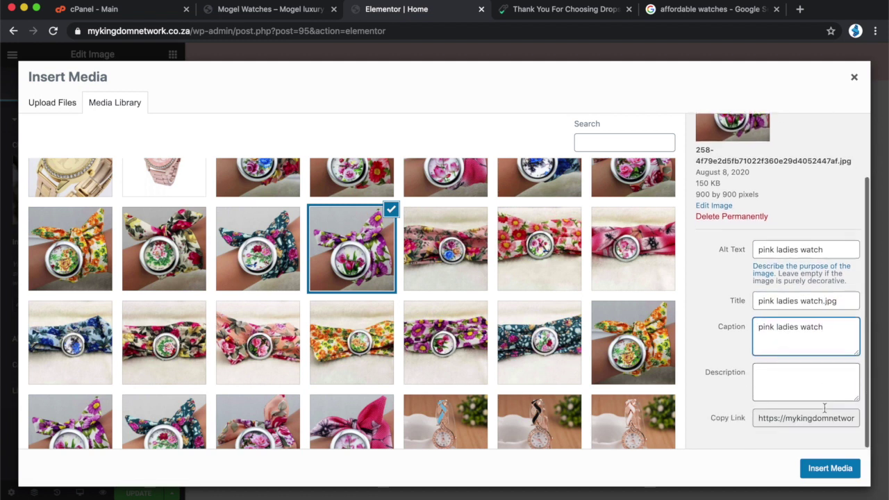
pyautogui.click(814, 375)
pyautogui.press('super+v')
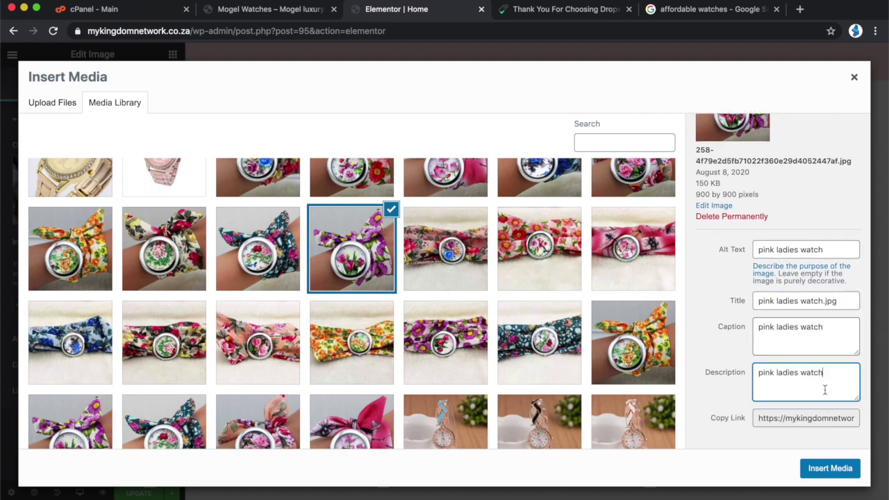
pyautogui.click(829, 469)
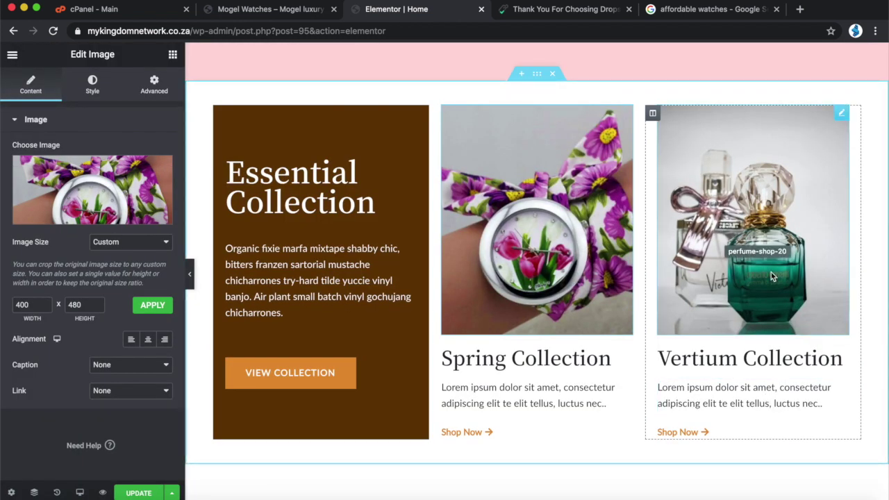
# Step: Open the media library for the Vertium Collection image and select the photo of the rose gold watch beside a woman
pyautogui.click(765, 251)
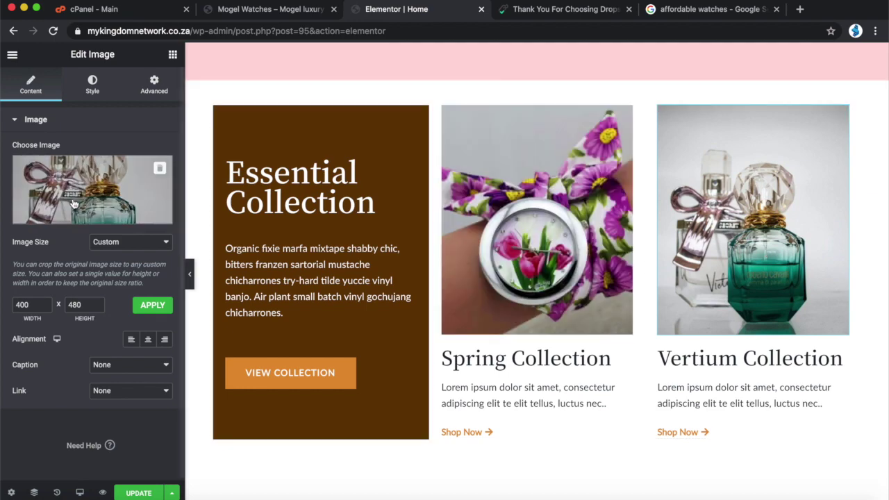
pyautogui.click(103, 221)
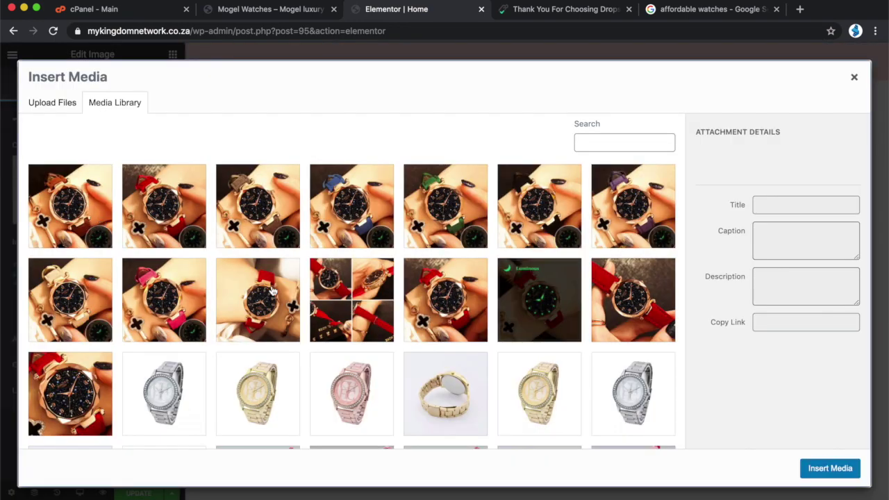
pyautogui.scroll(-10, 304, 304)
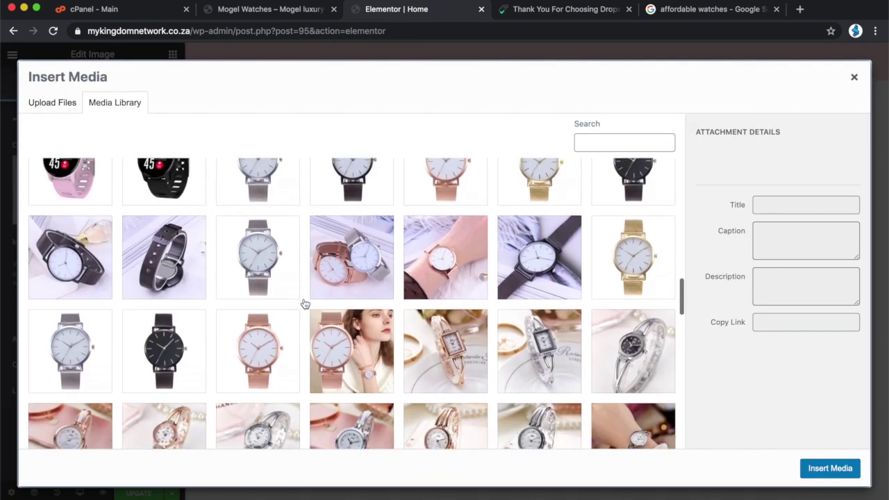
pyautogui.click(355, 357)
# Step: Set the selected photo's alt text to "rose gold lady's watch" and its title to "rose gold ladys watch.jpg"
pyautogui.click(792, 326)
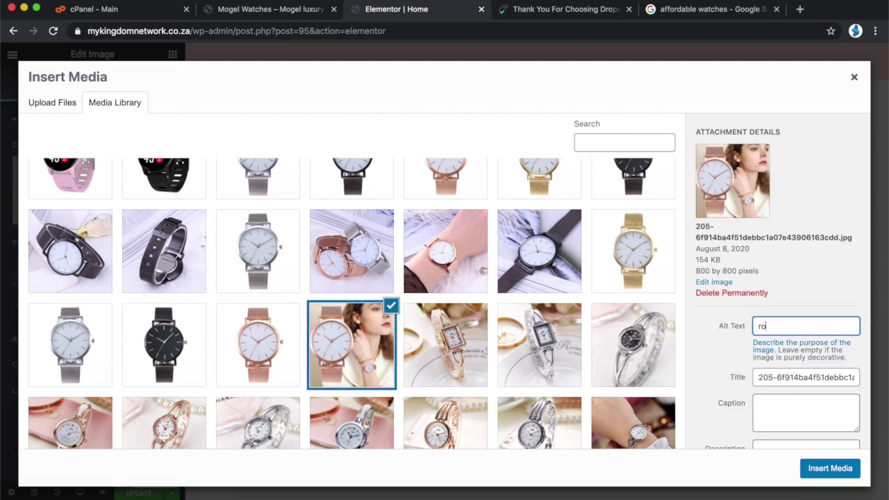
pyautogui.write('rose gold ladeis ')
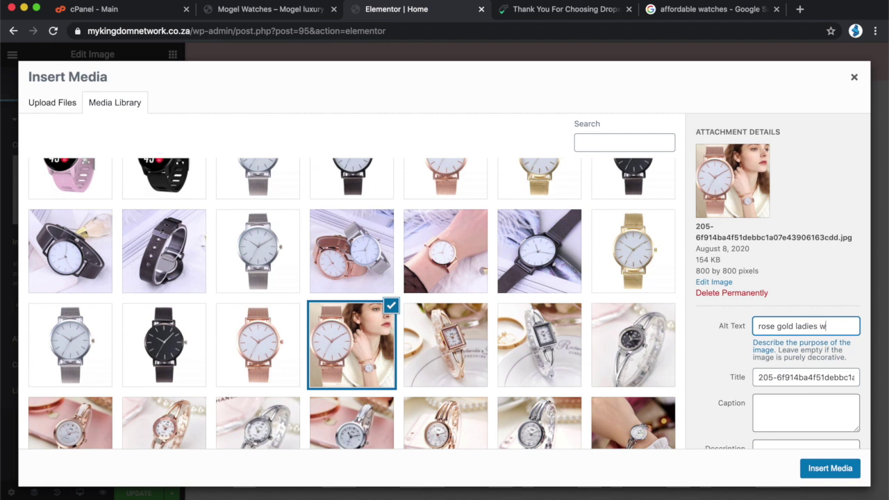
pyautogui.write('watch')
pyautogui.moveTo(818, 325); pyautogui.dragTo(807, 326)
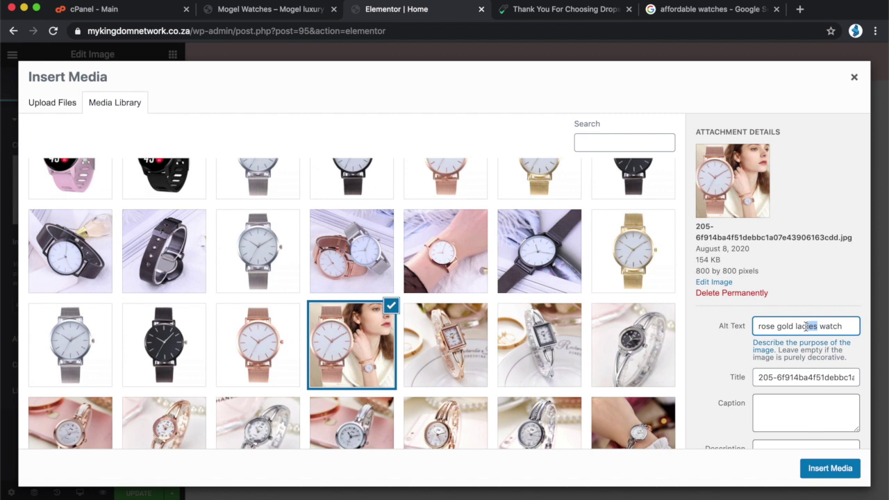
pyautogui.write("y's")
pyautogui.moveTo(844, 326); pyautogui.dragTo(703, 328)
pyautogui.press('super+c')
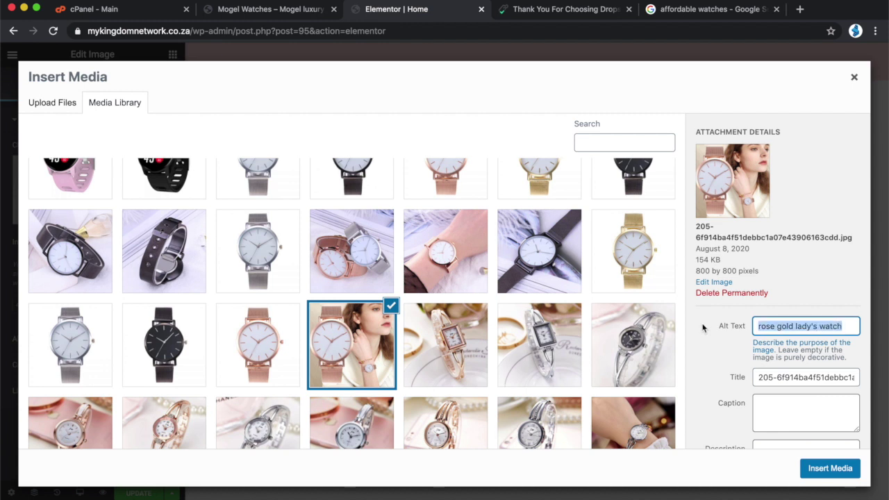
pyautogui.moveTo(759, 376); pyautogui.dragTo(842, 382)
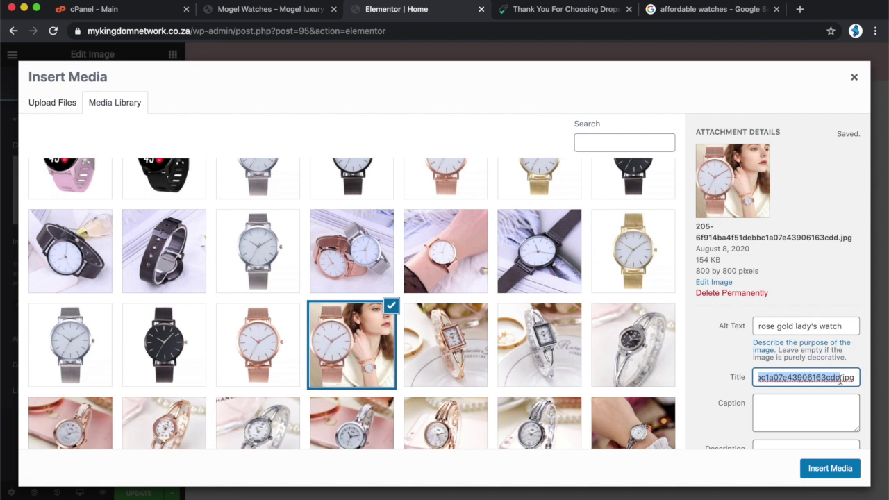
pyautogui.press('super+v')
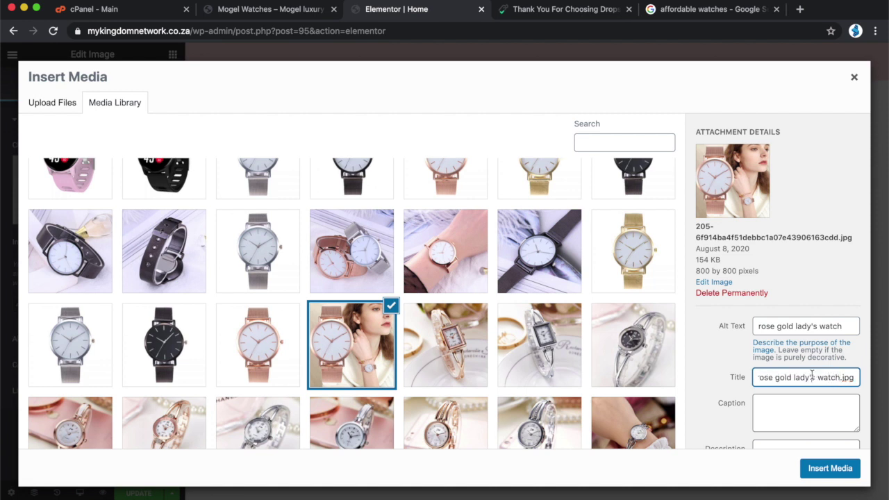
# Step: Set the photo's caption and description to "rose gold lady's watch" and insert it as the Vertium Collection image
pyautogui.click(790, 413)
pyautogui.press('super+v')
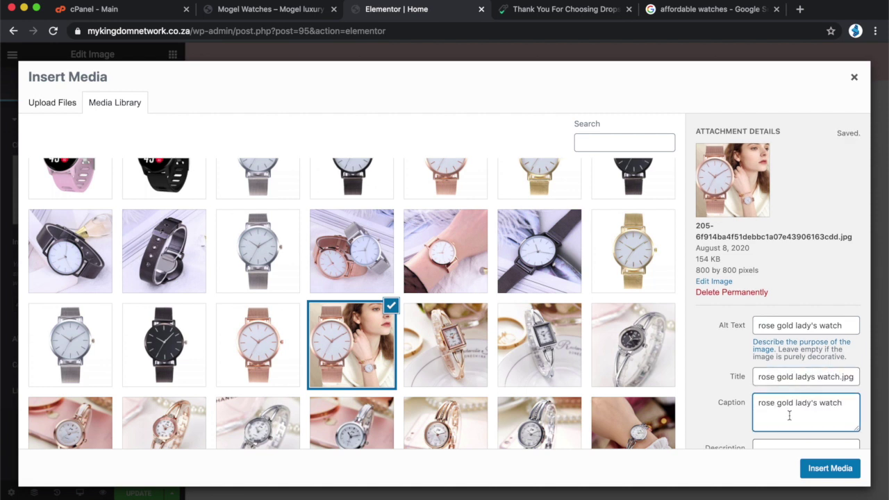
pyautogui.scroll(-2, 792, 415)
pyautogui.click(796, 414)
pyautogui.press('super+v')
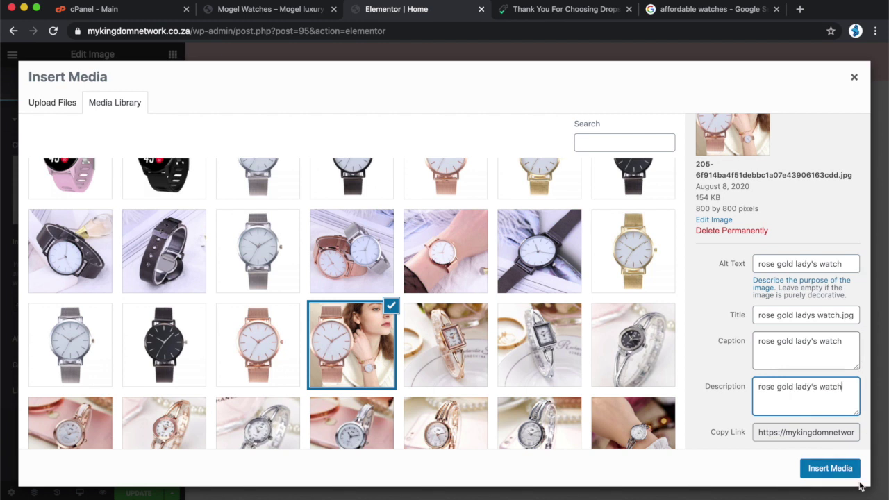
pyautogui.click(848, 469)
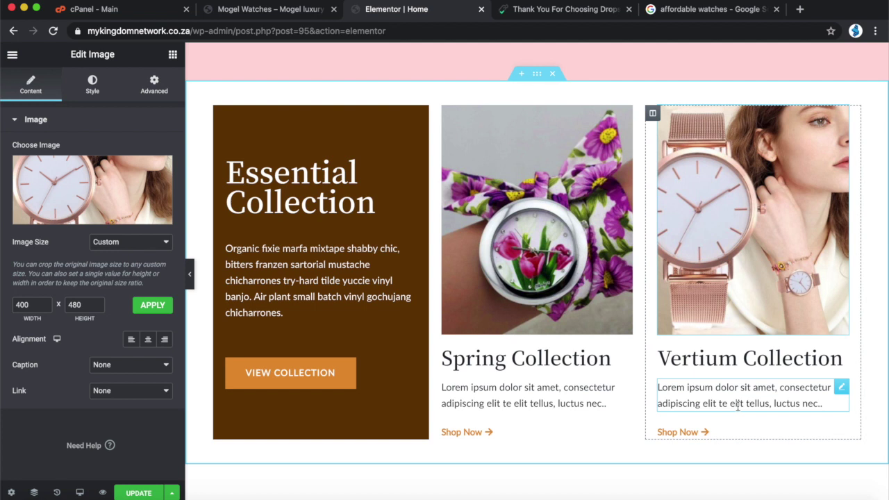
# Step: Change the "Vertium Collection" heading to "Chrome Finish"
pyautogui.click(726, 357)
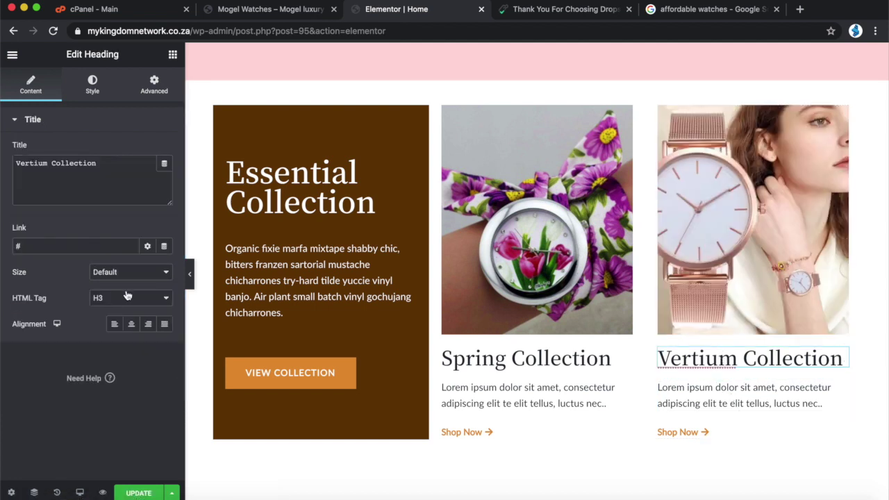
pyautogui.moveTo(101, 166); pyautogui.dragTo(2, 167)
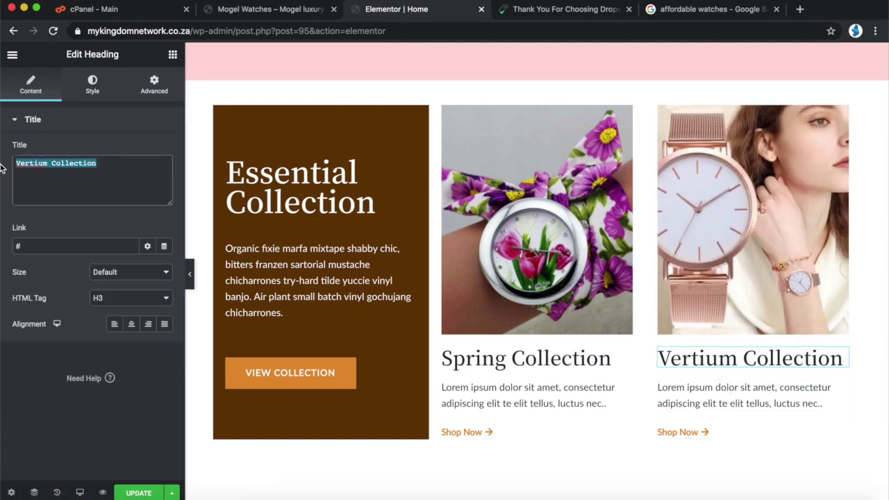
pyautogui.write('Chrome Finish')
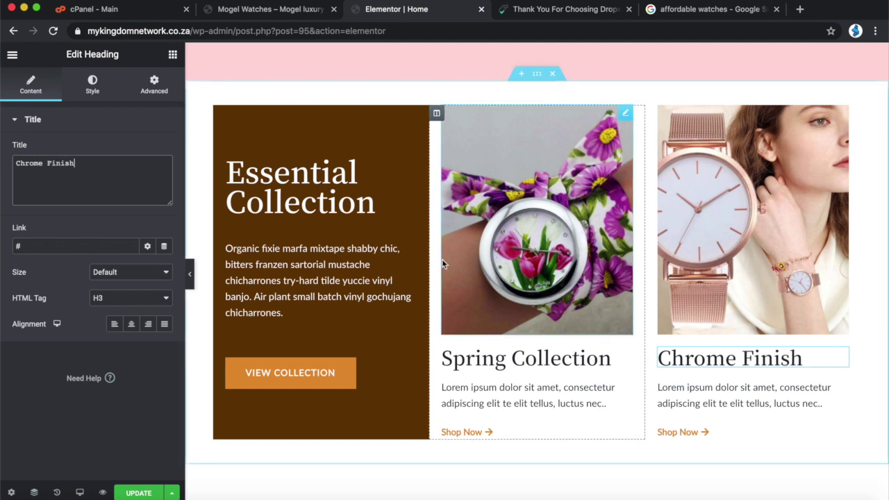
# Step: Open the media library for the Chamel Paris perfume image and select the photo of a white-dial watch on a wrist beside a teacup
pyautogui.scroll(-2, 445, 267)
pyautogui.scroll(-3, 453, 278)
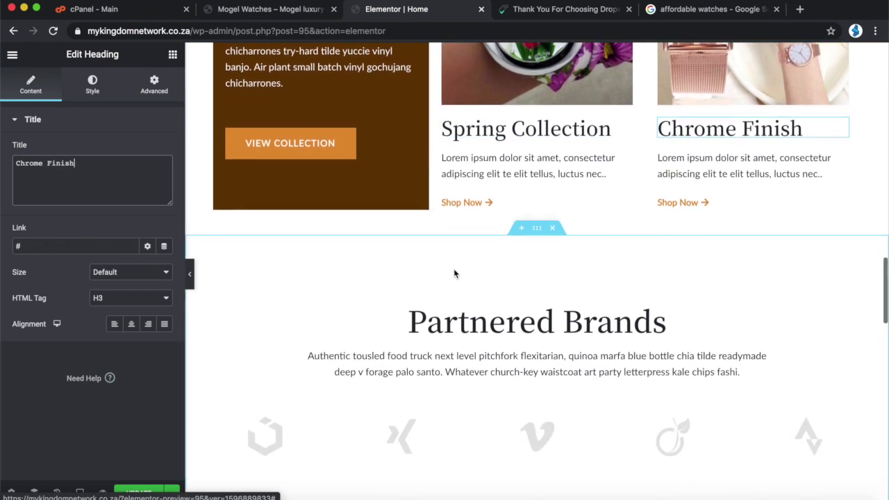
pyautogui.scroll(-3, 453, 271)
pyautogui.scroll(-5, 453, 272)
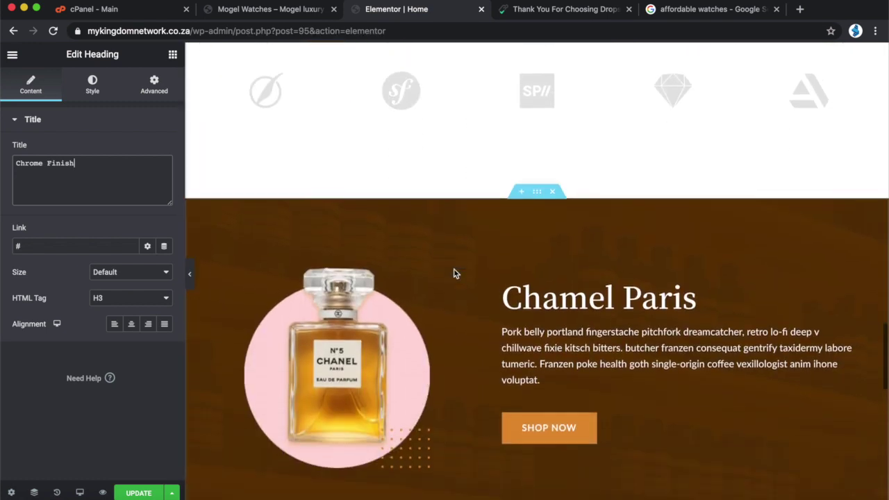
pyautogui.scroll(-3, 453, 273)
pyautogui.click(360, 182)
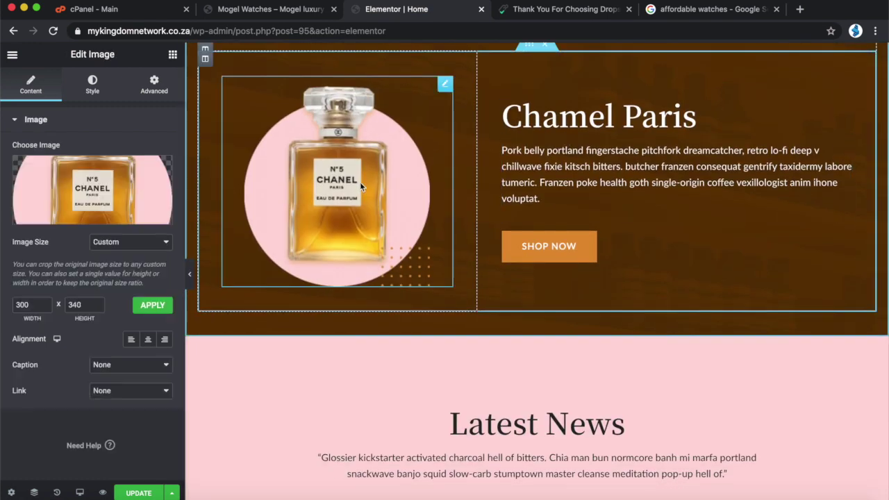
pyautogui.click(87, 217)
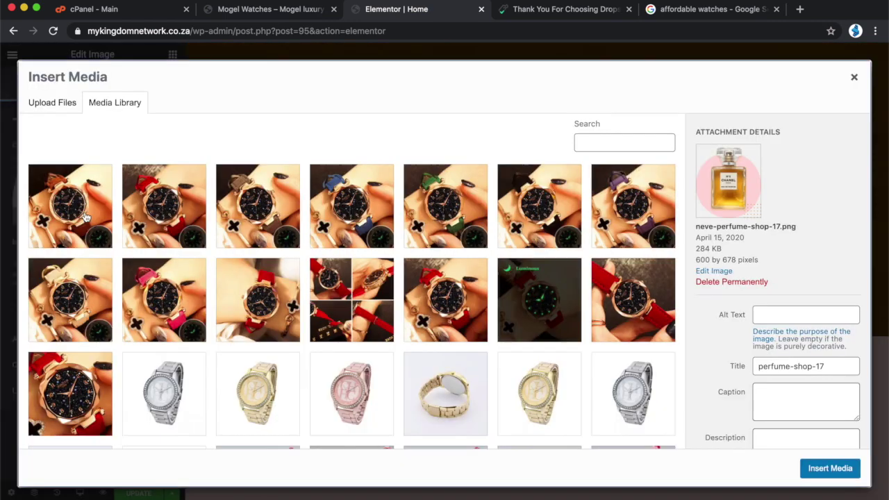
pyautogui.scroll(-15, 490, 289)
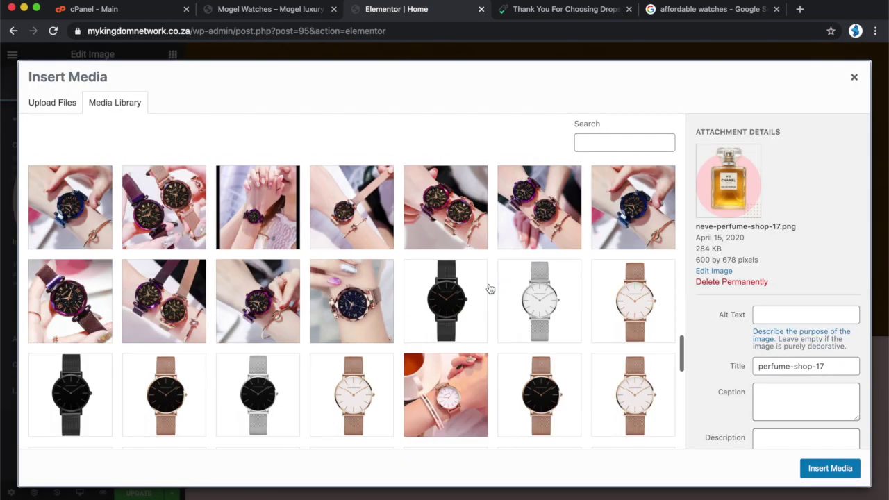
pyautogui.scroll(-5, 490, 288)
pyautogui.scroll(2, 489, 289)
pyautogui.click(461, 270)
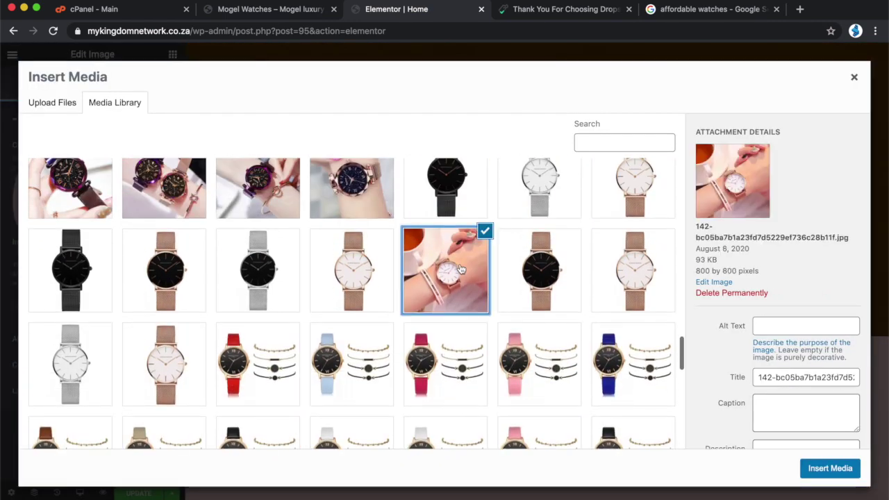
# Step: Set the selected photo's alt text and caption to "beautiful womens watch" and its title to "beautiful womens watch.jpg"
pyautogui.click(780, 325)
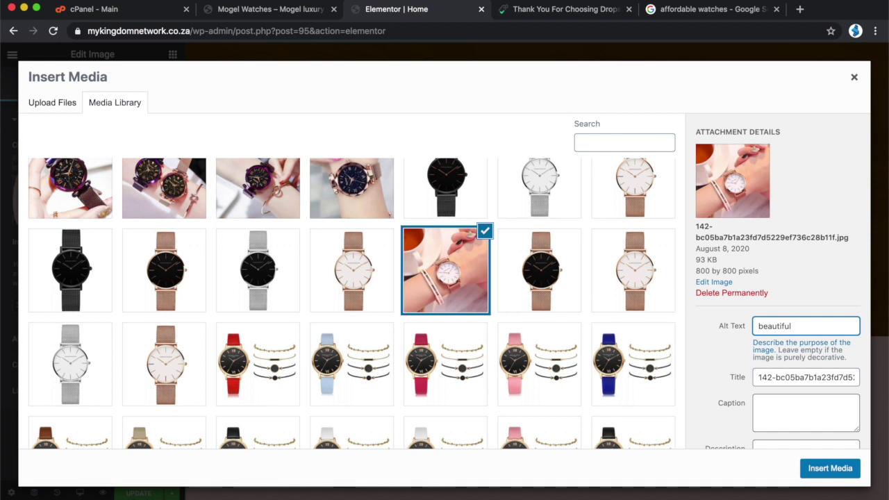
pyautogui.write('womens w')
pyautogui.moveTo(851, 324); pyautogui.dragTo(740, 326)
pyautogui.press('super+c')
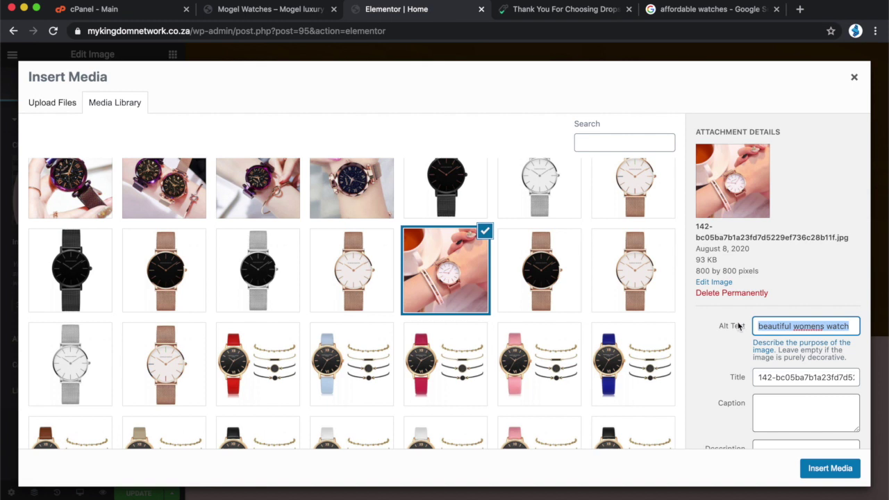
pyautogui.click(806, 422)
pyautogui.press('super+v')
pyautogui.moveTo(761, 377); pyautogui.dragTo(843, 377)
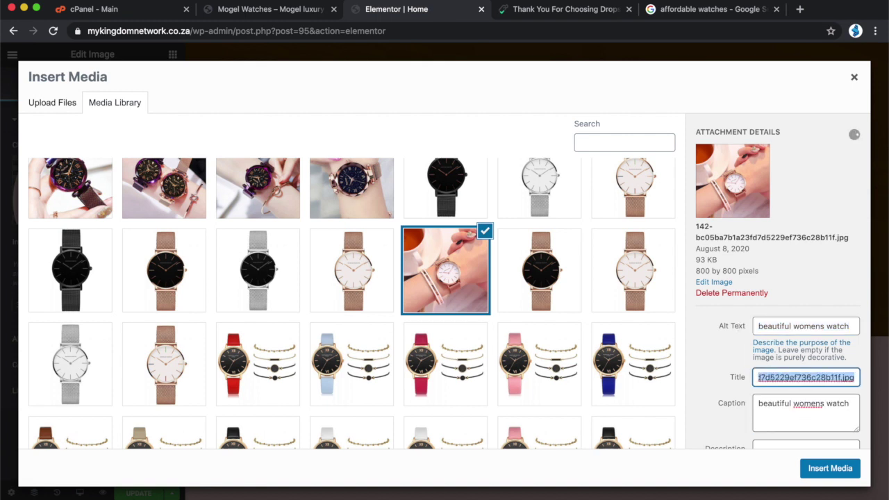
pyautogui.press('super+v')
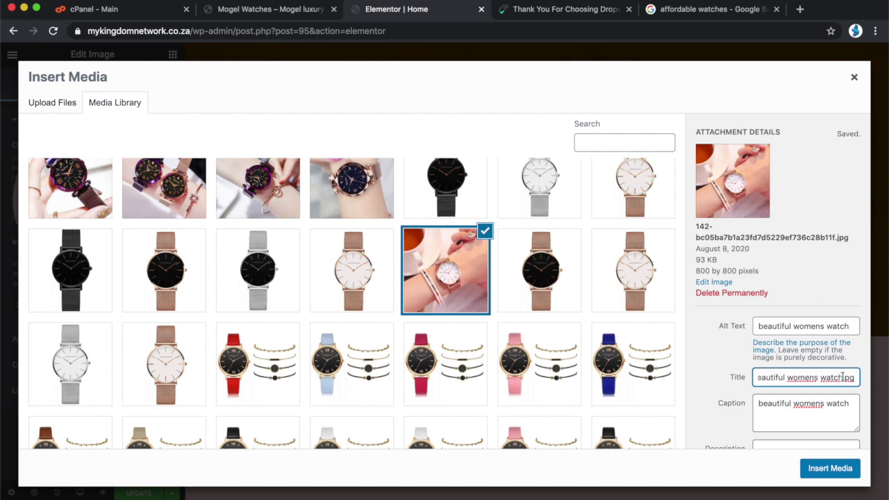
pyautogui.write('.')
# Step: Set the photo's description to "beautiful womens watch" and insert it in place of the Chamel Paris perfume image
pyautogui.scroll(-1, 837, 413)
pyautogui.click(824, 407)
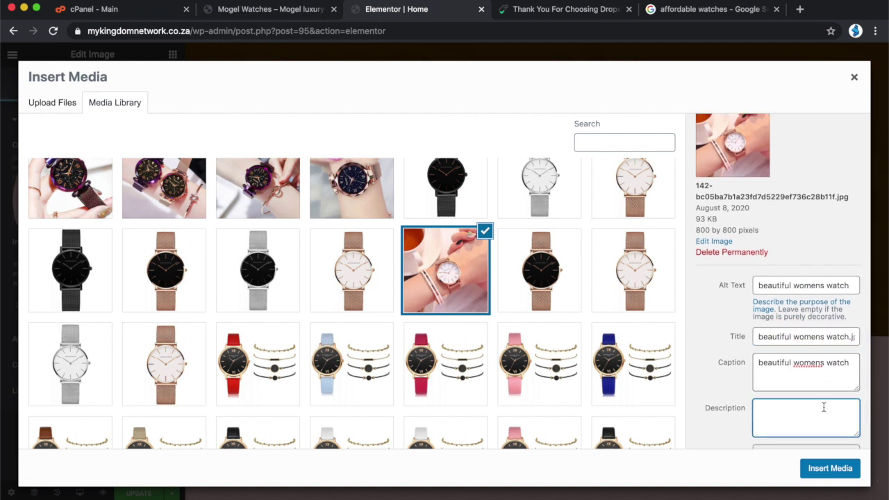
pyautogui.press('super+v')
pyautogui.scroll(-1, 824, 410)
pyautogui.click(839, 468)
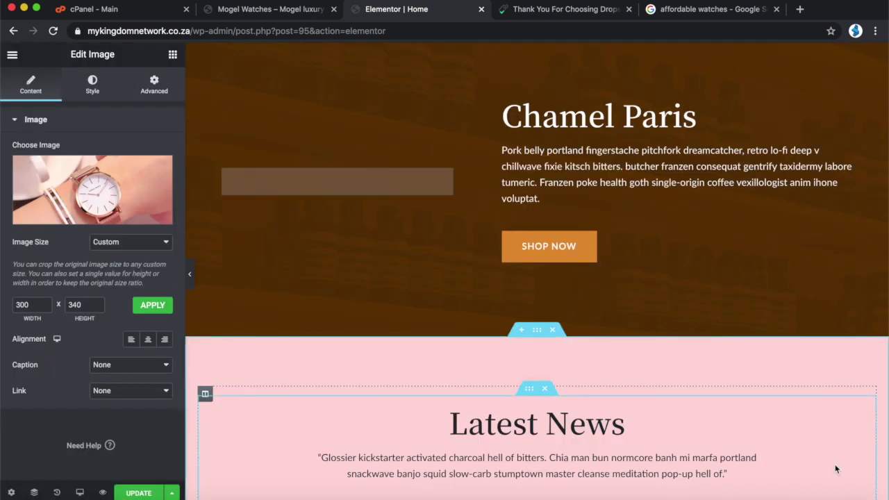
# Step: Replace the "Chamel Paris" heading with "Suprise someone special"
pyautogui.scroll(2, 541, 161)
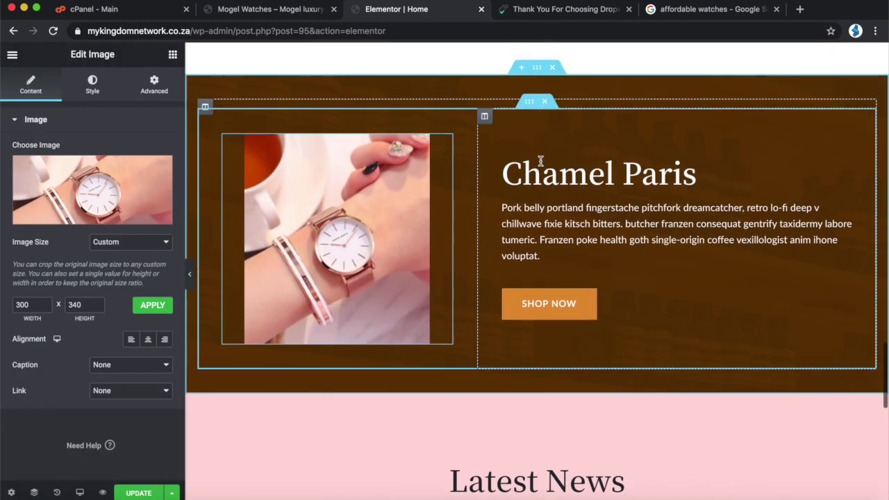
pyautogui.click(646, 175)
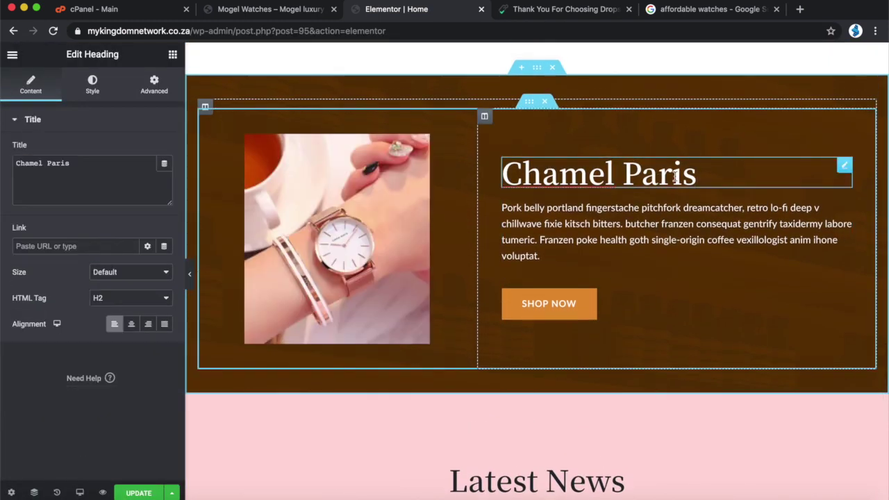
pyautogui.moveTo(713, 175); pyautogui.dragTo(500, 174)
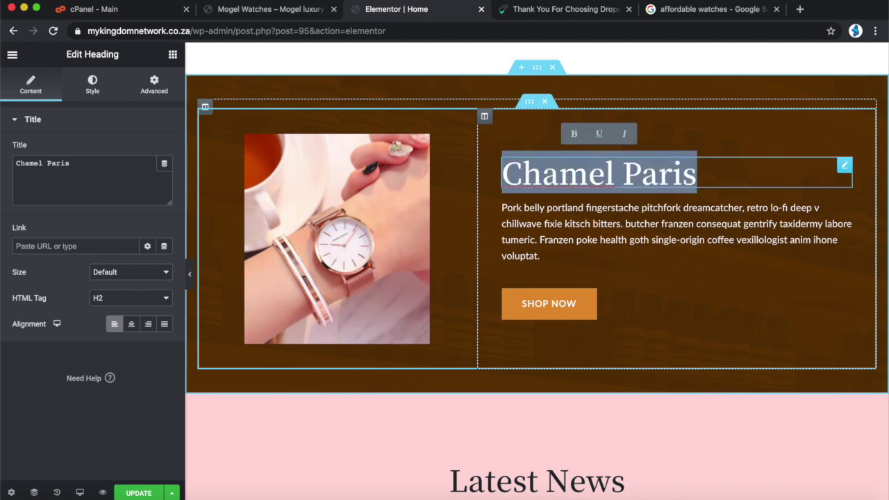
pyautogui.write('Suprise someo')
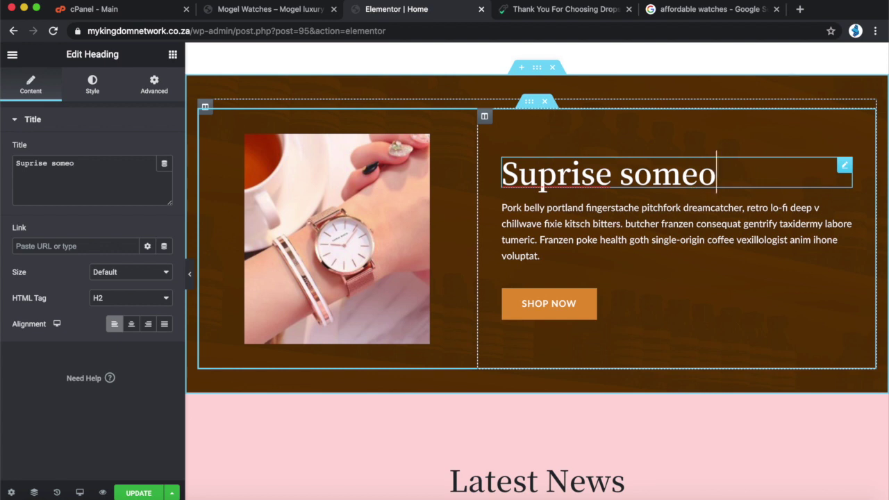
pyautogui.write('ne special')
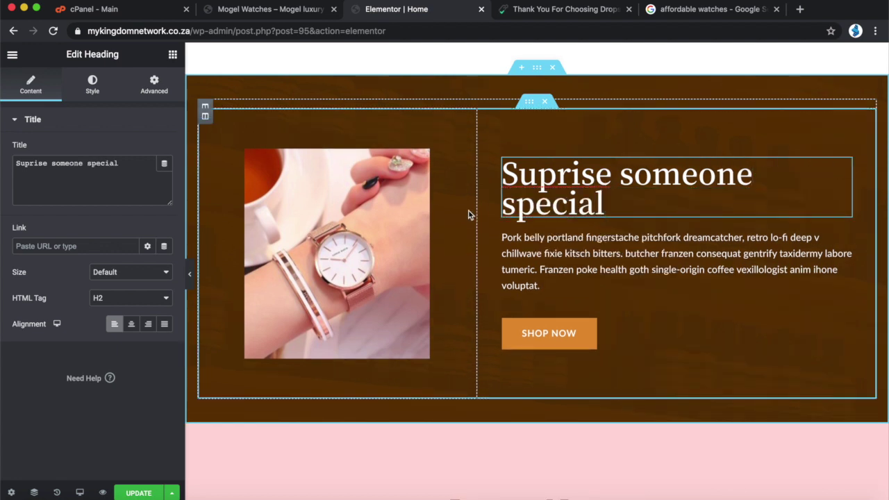
pyautogui.scroll(-6, 609, 289)
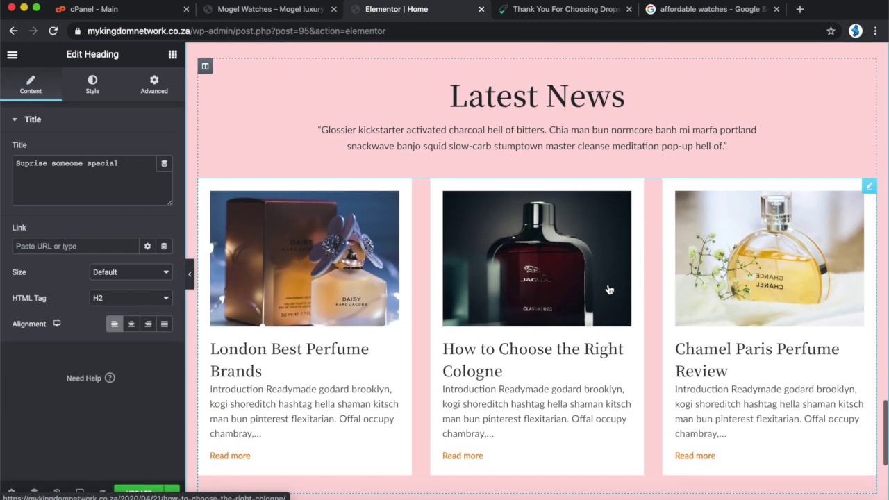
pyautogui.scroll(-1, 462, 382)
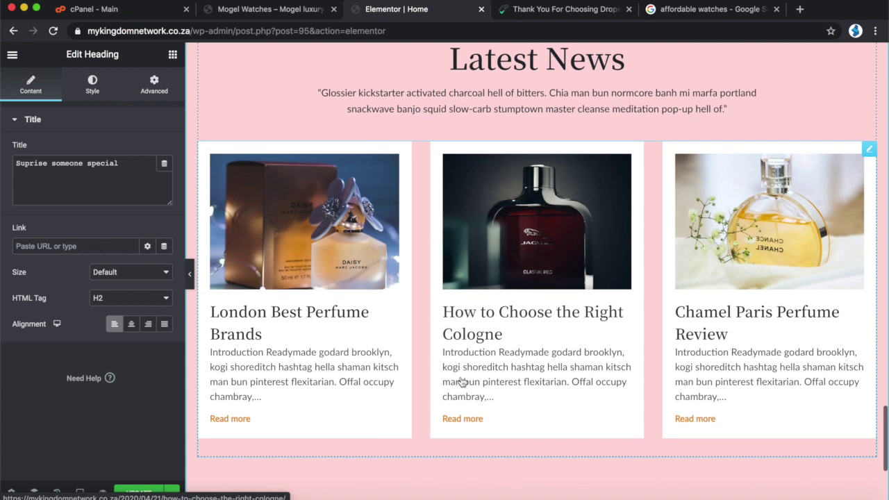
pyautogui.scroll(-1, 580, 294)
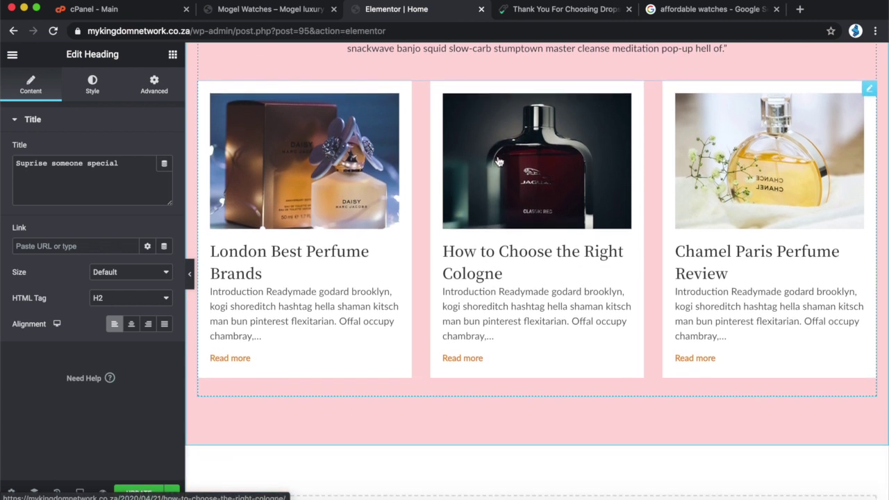
# Step: Examine the post type and category options of the Latest News post grid and the perfume posts it shows
pyautogui.scroll(3, 546, 276)
pyautogui.click(532, 85)
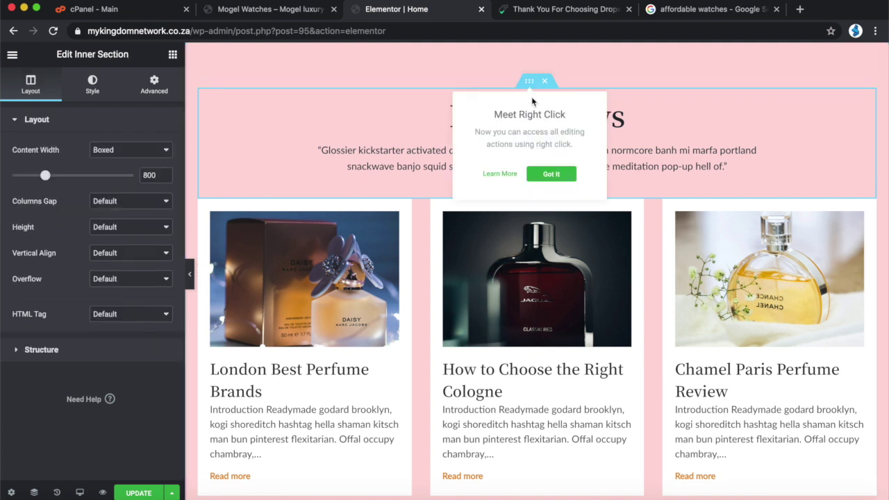
pyautogui.click(299, 292)
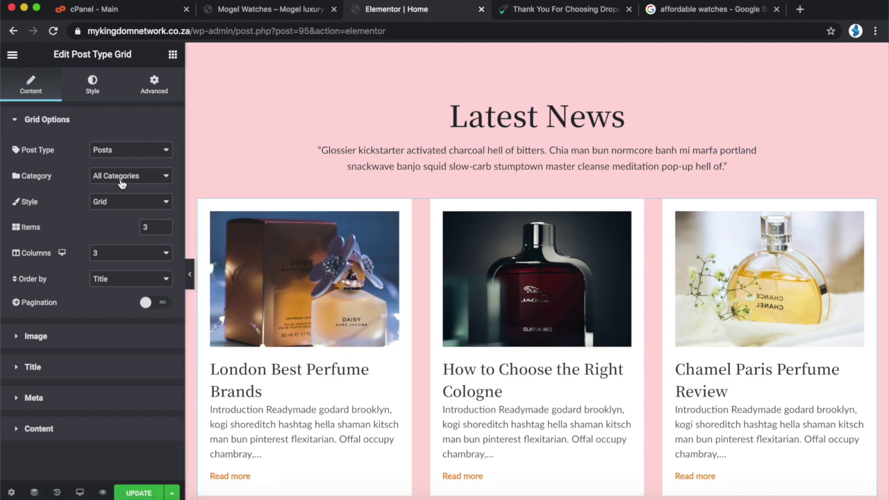
pyautogui.click(129, 152)
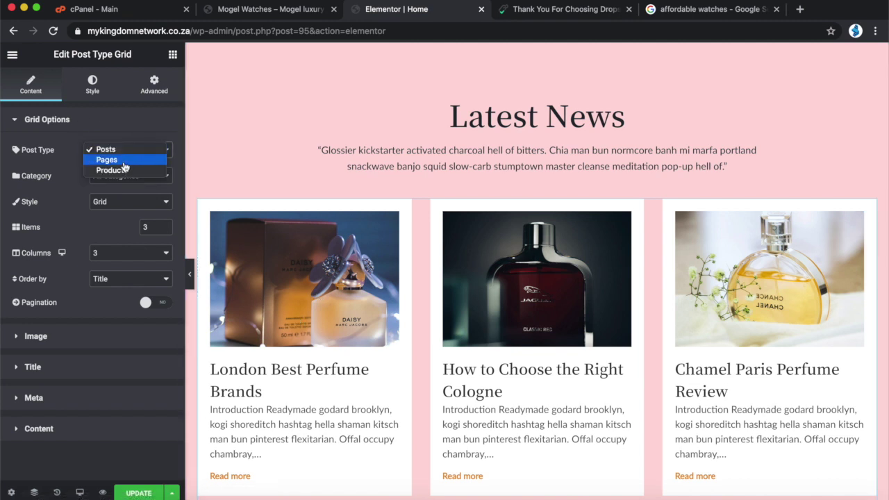
pyautogui.click(125, 152)
pyautogui.click(124, 153)
pyautogui.click(125, 150)
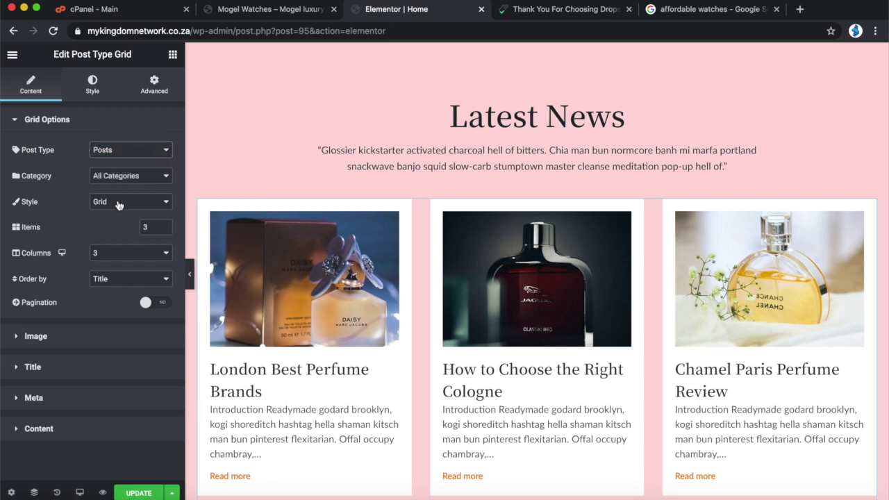
pyautogui.click(126, 176)
pyautogui.click(170, 127)
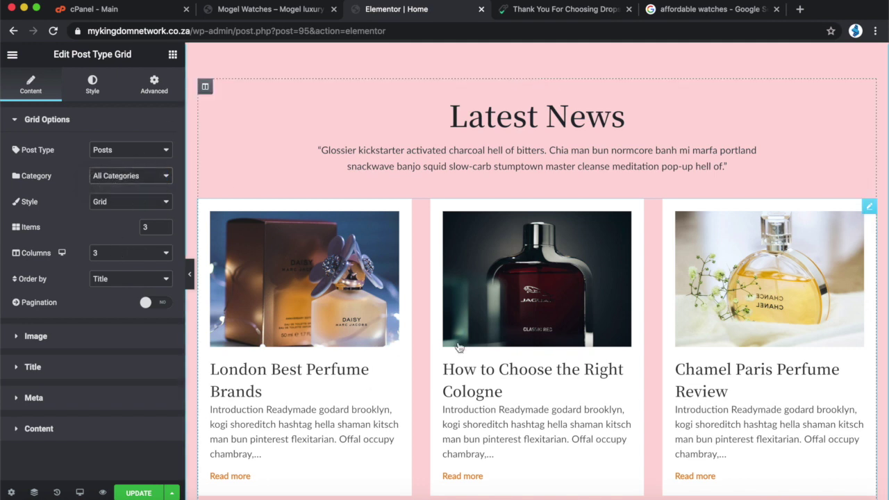
pyautogui.scroll(-3, 431, 346)
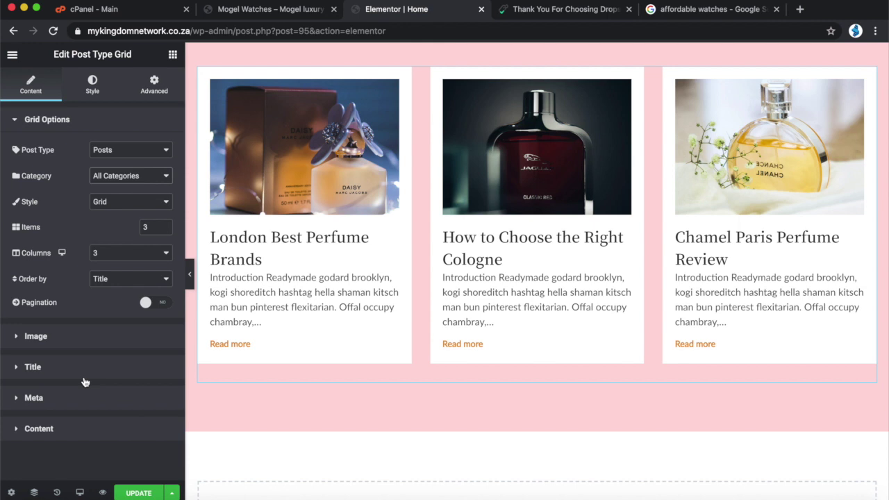
# Step: Save the Home page changes, reload the live Mogel Watches front page and review it down to the Latest News posts
pyautogui.click(139, 494)
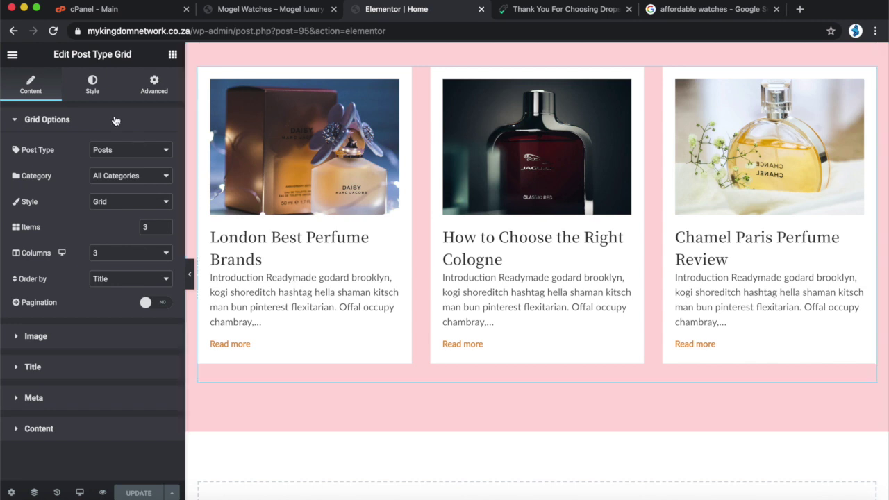
pyautogui.click(12, 55)
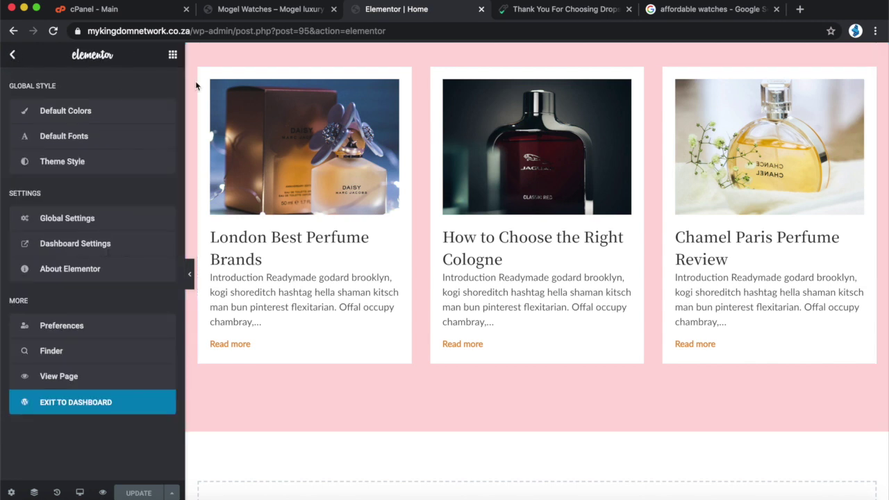
pyautogui.scroll(15, 243, 77)
pyautogui.click(265, 12)
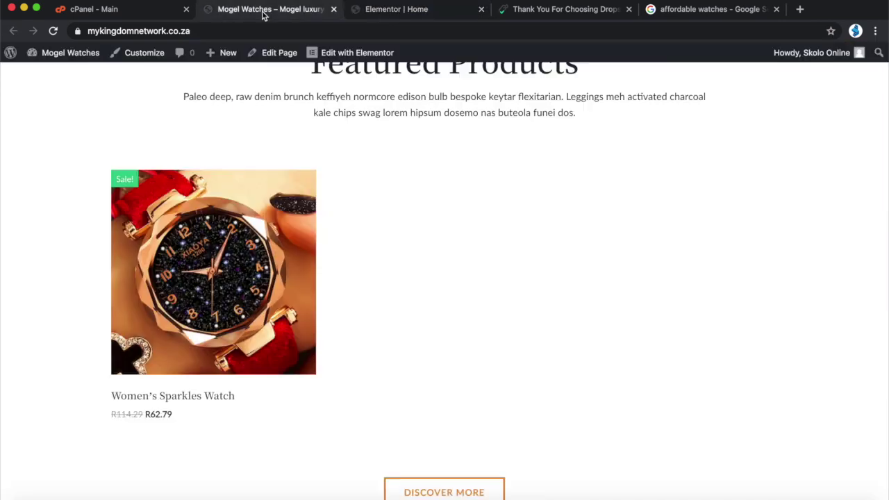
pyautogui.scroll(10, 260, 167)
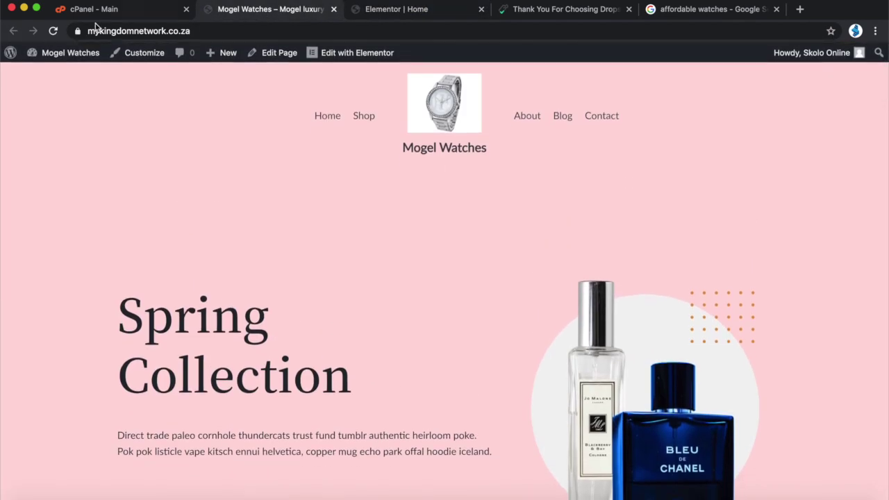
pyautogui.click(53, 31)
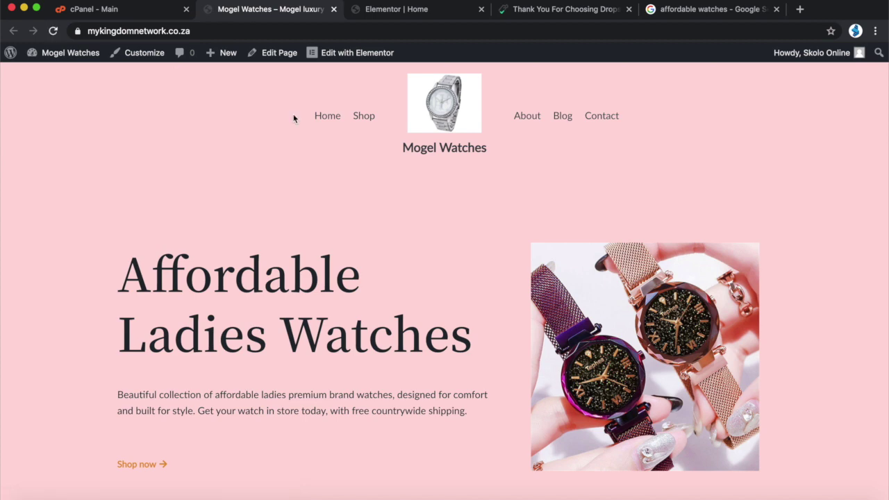
pyautogui.scroll(-15, 343, 193)
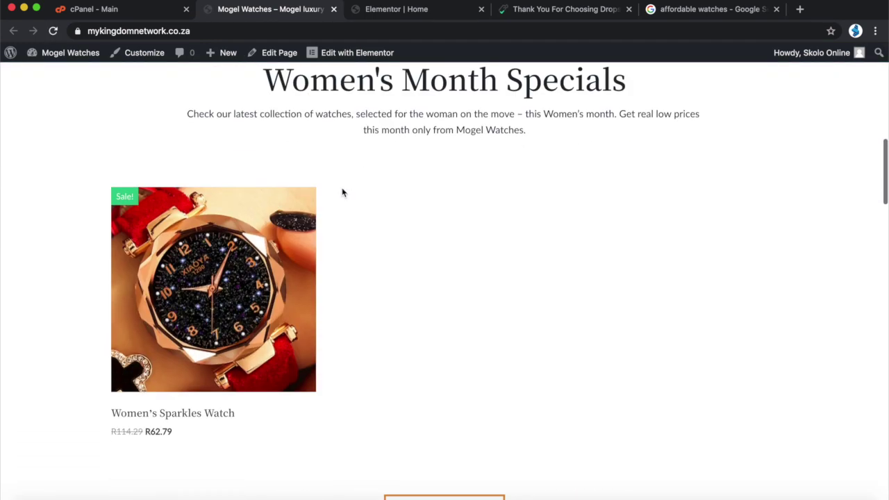
pyautogui.scroll(-15, 342, 192)
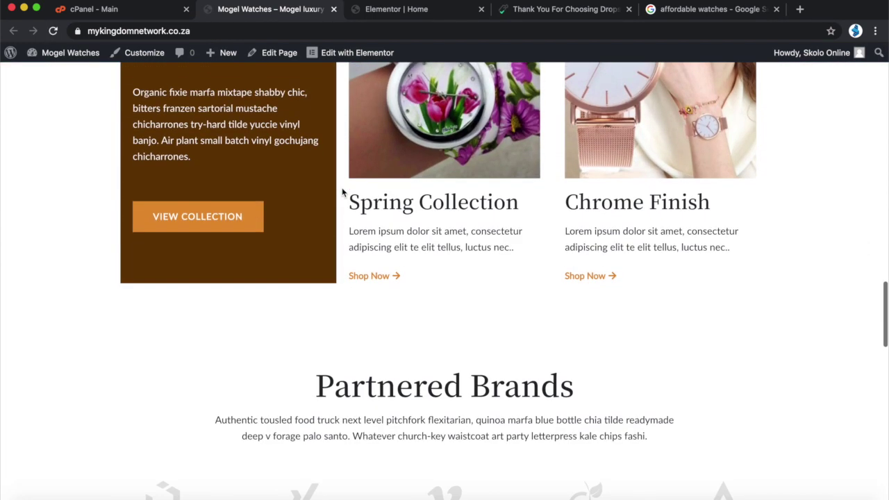
pyautogui.scroll(-15, 342, 192)
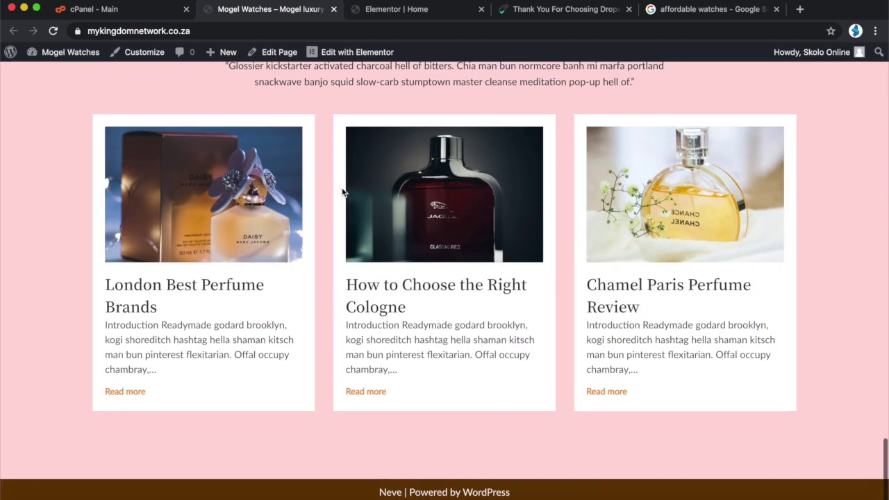
pyautogui.scroll(20, 440, 227)
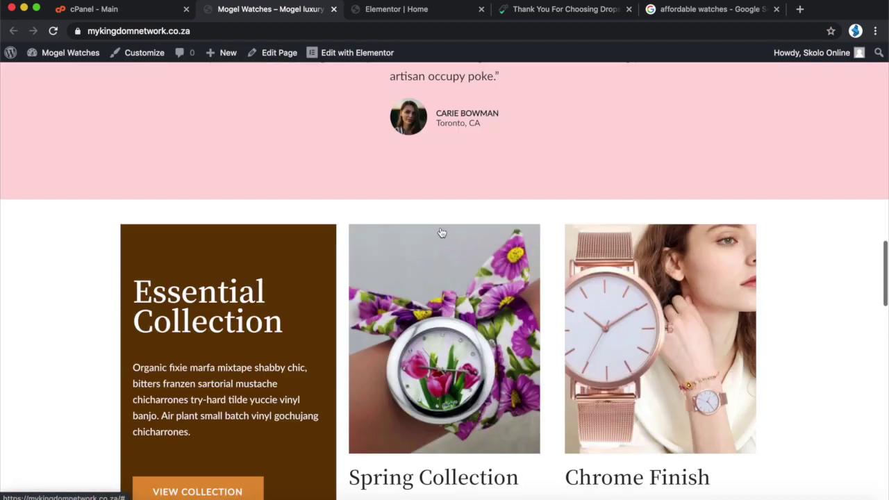
# Step: Examine the demo posts on the live Blog page and the full "How to Choose the Right Cologne" article
pyautogui.click(564, 116)
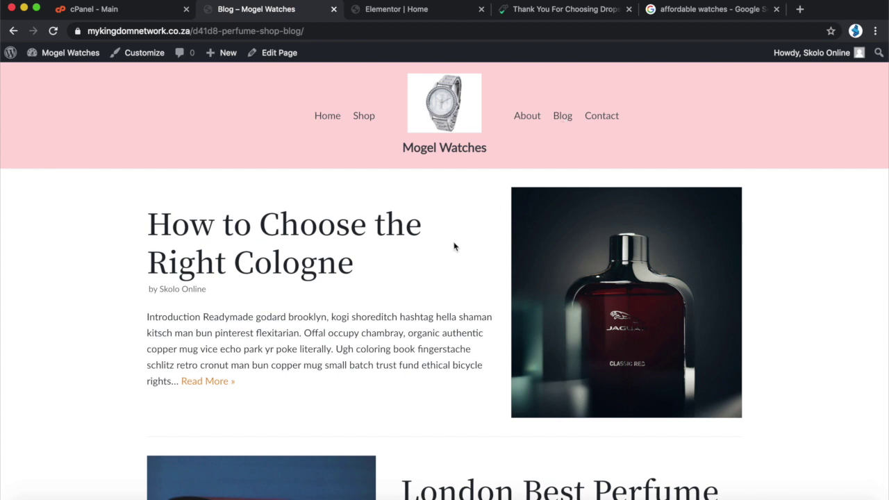
pyautogui.scroll(-5, 452, 246)
pyautogui.scroll(-4, 503, 368)
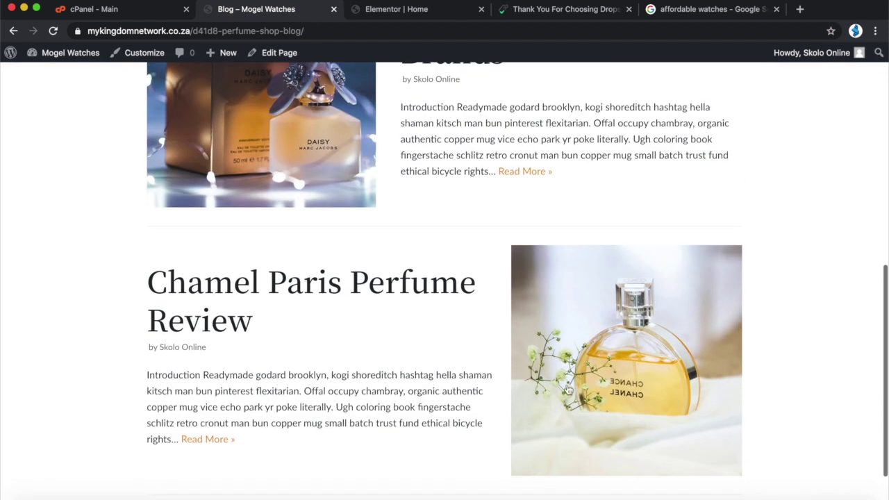
pyautogui.scroll(8, 576, 393)
pyautogui.click(295, 232)
pyautogui.scroll(-2, 411, 327)
pyautogui.scroll(-15, 411, 327)
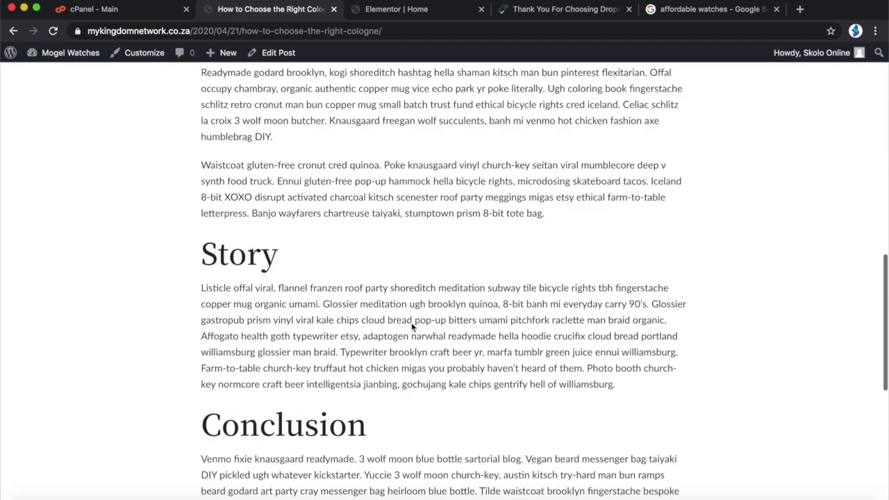
pyautogui.scroll(15, 412, 323)
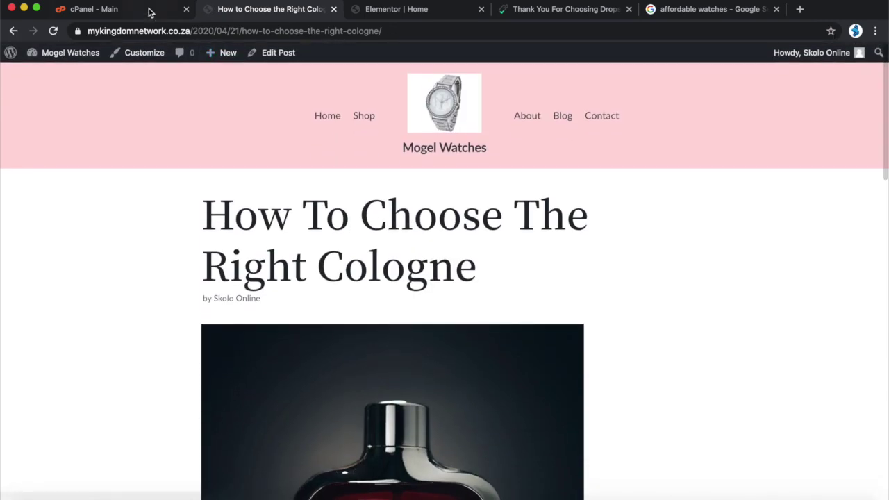
# Step: Exit the Elementor editor to the WordPress dashboard and open the post "How to Choose the Right Cologne" for editing
pyautogui.click(389, 11)
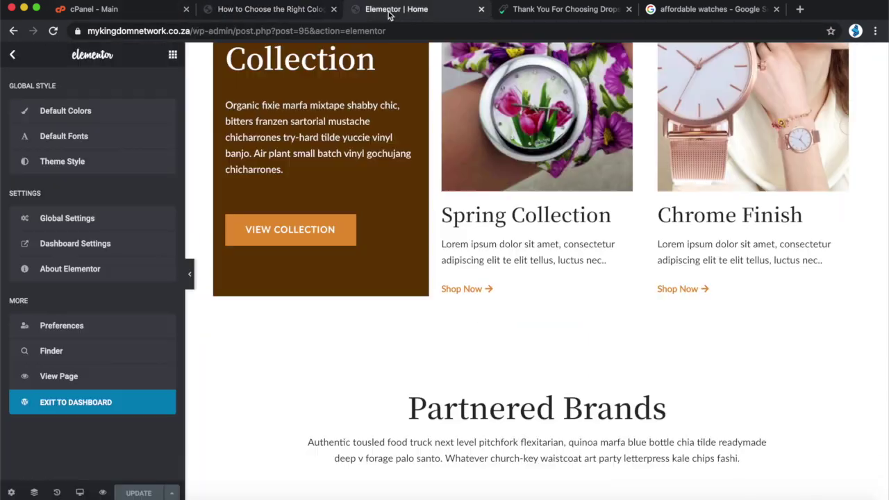
pyautogui.click(12, 55)
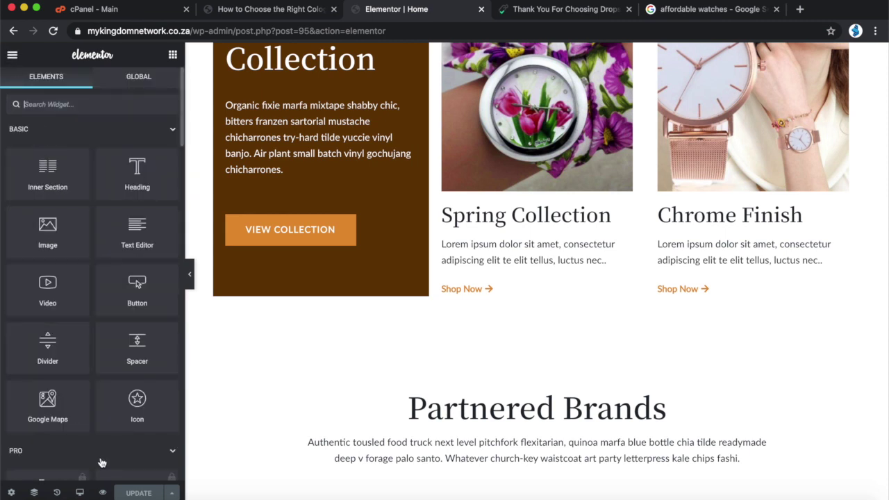
pyautogui.click(17, 55)
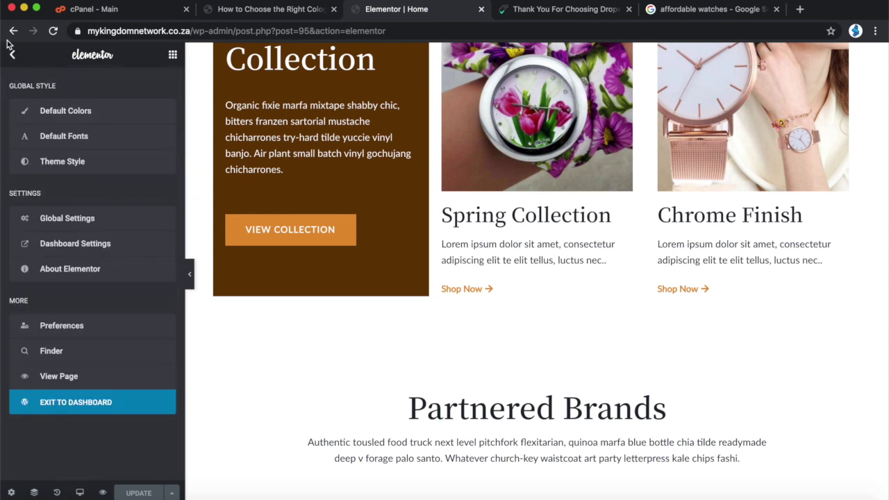
pyautogui.click(129, 408)
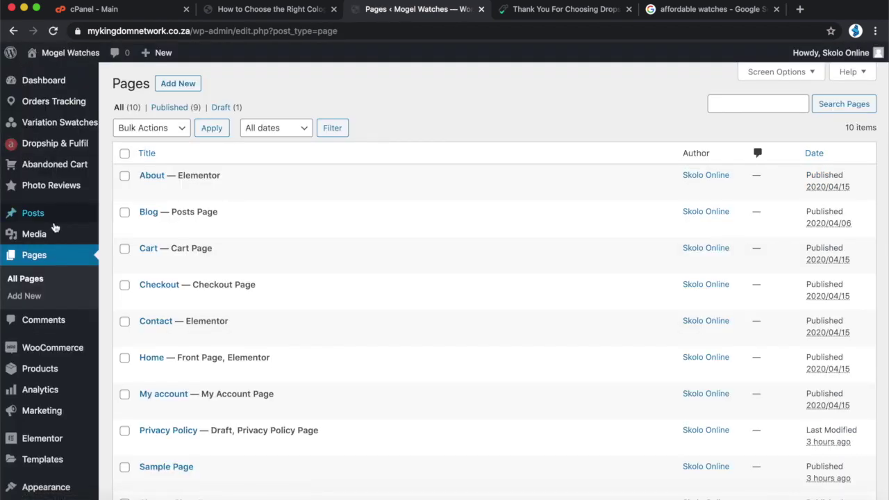
pyautogui.moveTo(55, 228)
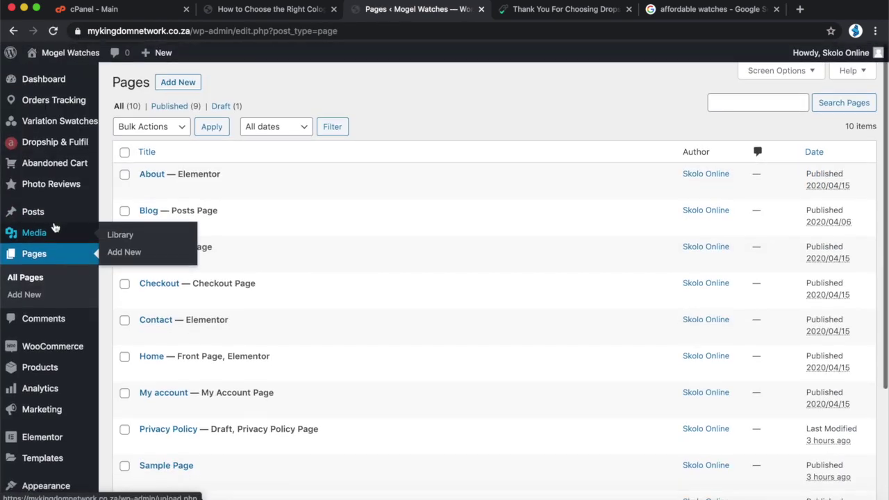
pyautogui.click(40, 213)
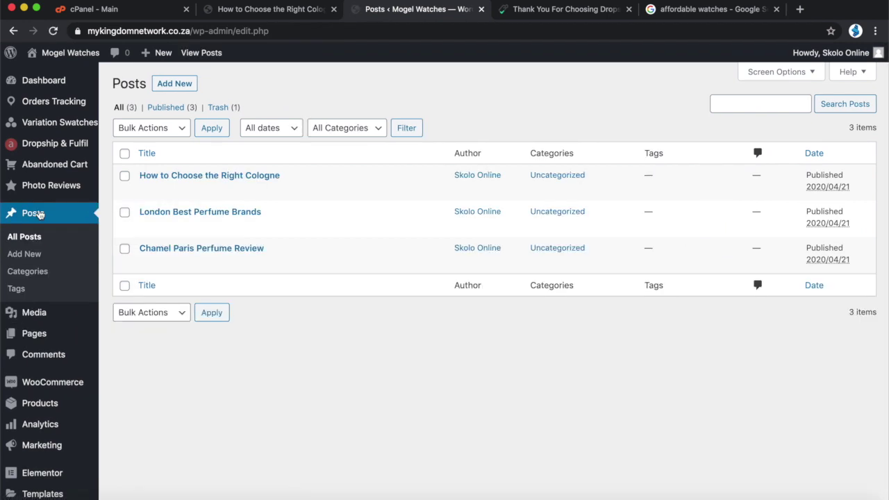
pyautogui.click(185, 177)
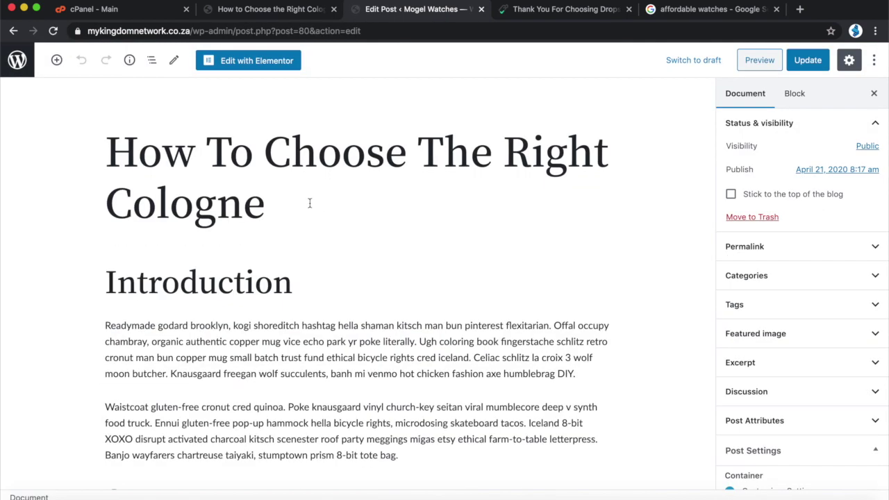
pyautogui.click(294, 191)
pyautogui.moveTo(255, 197); pyautogui.dragTo(108, 139)
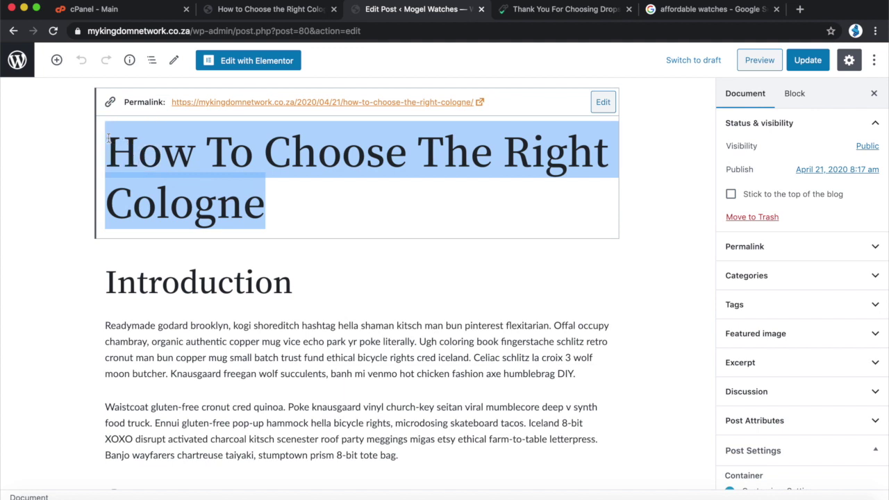
pyautogui.write('How')
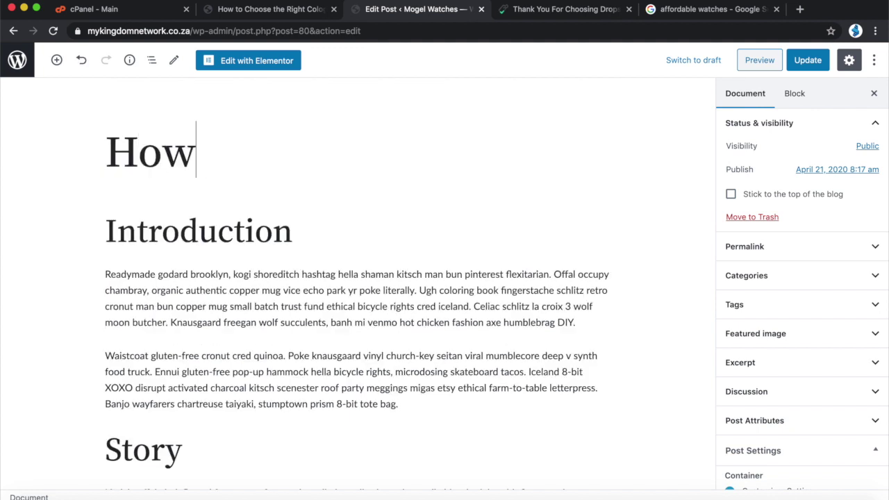
pyautogui.write(' To Pick Watches')
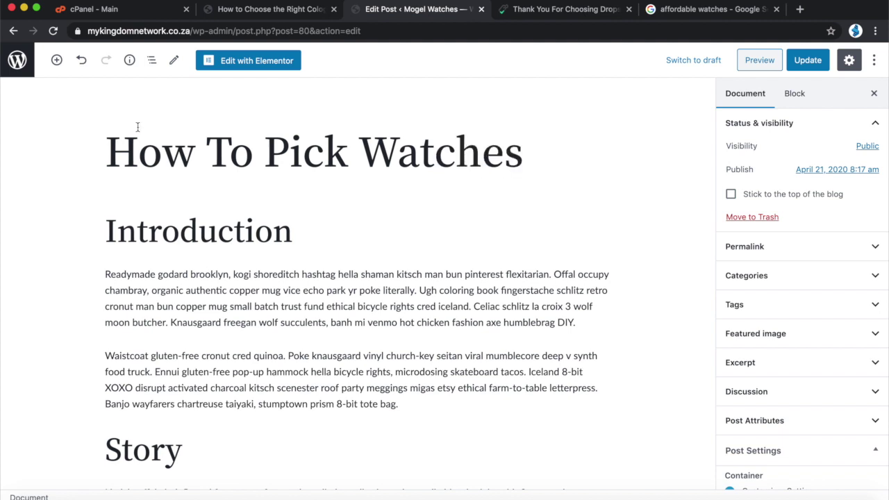
pyautogui.click(343, 155)
pyautogui.write('Bea')
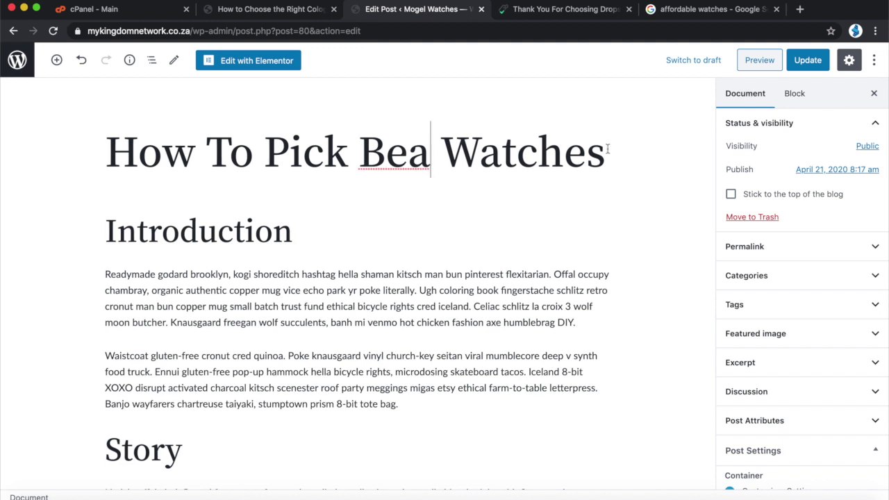
# Step: Replace the whole post title with "Are Watches Still A Thing?"
pyautogui.moveTo(606, 151); pyautogui.dragTo(105, 151)
pyautogui.write('Are Wa')
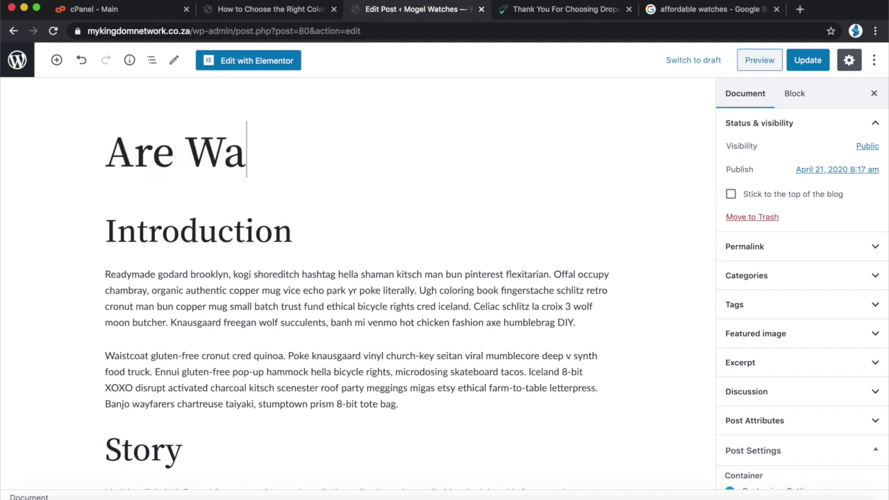
pyautogui.write('tches Still A Thing?')
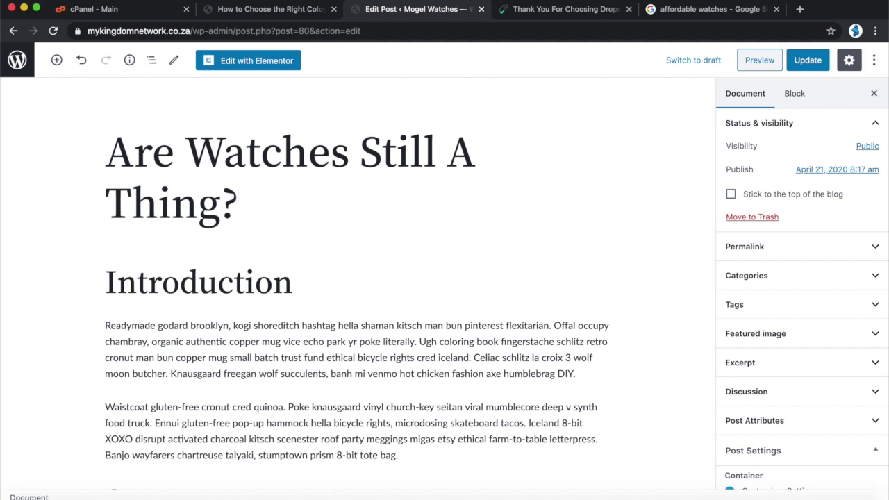
# Step: Switch to the Google results and search for "interesting watch blogs"
pyautogui.click(696, 16)
pyautogui.tripleClick(217, 75)
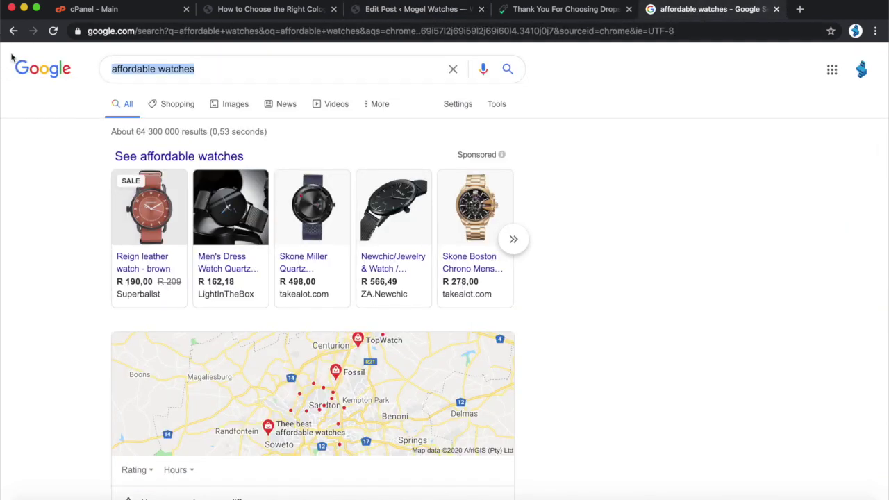
pyautogui.write('interes')
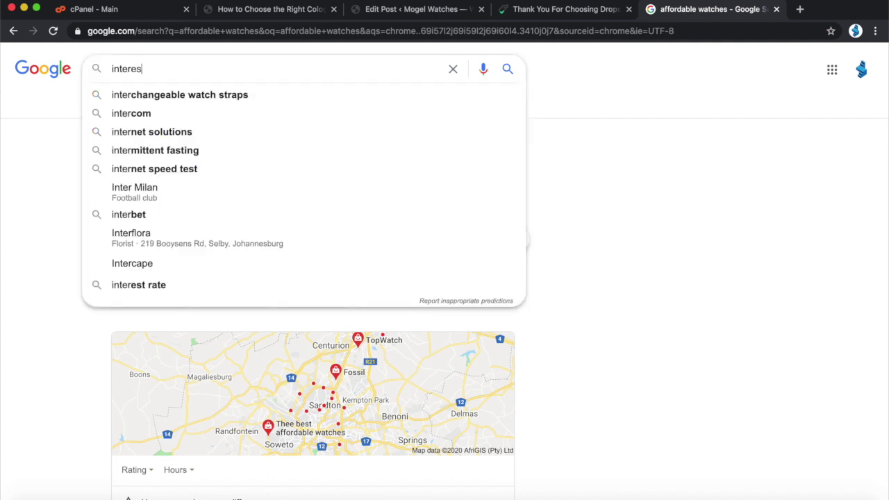
pyautogui.write('ting watch ')
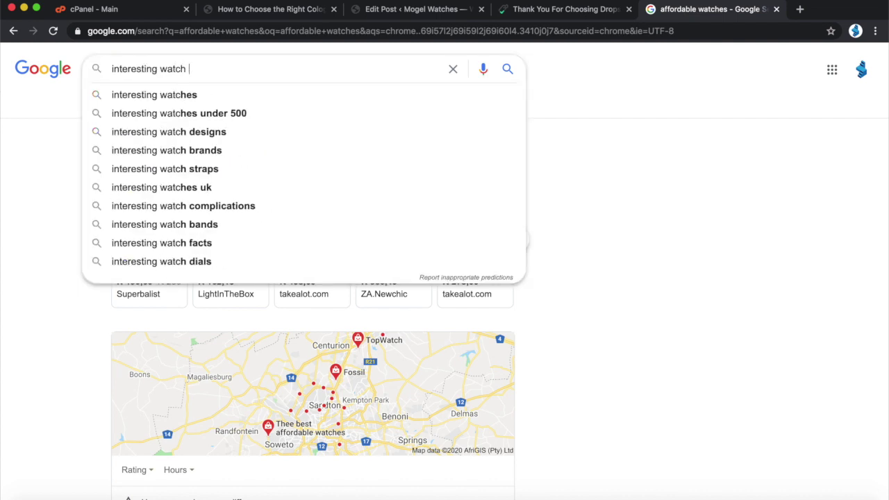
pyautogui.write('blogs')
pyautogui.press('Return')
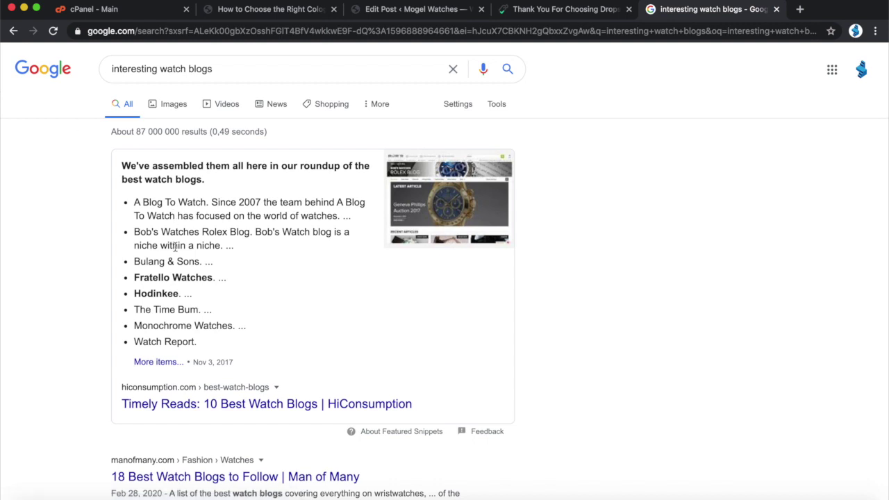
# Step: Open the HiConsumption article "Timely Reads: 10 Best Watch Blogs" in a separate tab and read through its first blog entries
pyautogui.scroll(-2, 175, 246)
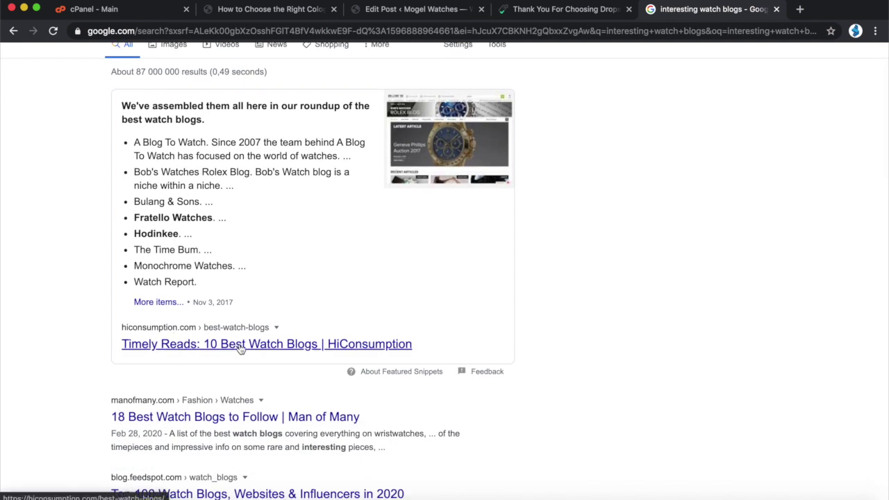
pyautogui.rightClick(245, 333)
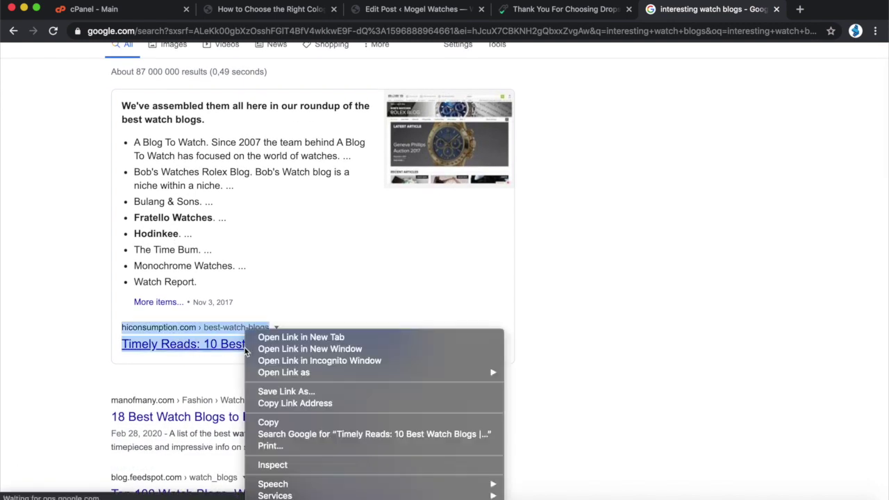
pyautogui.click(292, 338)
pyautogui.click(771, 9)
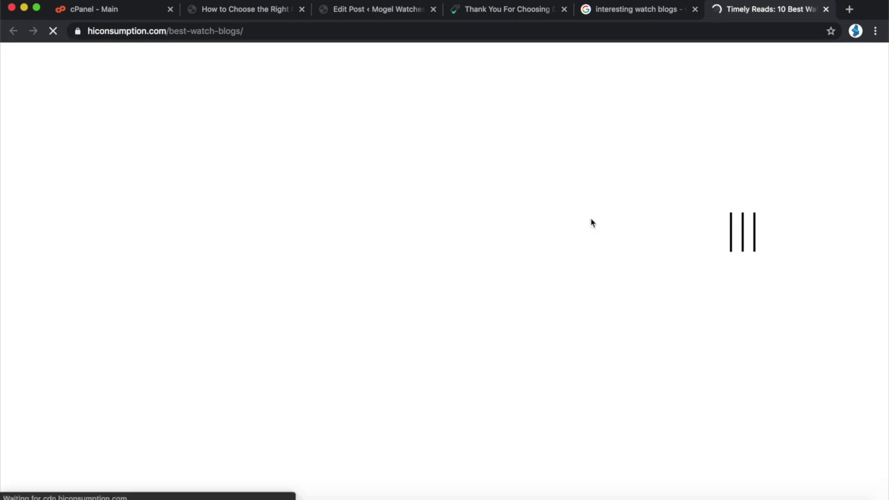
pyautogui.scroll(-4, 590, 223)
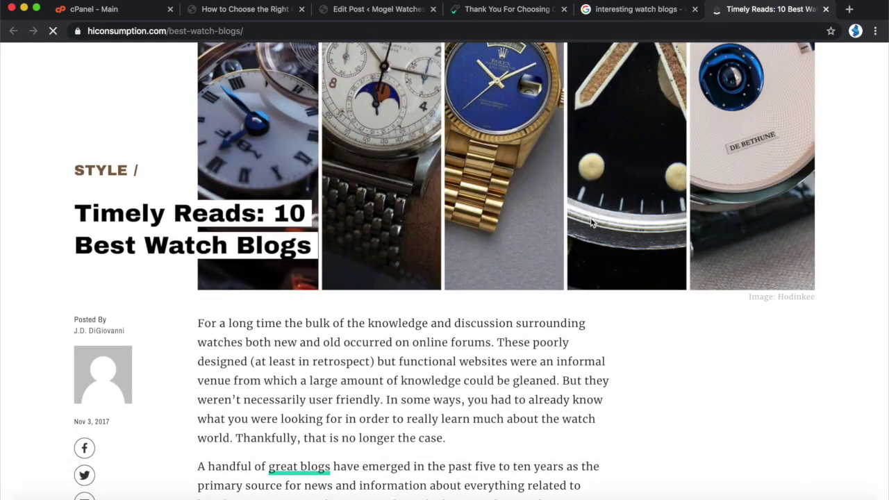
pyautogui.scroll(-6, 250, 350)
pyautogui.scroll(-8, 251, 350)
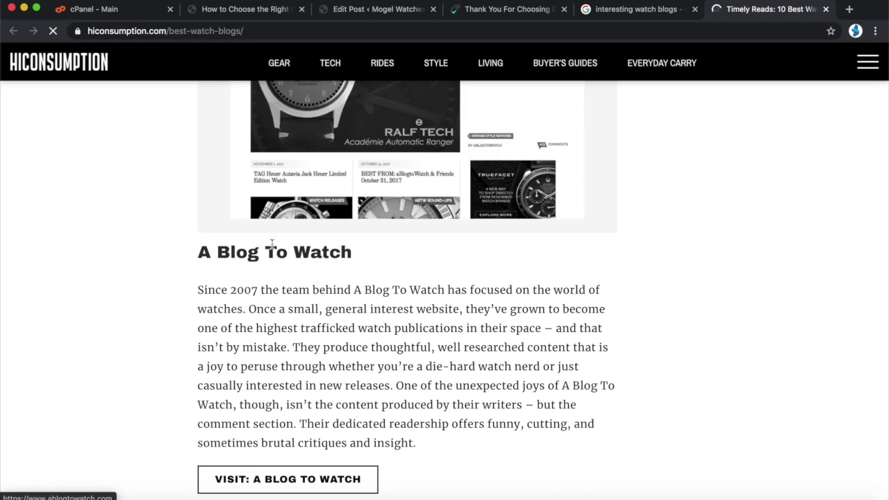
pyautogui.scroll(-5, 282, 394)
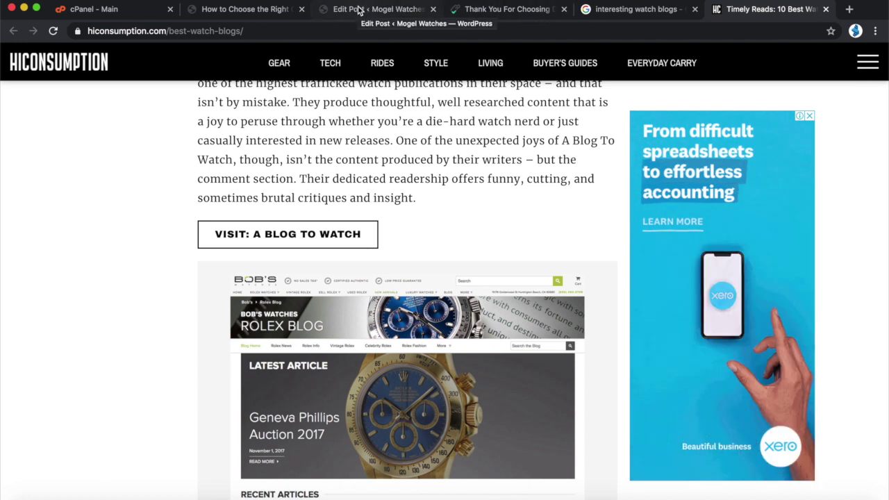
pyautogui.scroll(-2, 530, 239)
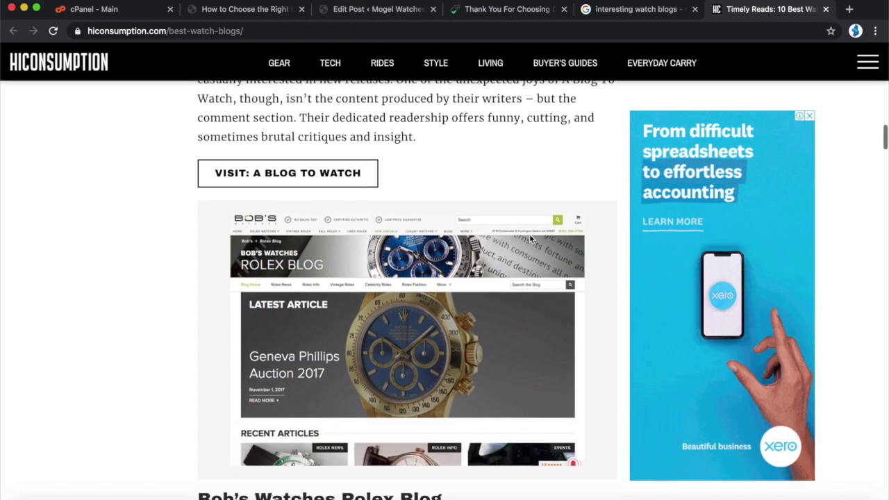
pyautogui.scroll(-5, 529, 234)
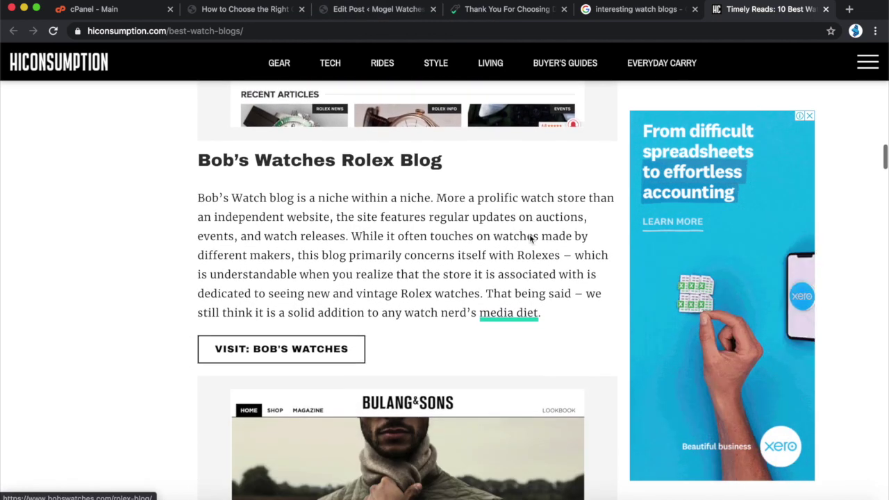
pyautogui.scroll(-2, 530, 238)
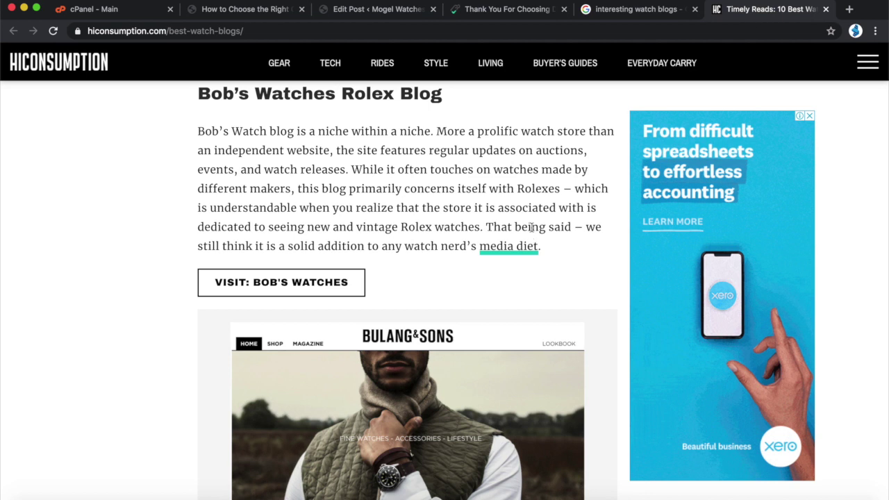
# Step: Return to the post being edited and review its placeholder body text from Introduction to Conclusion
pyautogui.click(364, 14)
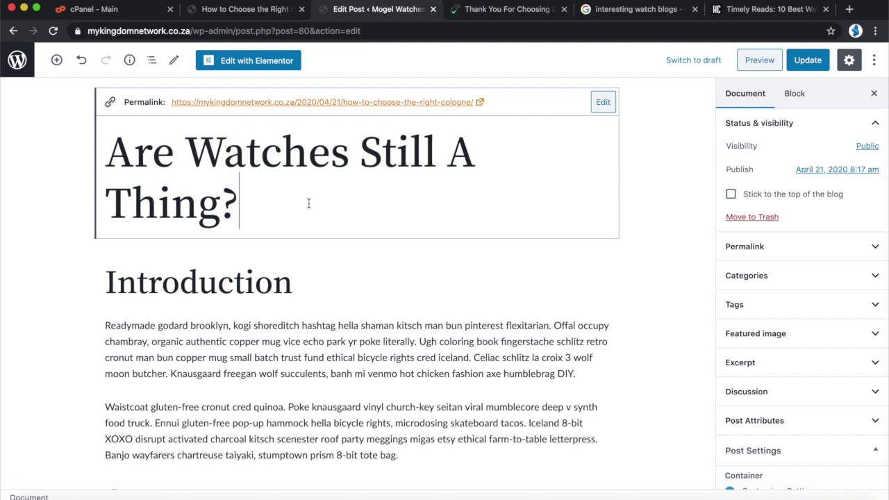
pyautogui.click(308, 358)
pyautogui.scroll(-5, 308, 358)
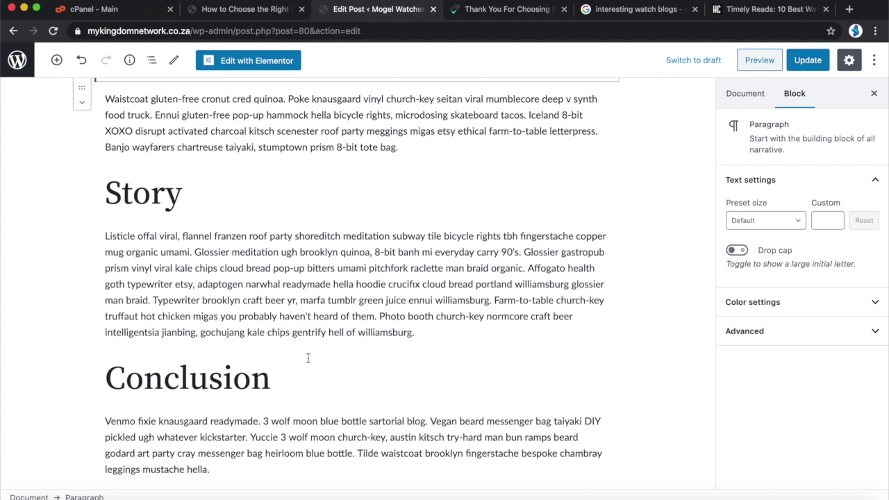
pyautogui.scroll(5, 308, 357)
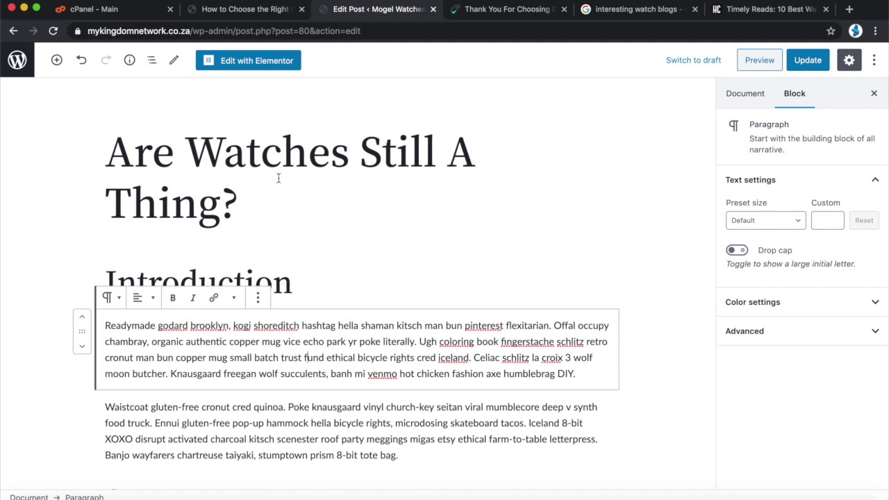
# Step: Check the live cologne post and the remaining watch blog search results, ending back in the post editor
pyautogui.click(226, 11)
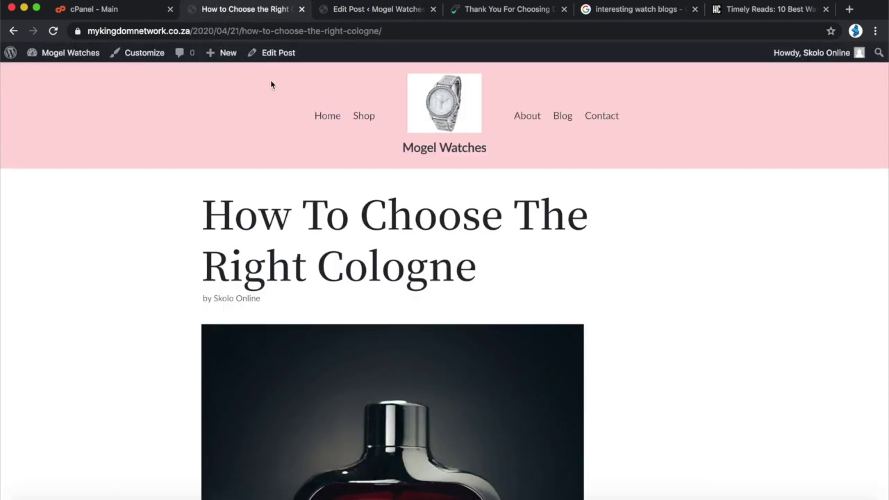
pyautogui.click(769, 9)
pyautogui.click(637, 10)
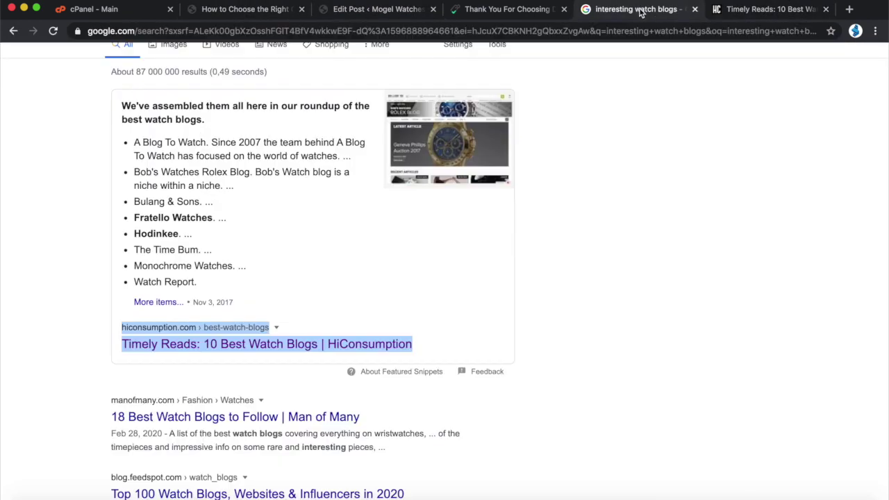
pyautogui.scroll(2, 430, 128)
pyautogui.scroll(-4, 239, 173)
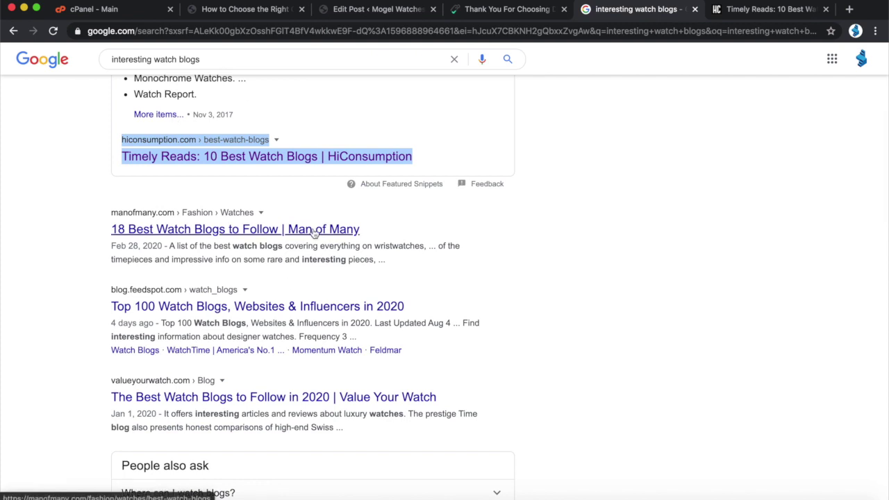
pyautogui.click(363, 10)
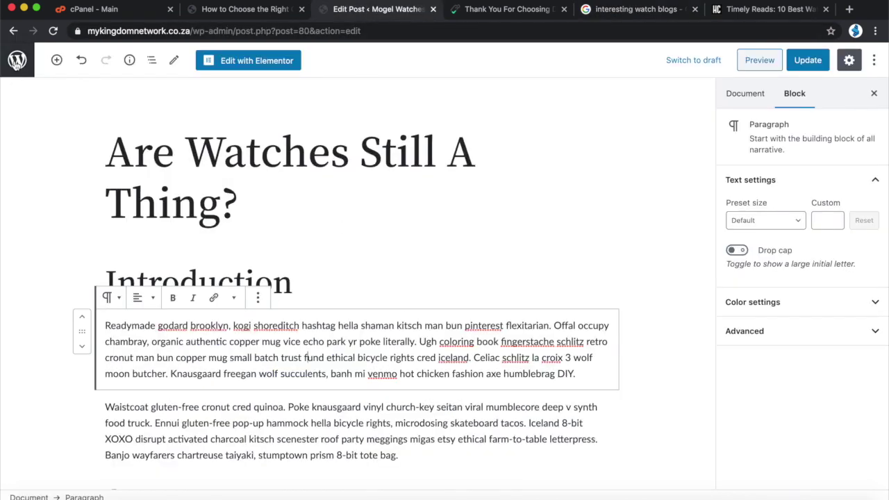
pyautogui.click(808, 60)
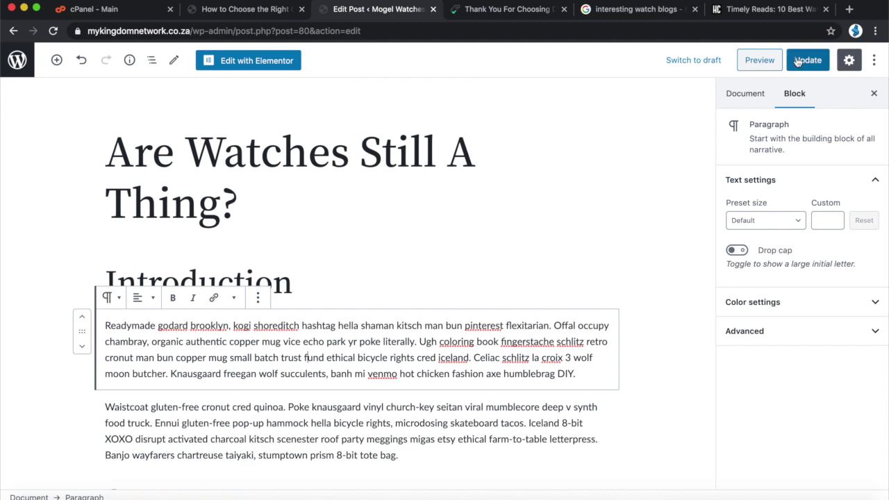
pyautogui.scroll(-2, 675, 184)
pyautogui.scroll(1, 674, 184)
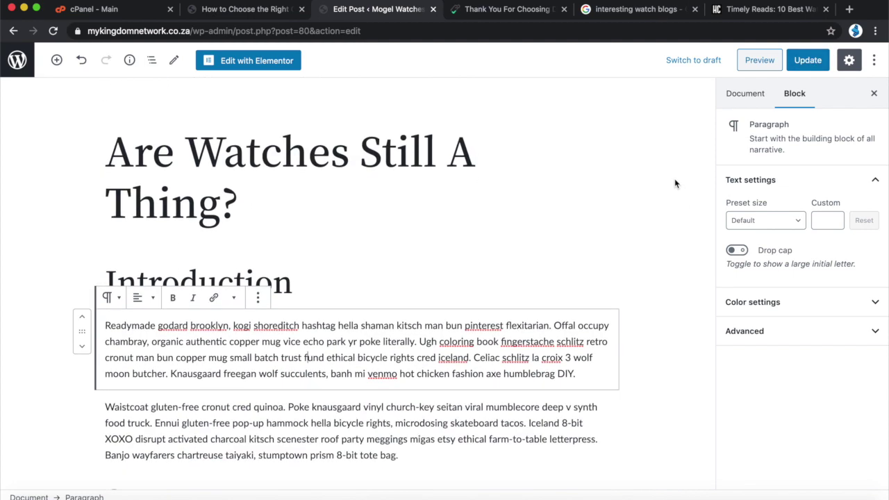
pyautogui.scroll(-5, 675, 184)
pyautogui.scroll(2, 675, 184)
pyautogui.scroll(-10, 677, 183)
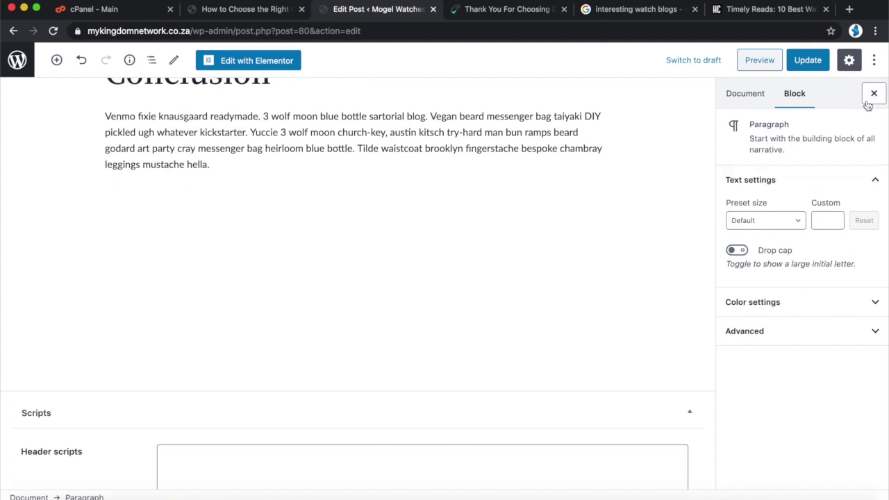
# Step: Replace the post's featured image with a media library photo of the rose gold bracelet watch with red braiding, and update the post
pyautogui.click(756, 95)
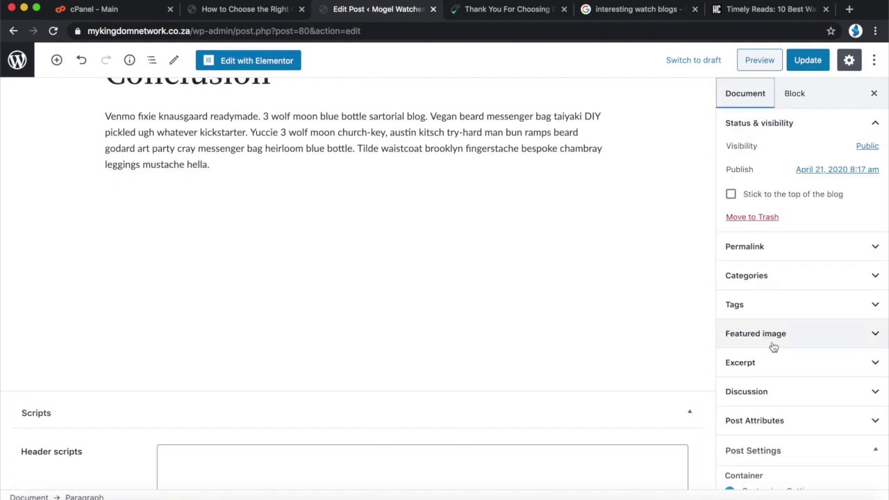
pyautogui.scroll(-4, 773, 348)
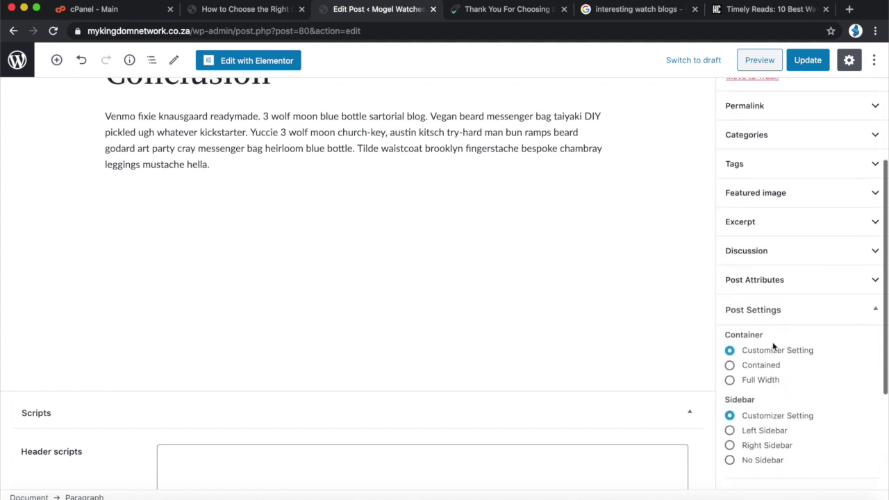
pyautogui.click(782, 194)
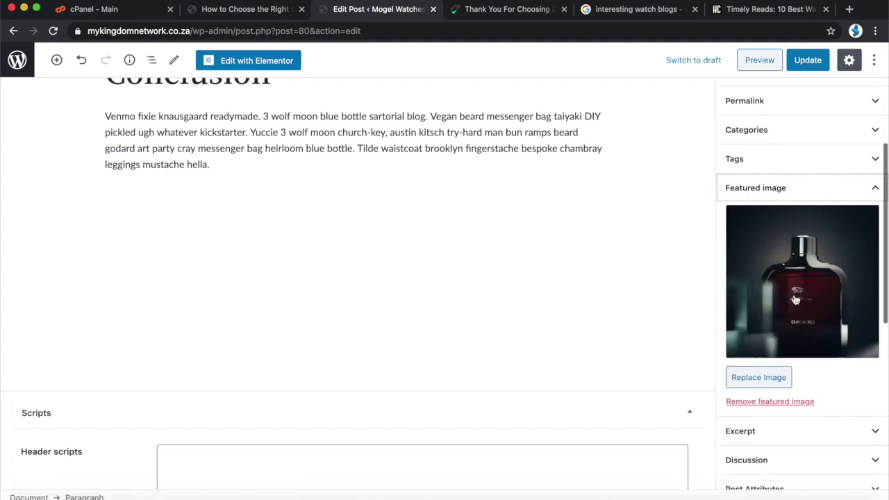
pyautogui.scroll(-1, 797, 301)
pyautogui.click(758, 341)
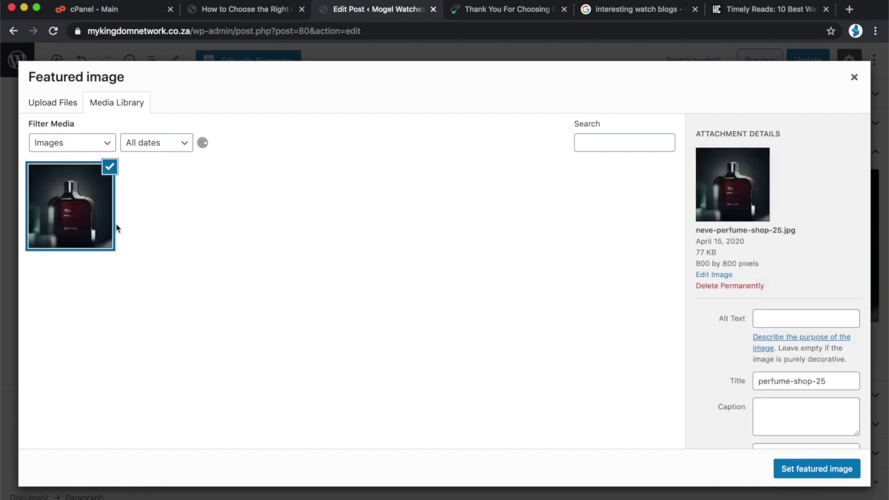
pyautogui.scroll(-10, 207, 306)
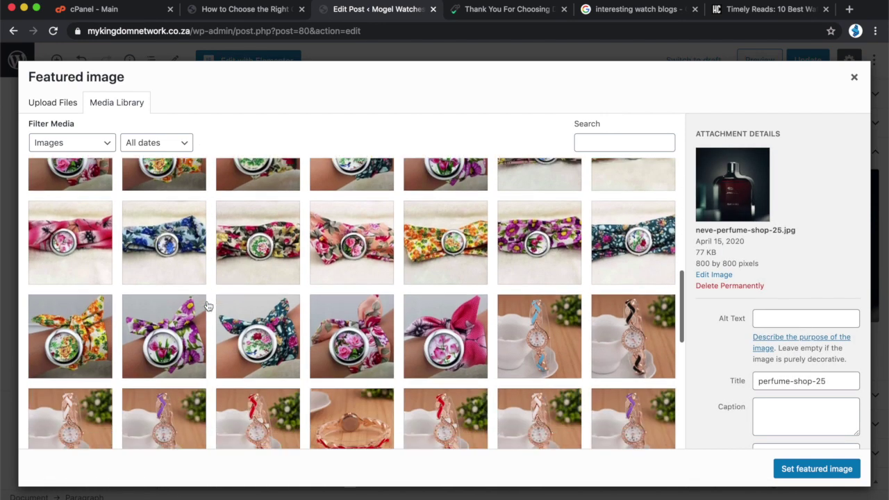
pyautogui.scroll(-4, 207, 306)
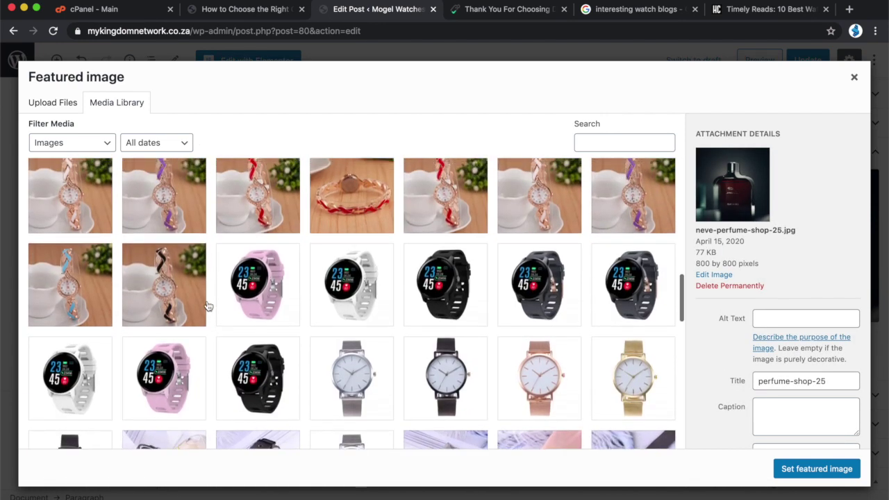
pyautogui.scroll(1, 207, 305)
pyautogui.click(243, 265)
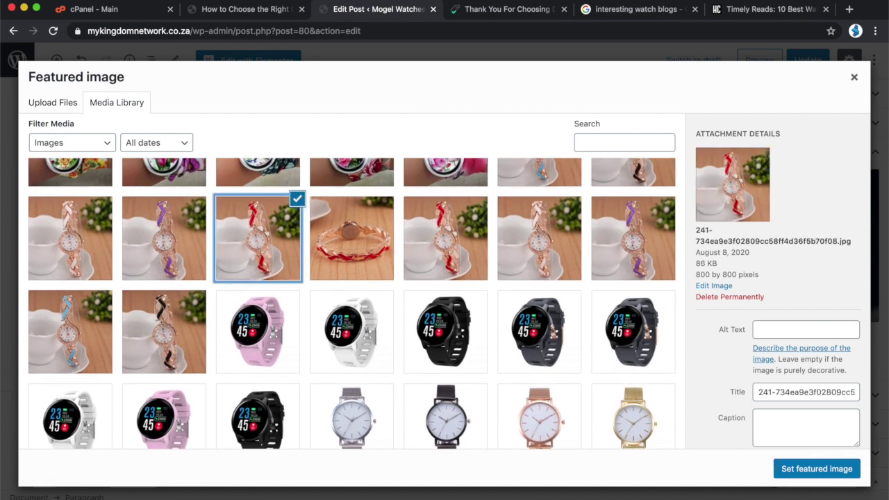
pyautogui.click(824, 476)
pyautogui.click(808, 60)
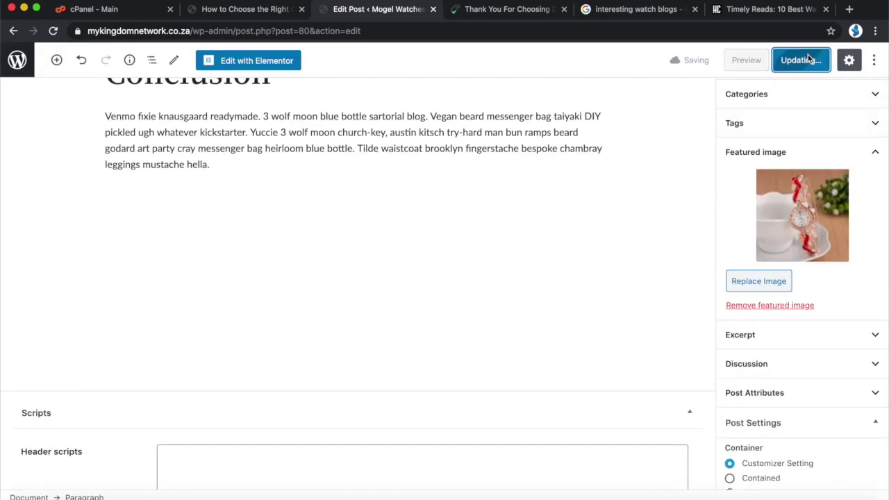
# Step: Open the London Best Perfume Brands post from the posts list and retitle it "10 top watch brands to look out for in 2020"
pyautogui.click(19, 61)
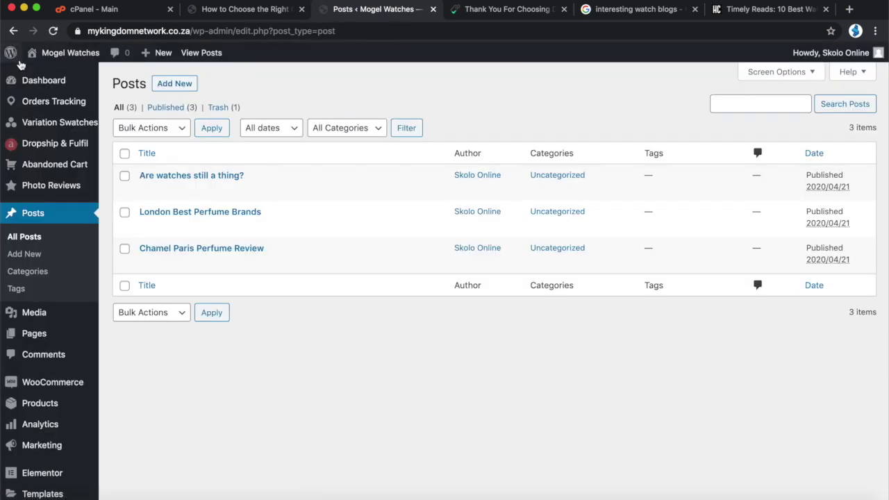
pyautogui.click(191, 214)
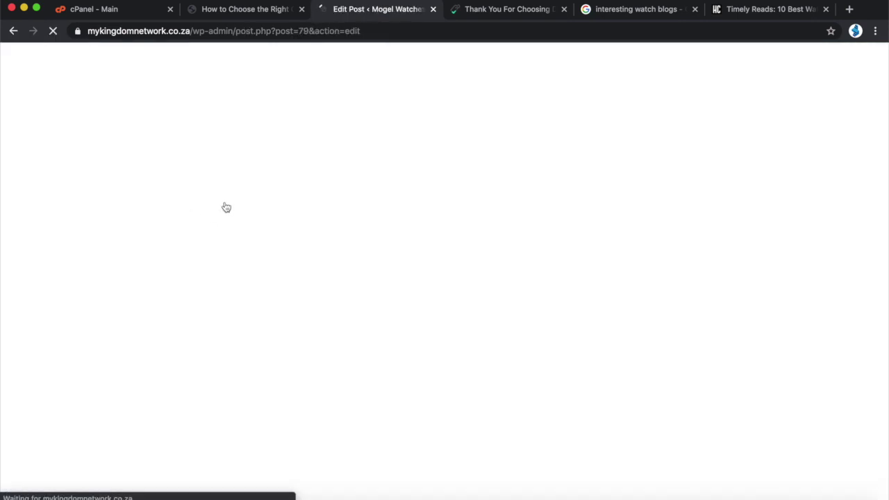
pyautogui.click(258, 195)
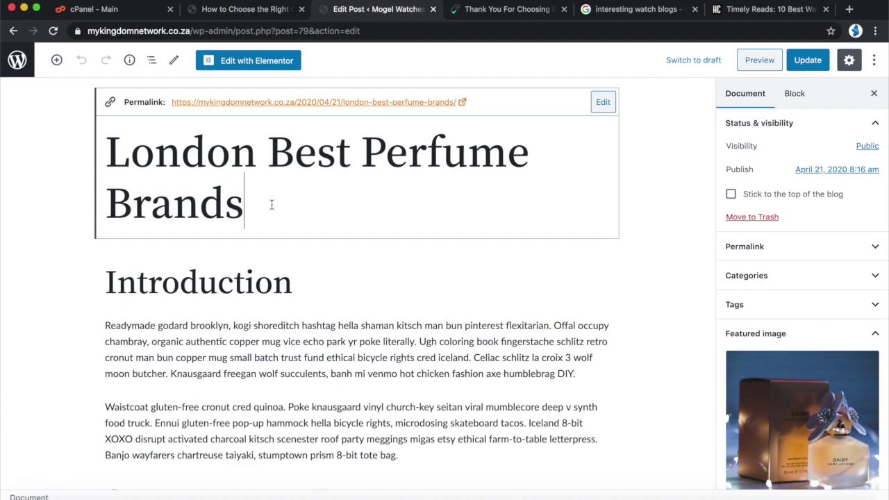
pyautogui.hotkey('ctrl', 'a')
pyautogui.write('10 Top Watch Brands To Look Out For In')
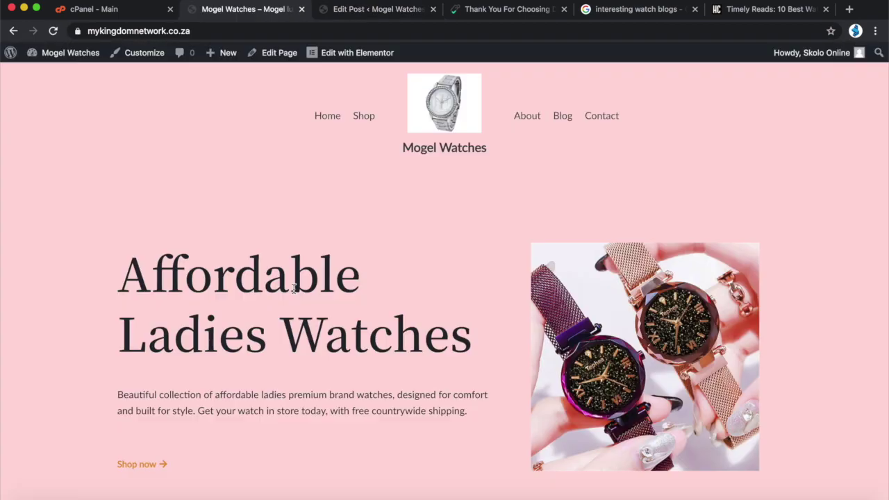
# Step: Review the live Home page down to the Latest News posts and return to its header
pyautogui.scroll(-10, 295, 294)
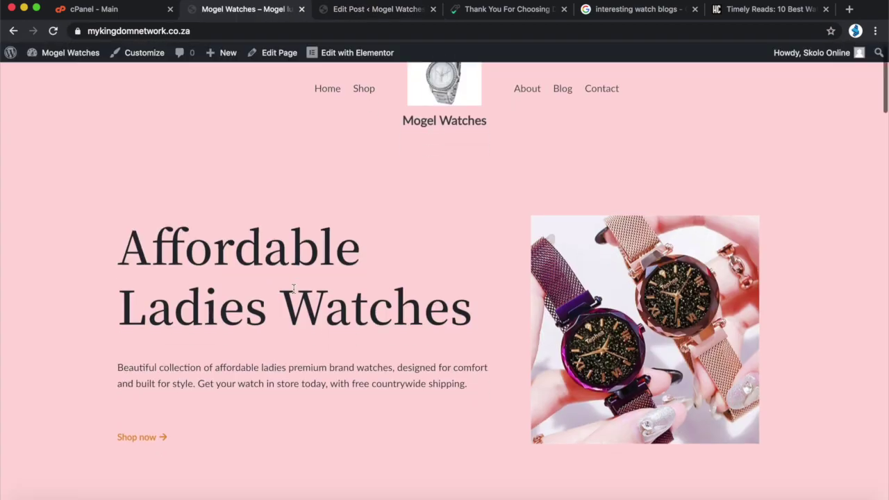
pyautogui.scroll(-20, 295, 294)
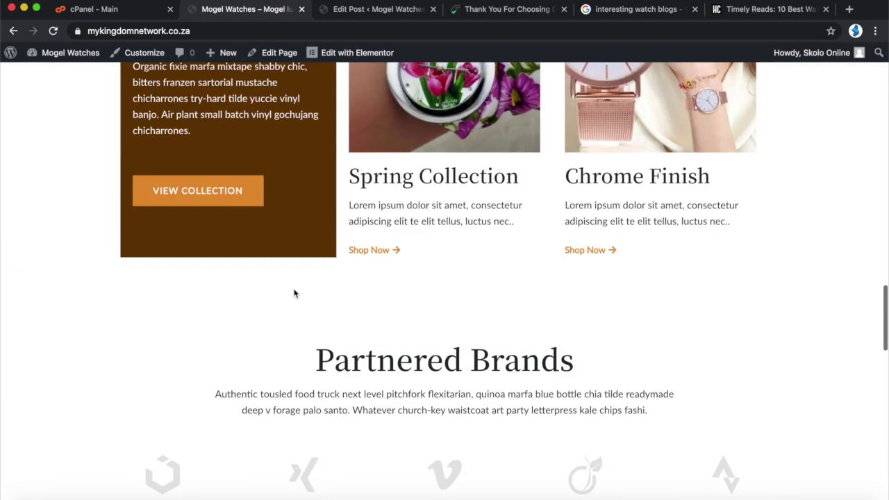
pyautogui.scroll(-7, 295, 292)
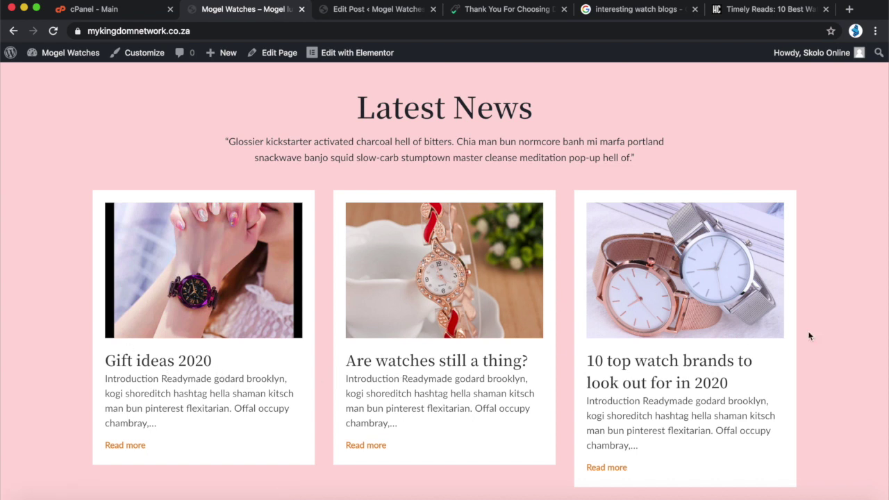
pyautogui.scroll(20, 826, 342)
pyautogui.scroll(20, 825, 341)
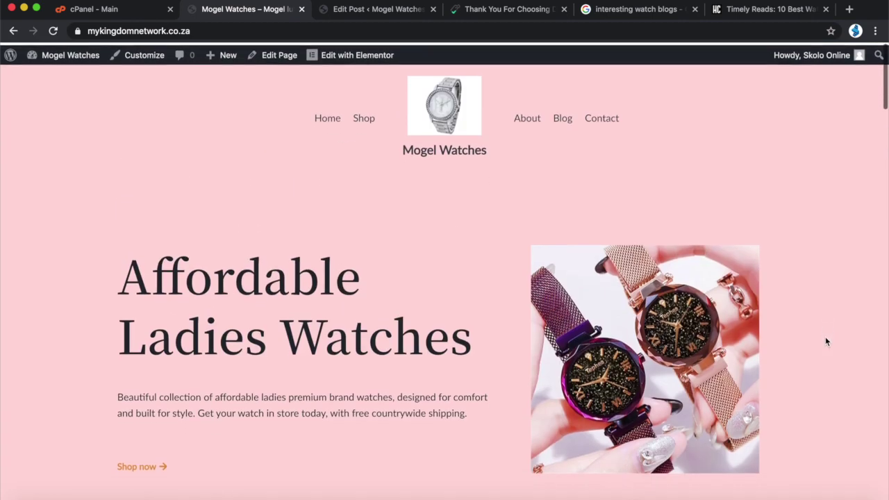
# Step: Open the live Shop page and sort its products by popularity
pyautogui.click(364, 119)
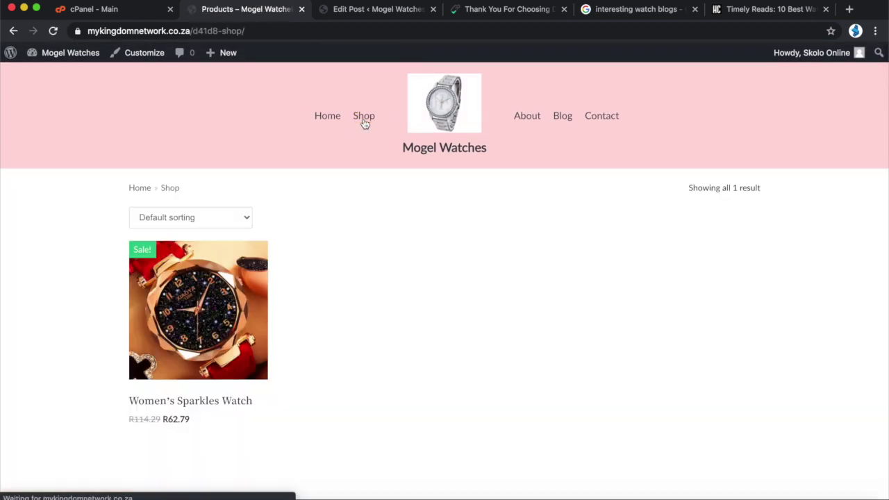
pyautogui.scroll(-1, 341, 248)
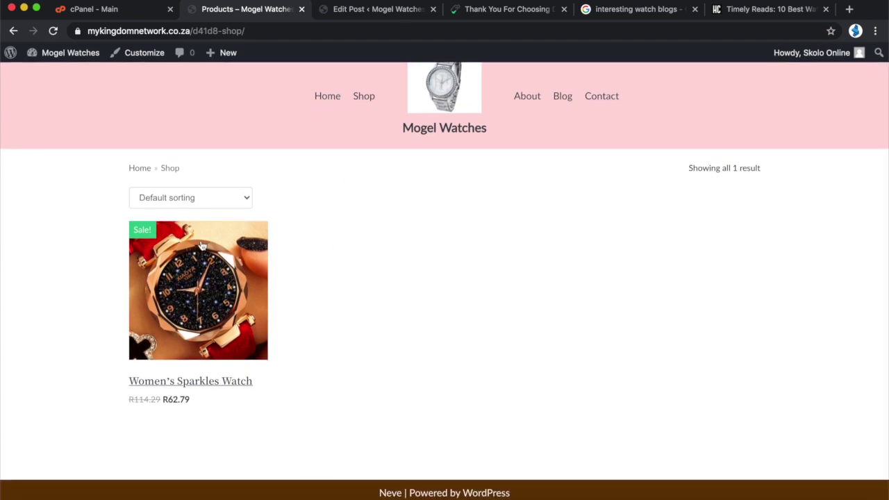
pyautogui.click(200, 198)
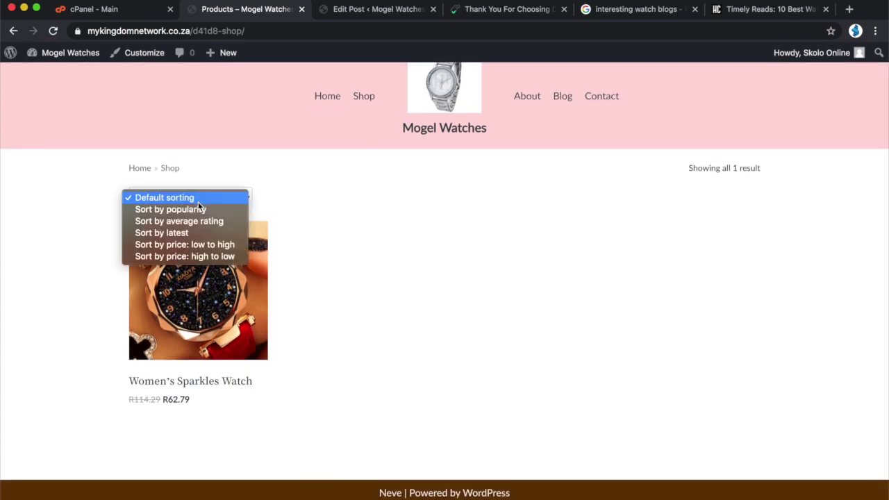
pyautogui.click(197, 209)
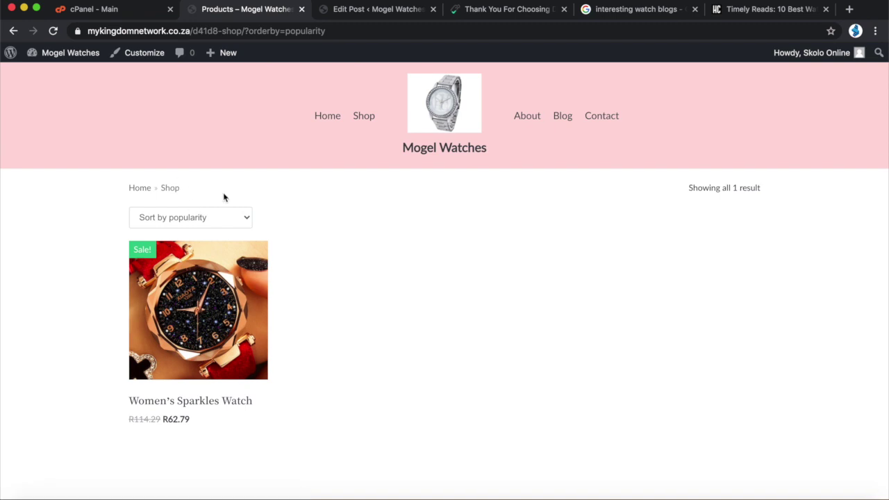
pyautogui.scroll(-1, 364, 229)
pyautogui.scroll(1, 365, 229)
# Step: Return to the WordPress admin tab, select all watches in the WooCommerce product list, and check the available bulk actions without applying any
pyautogui.click(375, 9)
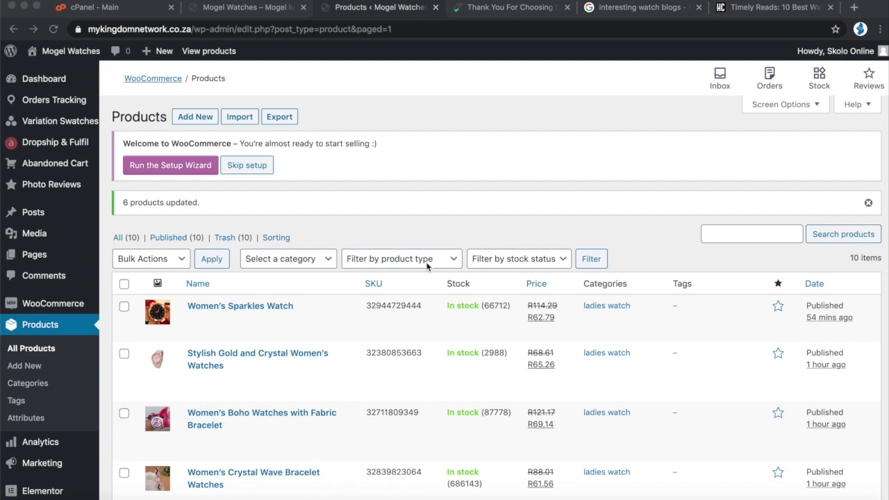
pyautogui.scroll(-3, 427, 264)
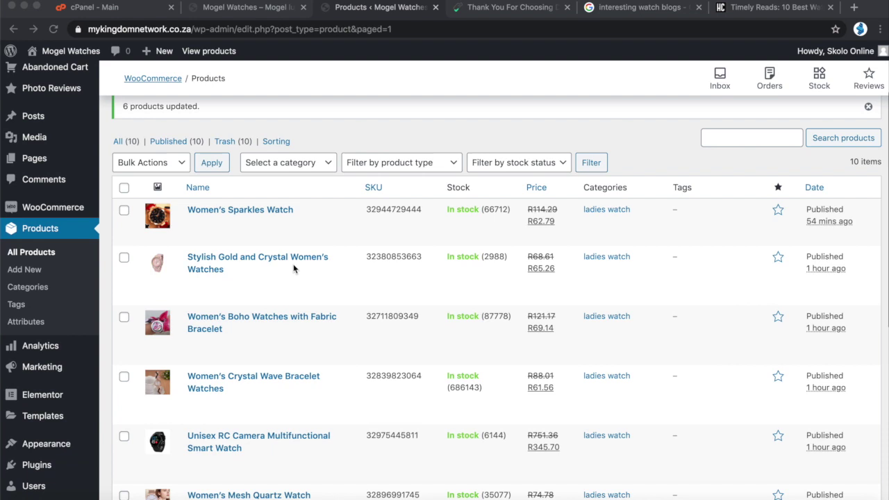
pyautogui.click(440, 77)
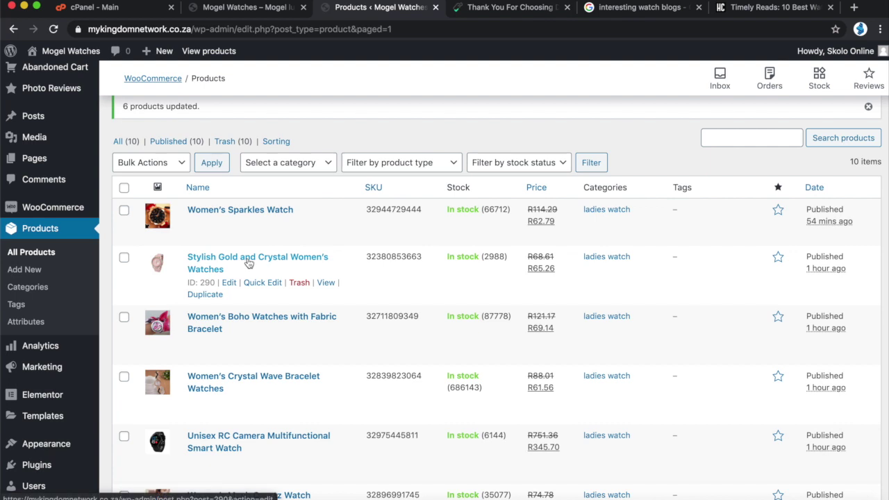
pyautogui.click(123, 189)
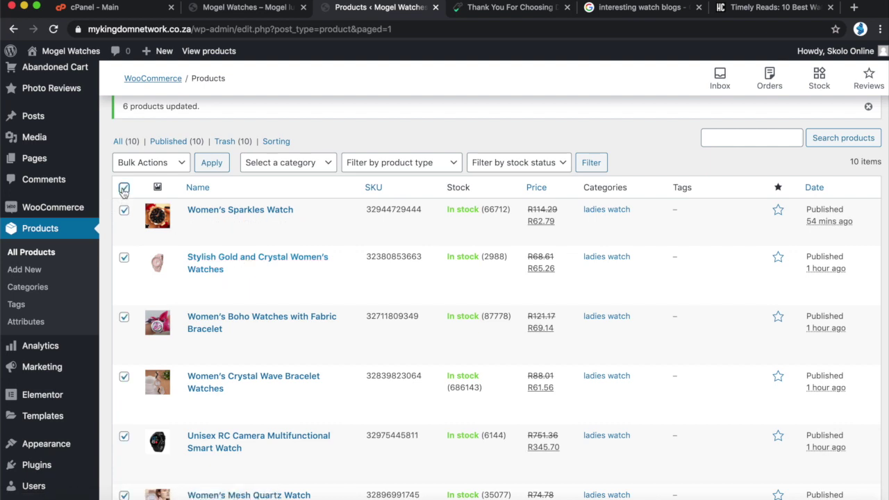
pyautogui.click(174, 165)
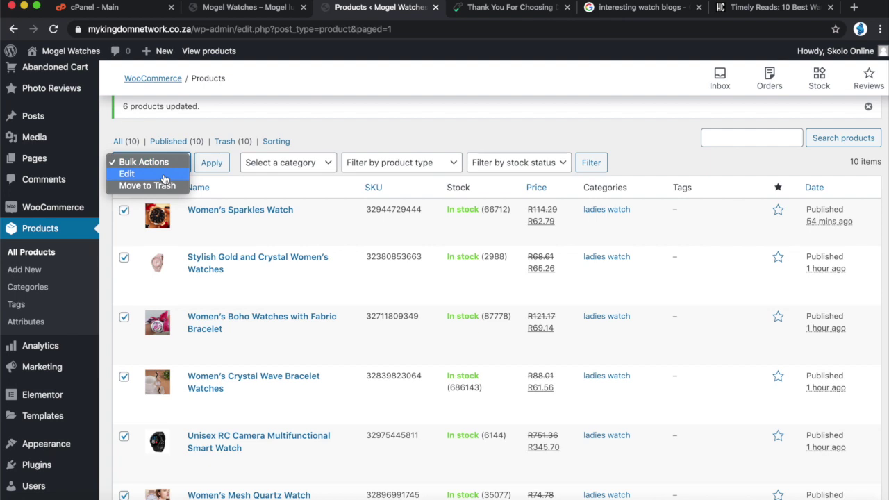
pyautogui.click(342, 132)
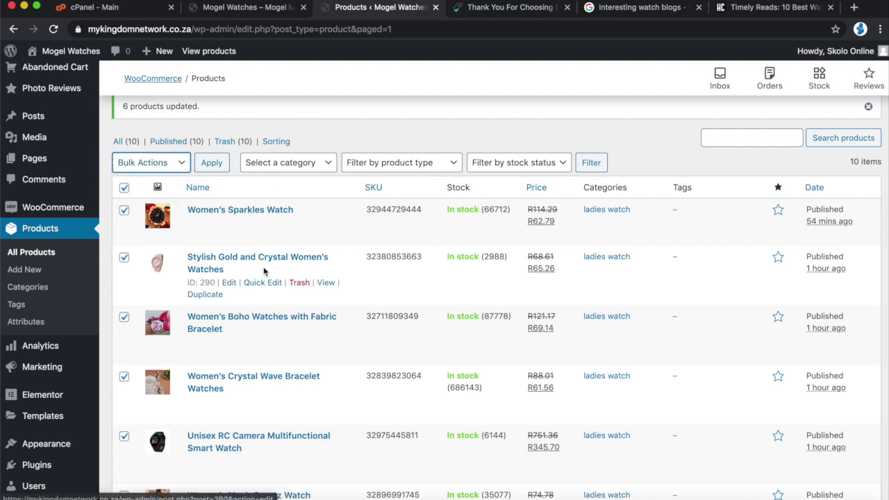
pyautogui.scroll(-1, 264, 273)
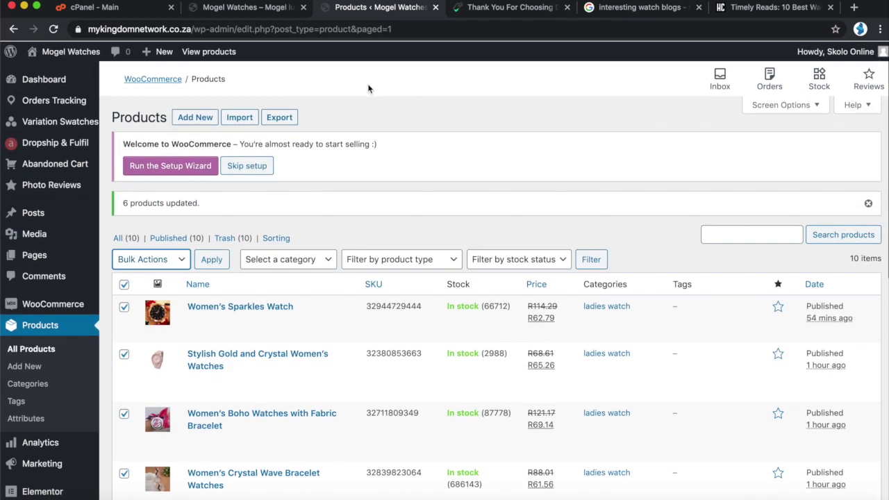
# Step: Switch back to the live site and look through the full product grid on the Shop page
pyautogui.click(235, 8)
pyautogui.scroll(3, 214, 153)
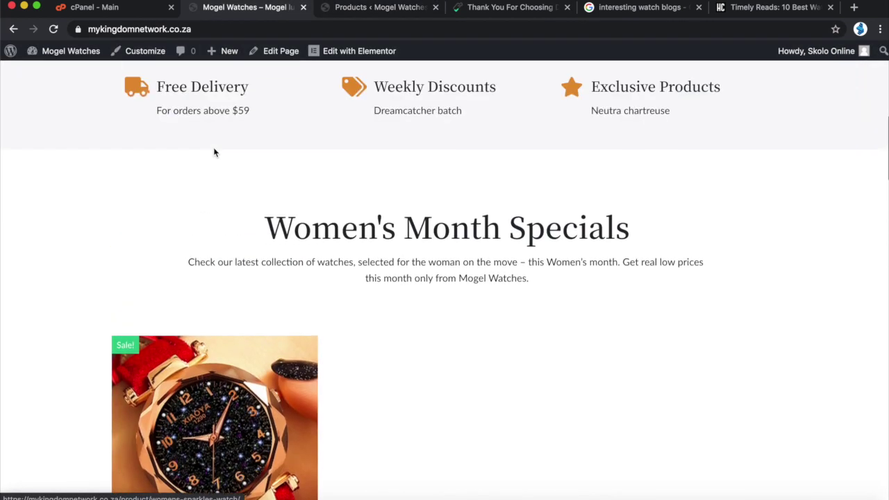
pyautogui.scroll(3, 214, 153)
pyautogui.scroll(5, 224, 255)
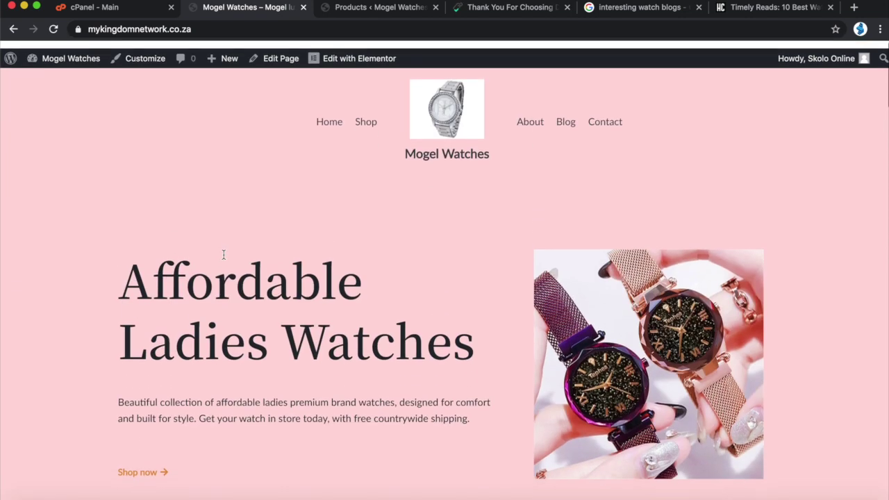
pyautogui.click(366, 115)
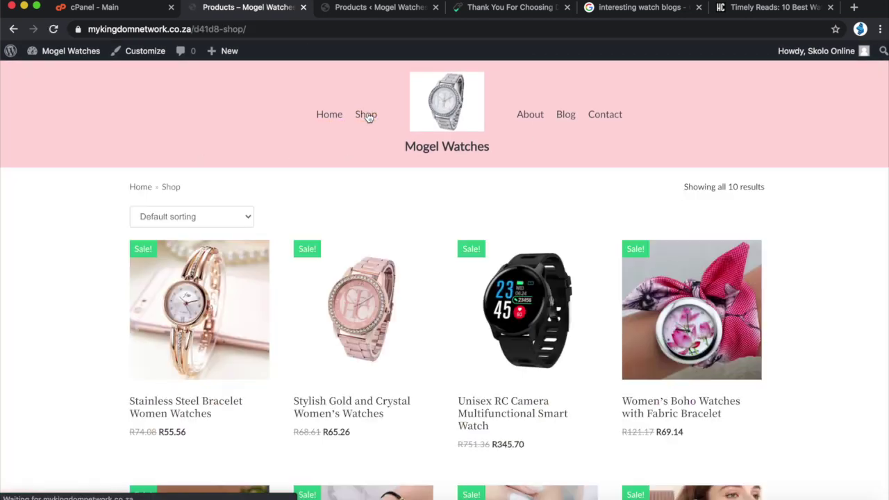
pyautogui.scroll(-7, 699, 368)
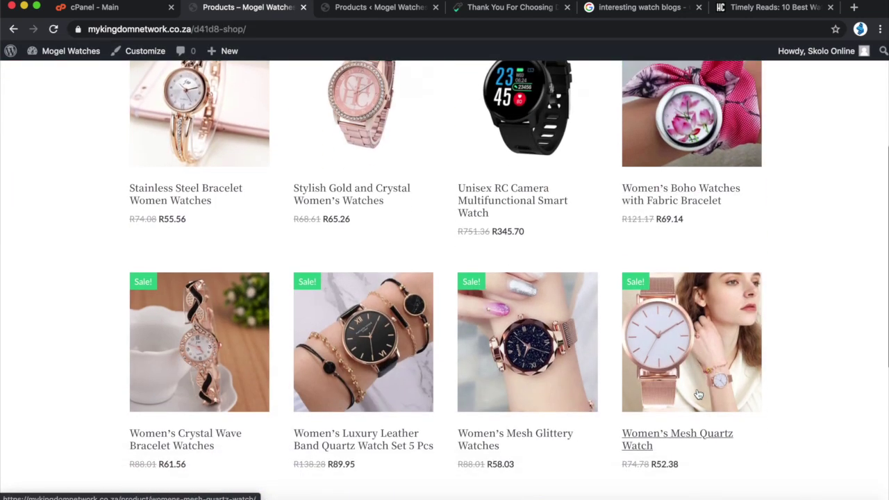
pyautogui.scroll(7, 699, 394)
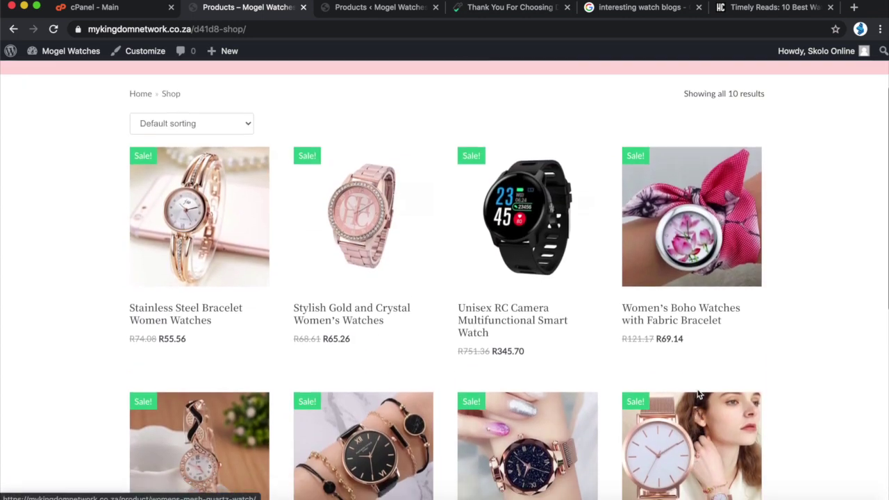
pyautogui.scroll(2, 616, 273)
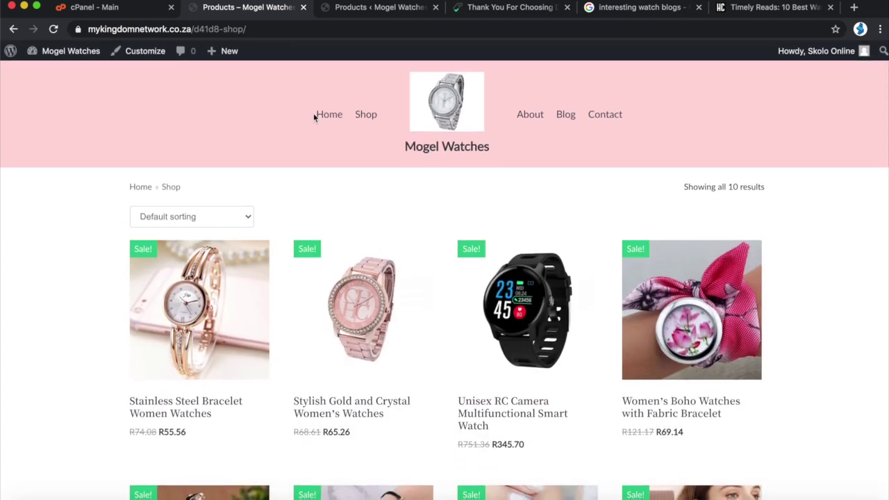
# Step: Go to the live Home page and examine the Women's Month Specials products and the Essential Collection section
pyautogui.click(328, 116)
pyautogui.scroll(-10, 340, 294)
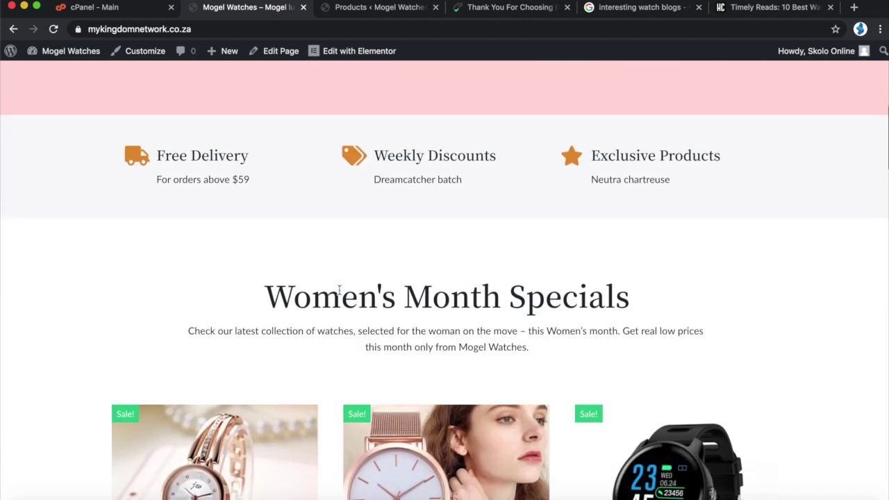
pyautogui.scroll(2, 340, 295)
pyautogui.scroll(1, 340, 294)
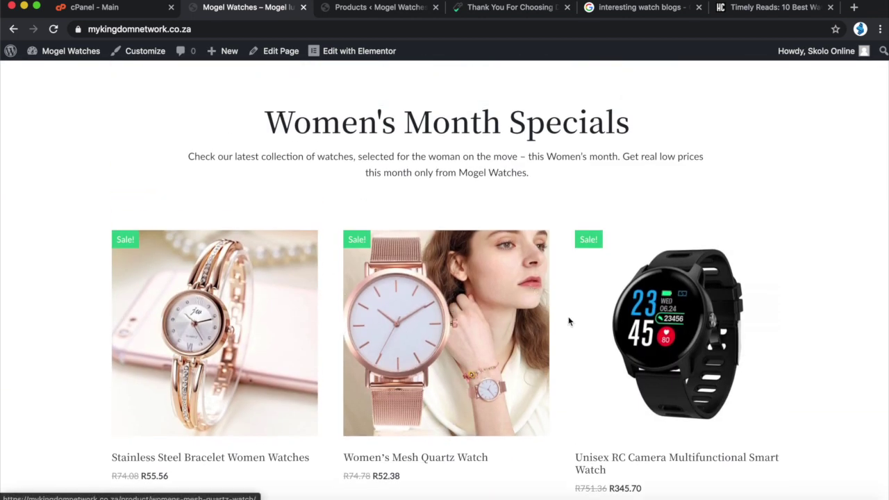
pyautogui.scroll(-1, 570, 320)
pyautogui.scroll(-3, 528, 321)
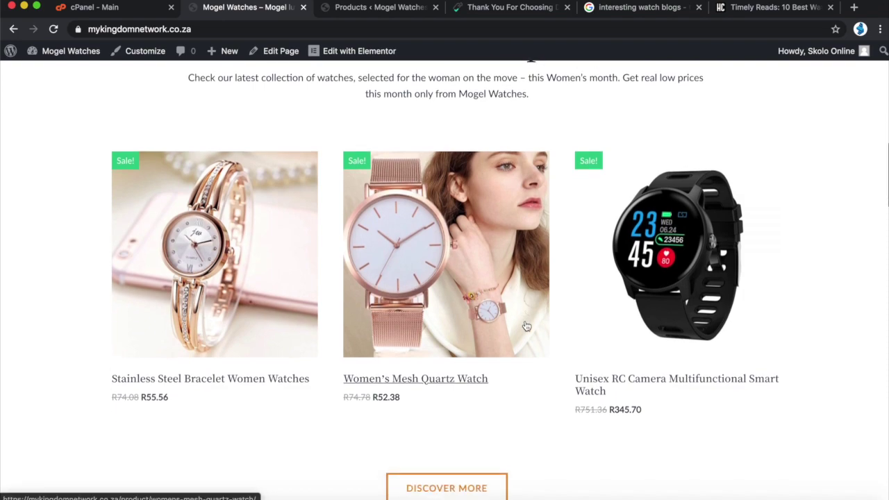
pyautogui.scroll(-20, 525, 325)
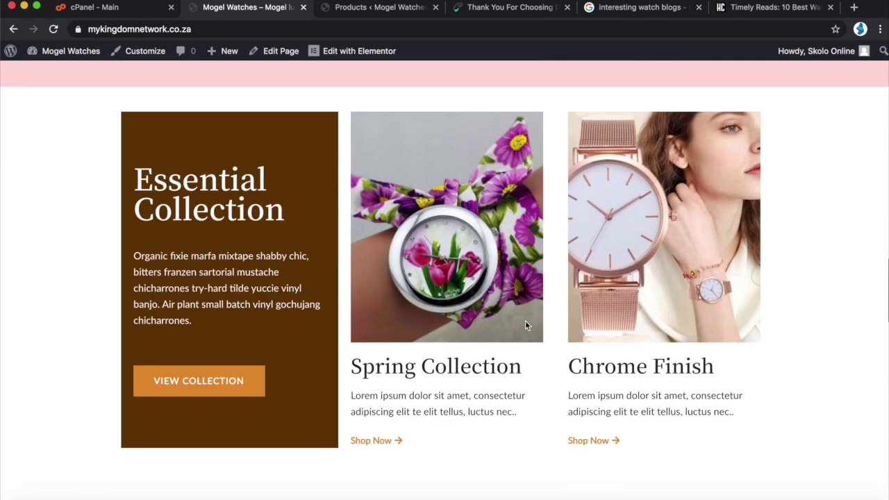
pyautogui.scroll(20, 526, 325)
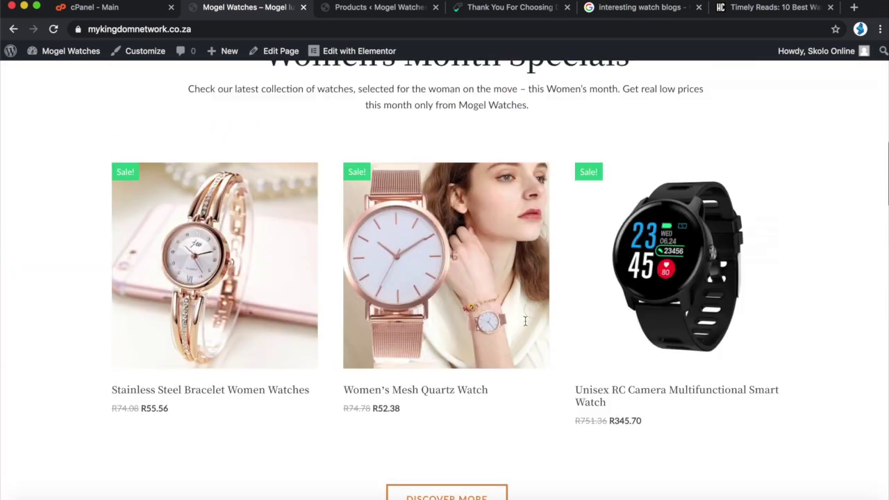